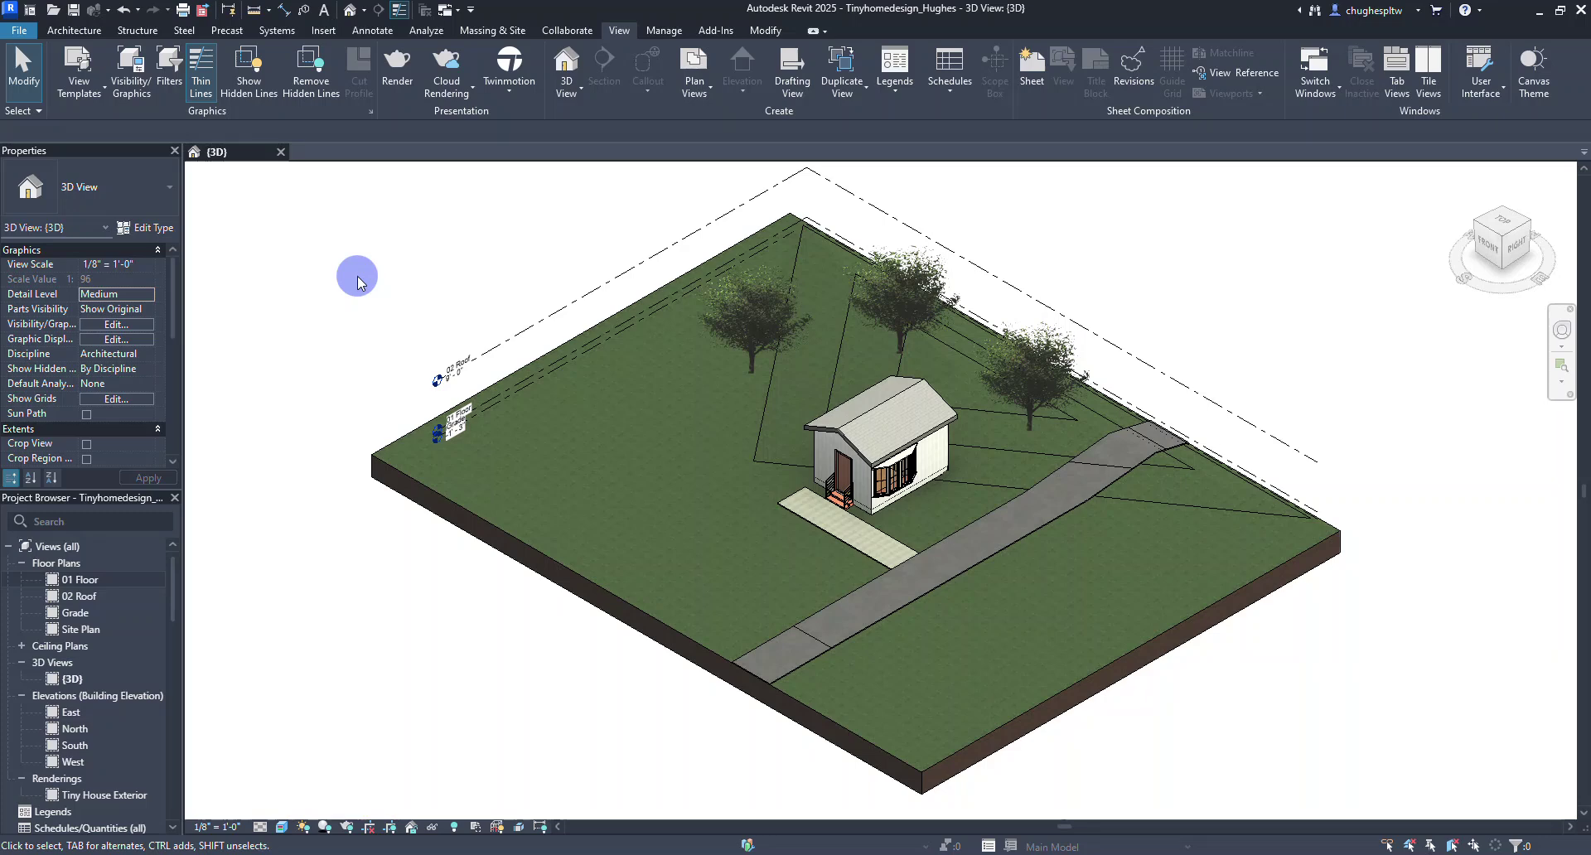
- Open the Rendering dialog for the 3D view and turn on the render region
{"action": "left_click", "coordinate": [75, 30]}
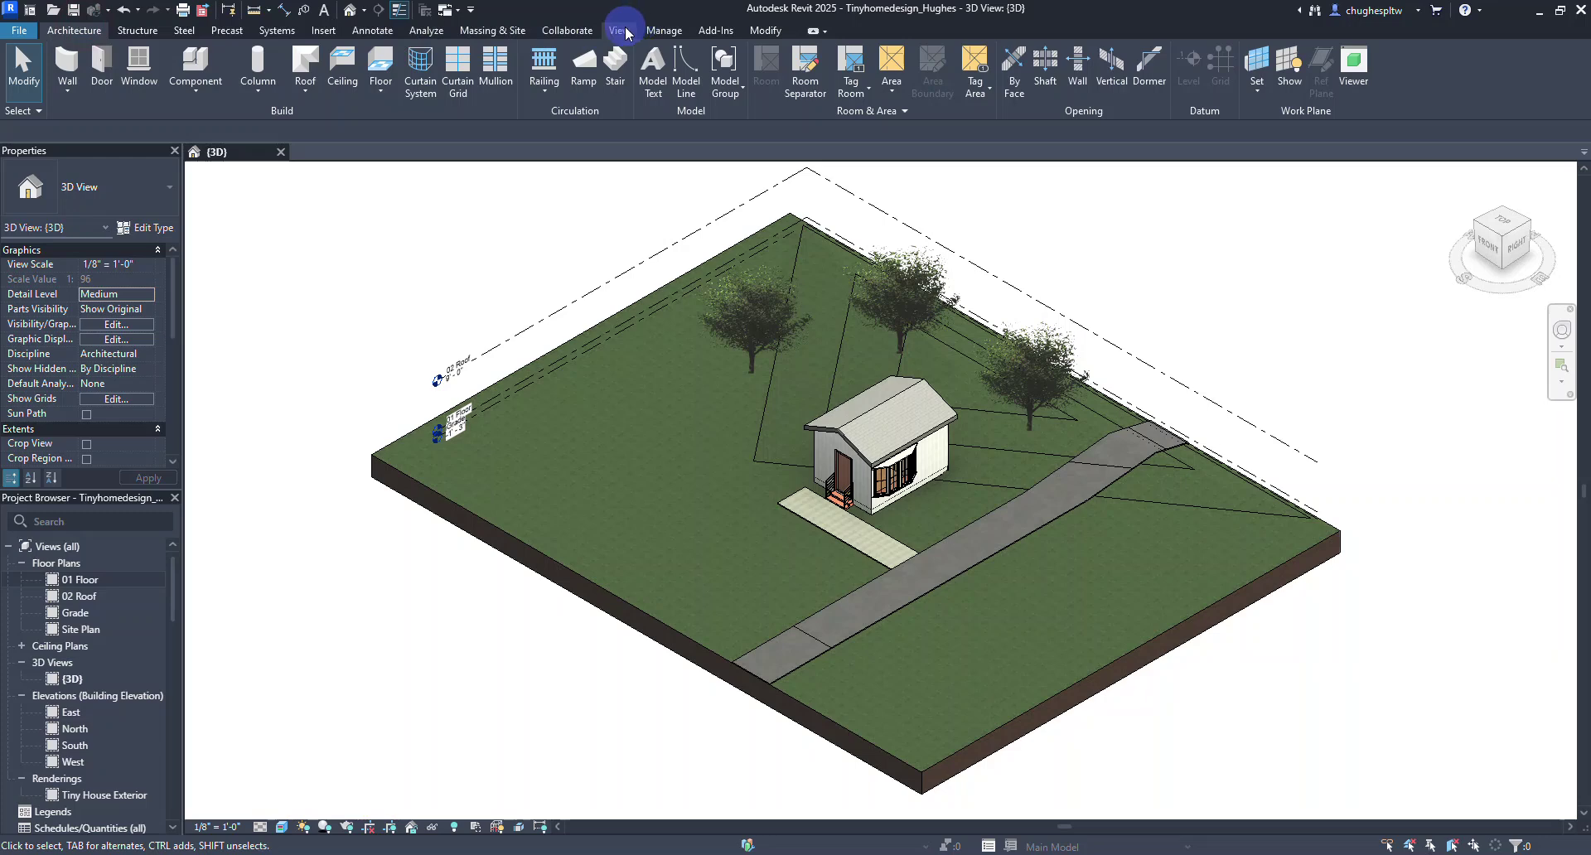
{"action": "left_click", "coordinate": [619, 30]}
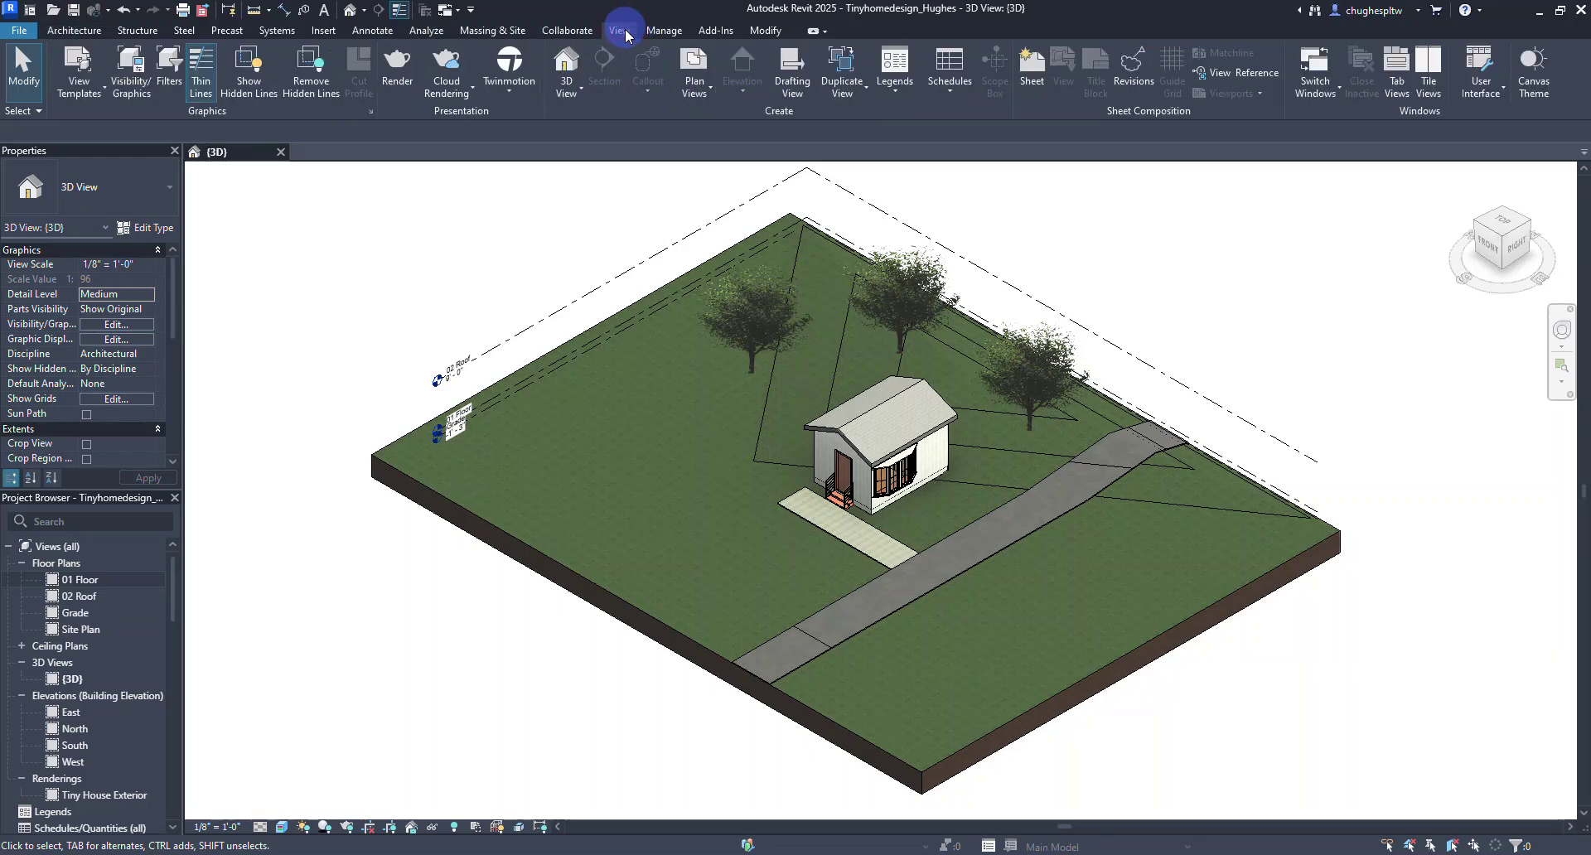
{"action": "left_click", "coordinate": [397, 83]}
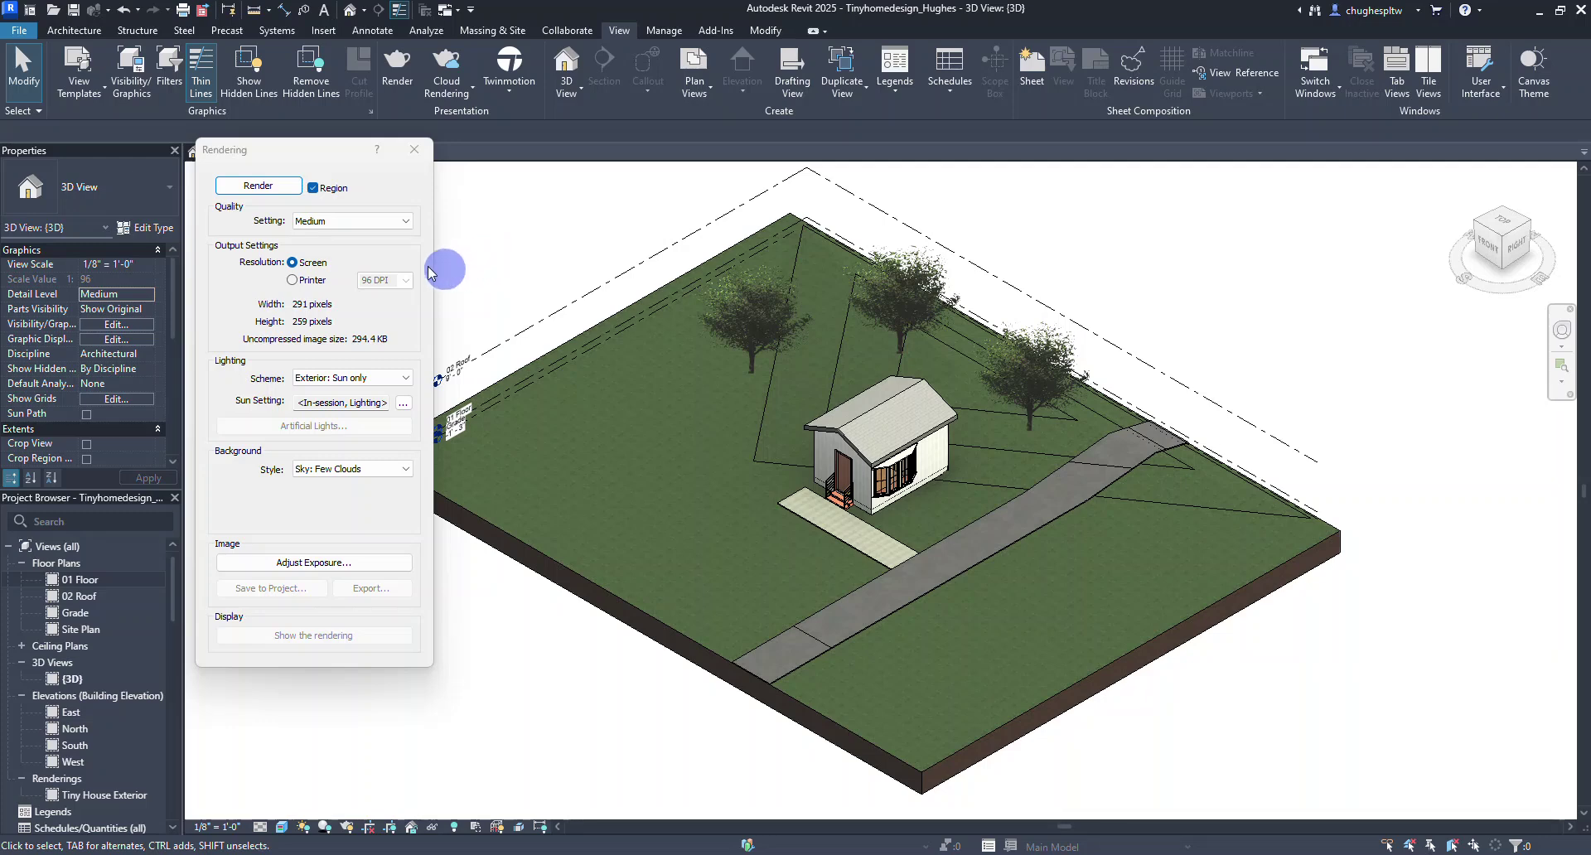
{"action": "left_click", "coordinate": [265, 159]}
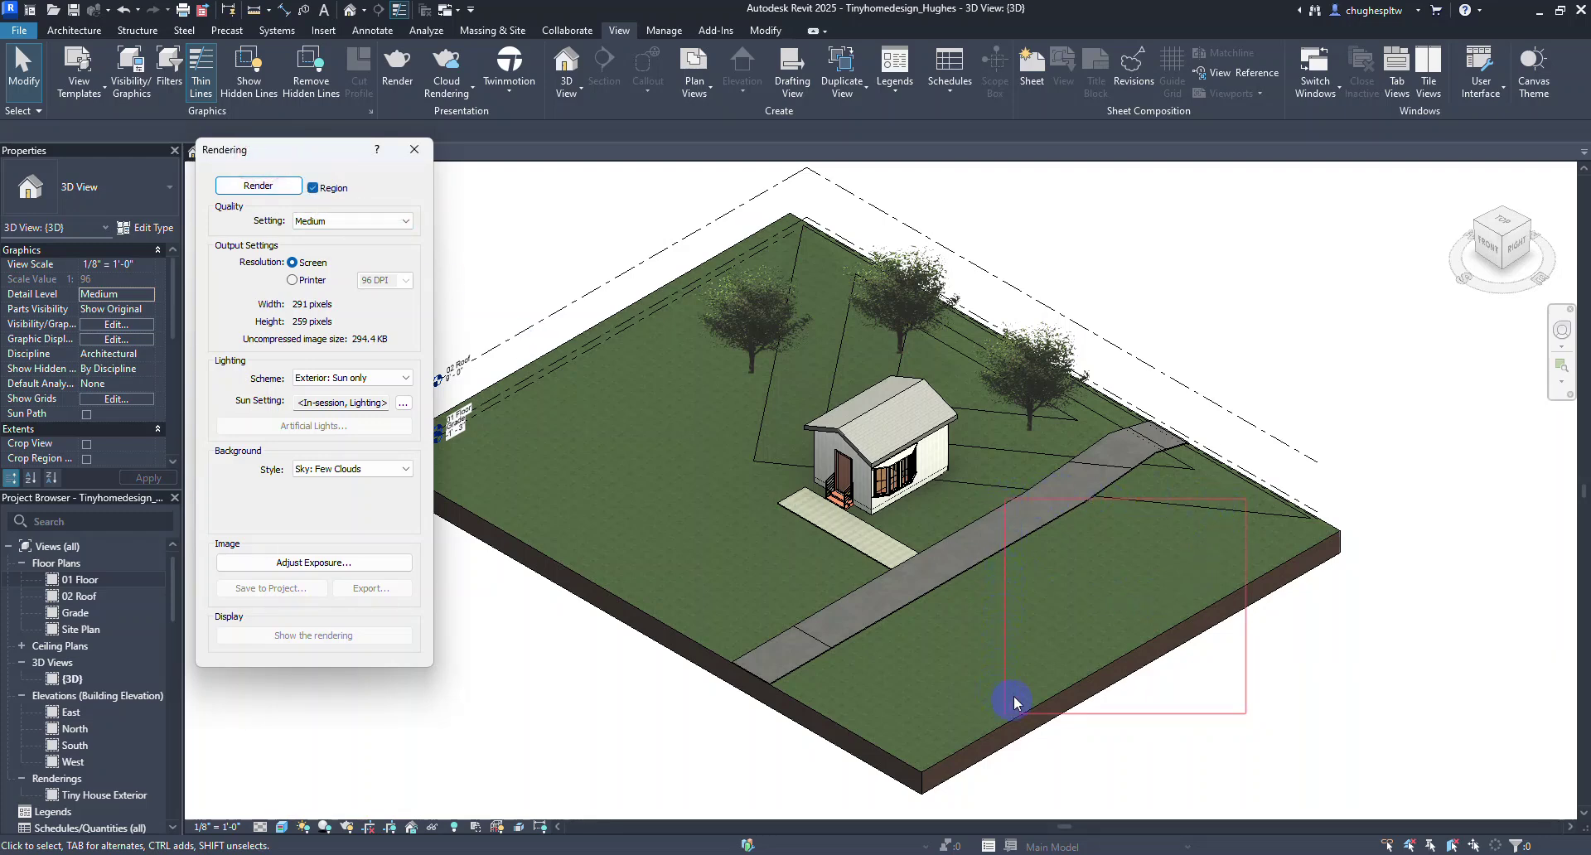
- Recentre and zoom out the view while toggling the render region off and back on
{"action": "left_click", "coordinate": [314, 189]}
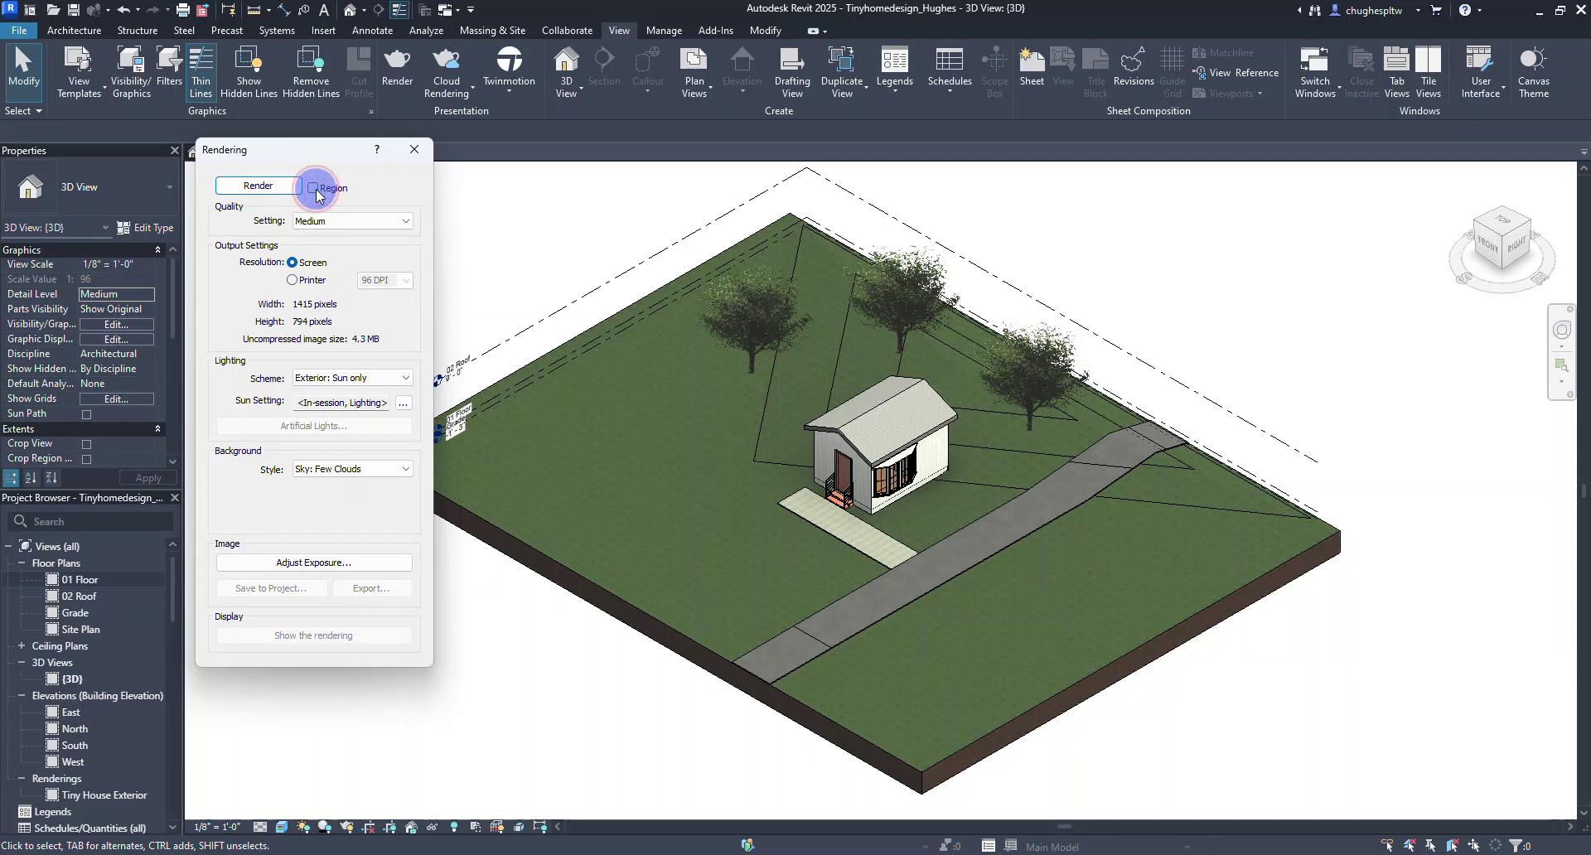
{"action": "scroll", "coordinate": [885, 475], "scroll_direction": "up", "scroll_amount": 5}
{"action": "scroll", "coordinate": [898, 465], "scroll_direction": "up", "scroll_amount": 4}
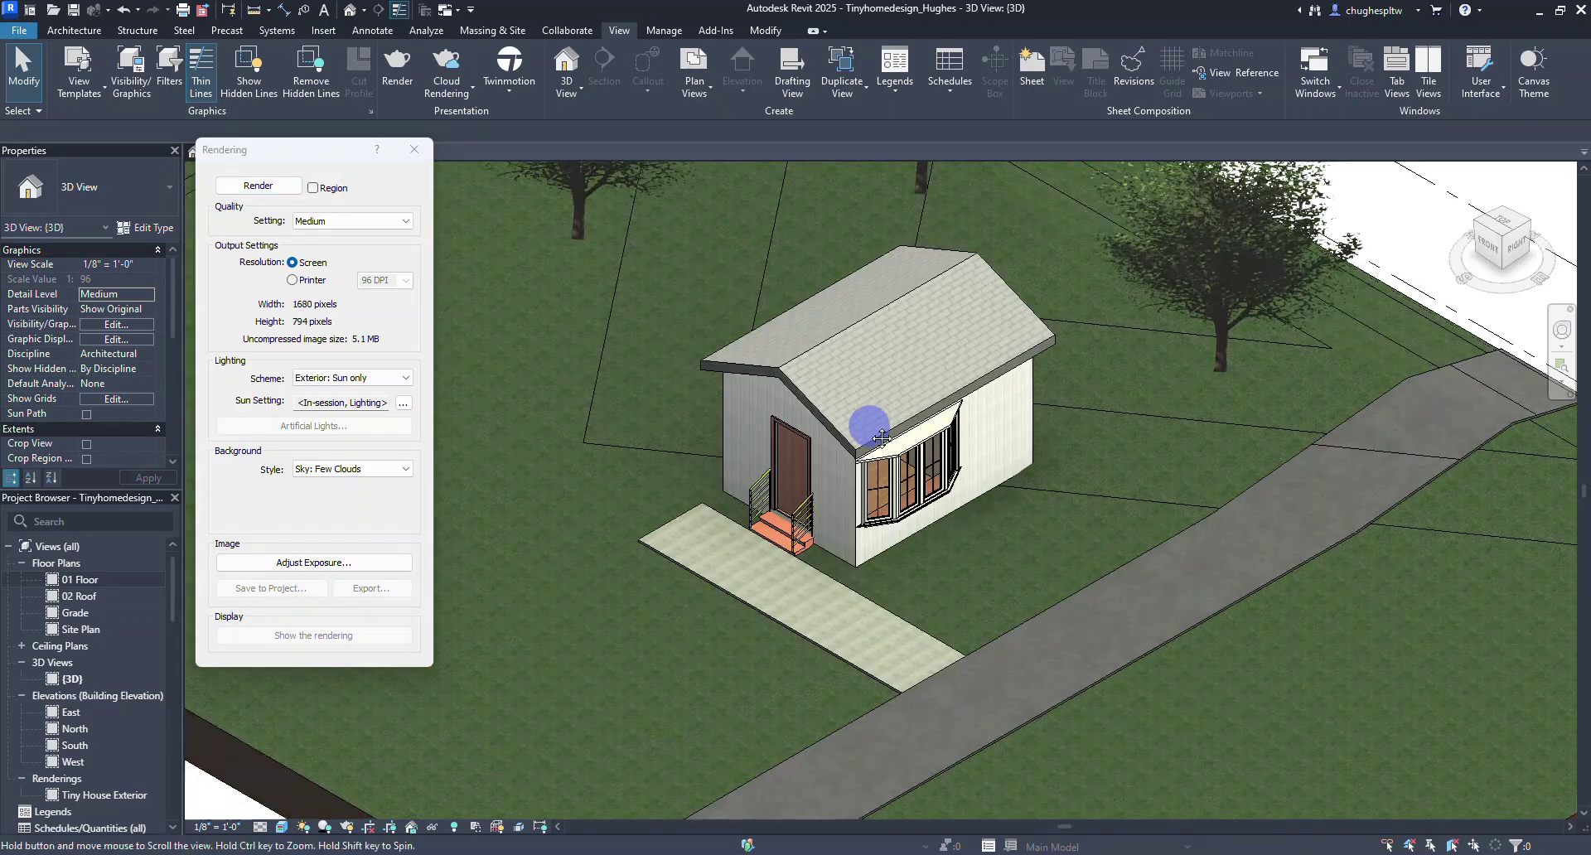
{"action": "middle_click_drag", "start_coordinate": [891, 500], "coordinate": [893, 474]}
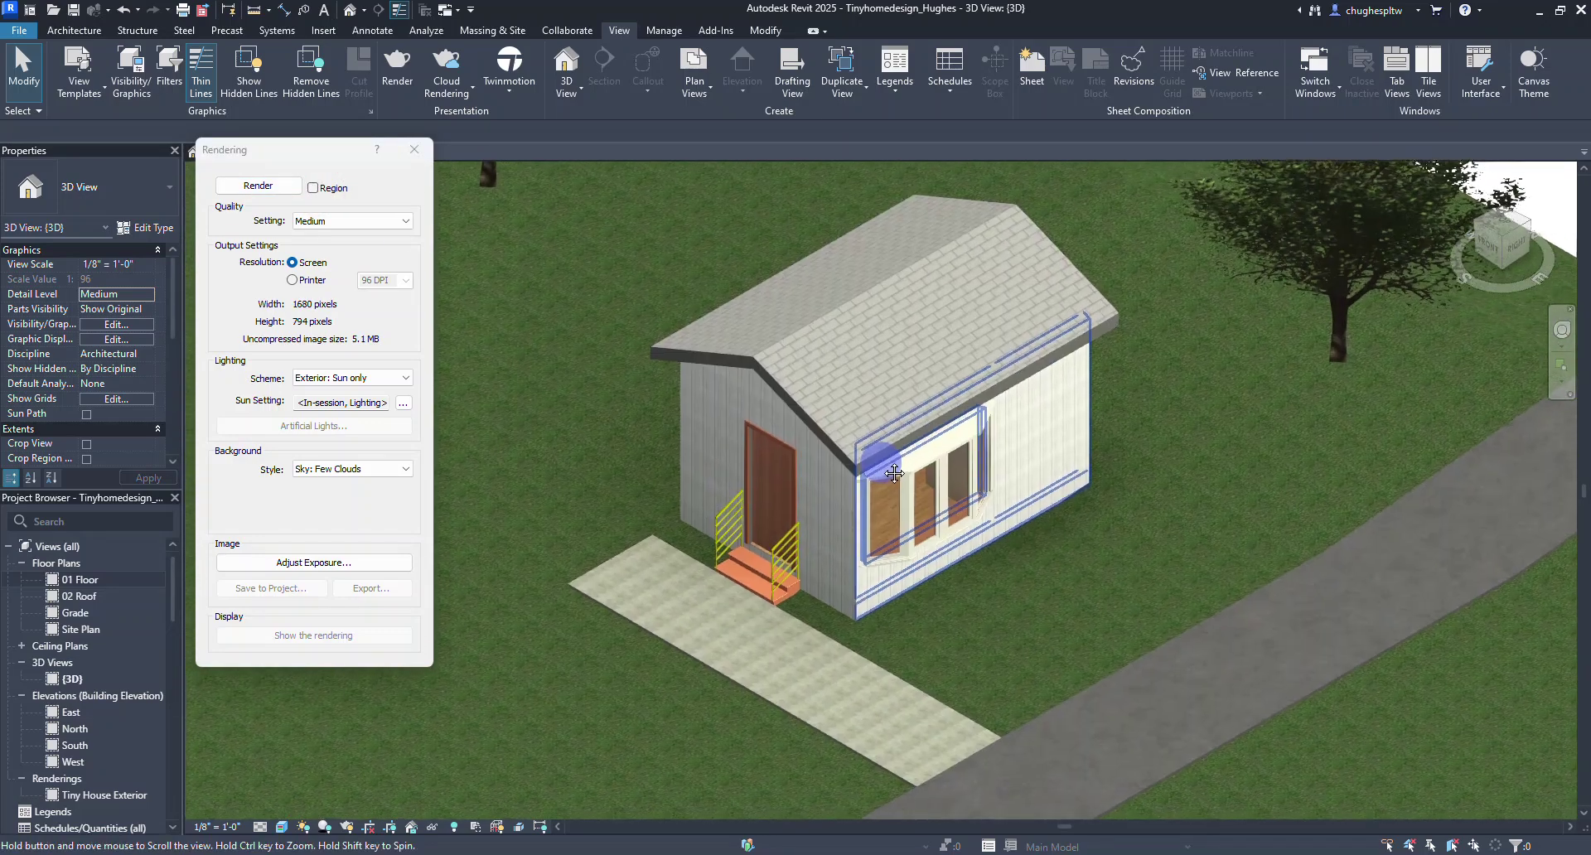
{"action": "left_click", "coordinate": [318, 190]}
{"action": "scroll", "coordinate": [672, 490], "scroll_direction": "down", "scroll_amount": 6}
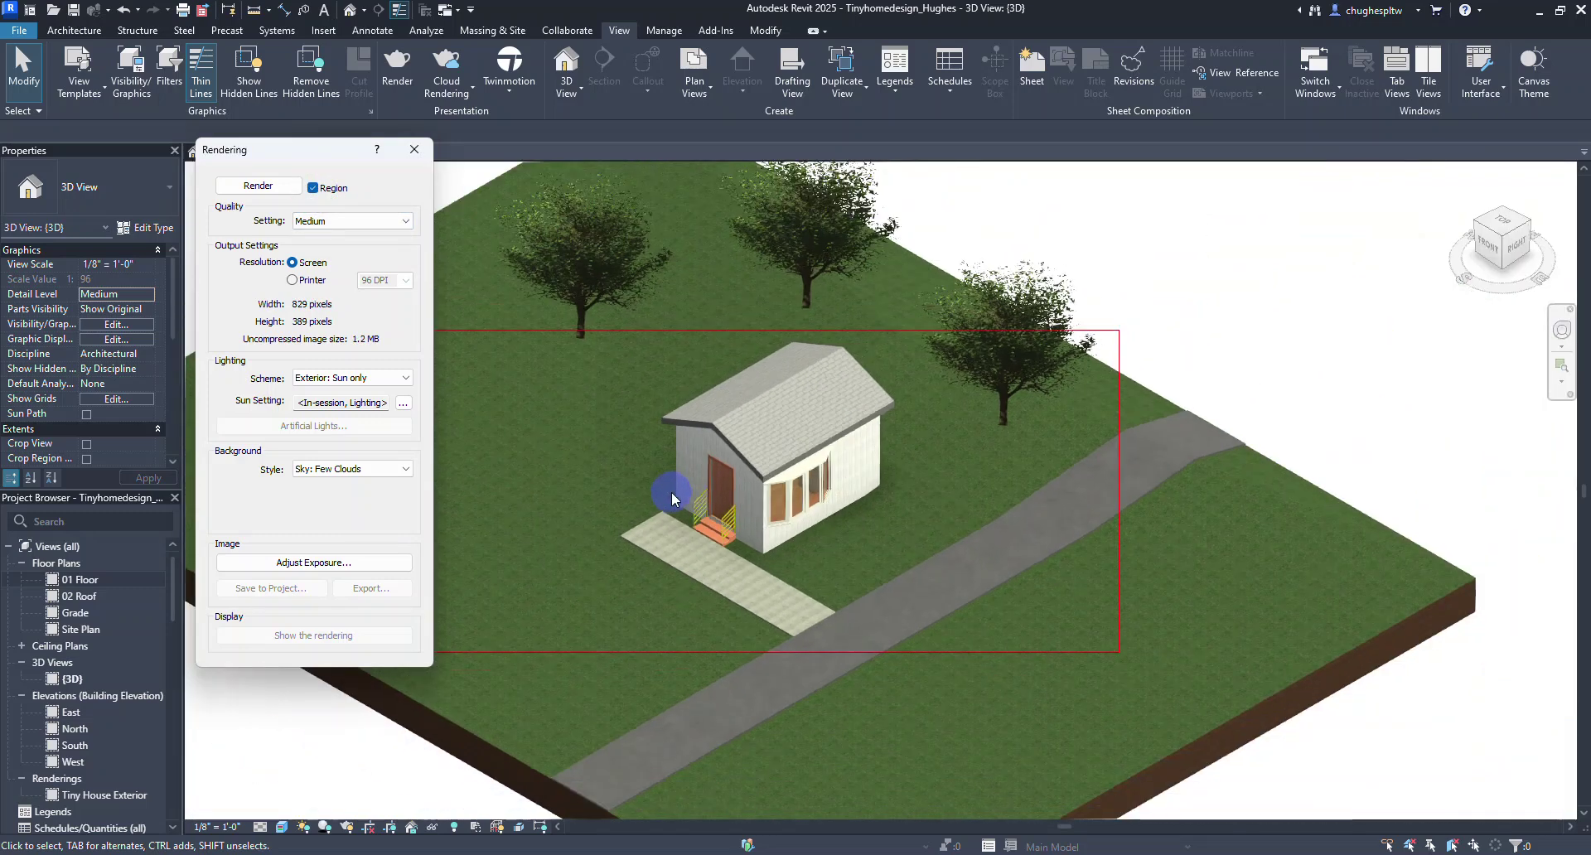
{"action": "middle_click_drag", "start_coordinate": [622, 473], "coordinate": [729, 474]}
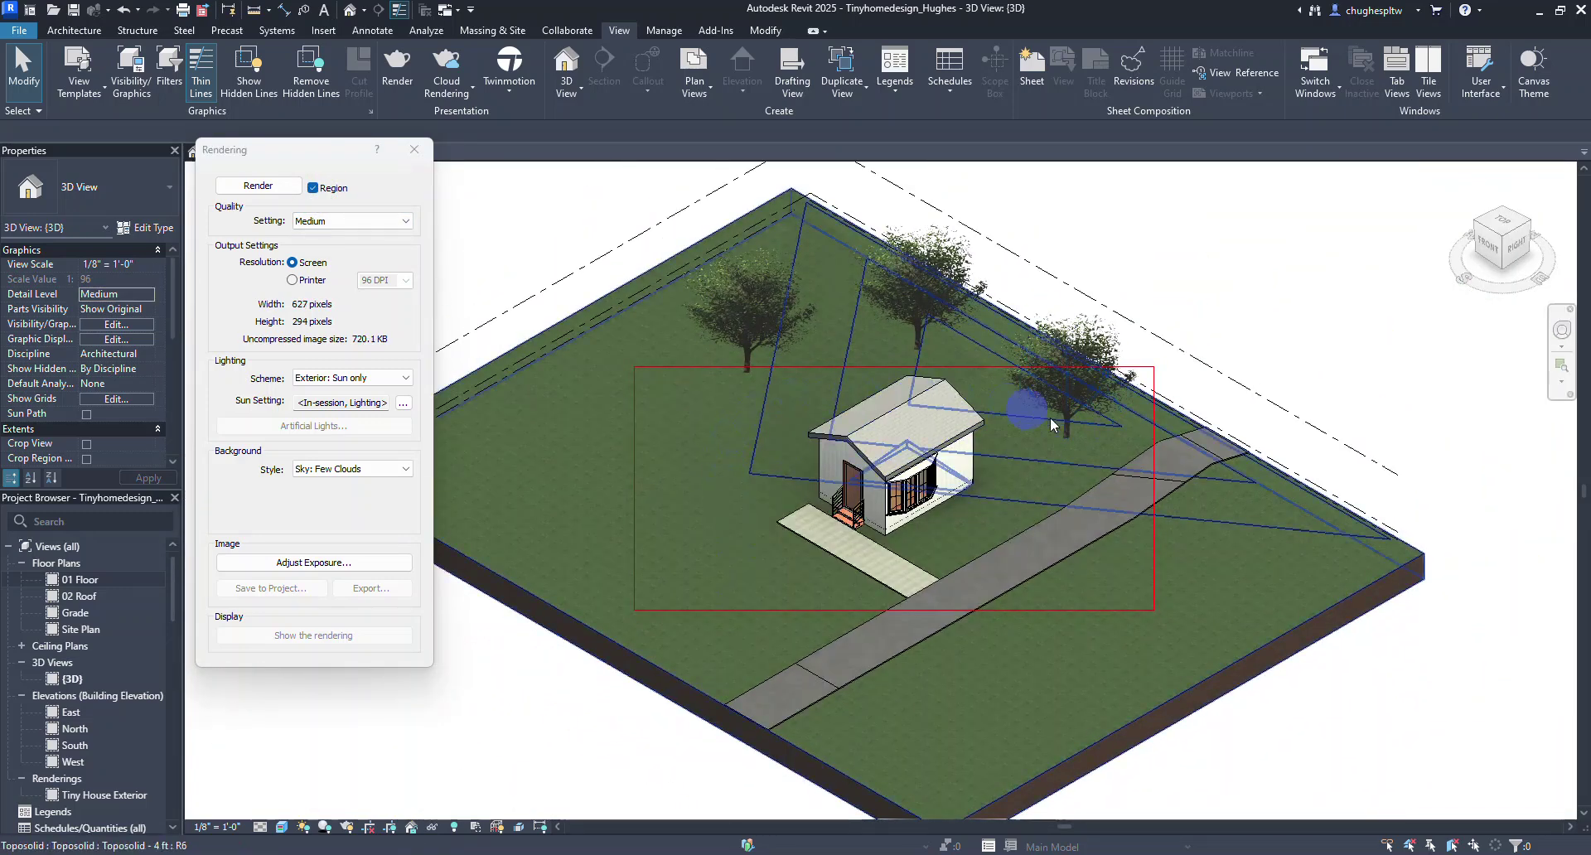
- Pull the render region's right and left edges in around the house, to 338 × 294 pixels
{"action": "left_click", "coordinate": [1153, 457]}
{"action": "left_click_drag", "start_coordinate": [1155, 477], "coordinate": [1023, 473]}
{"action": "left_click_drag", "start_coordinate": [633, 488], "coordinate": [741, 487]}
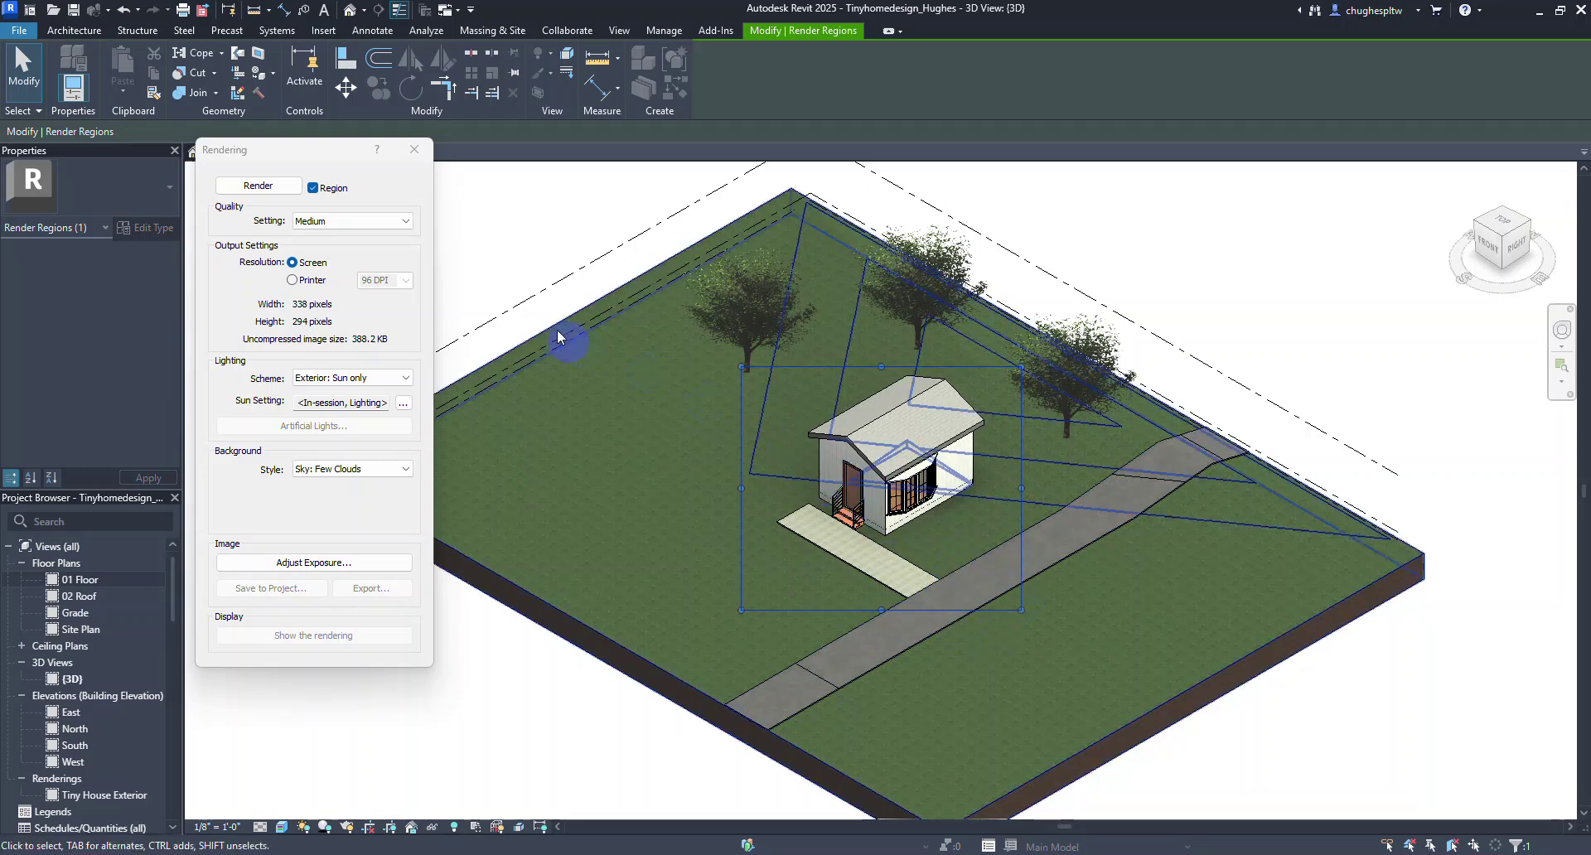
- Keep Medium quality, Exterior: Sun only lighting and Sky: Few Clouds background, then render the region
{"action": "left_click", "coordinate": [328, 223]}
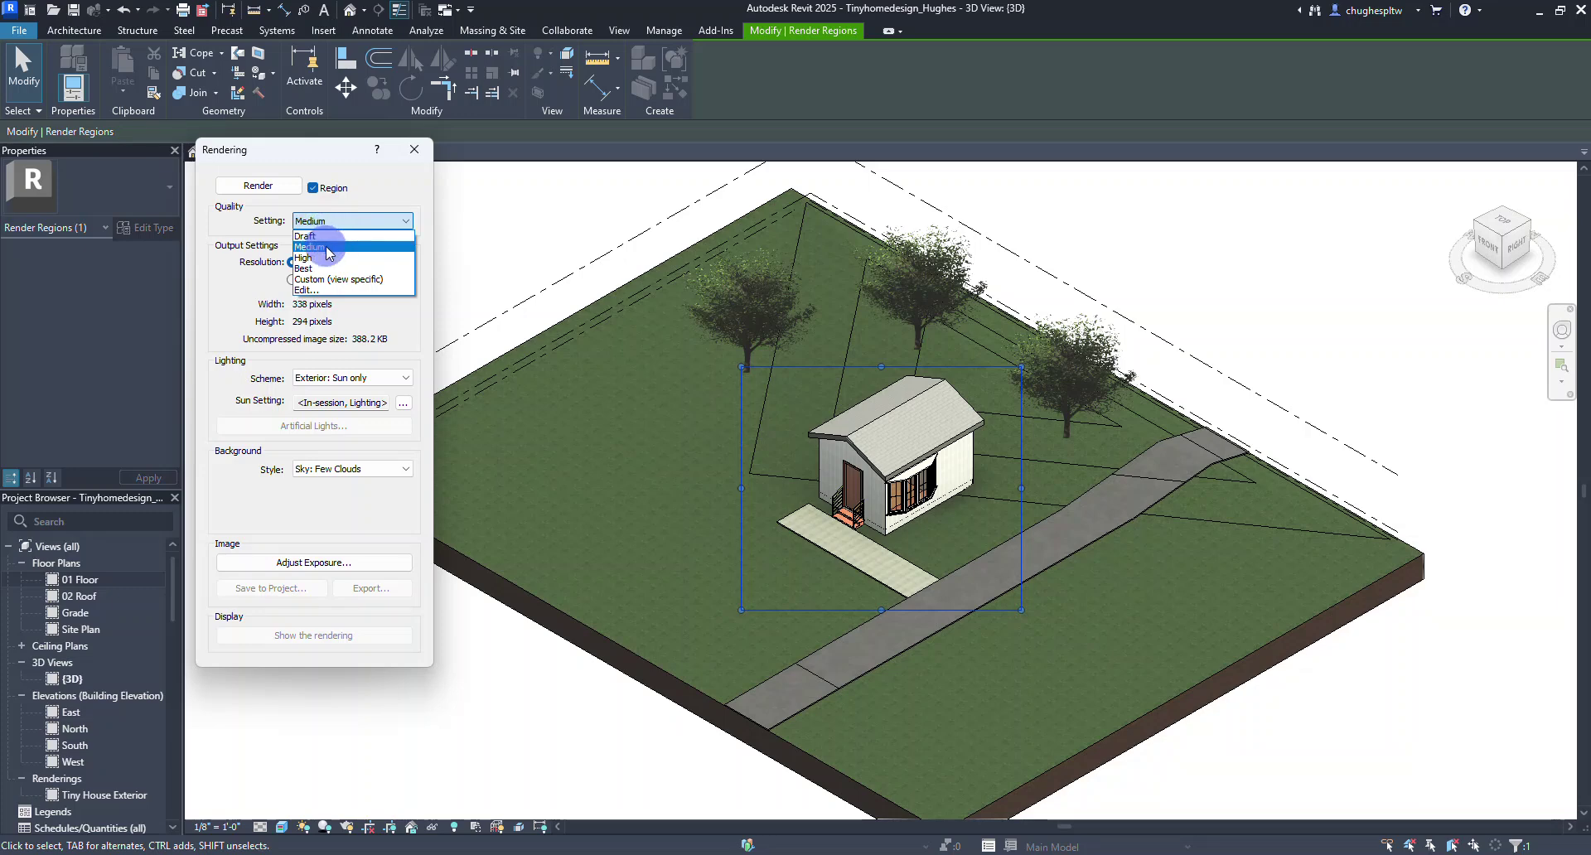
{"action": "left_click", "coordinate": [328, 247]}
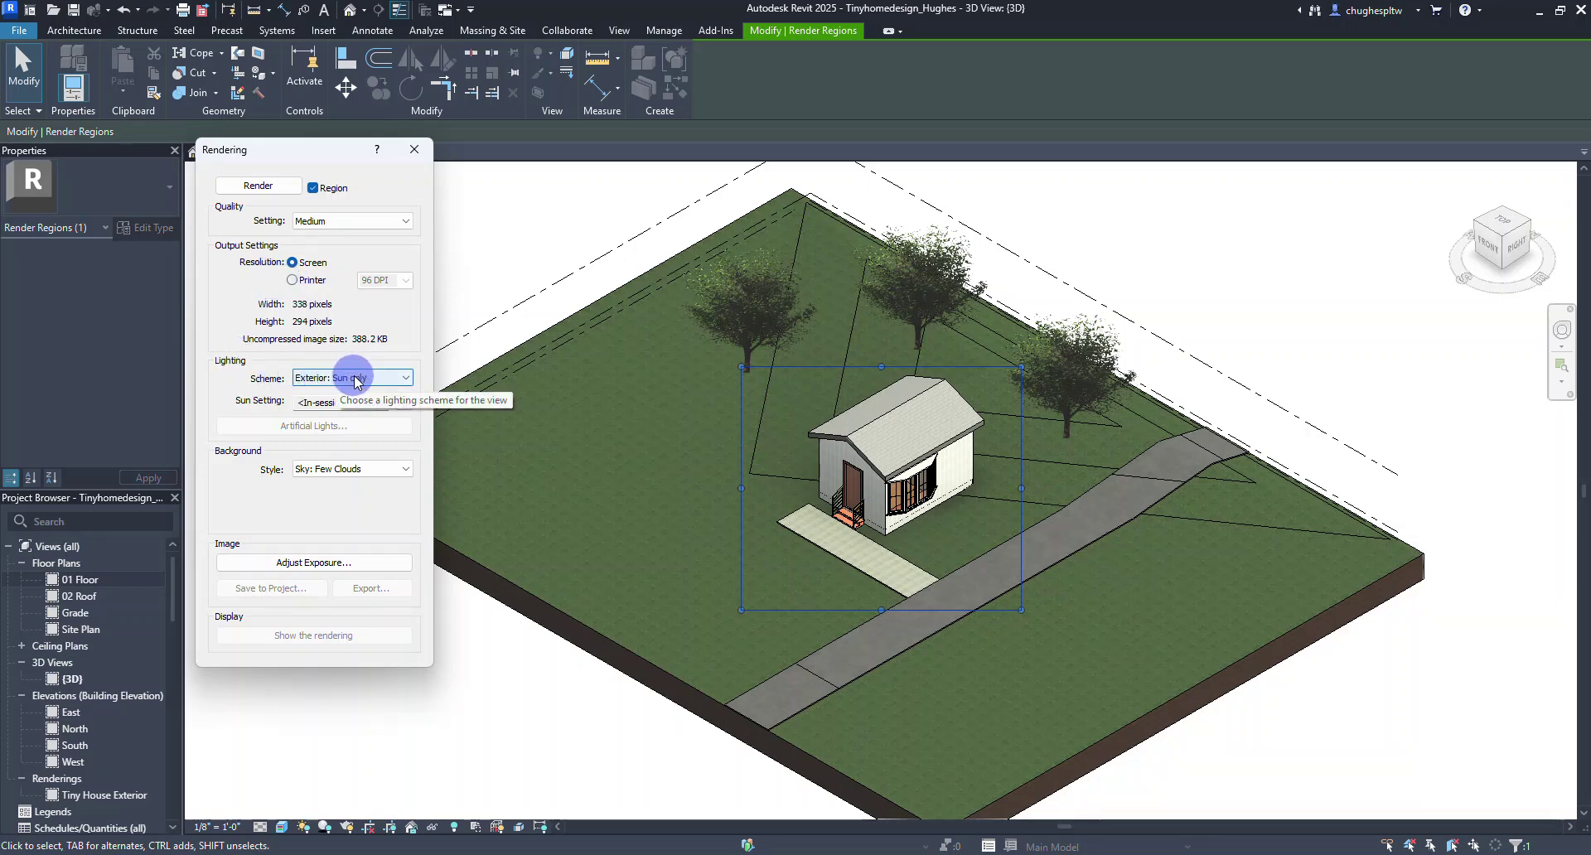
{"action": "left_click", "coordinate": [380, 378]}
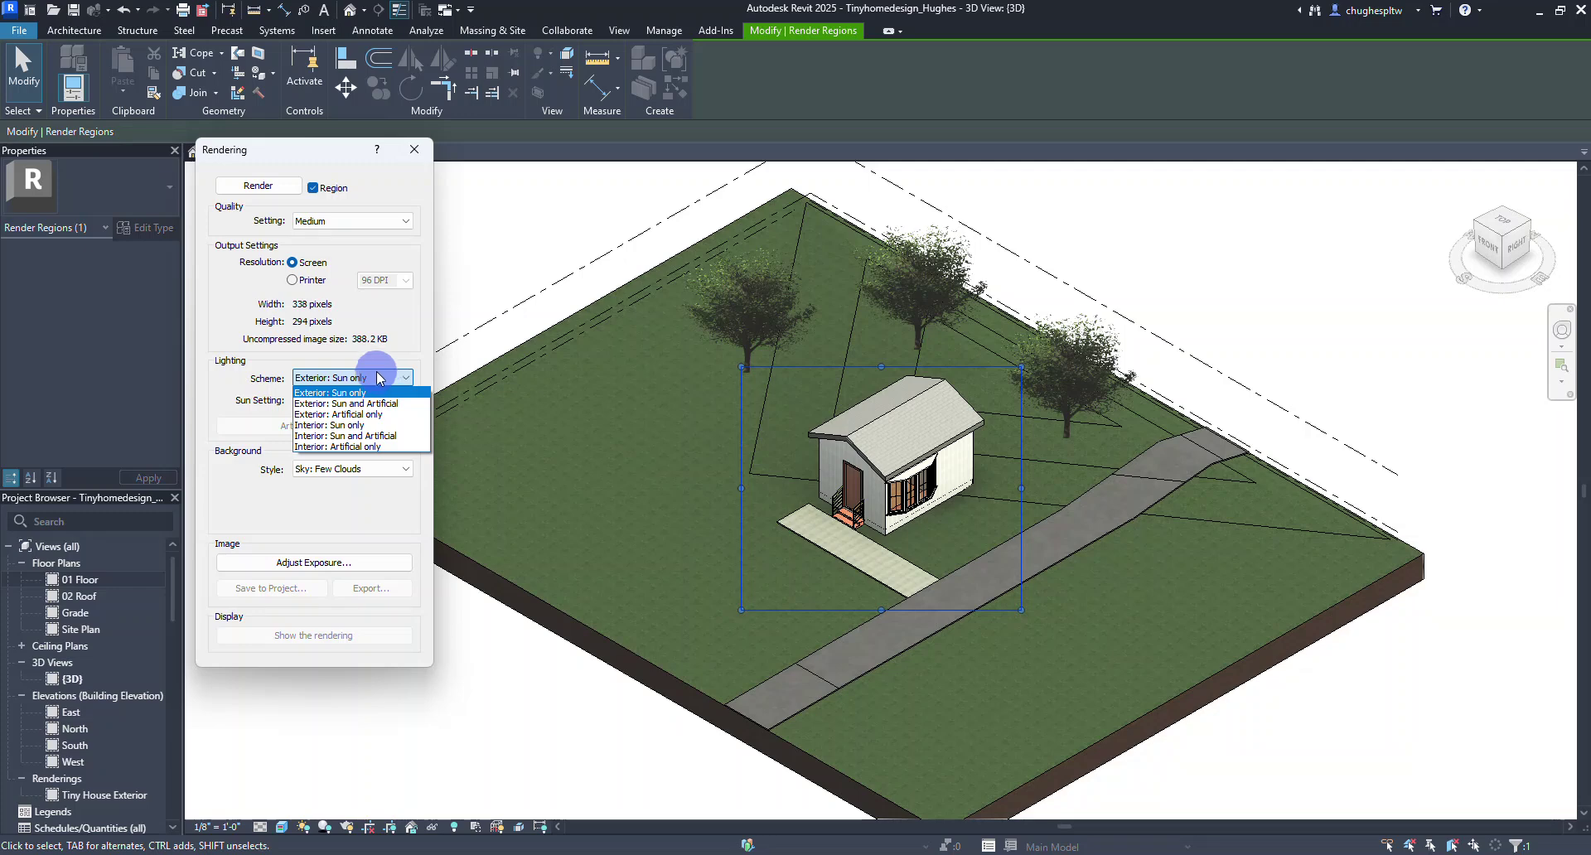
{"action": "left_click", "coordinate": [358, 394]}
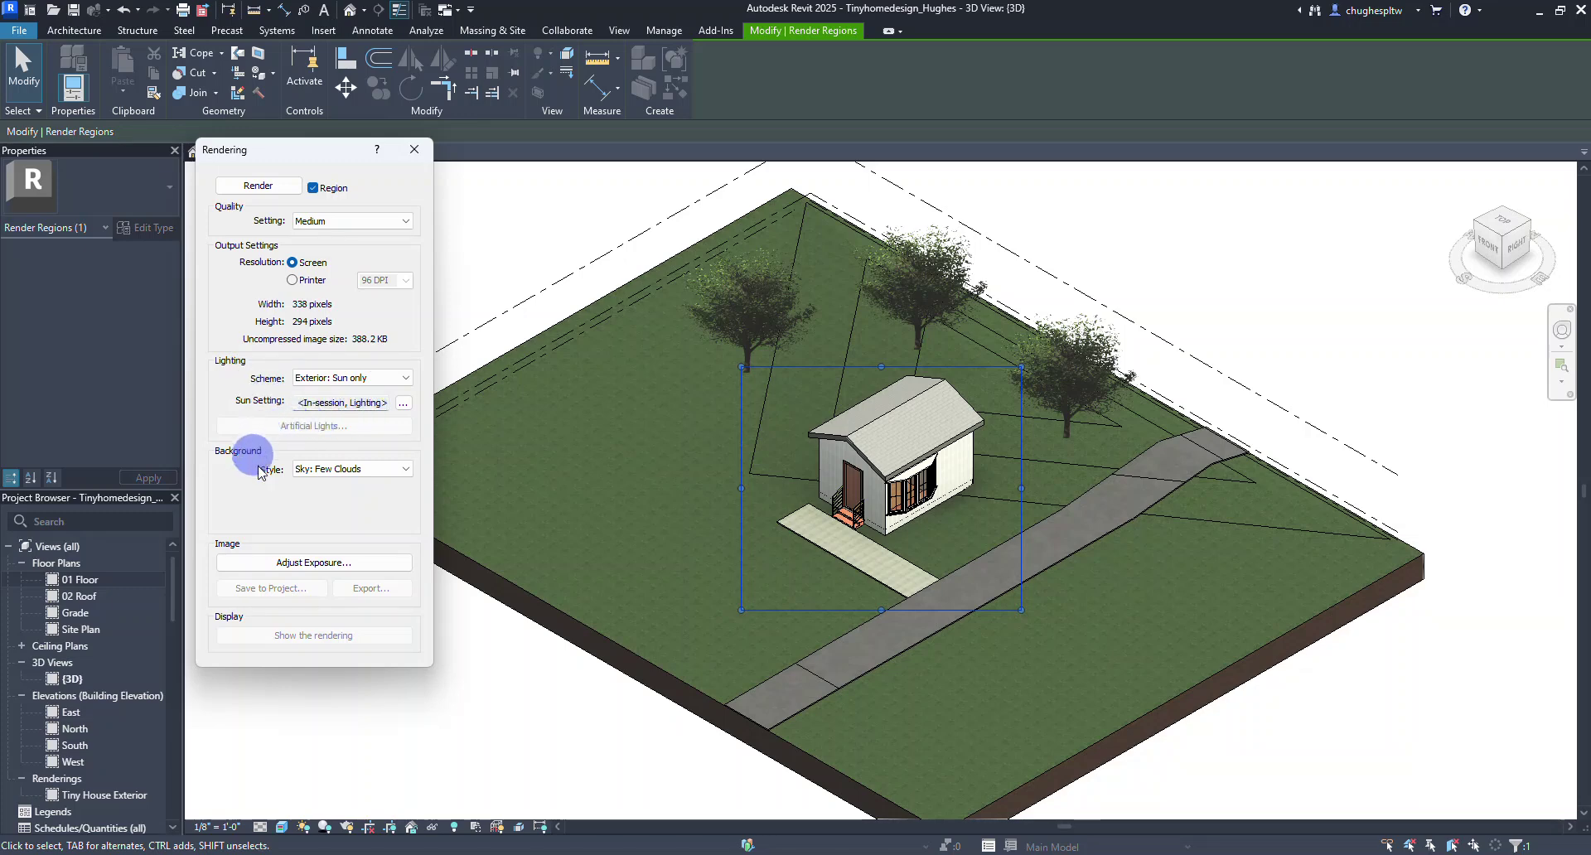
{"action": "left_click", "coordinate": [332, 470]}
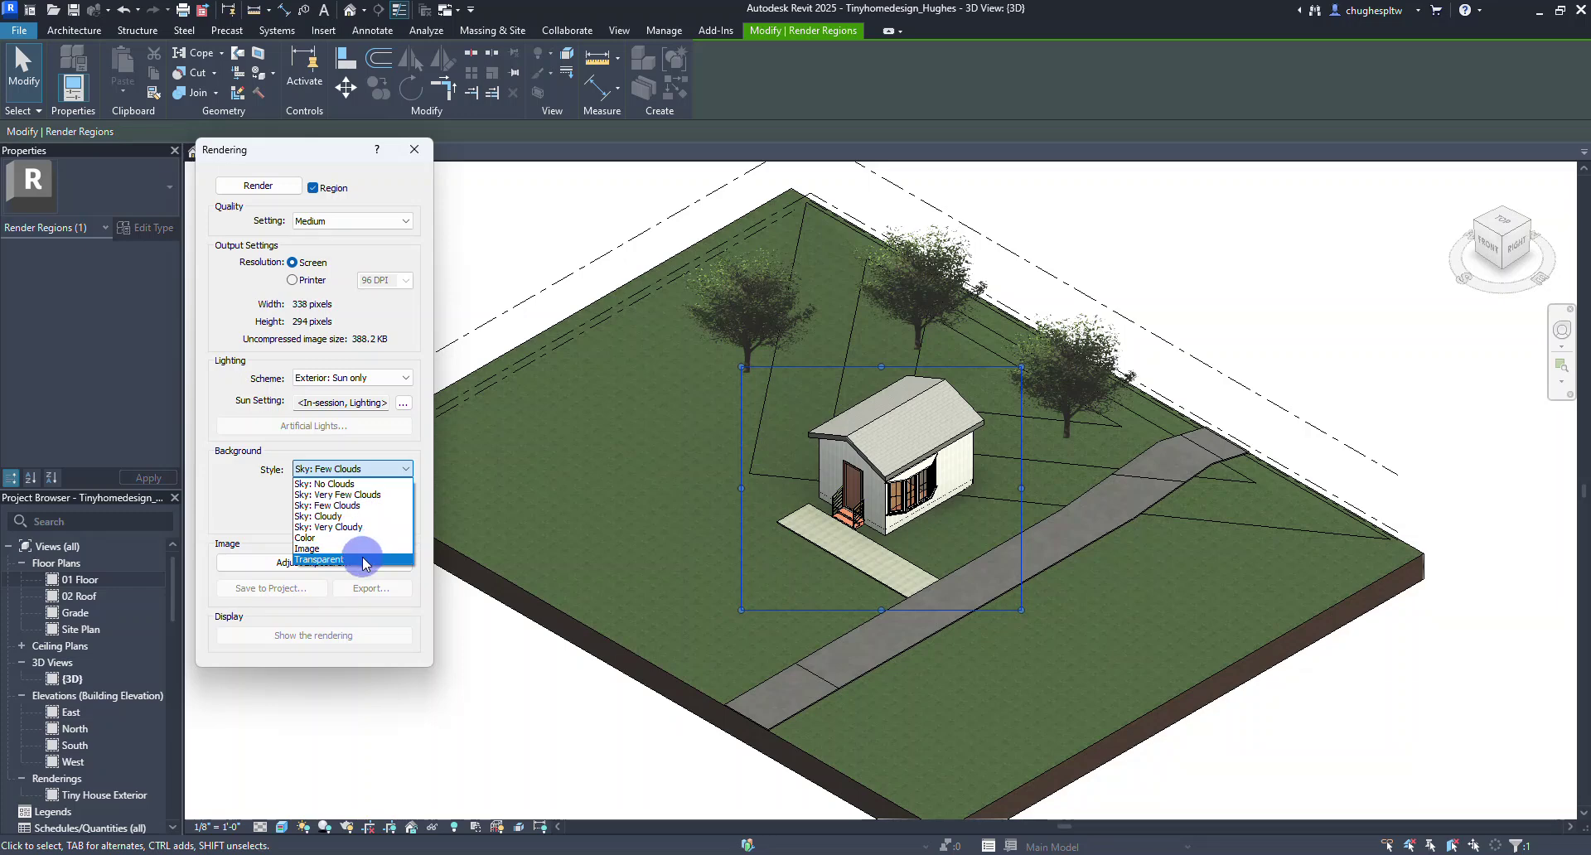
{"action": "left_click", "coordinate": [349, 507]}
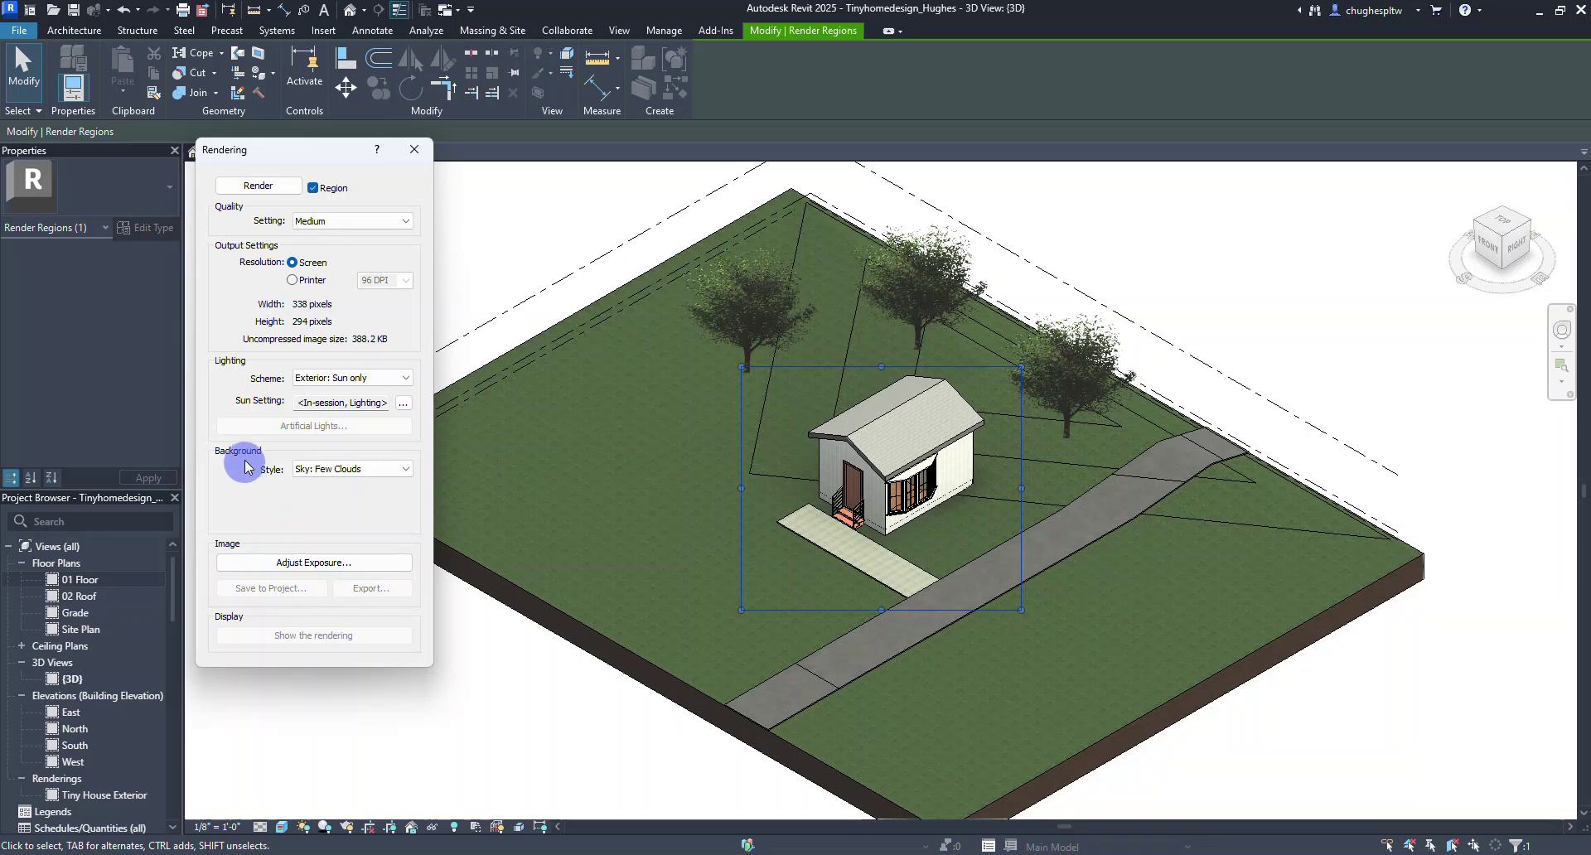
{"action": "left_click", "coordinate": [249, 191]}
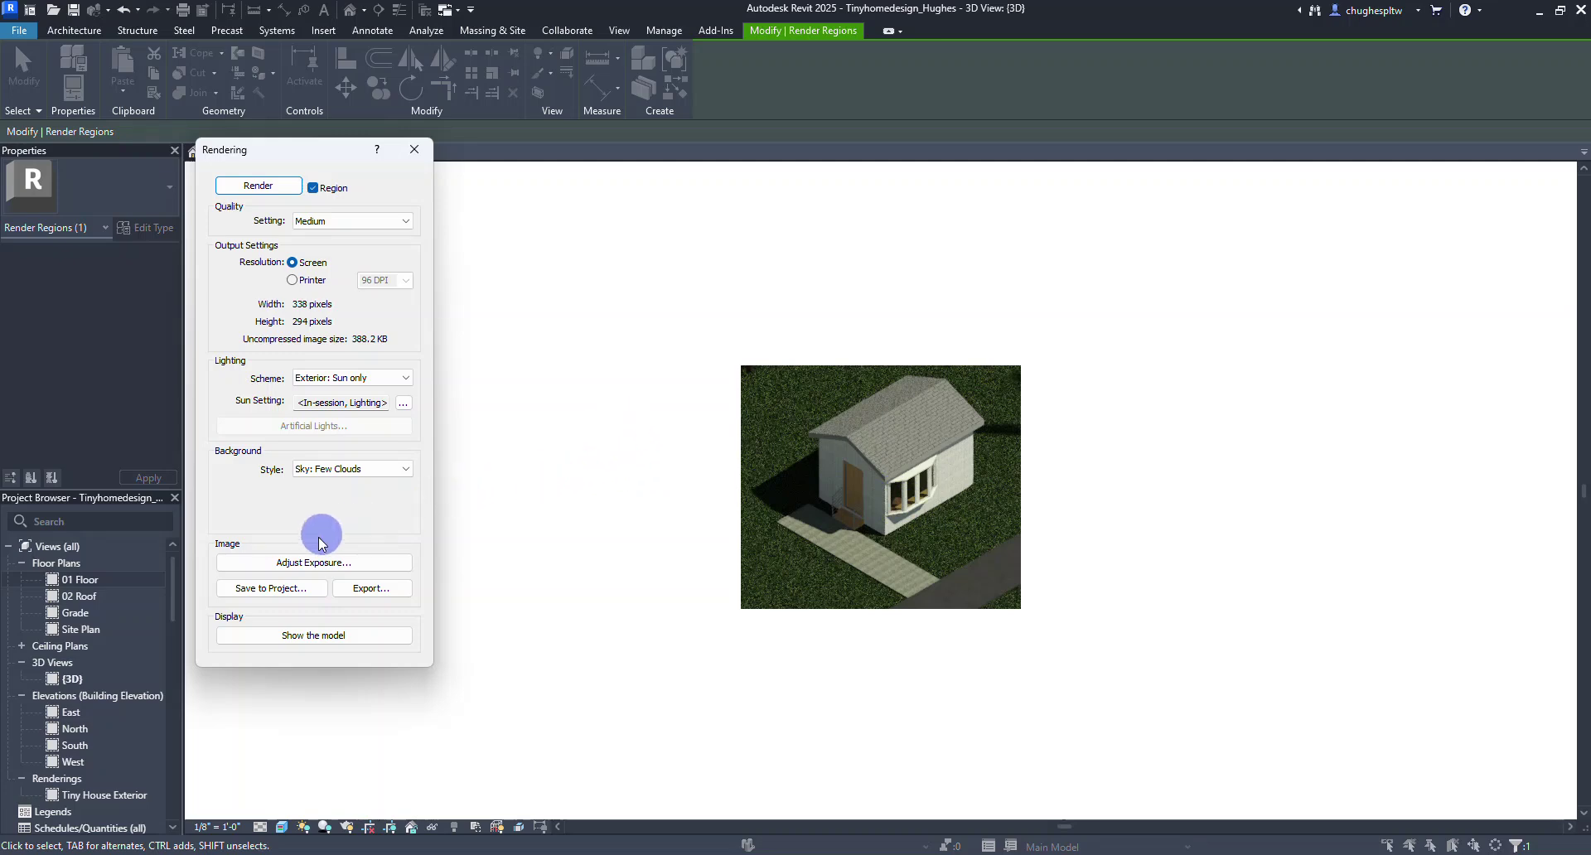
{"action": "left_click", "coordinate": [303, 565]}
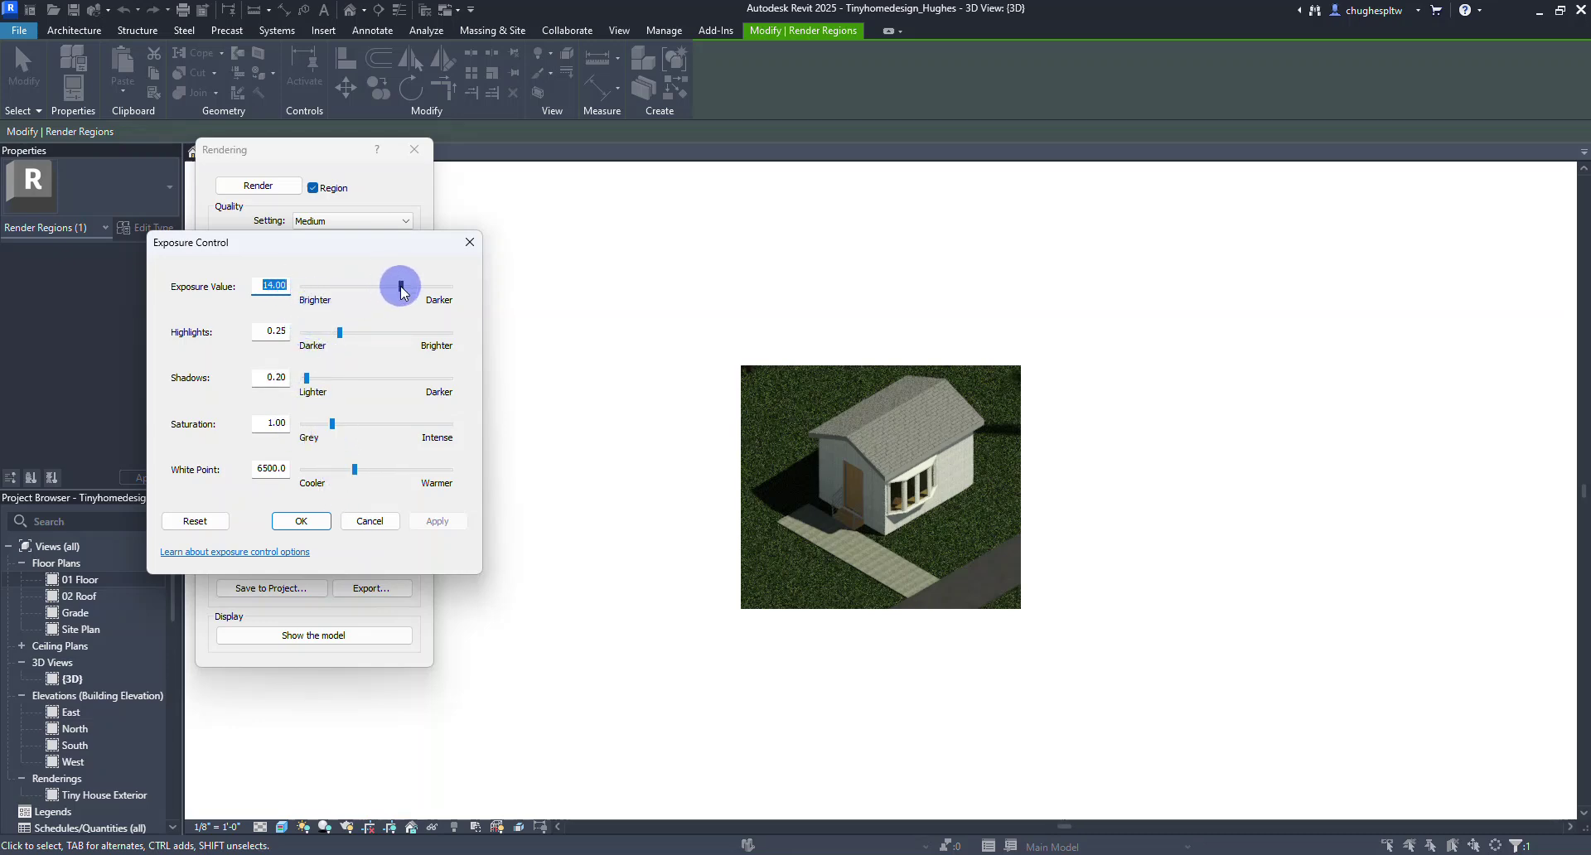
{"action": "mouse_move", "coordinate": [401, 286]}
{"action": "left_mouse_down"}
{"action": "mouse_move", "coordinate": [369, 293]}
{"action": "mouse_move", "coordinate": [405, 288]}
{"action": "left_mouse_up"}
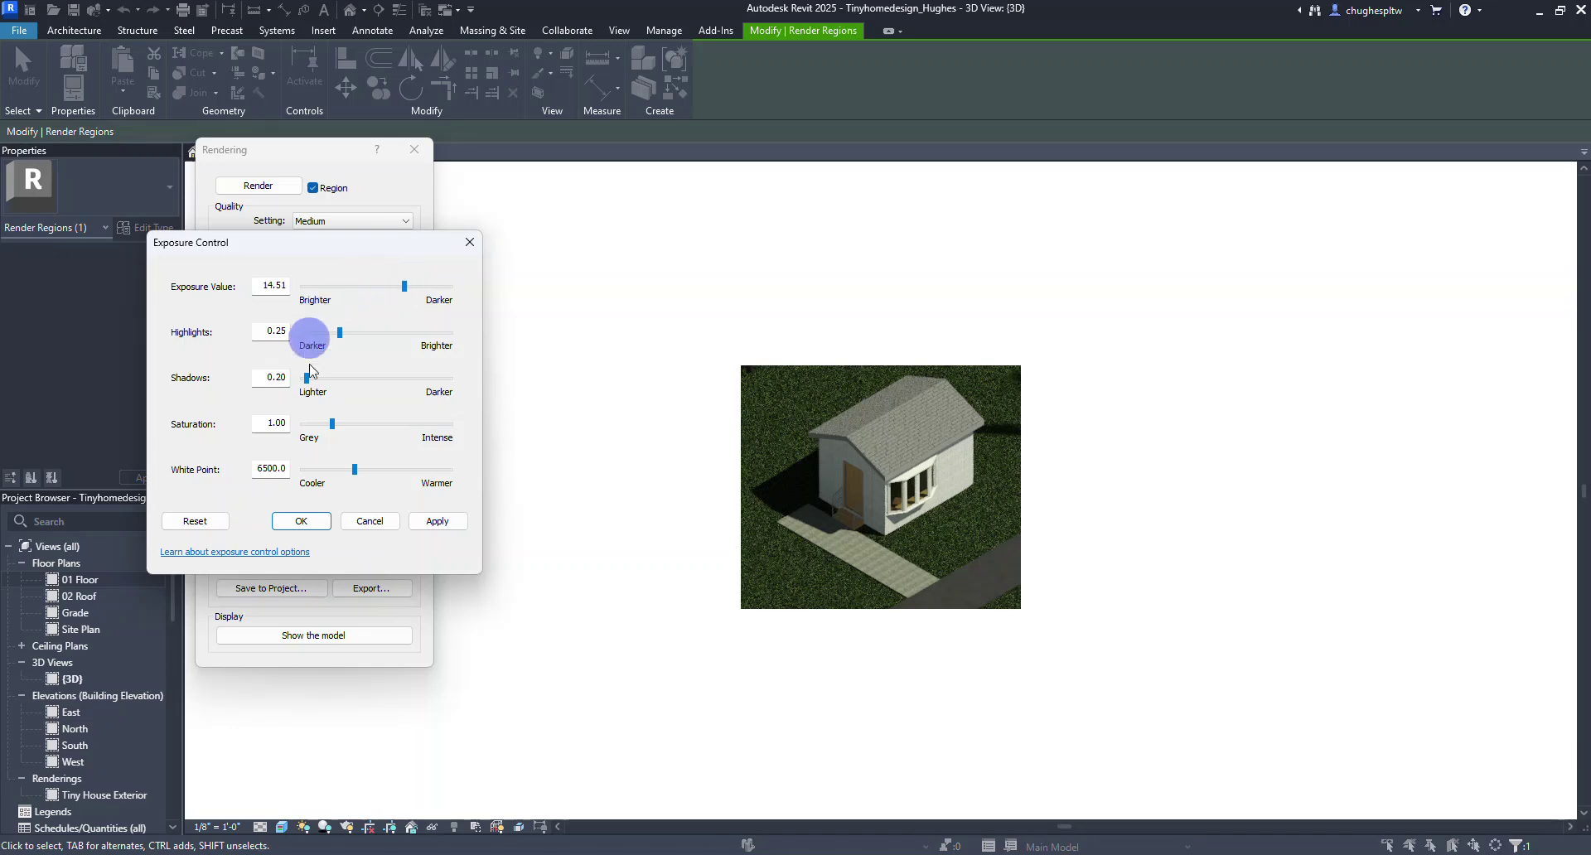
{"action": "left_click", "coordinate": [373, 522]}
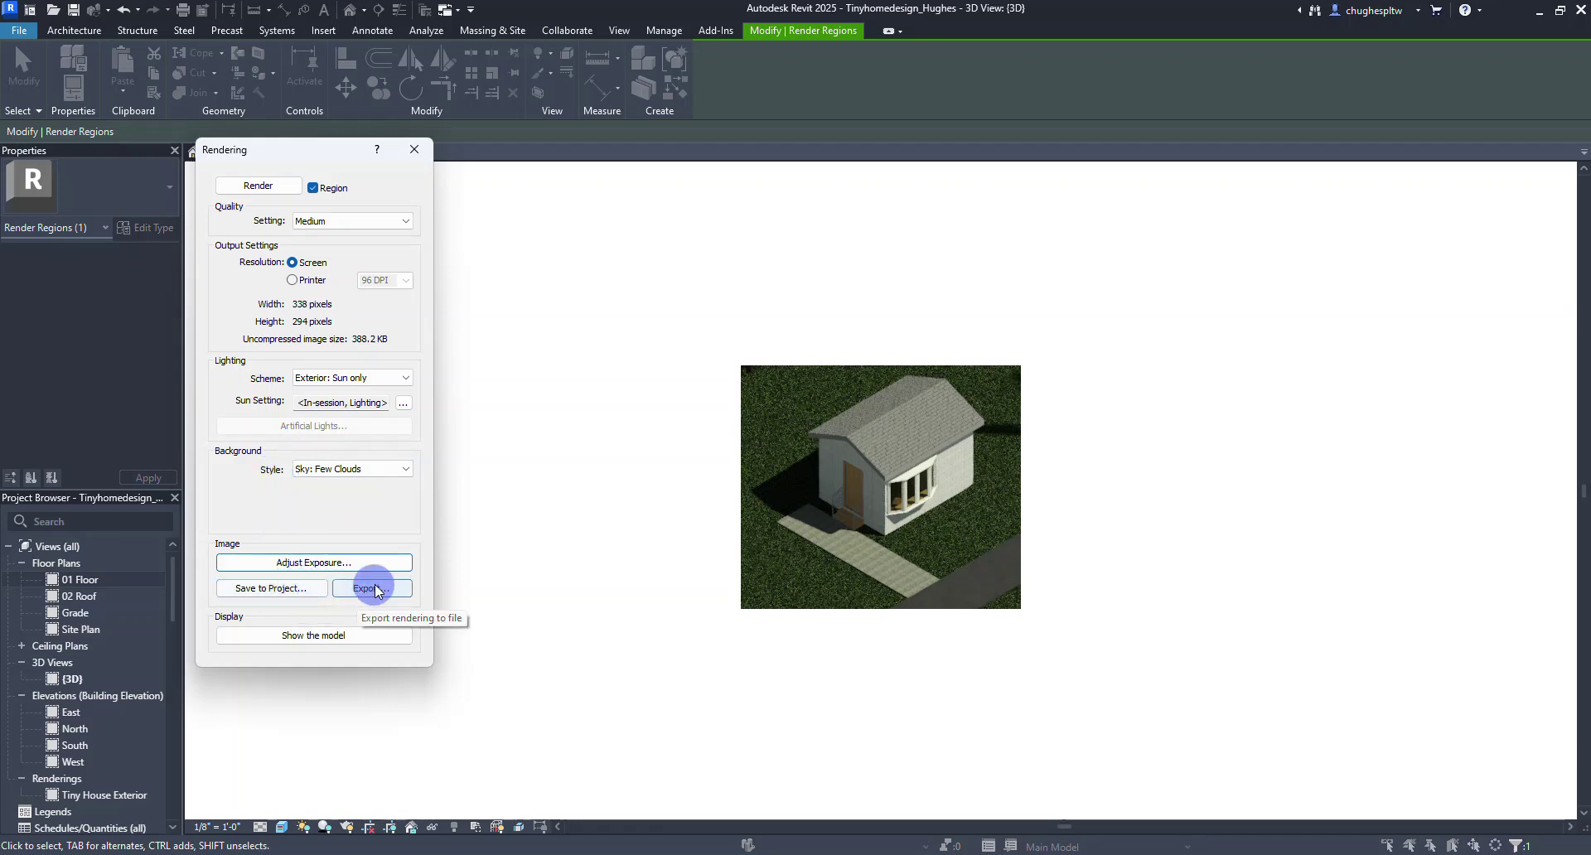
- Save the rendered image to the project as 'Exterior - Tiny House' and close the Rendering dialog
{"action": "left_click", "coordinate": [277, 589]}
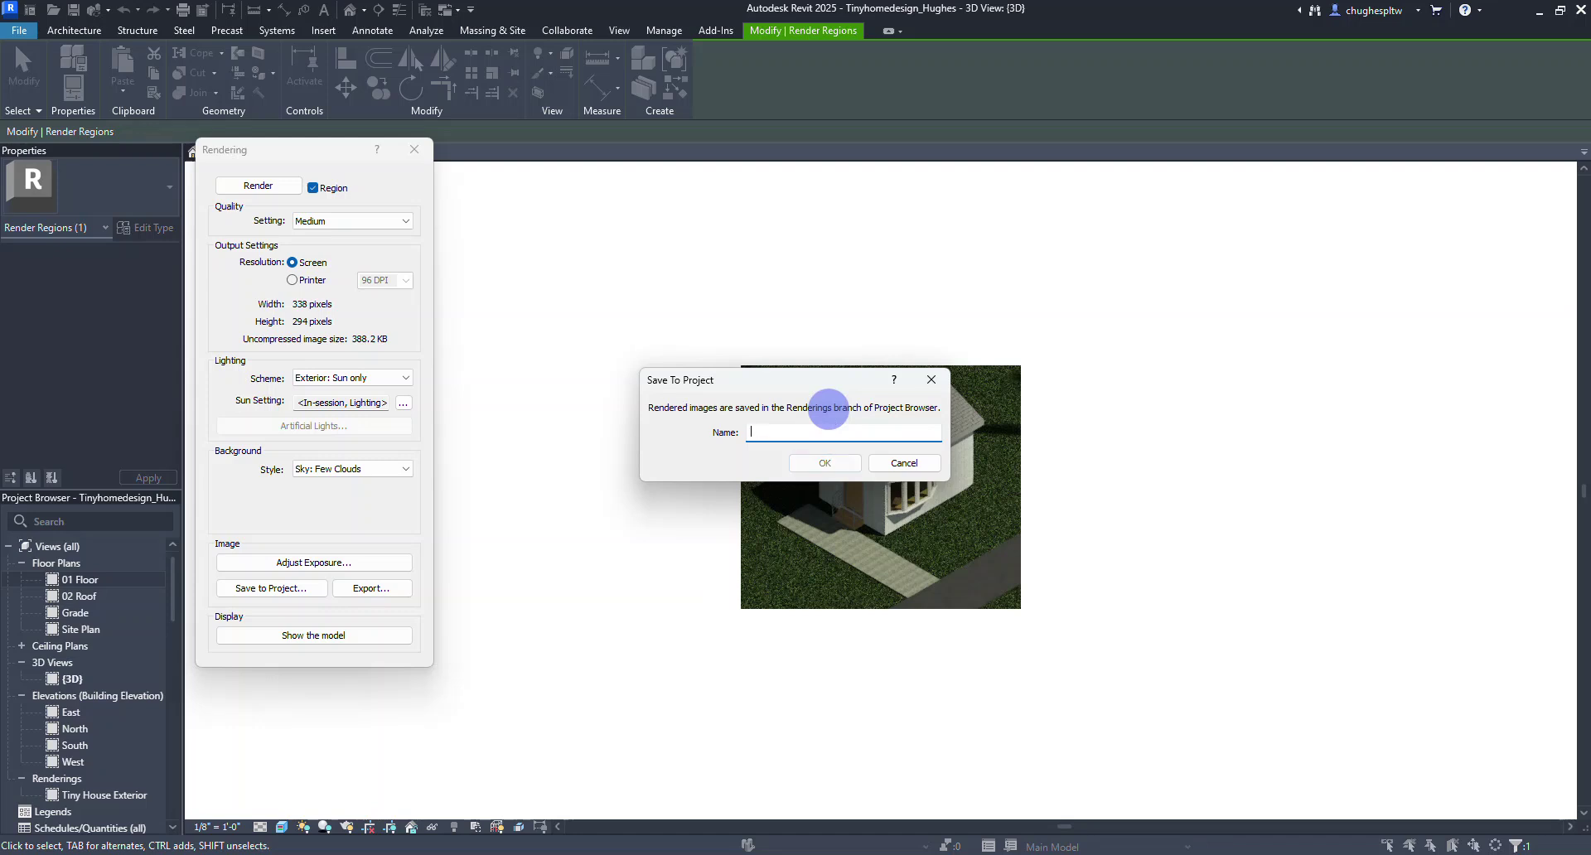
{"action": "type", "text": "ior - Tiny Hou"}
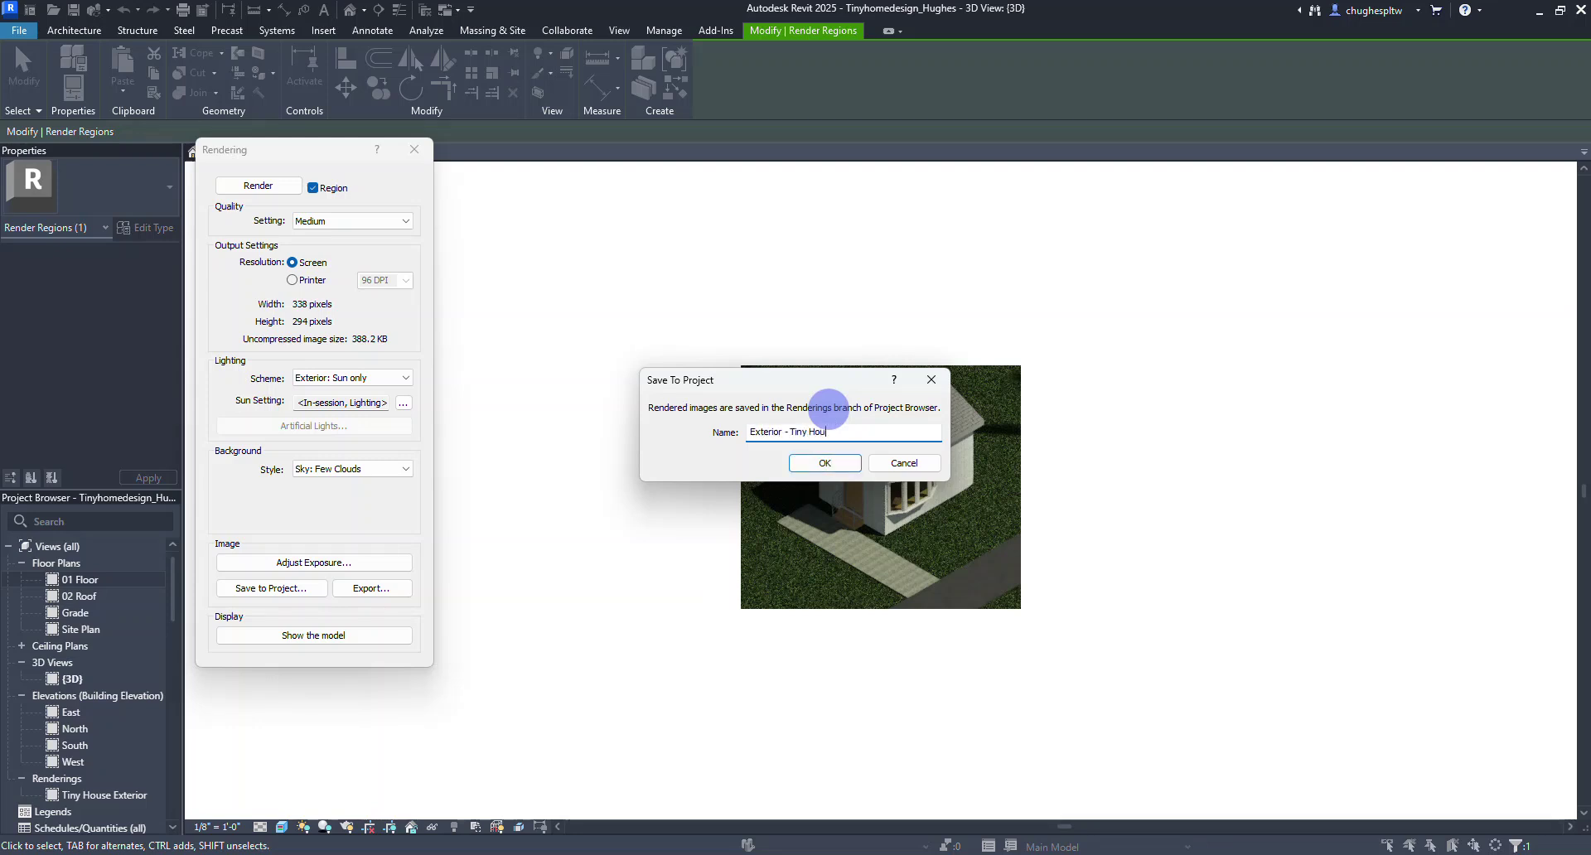
{"action": "left_click", "coordinate": [822, 461]}
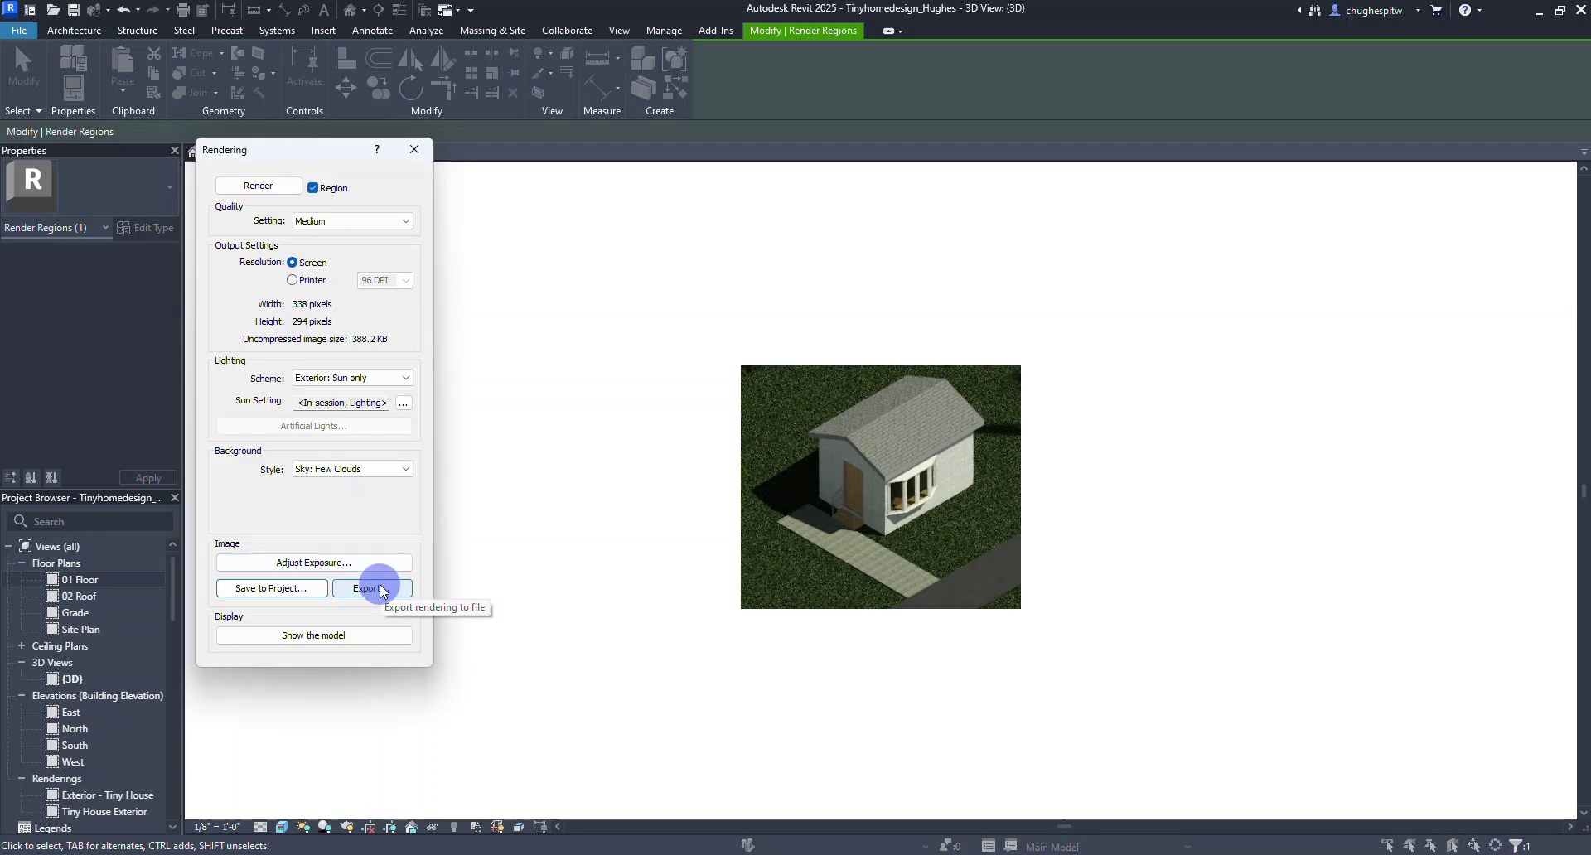
{"action": "left_click", "coordinate": [414, 150]}
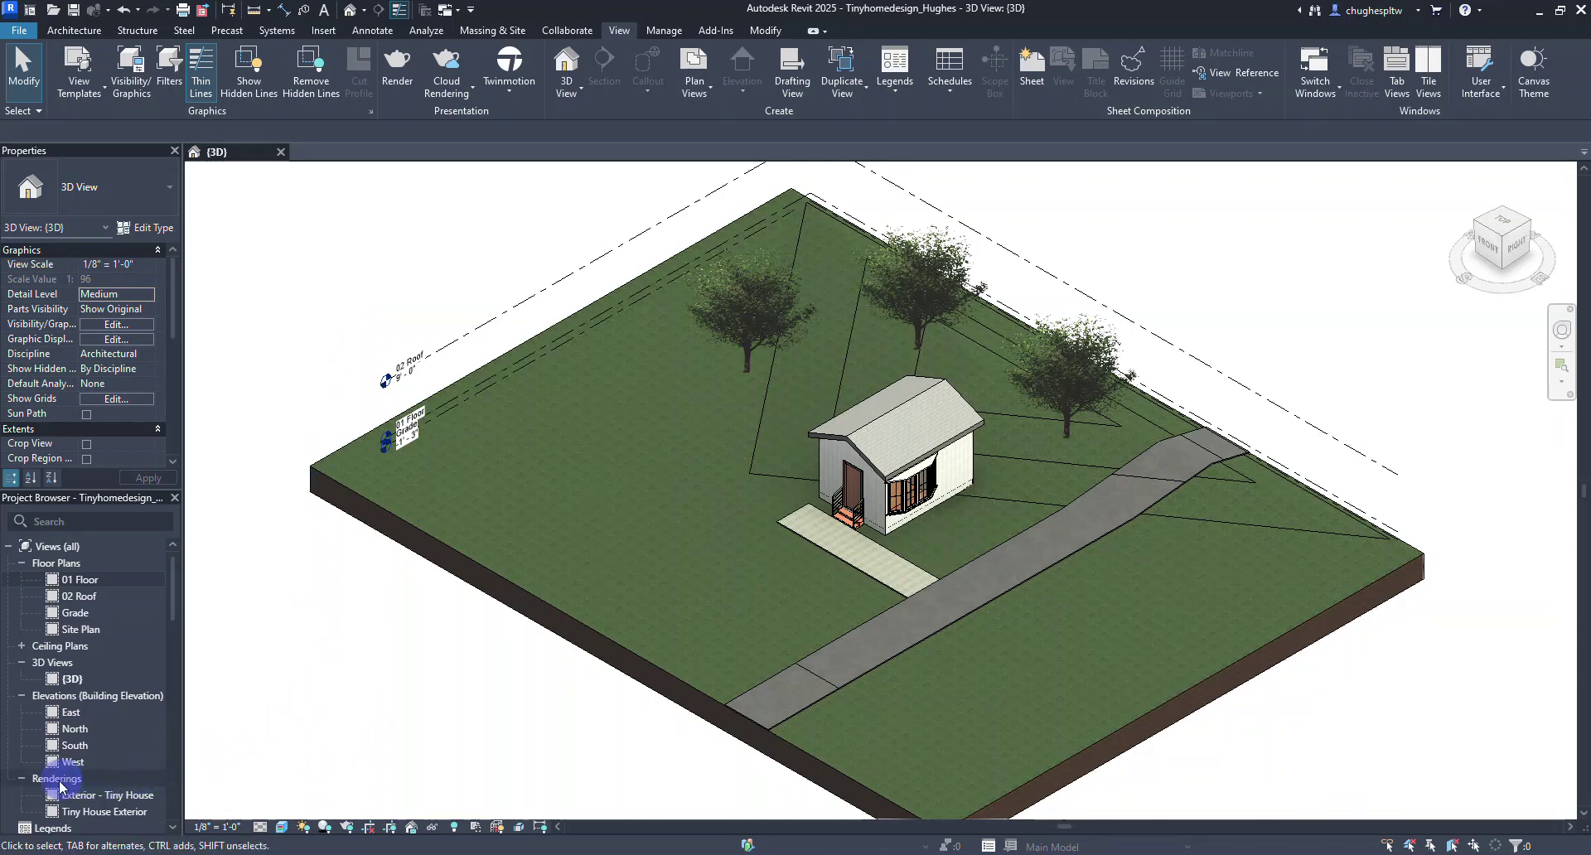
- Expand Renderings and open both the Exterior - Tiny House and Tiny House Exterior renderings
{"action": "left_click", "coordinate": [22, 778]}
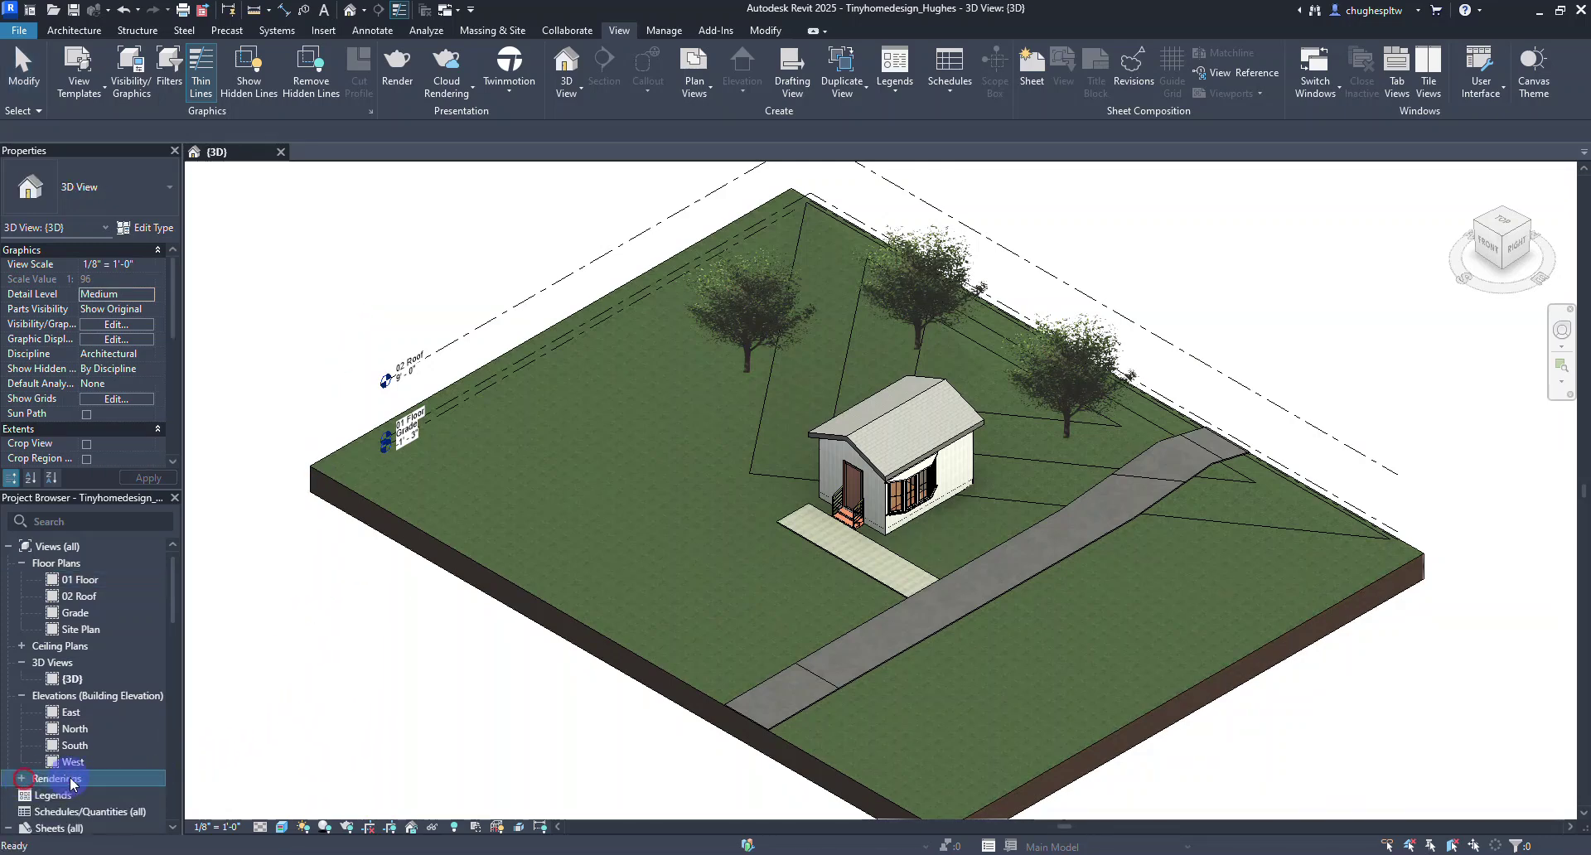
{"action": "left_click", "coordinate": [22, 779]}
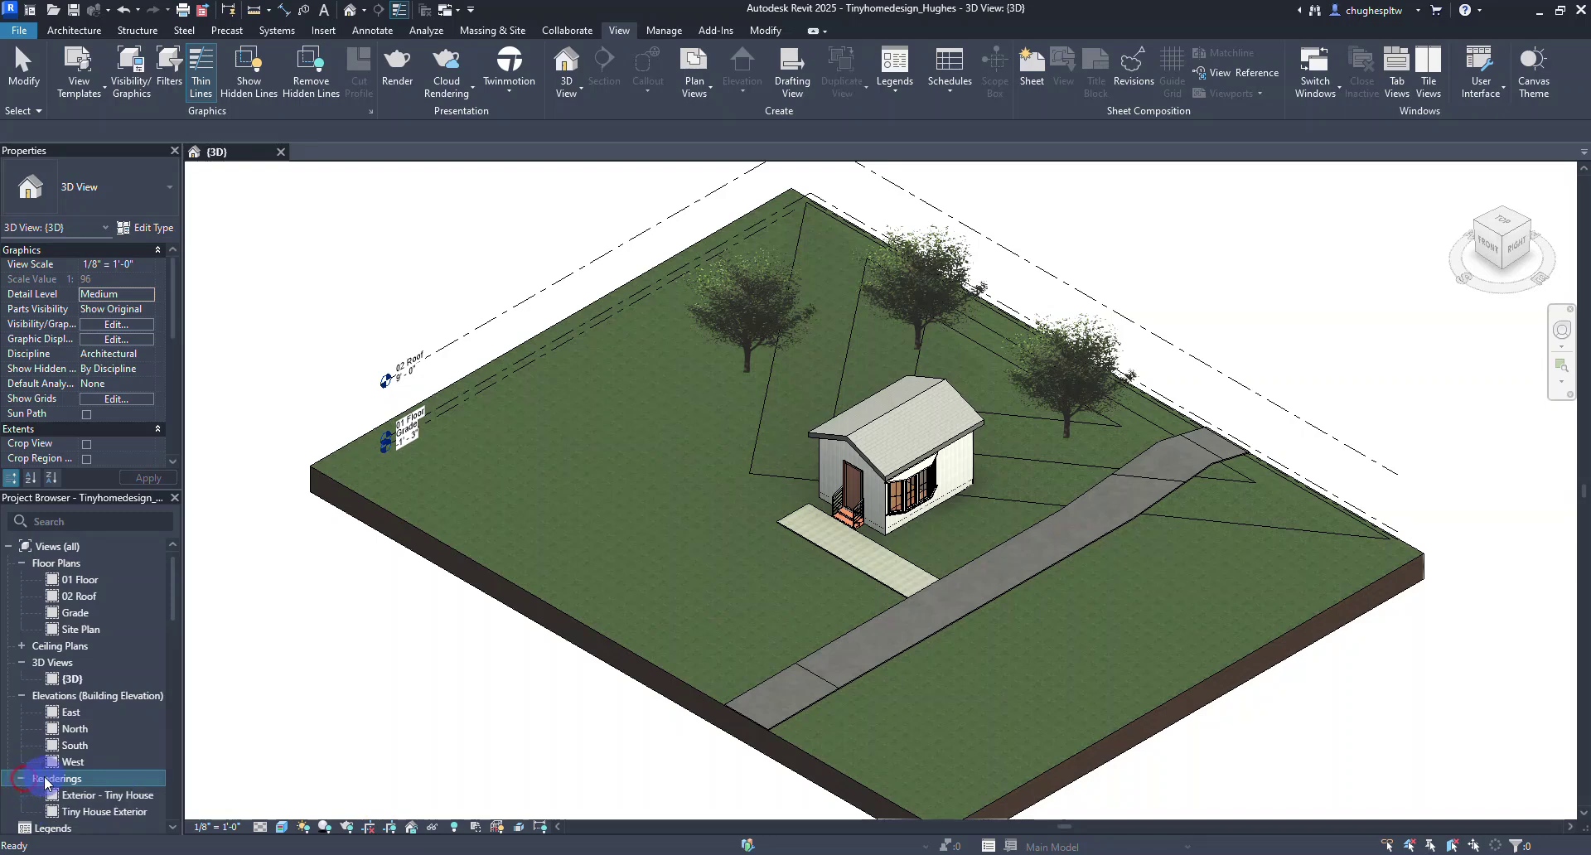
{"action": "double_click", "coordinate": [94, 798]}
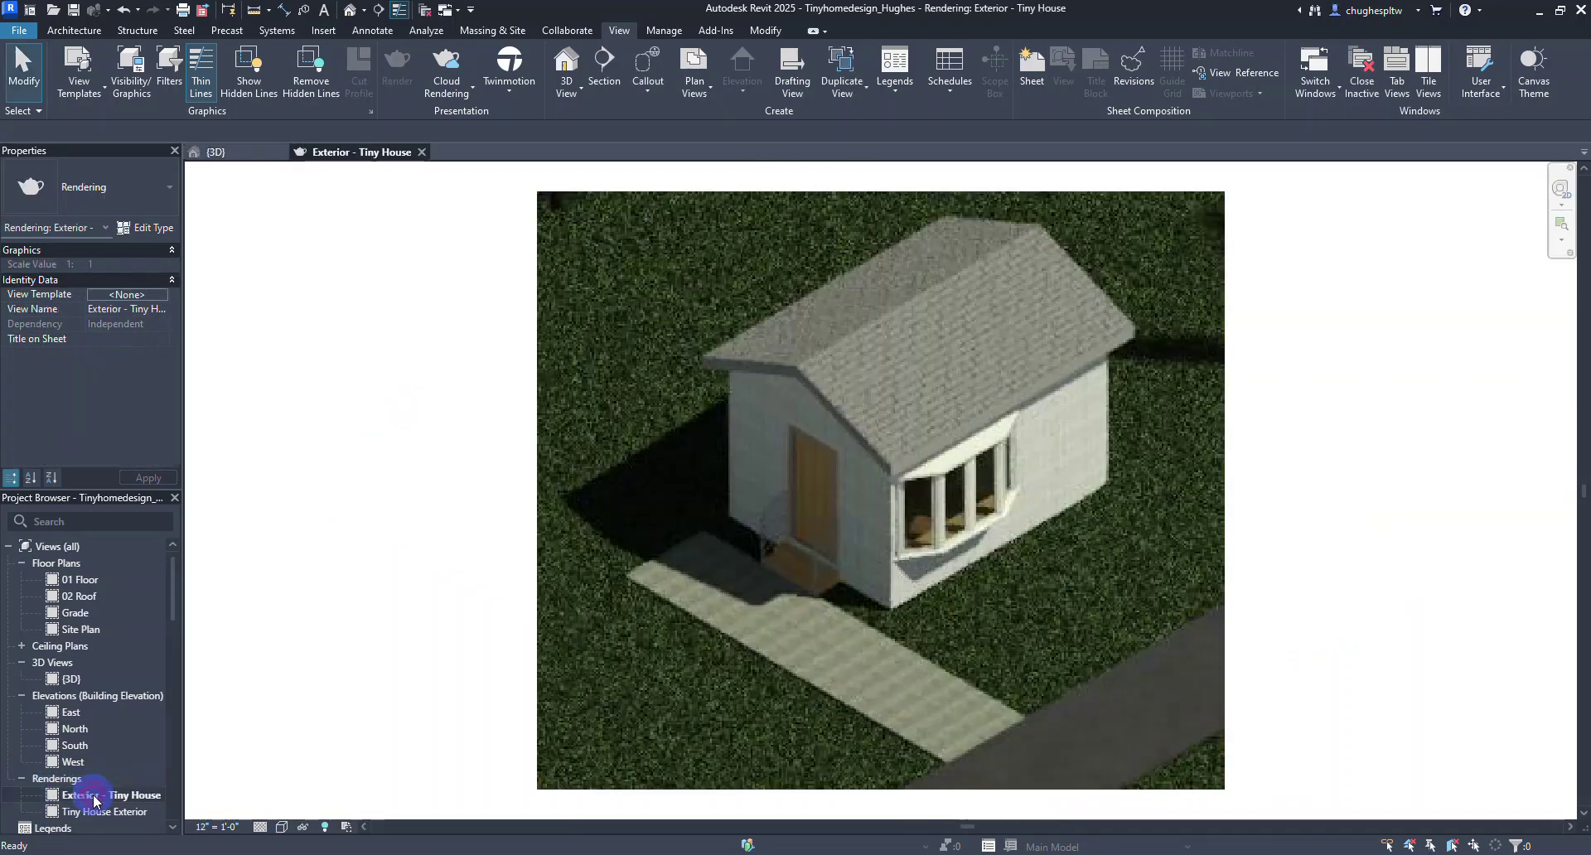
{"action": "double_click", "coordinate": [94, 813]}
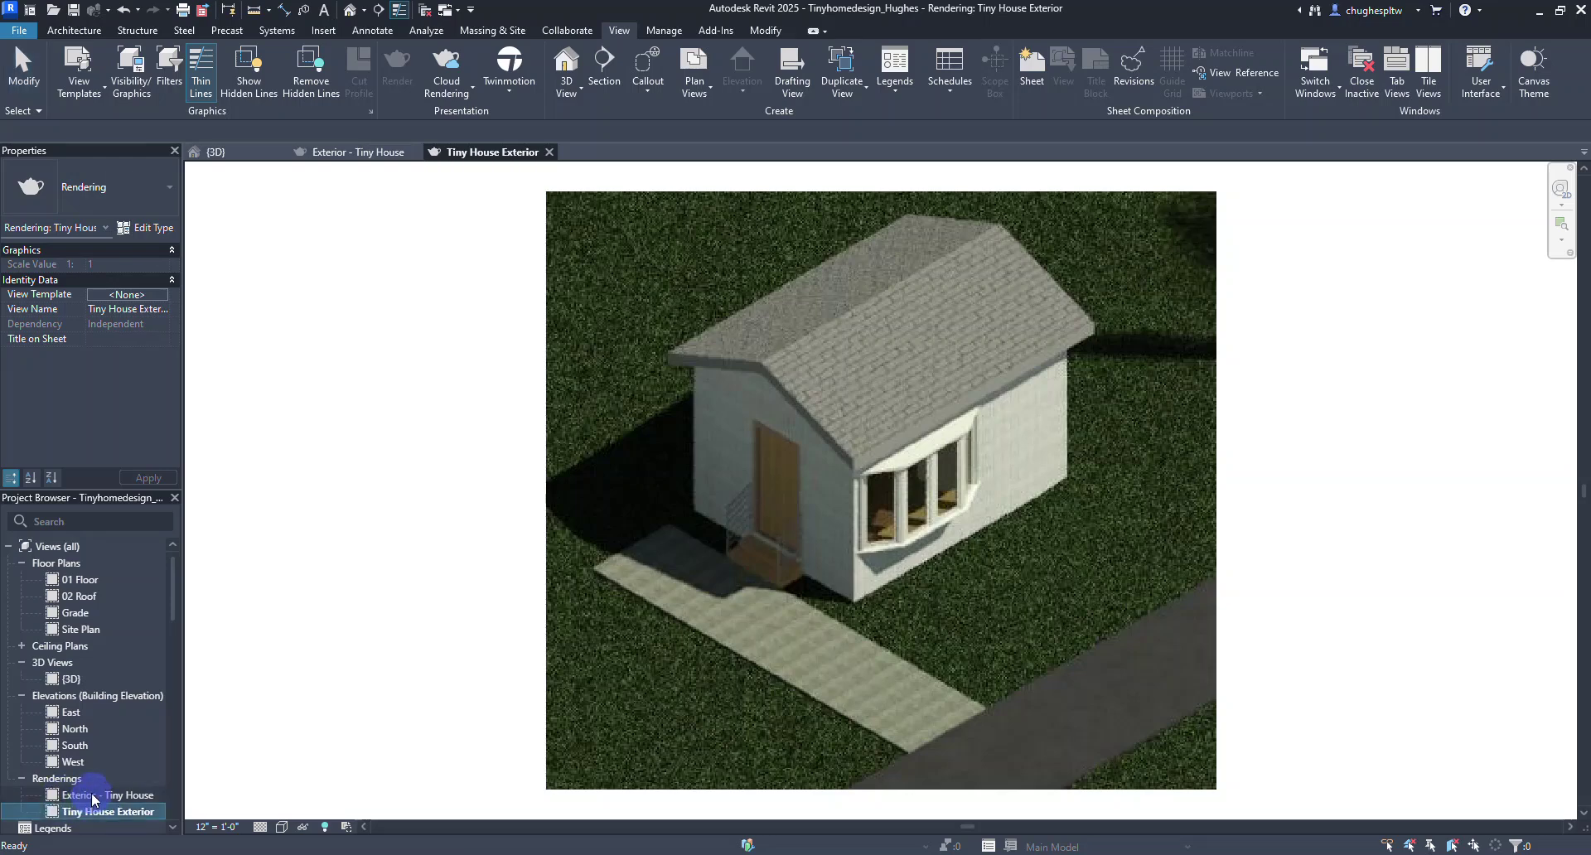
- Delete the Exterior - Tiny House rendering, confirm the warning, and select Tiny House Exterior
{"action": "right_click", "coordinate": [77, 796]}
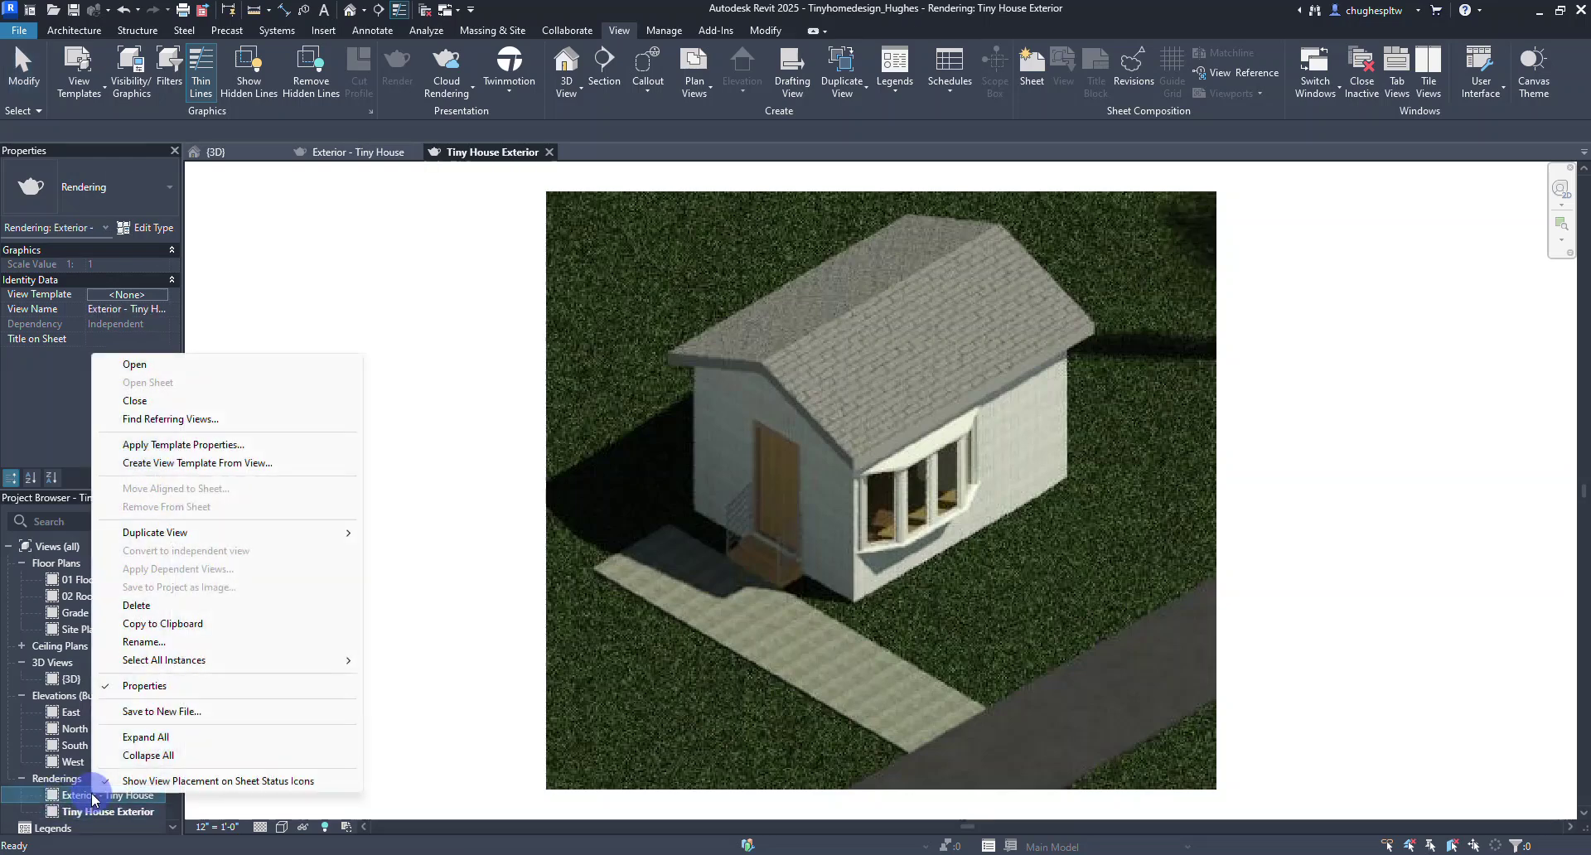
{"action": "left_click", "coordinate": [160, 605]}
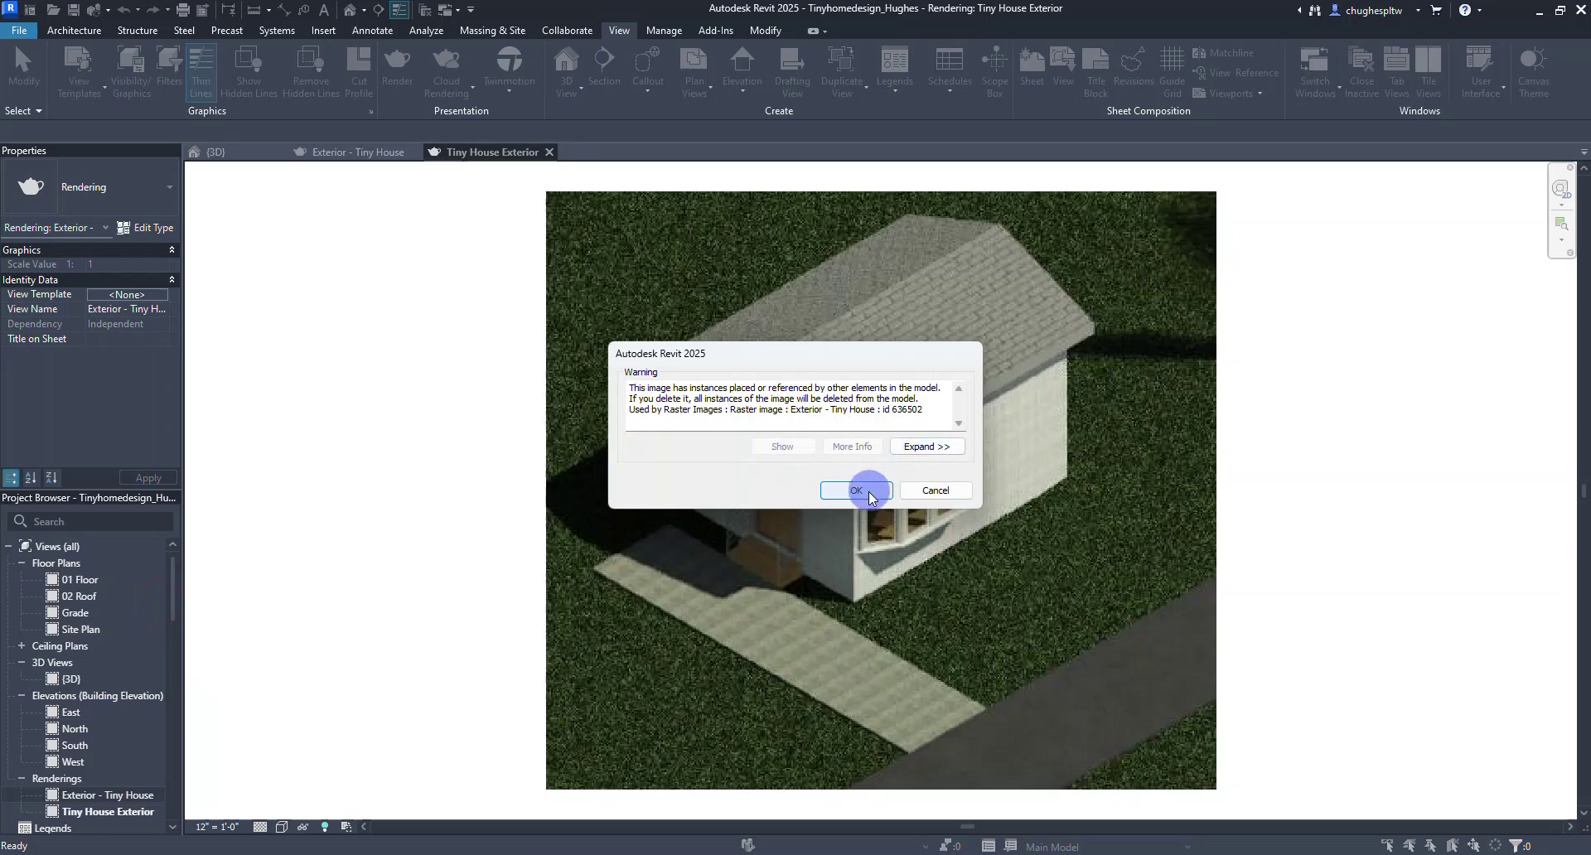
{"action": "left_click", "coordinate": [854, 488]}
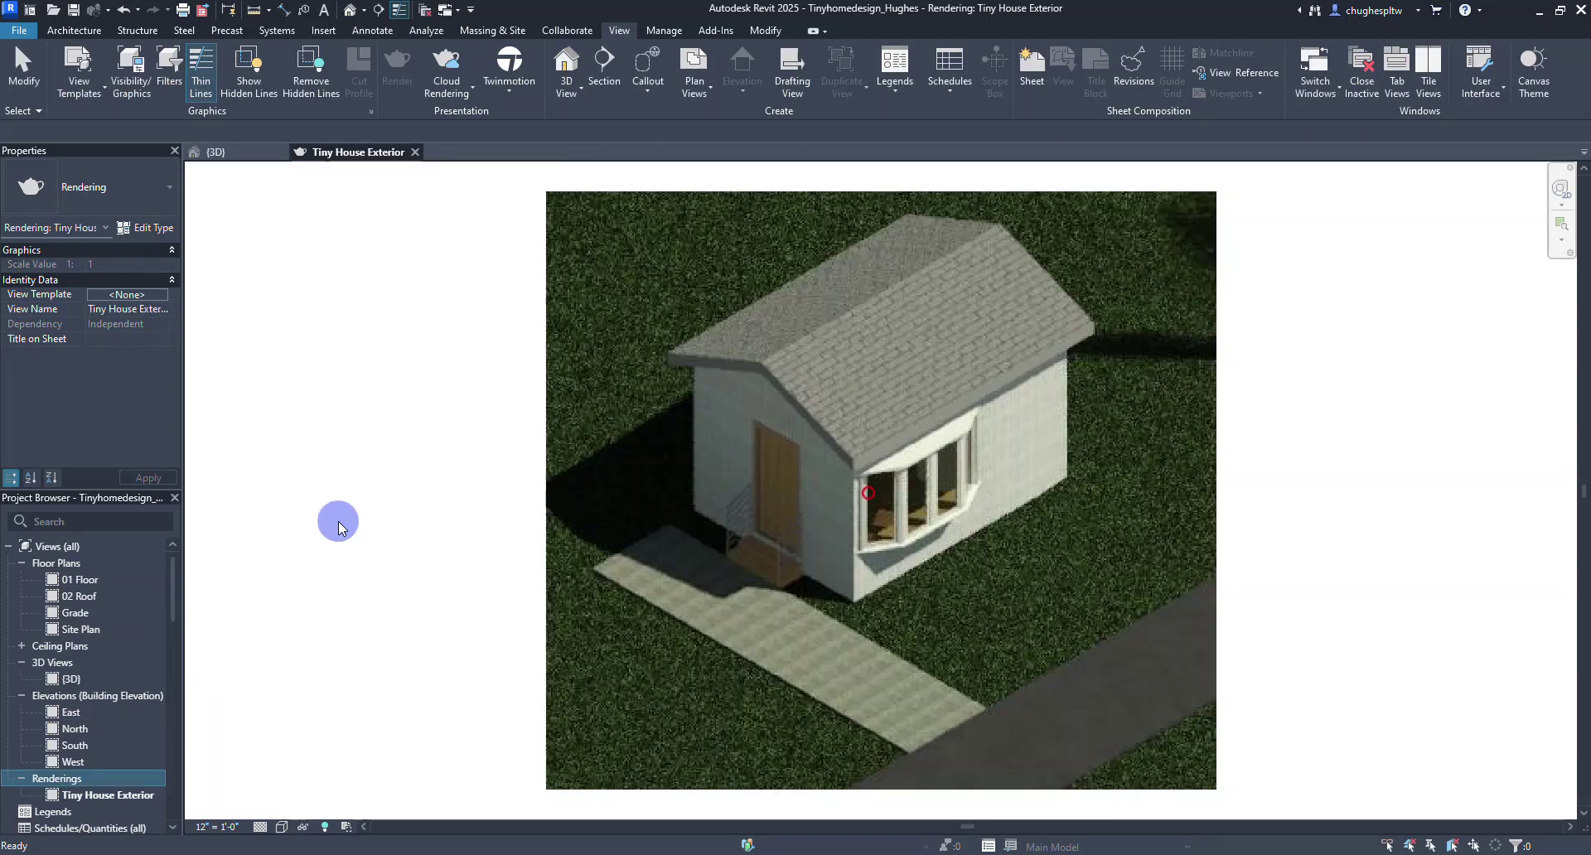
{"action": "left_click", "coordinate": [79, 795]}
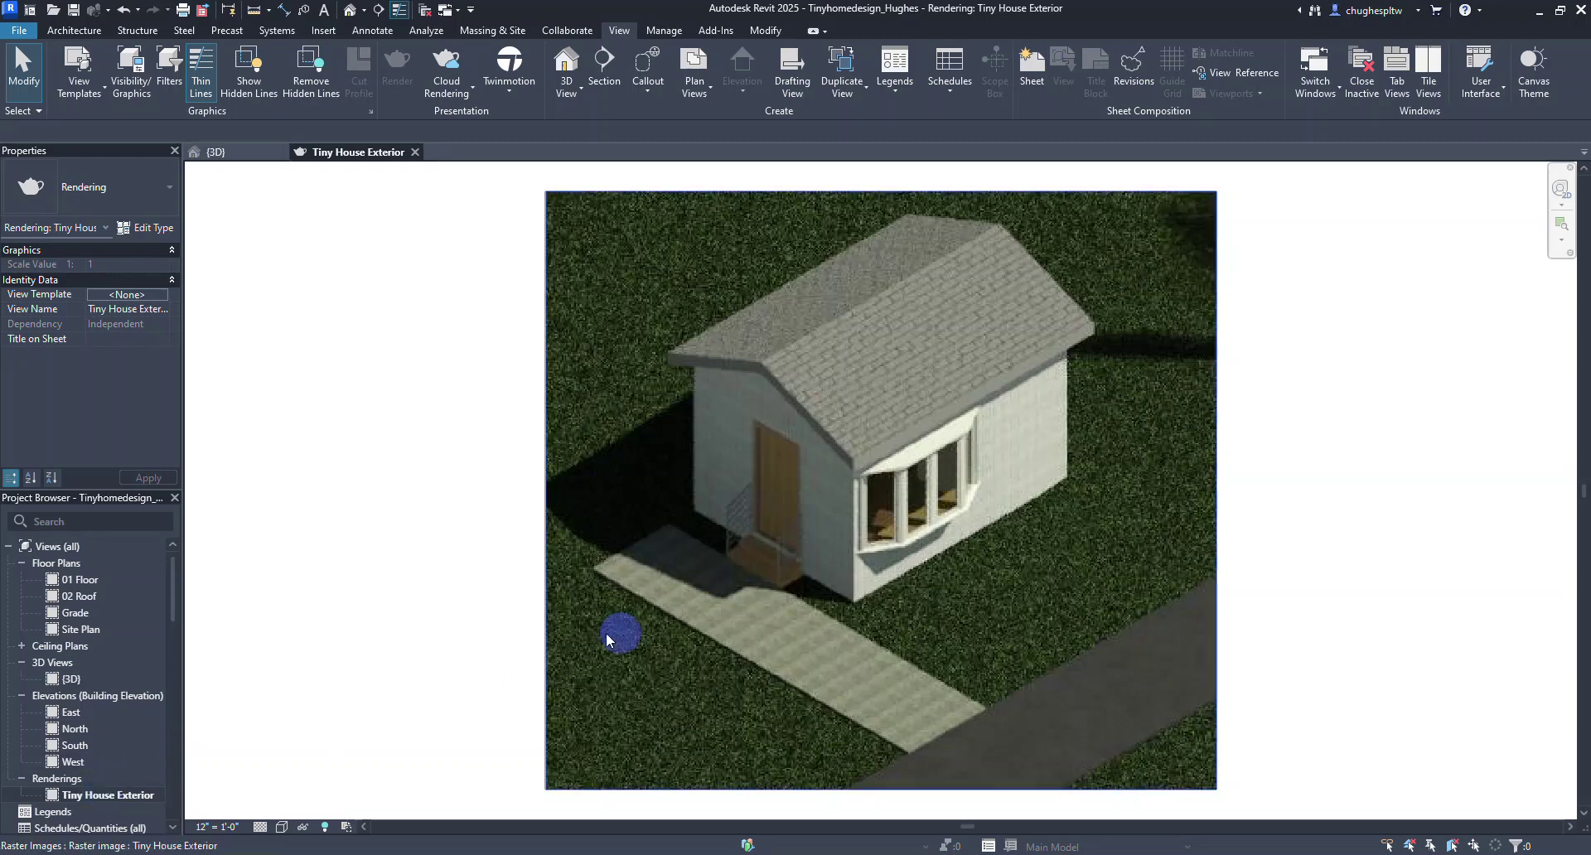
- Open the 01 Floor plan, briefly selecting and deselecting the toposolid
{"action": "double_click", "coordinate": [79, 580]}
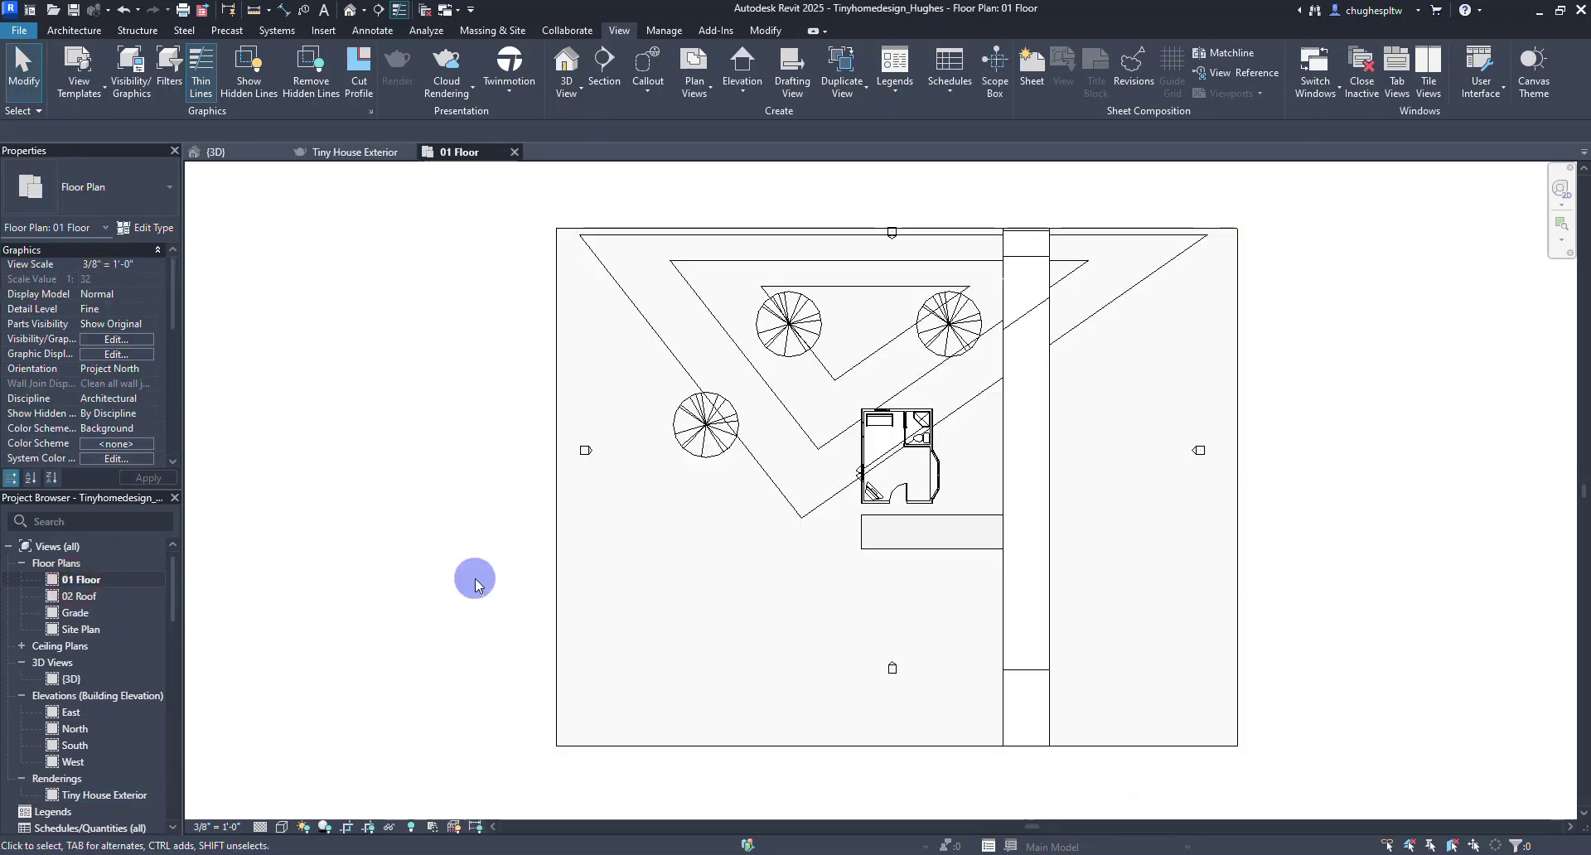
{"action": "left_click", "coordinate": [555, 340]}
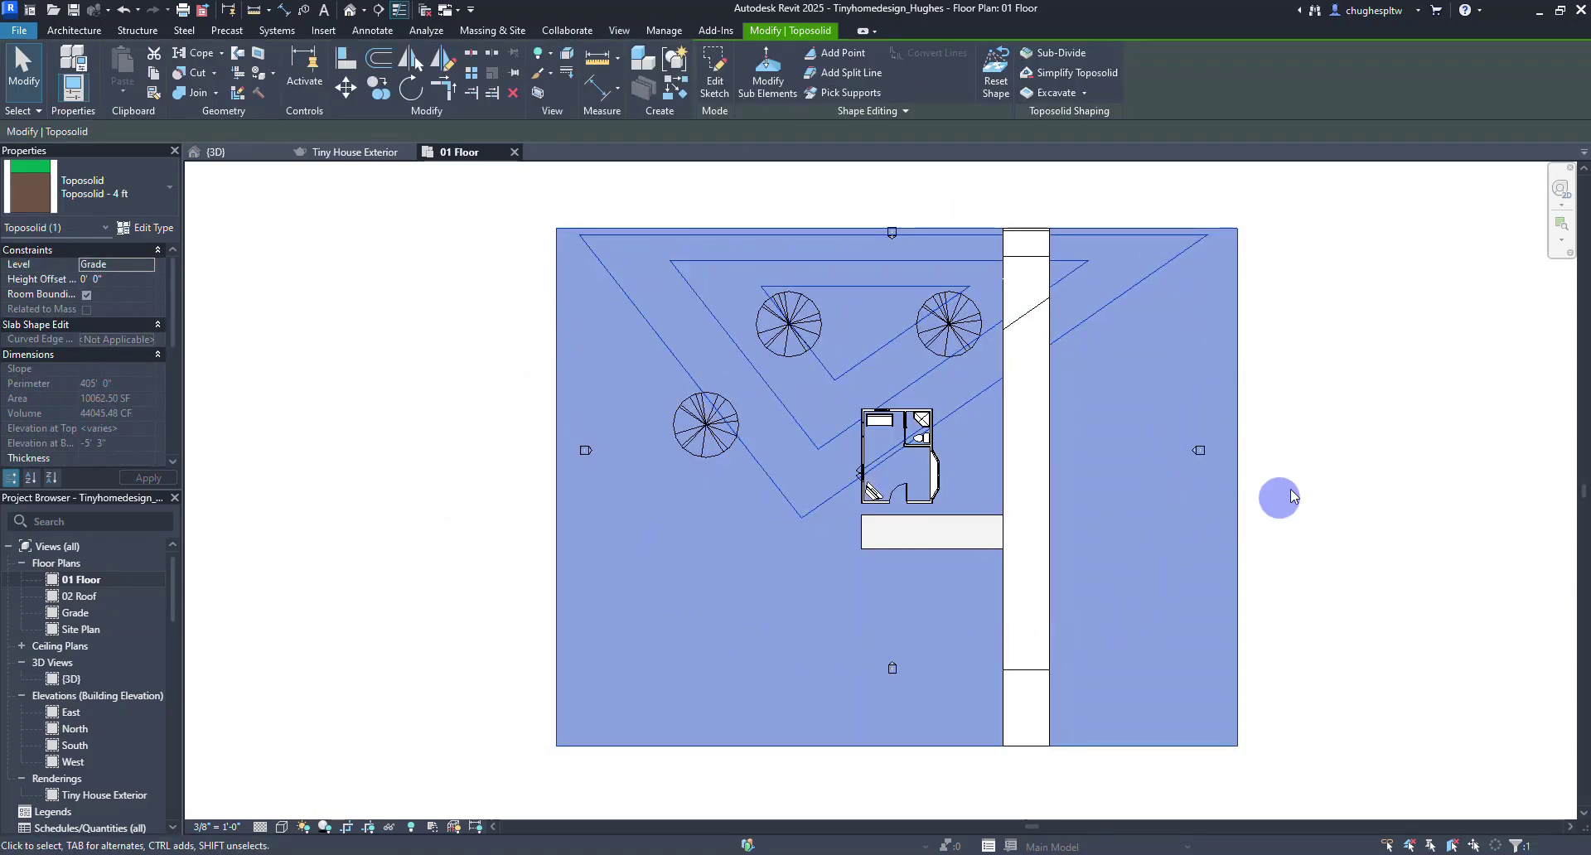
{"action": "left_click", "coordinate": [1343, 450]}
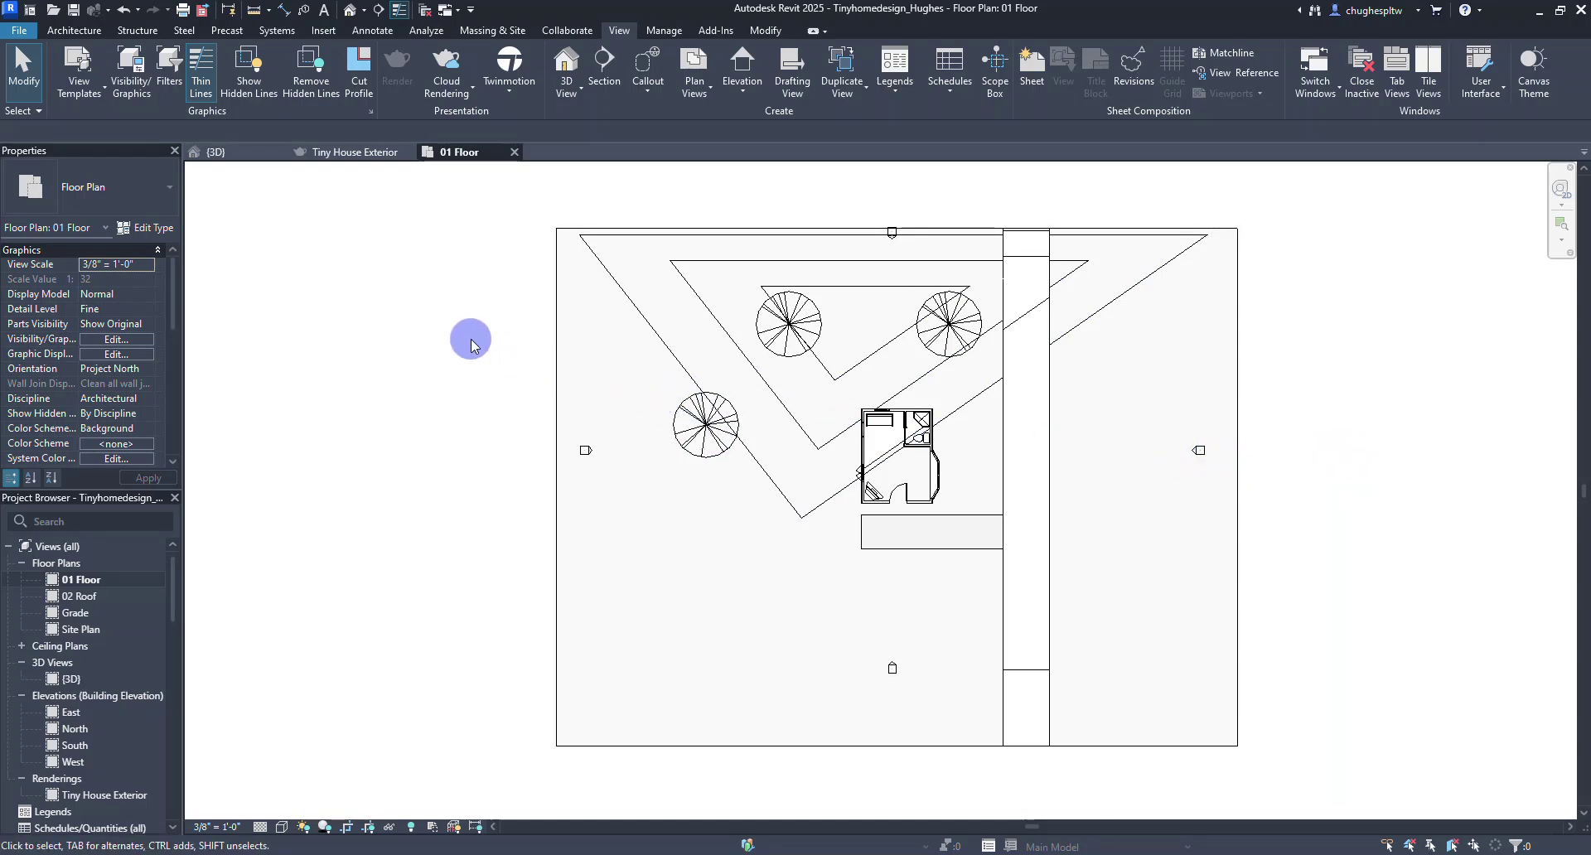
- Bring up the 3D View type choices on the View tab
{"action": "left_click", "coordinate": [567, 94]}
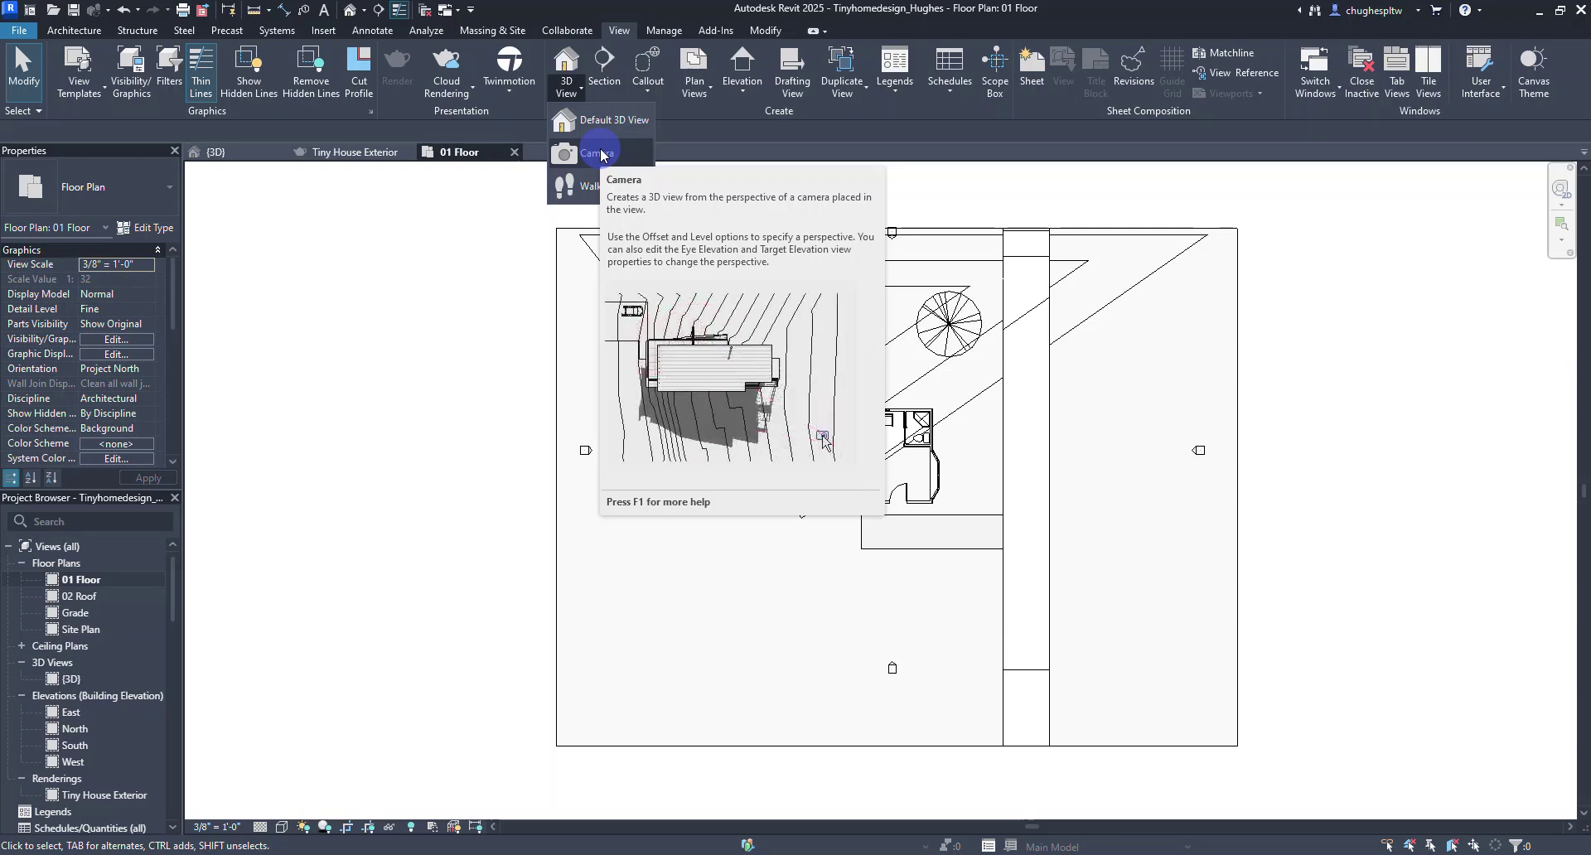
{"action": "left_click", "coordinate": [366, 10]}
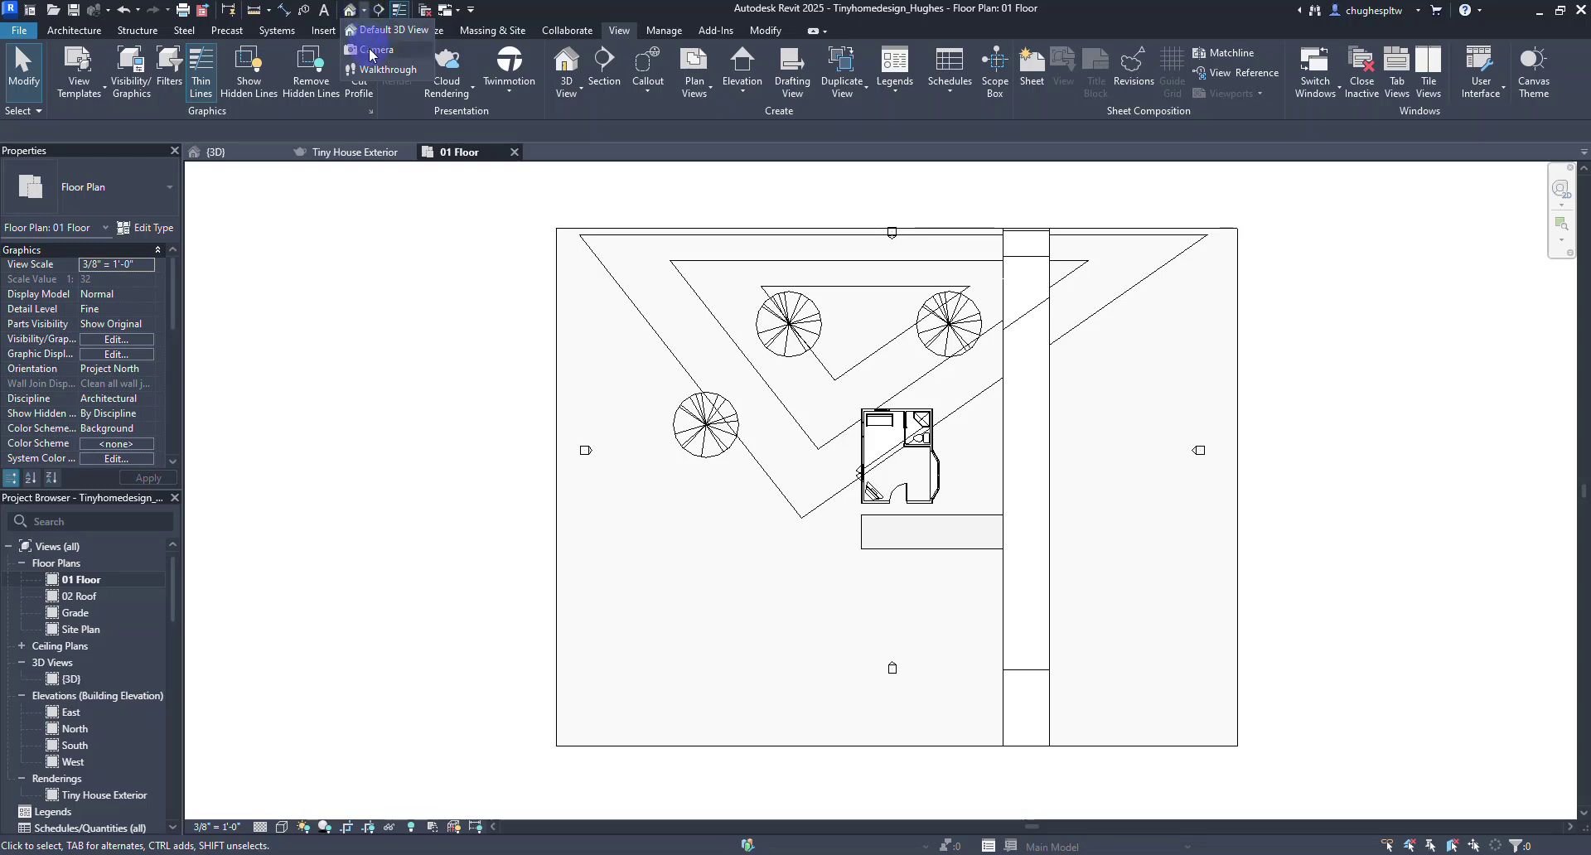
{"action": "left_click", "coordinate": [566, 87]}
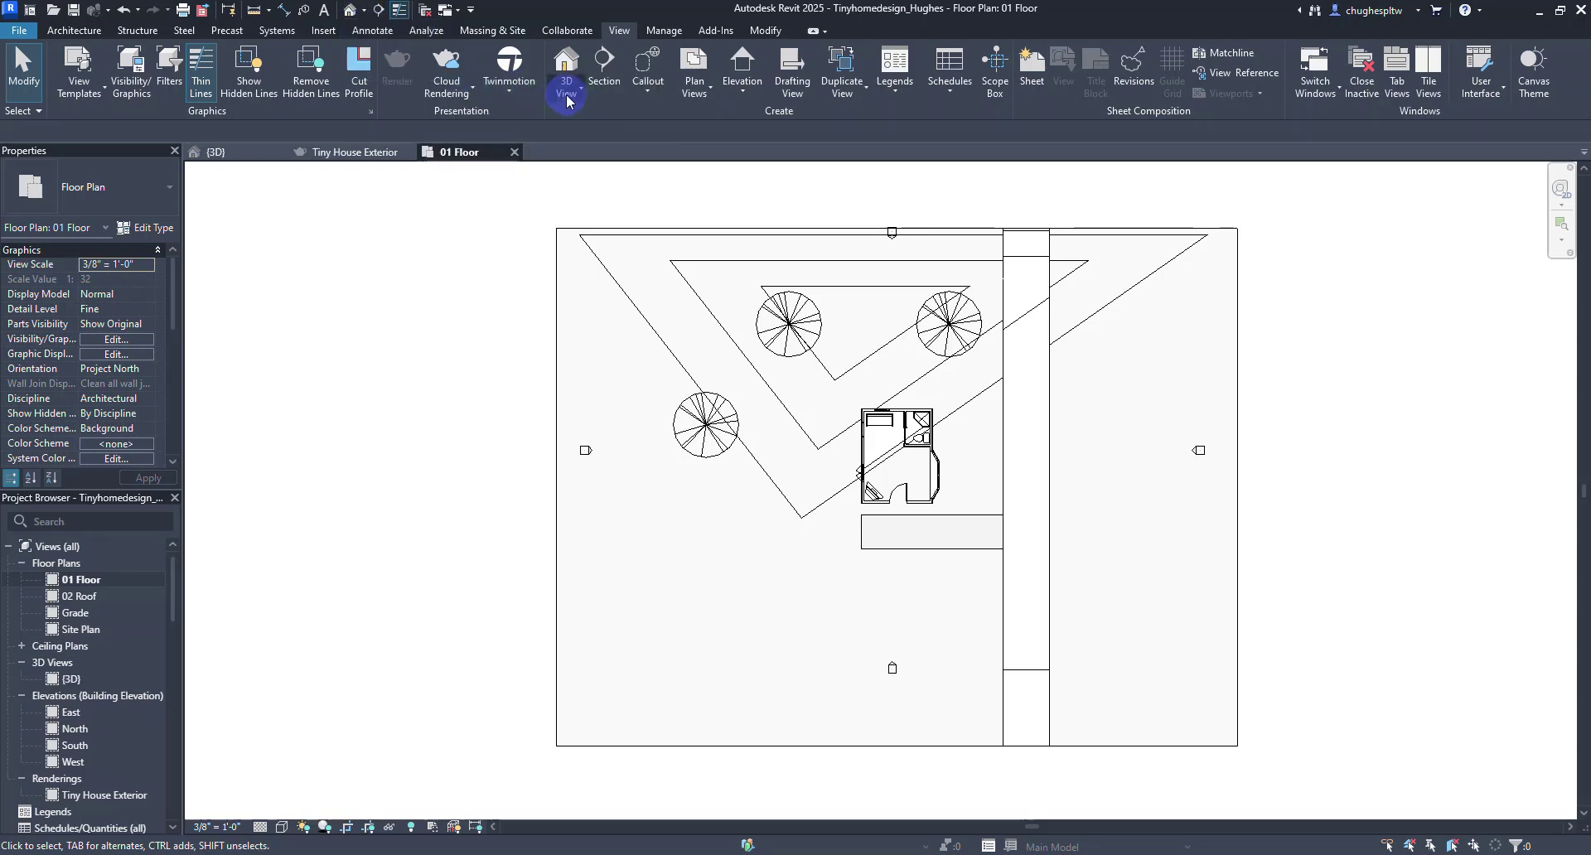
{"action": "left_click", "coordinate": [566, 87]}
- Place a camera on the 01 Floor plan with its target at the tiny house, creating 3D View 1
{"action": "left_click", "coordinate": [574, 154]}
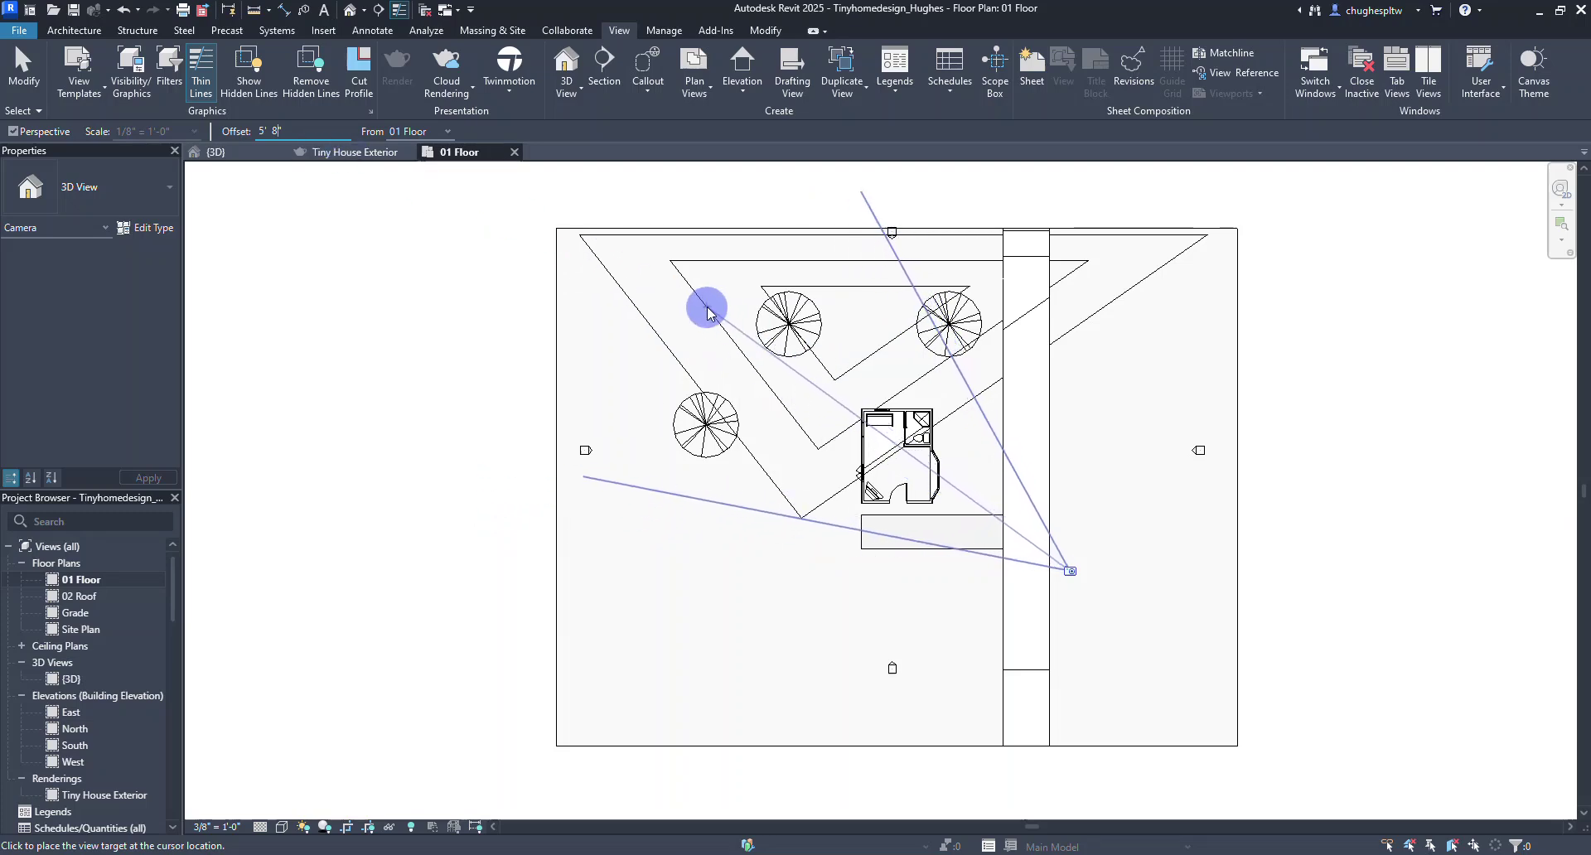
{"action": "left_click", "coordinate": [700, 286]}
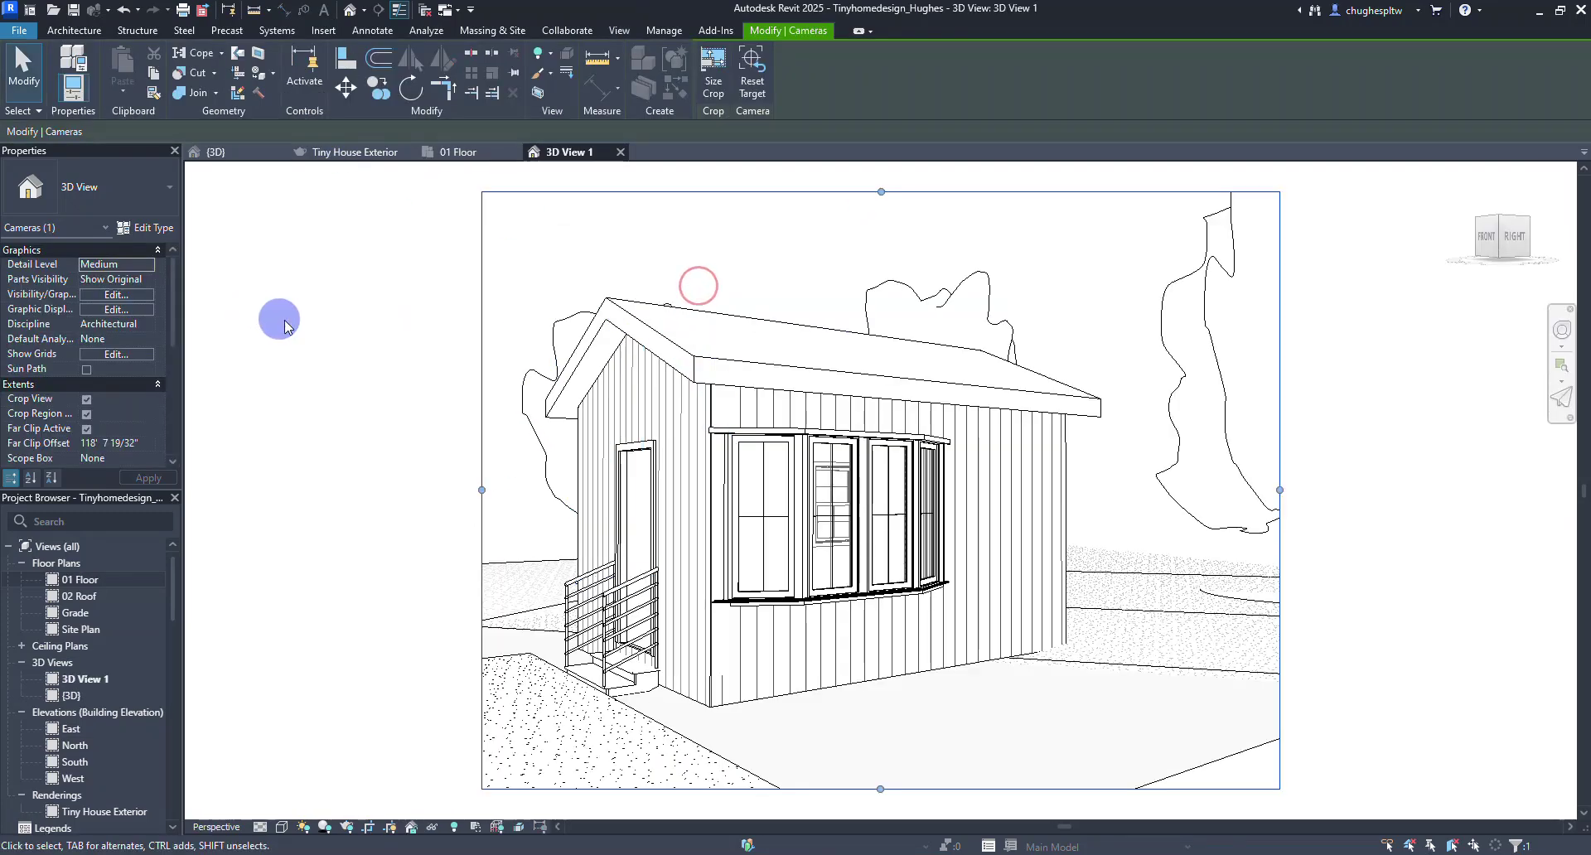
- Recentre 3D View 1 and widen its crop region left, up and right to include the tree
{"action": "scroll", "coordinate": [452, 391], "scroll_direction": "down", "scroll_amount": 3}
{"action": "middle_click_drag", "start_coordinate": [382, 407], "coordinate": [539, 444]}
{"action": "left_click_drag", "start_coordinate": [594, 477], "coordinate": [405, 477]}
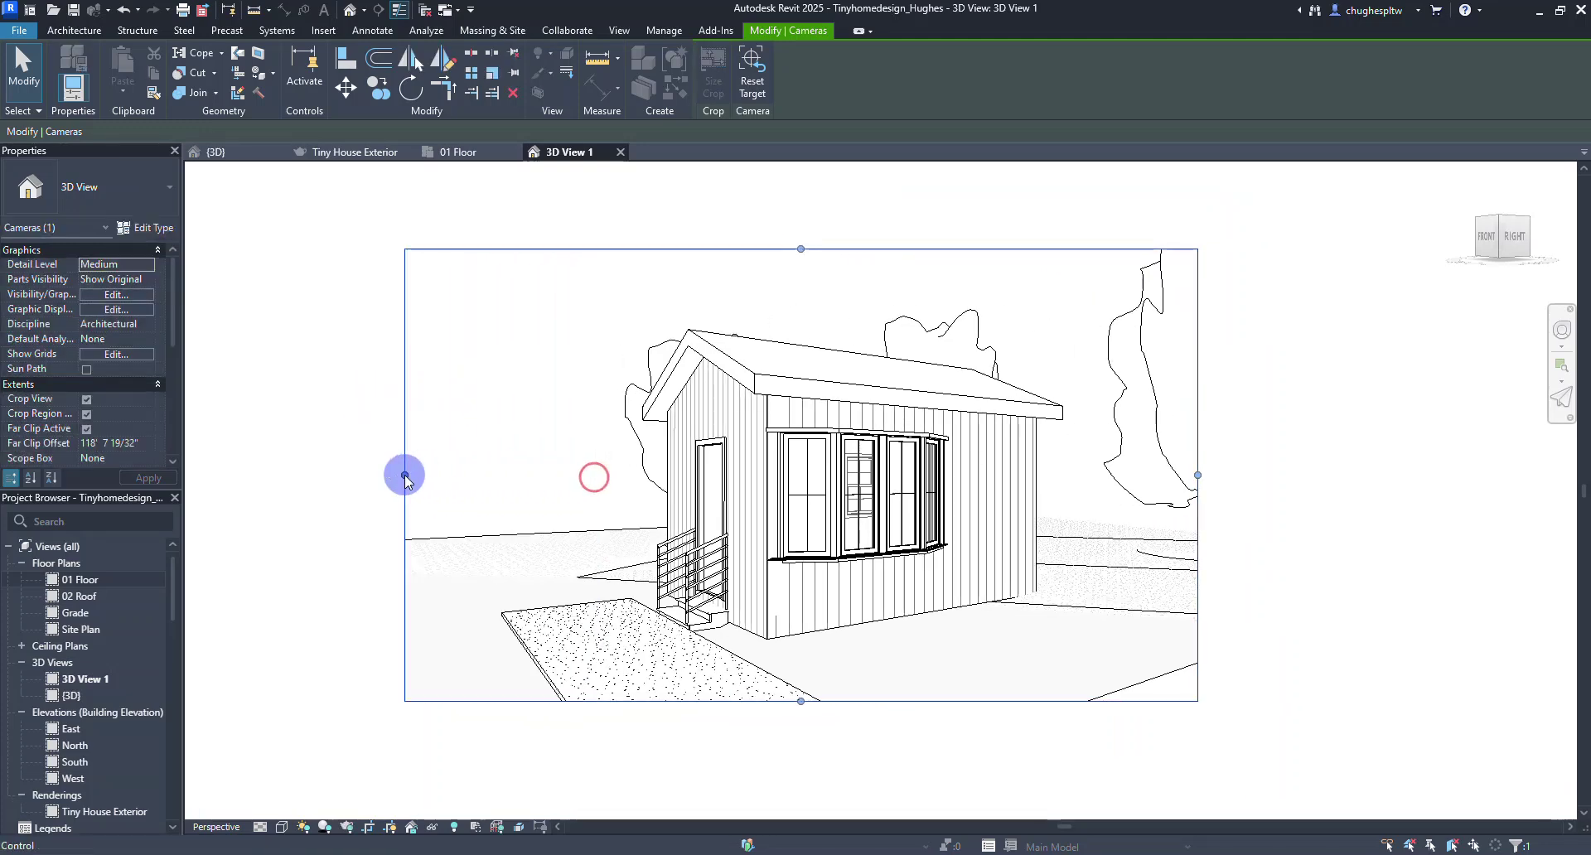
{"action": "left_click_drag", "start_coordinate": [800, 248], "coordinate": [803, 219]}
{"action": "left_click_drag", "start_coordinate": [1199, 462], "coordinate": [1326, 461]}
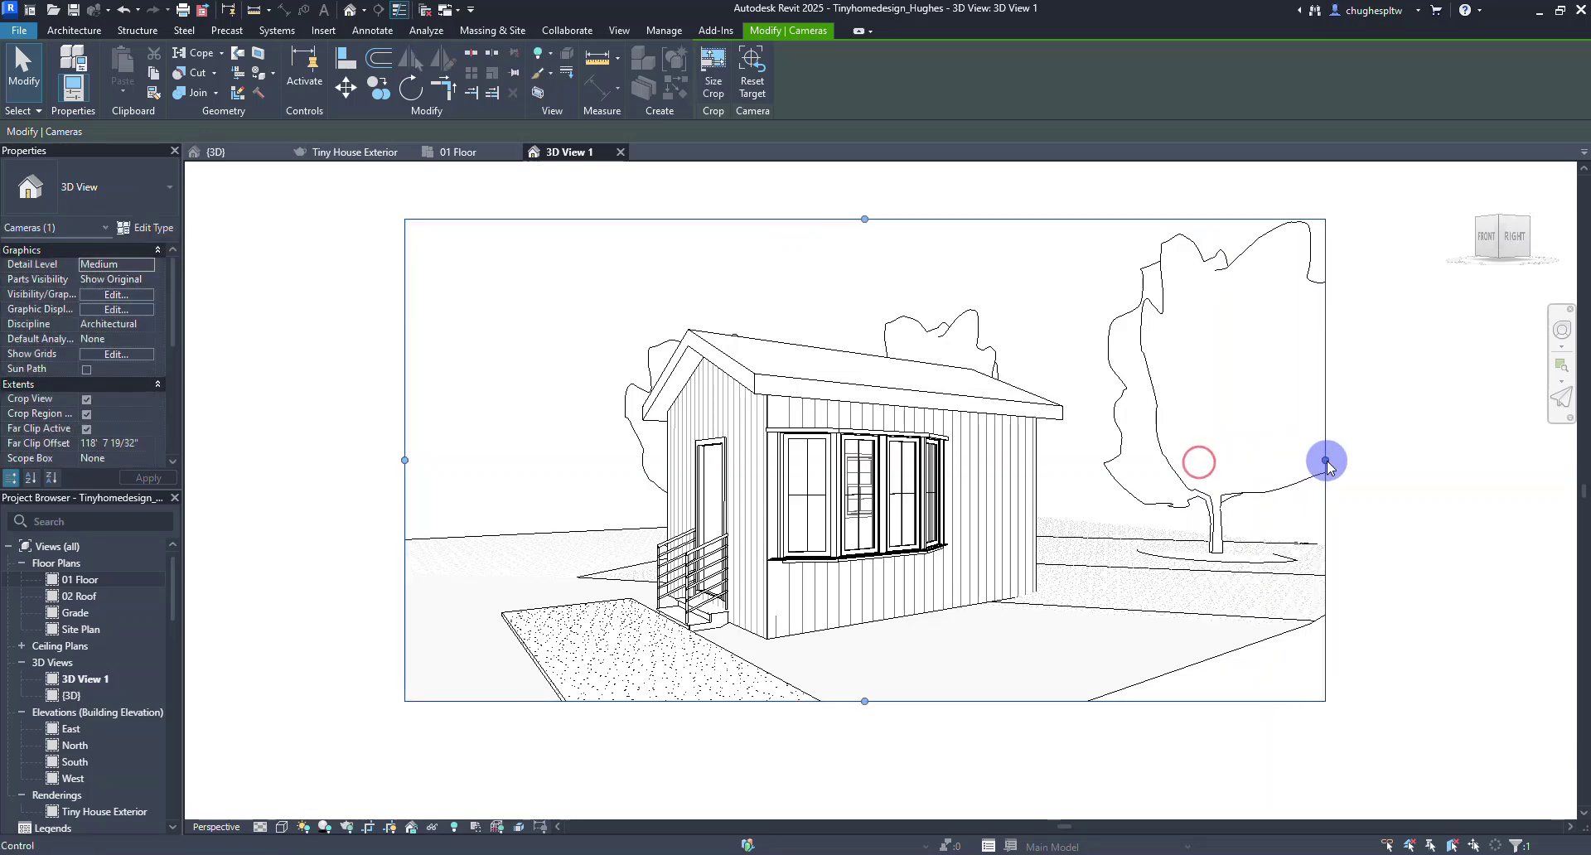
{"action": "scroll", "coordinate": [959, 486], "scroll_direction": "down", "scroll_amount": 2}
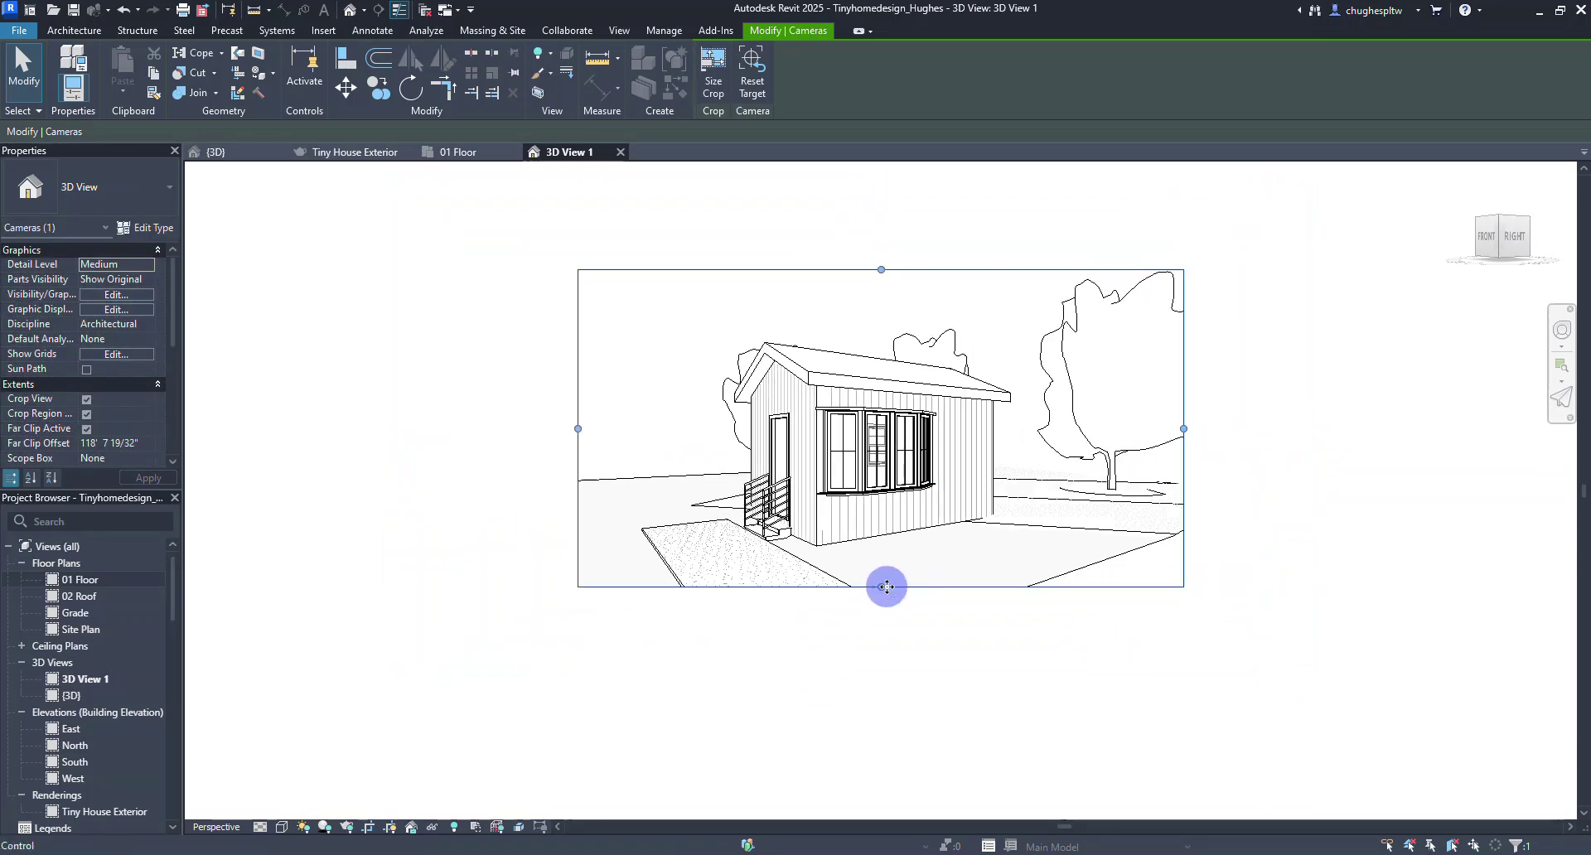
- Extend the crop region down, up and right to show more ground around the house
{"action": "left_click_drag", "start_coordinate": [887, 587], "coordinate": [877, 713]}
{"action": "scroll", "coordinate": [926, 549], "scroll_direction": "down", "scroll_amount": 2}
{"action": "left_click_drag", "start_coordinate": [924, 634], "coordinate": [923, 695]}
{"action": "left_click_drag", "start_coordinate": [927, 296], "coordinate": [928, 273]}
{"action": "left_click_drag", "start_coordinate": [1157, 480], "coordinate": [1203, 474]}
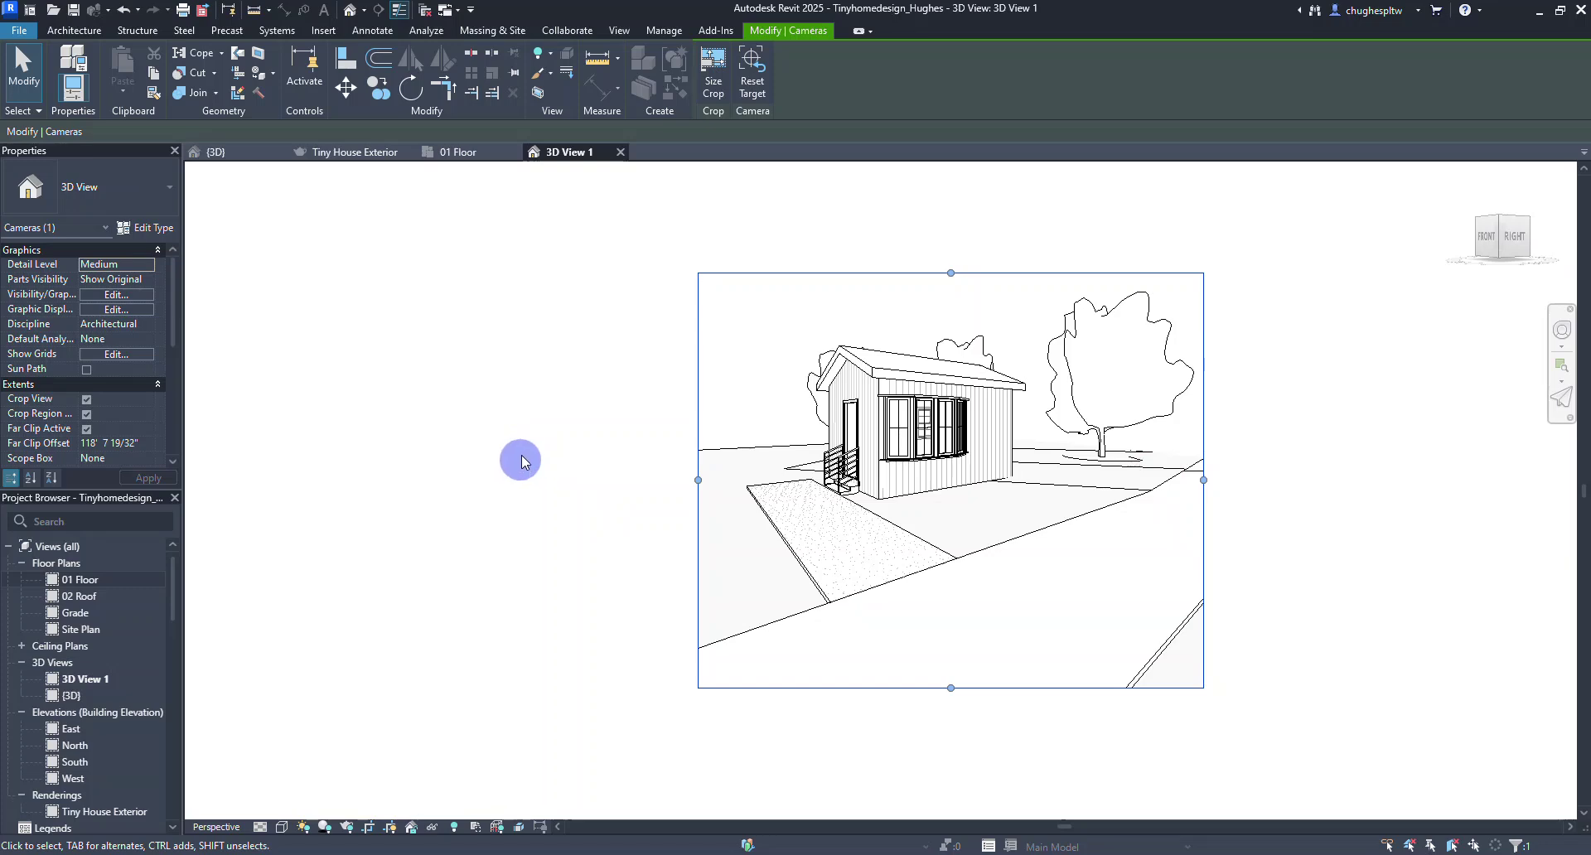
{"action": "left_click", "coordinate": [261, 828]}
- Set 3D View 1's detail level to Fine
{"action": "left_click", "coordinate": [267, 810]}
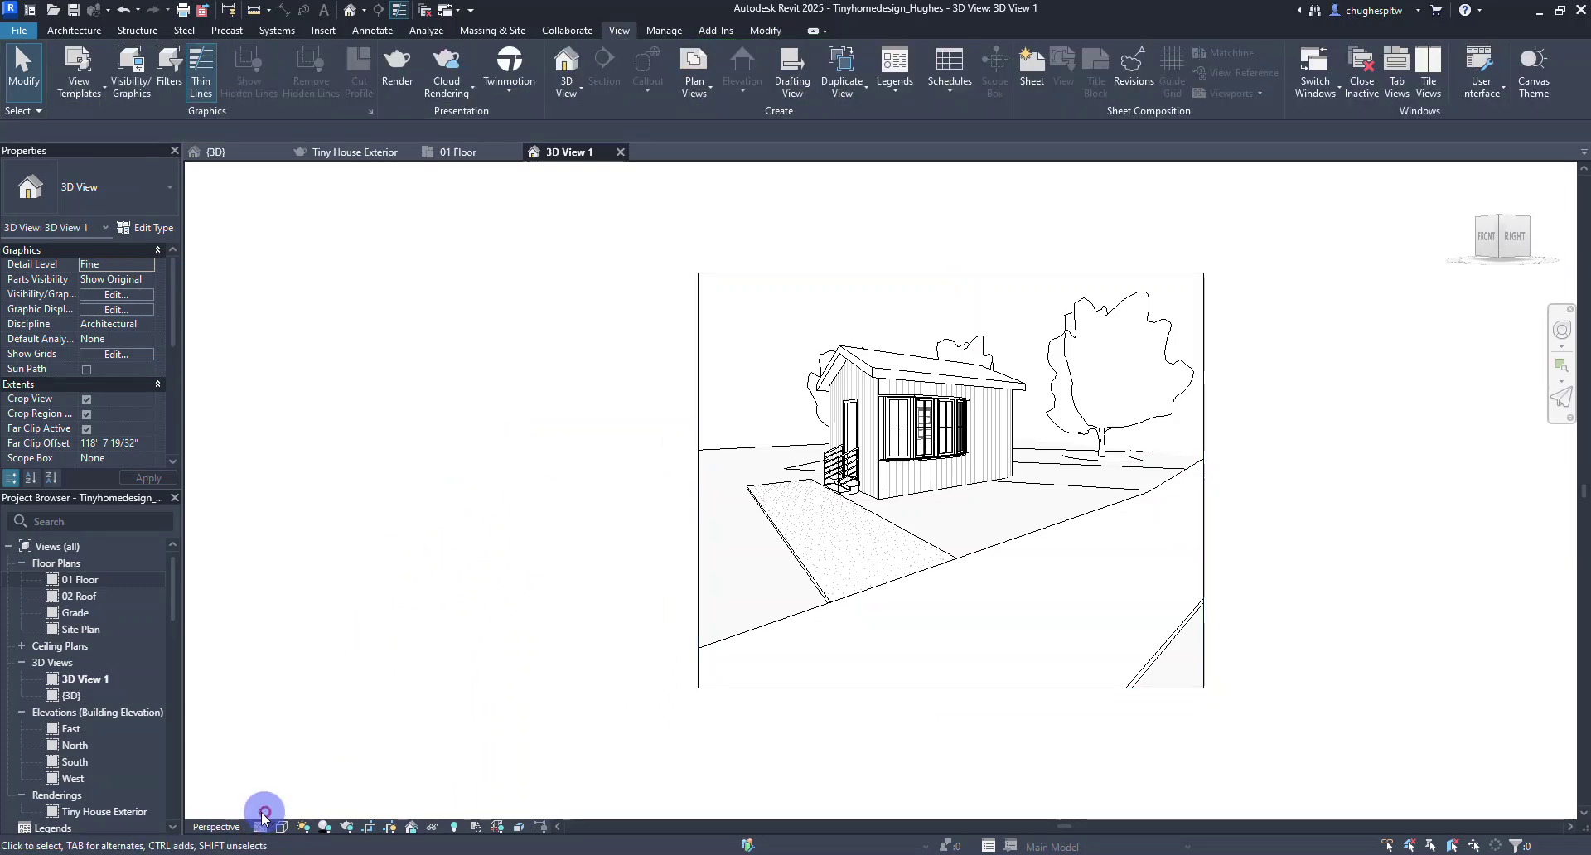
{"action": "left_click", "coordinate": [261, 828]}
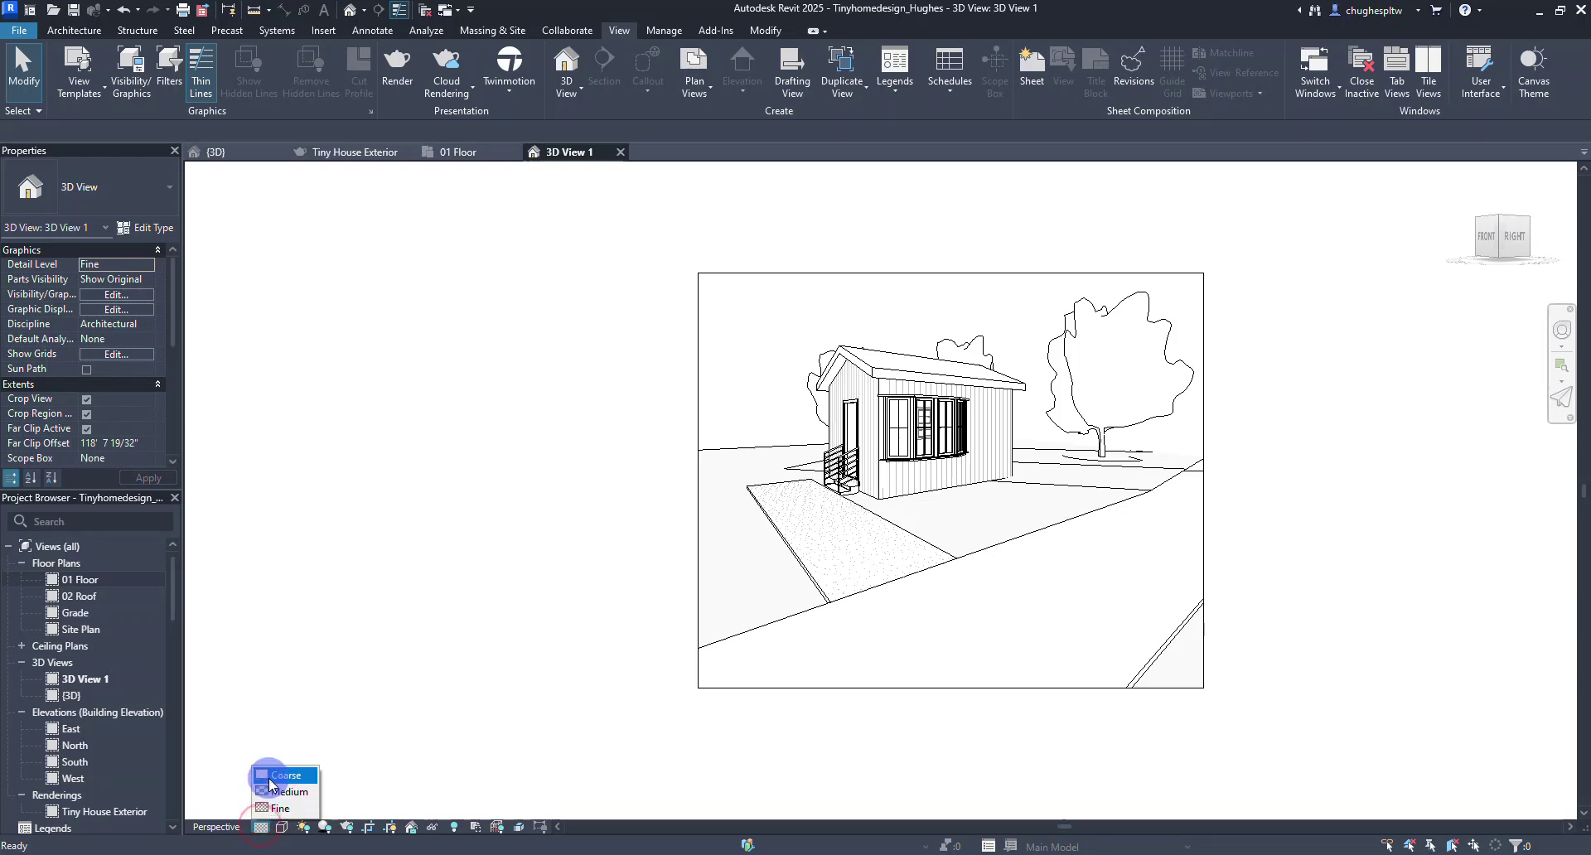
{"action": "left_click", "coordinate": [266, 808]}
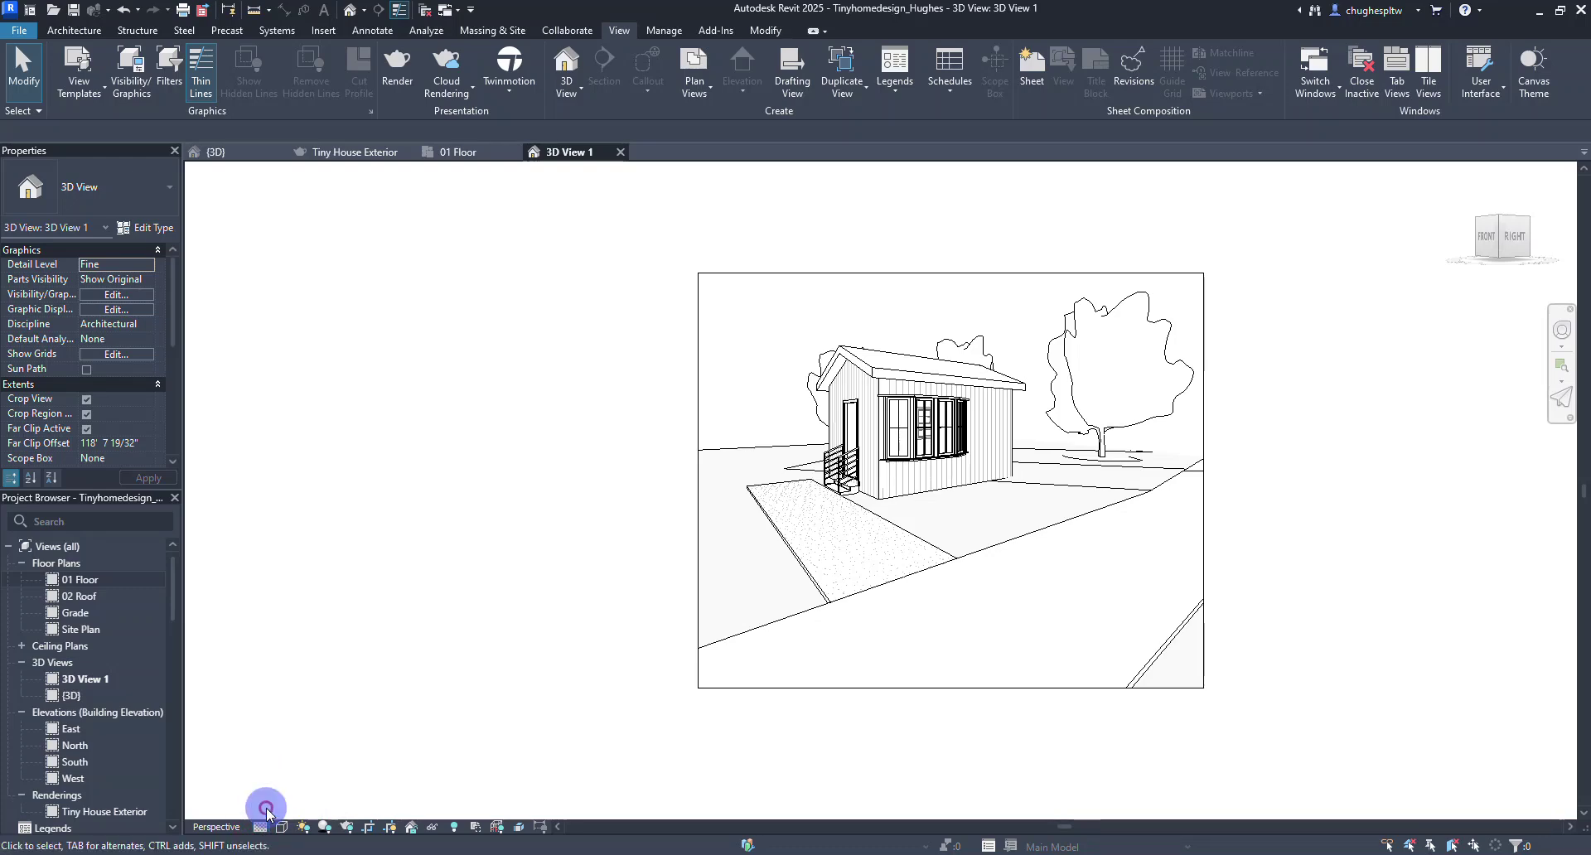
- Try the Shaded and Consistent Colors visual styles, then switch the view to Realistic
{"action": "left_click", "coordinate": [281, 827]}
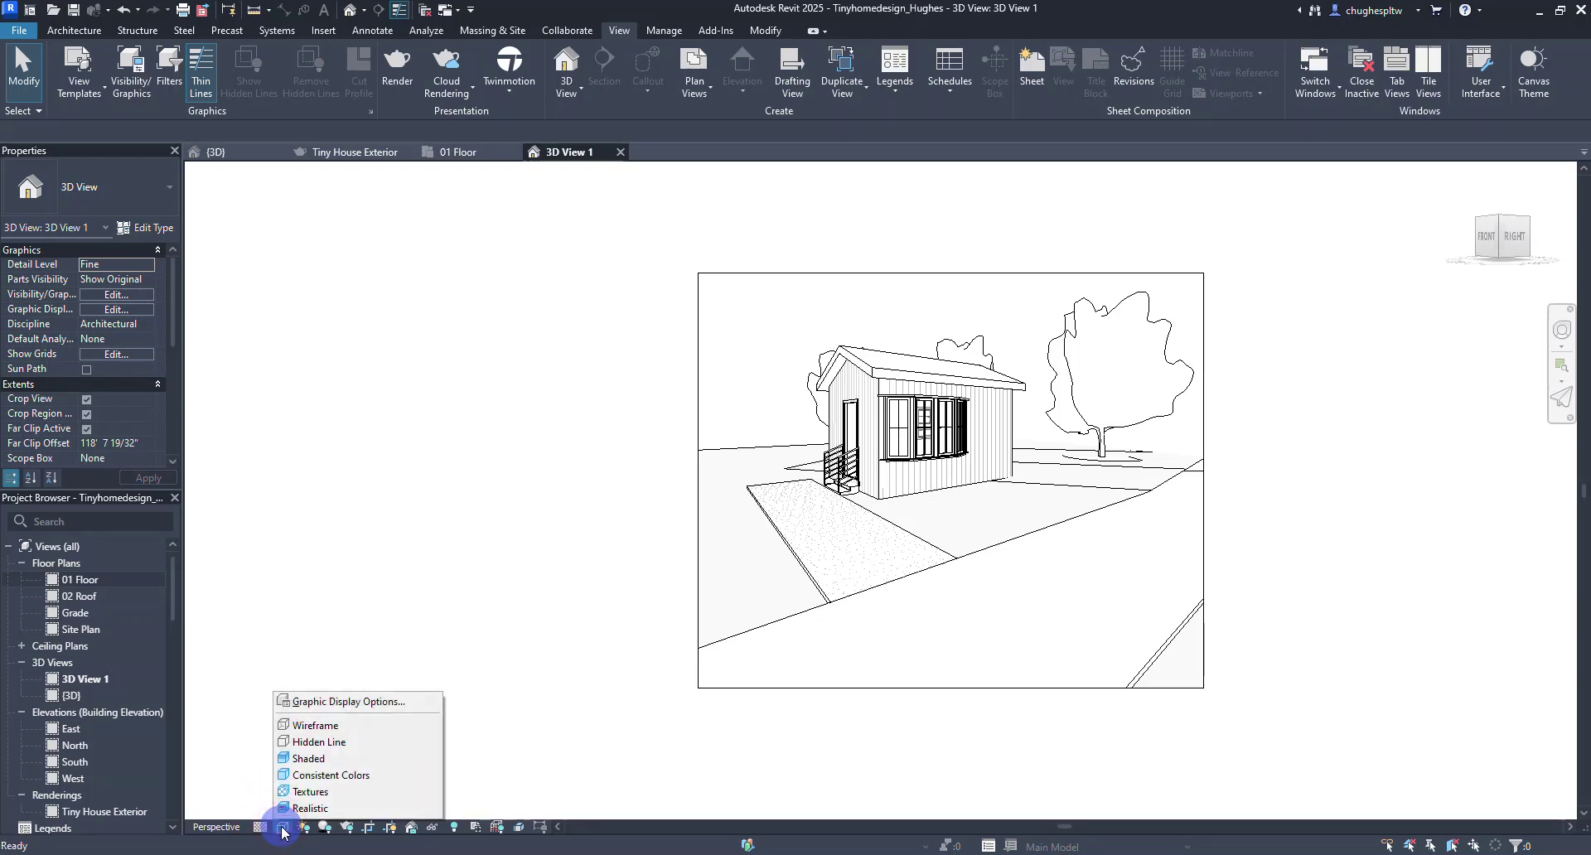
{"action": "left_click", "coordinate": [286, 758]}
{"action": "left_click", "coordinate": [281, 827]}
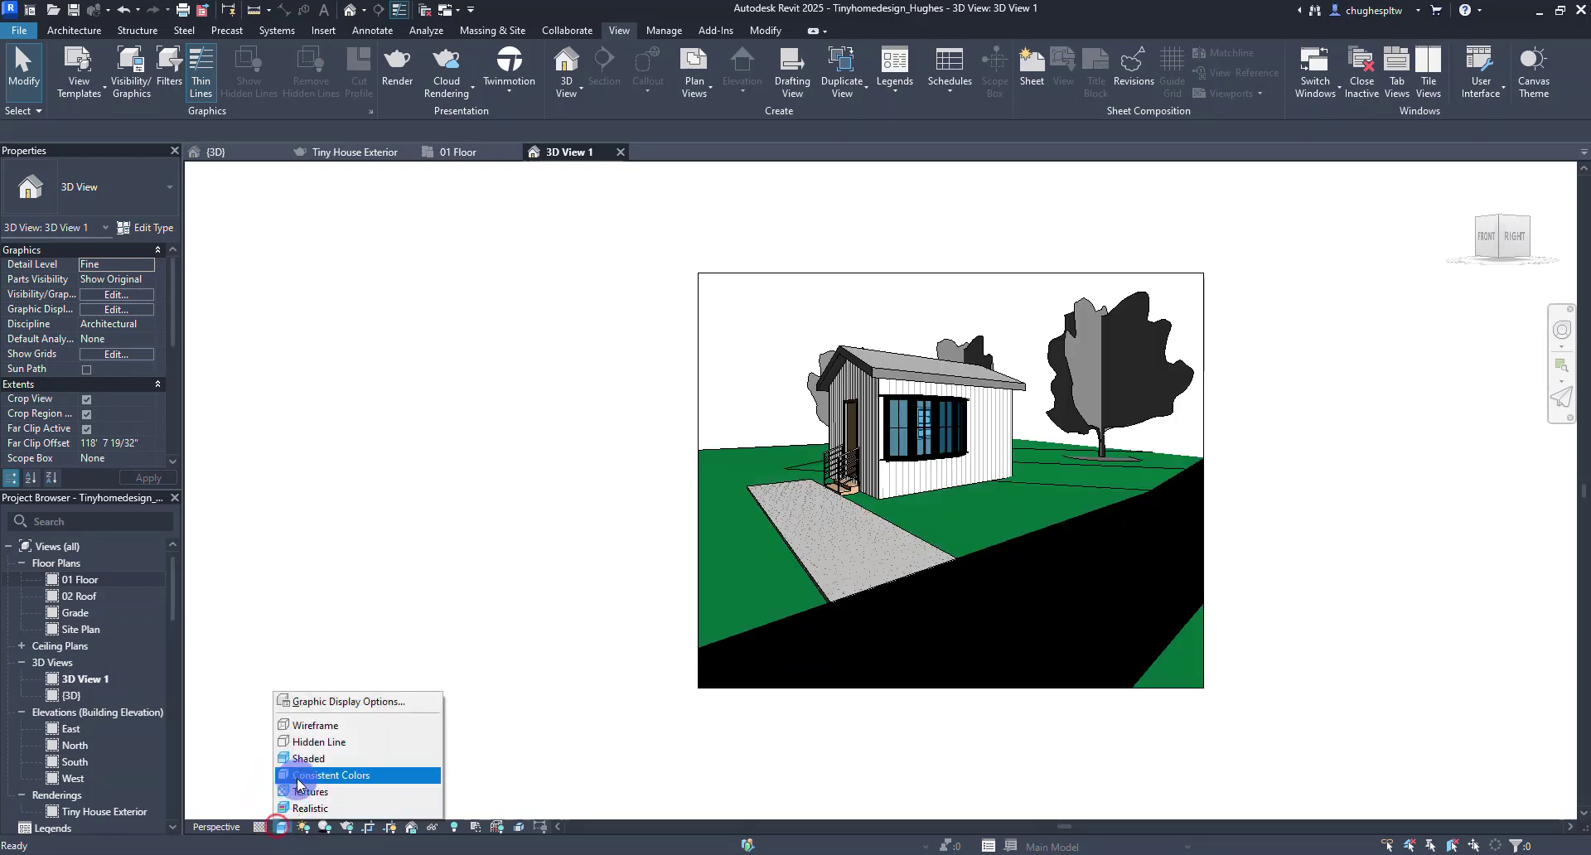
{"action": "left_click", "coordinate": [288, 774]}
{"action": "left_click", "coordinate": [281, 827]}
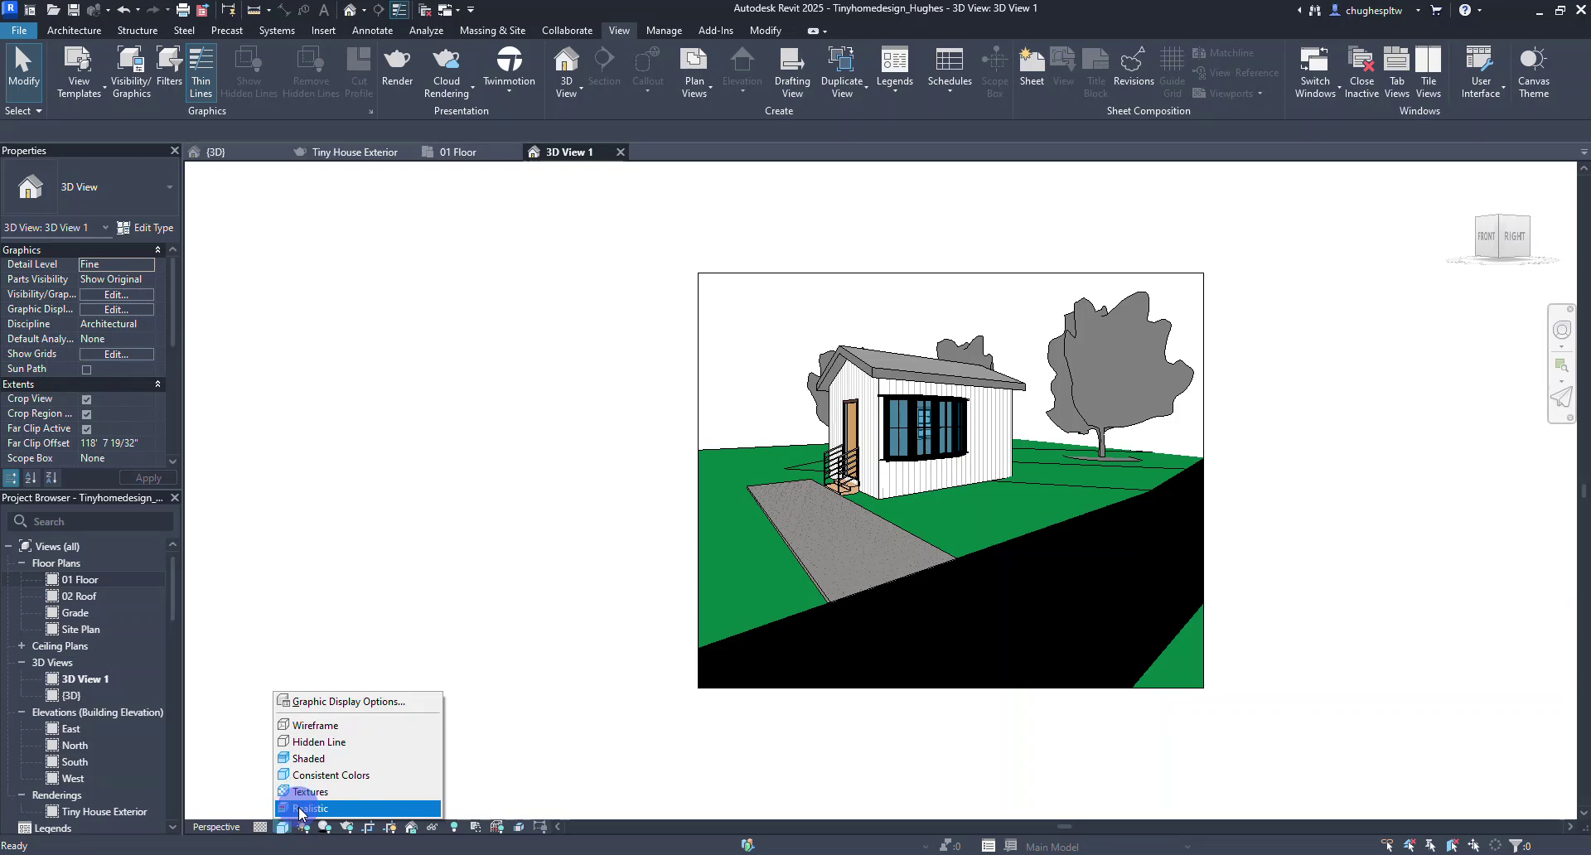
{"action": "left_click", "coordinate": [300, 808]}
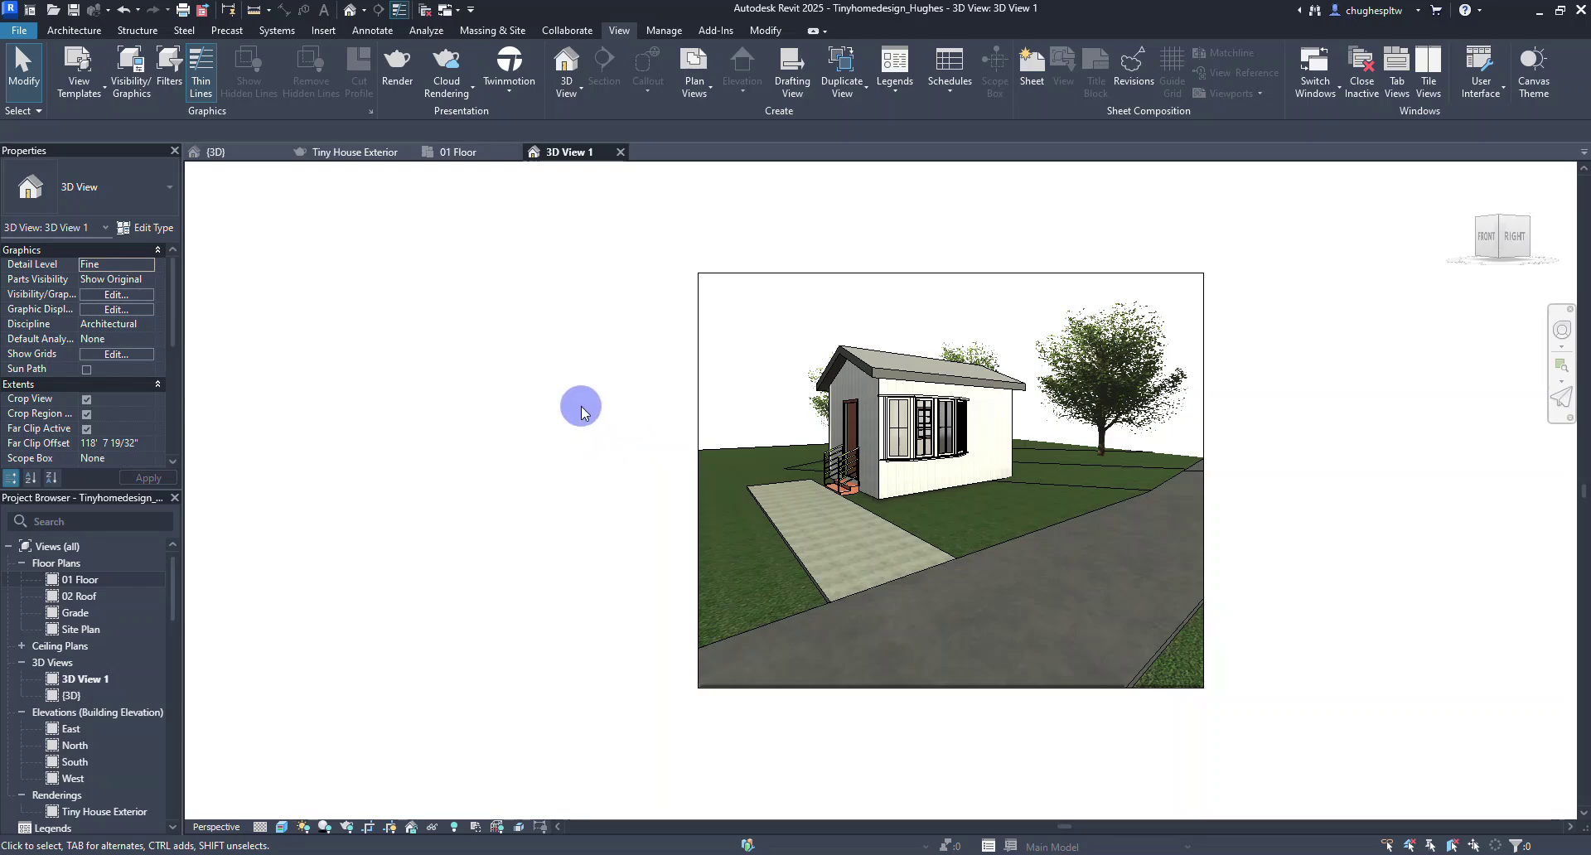
- Render 3D View 1 at Medium quality, Exterior: Sun only lighting and a Sky: Cloudy background
{"action": "left_click", "coordinate": [396, 76]}
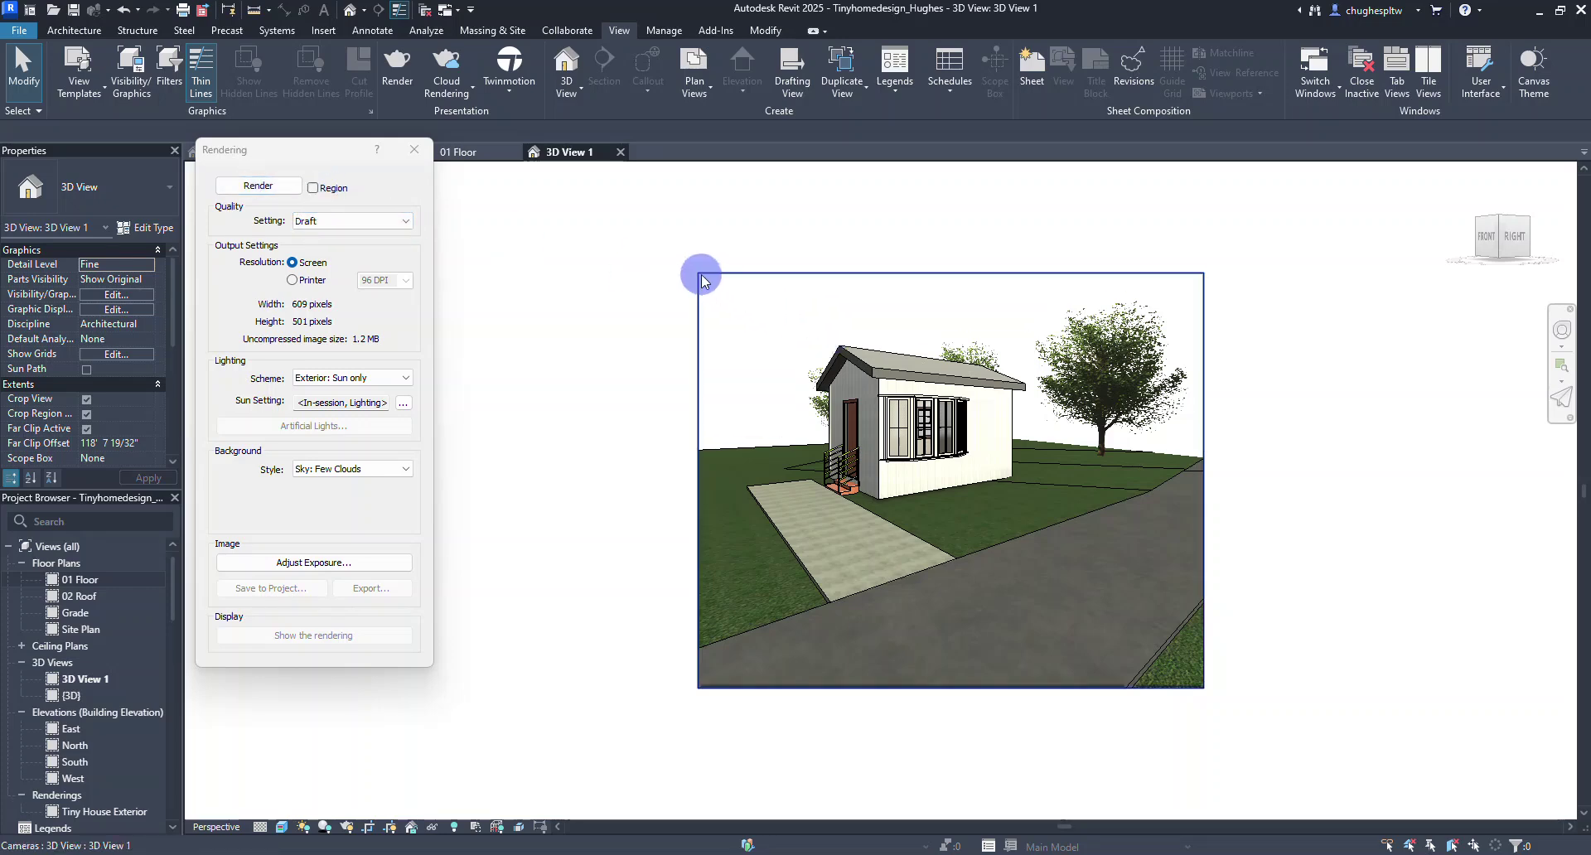
{"action": "left_click", "coordinate": [324, 220]}
{"action": "left_click", "coordinate": [311, 246]}
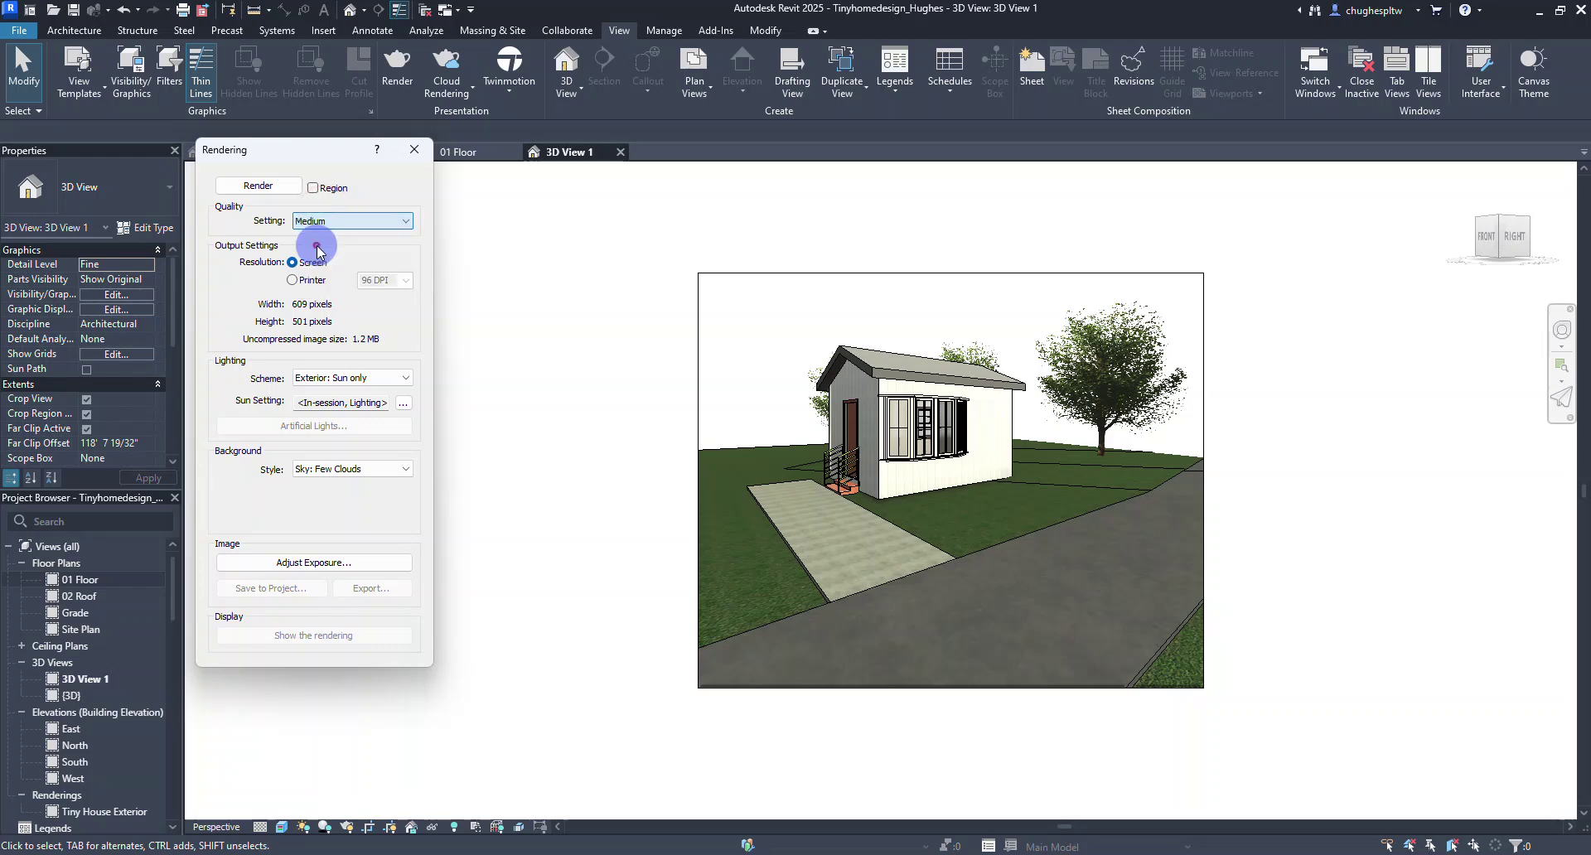
{"action": "left_click", "coordinate": [348, 377]}
{"action": "left_click", "coordinate": [348, 377]}
{"action": "left_click", "coordinate": [336, 469]}
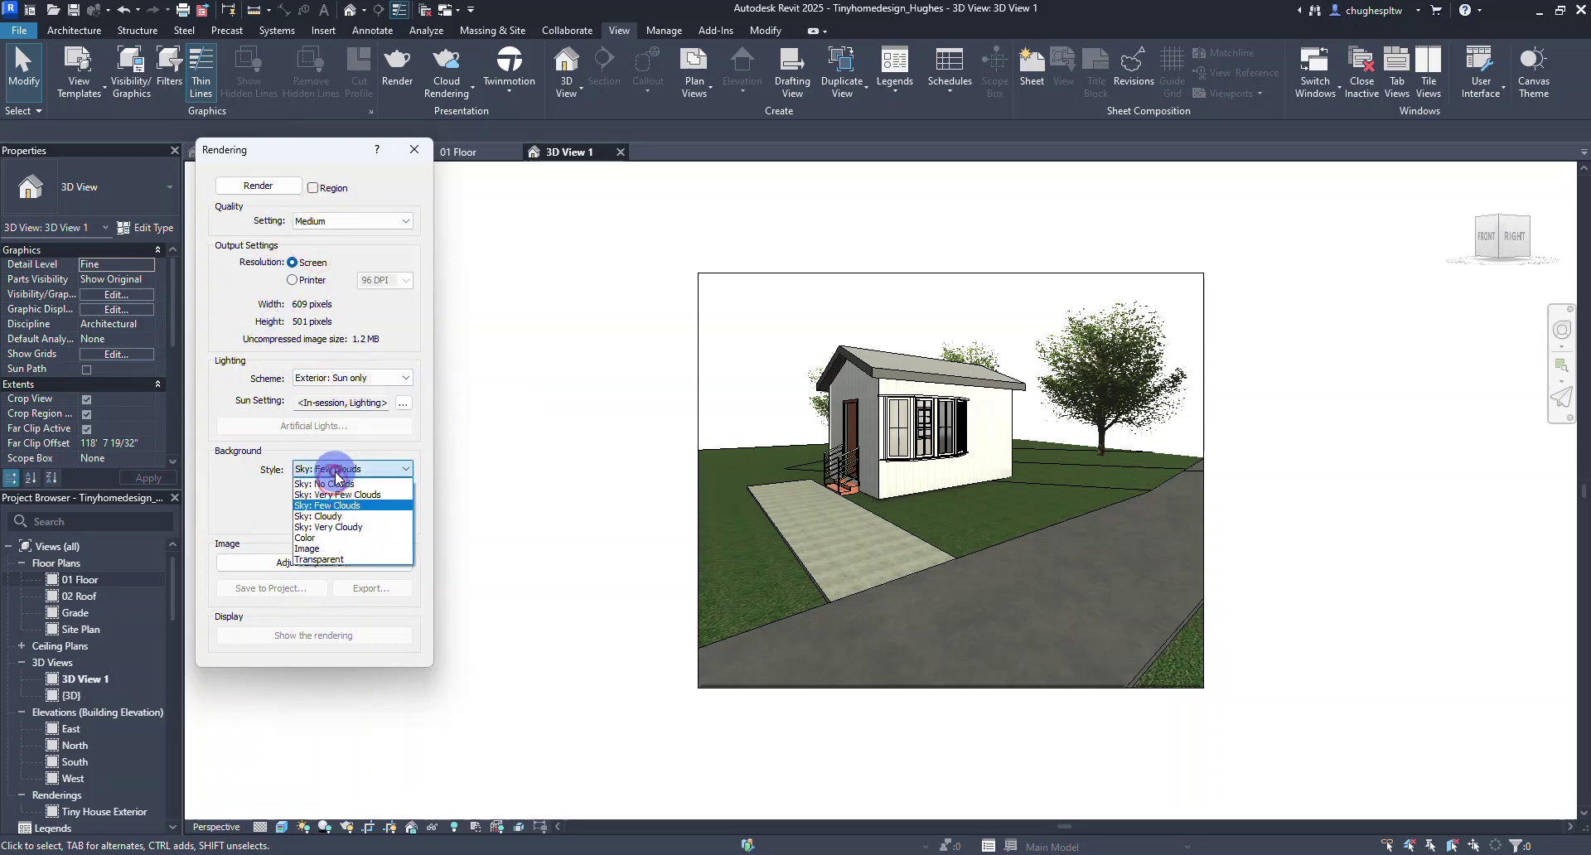
{"action": "left_click", "coordinate": [337, 517]}
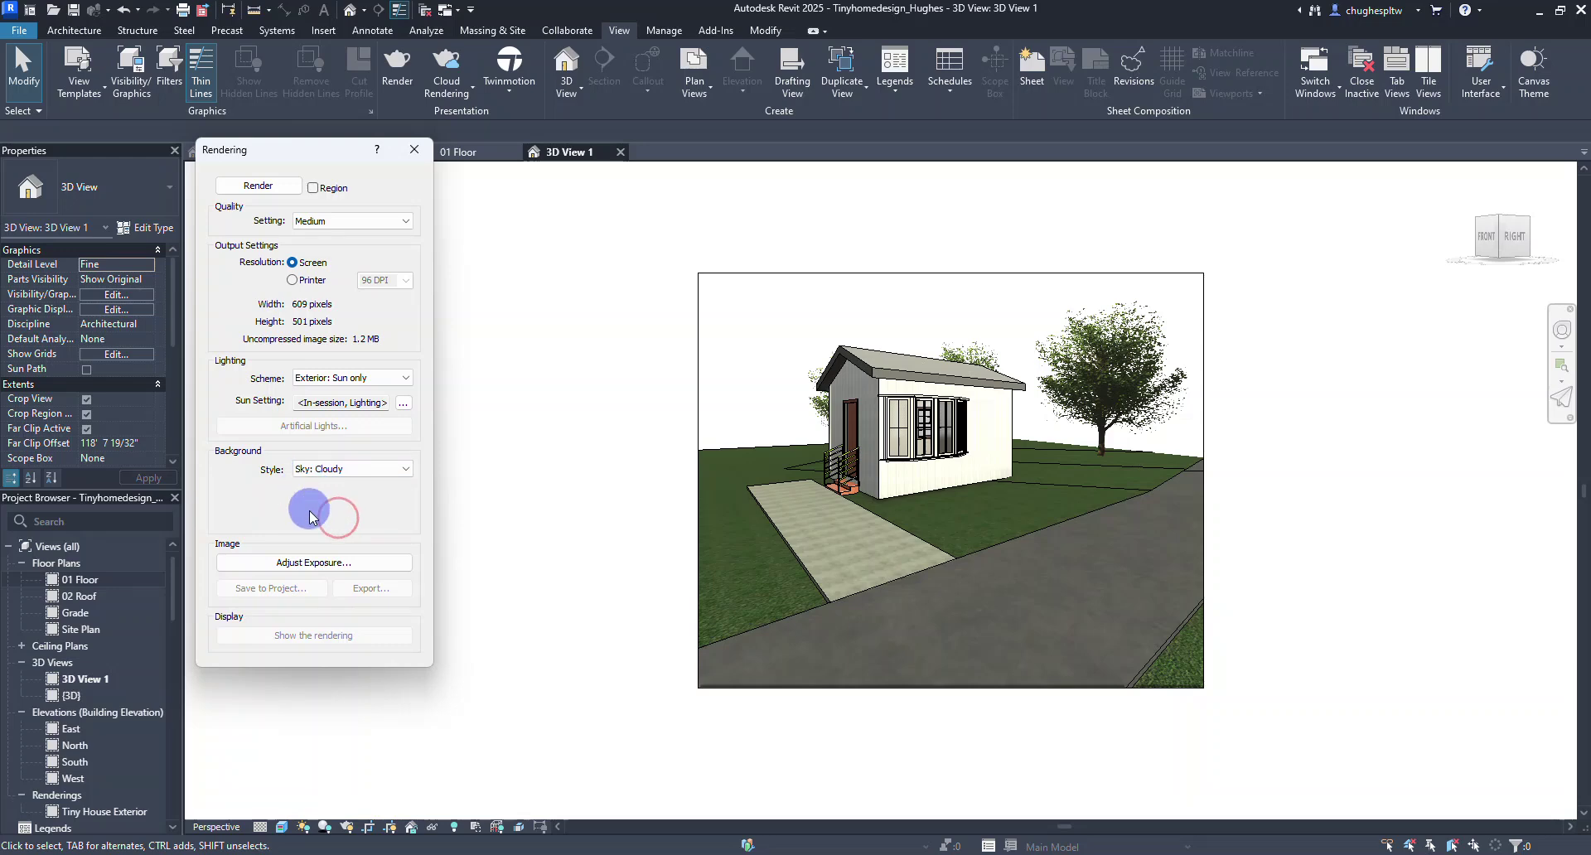
{"action": "left_click", "coordinate": [251, 187]}
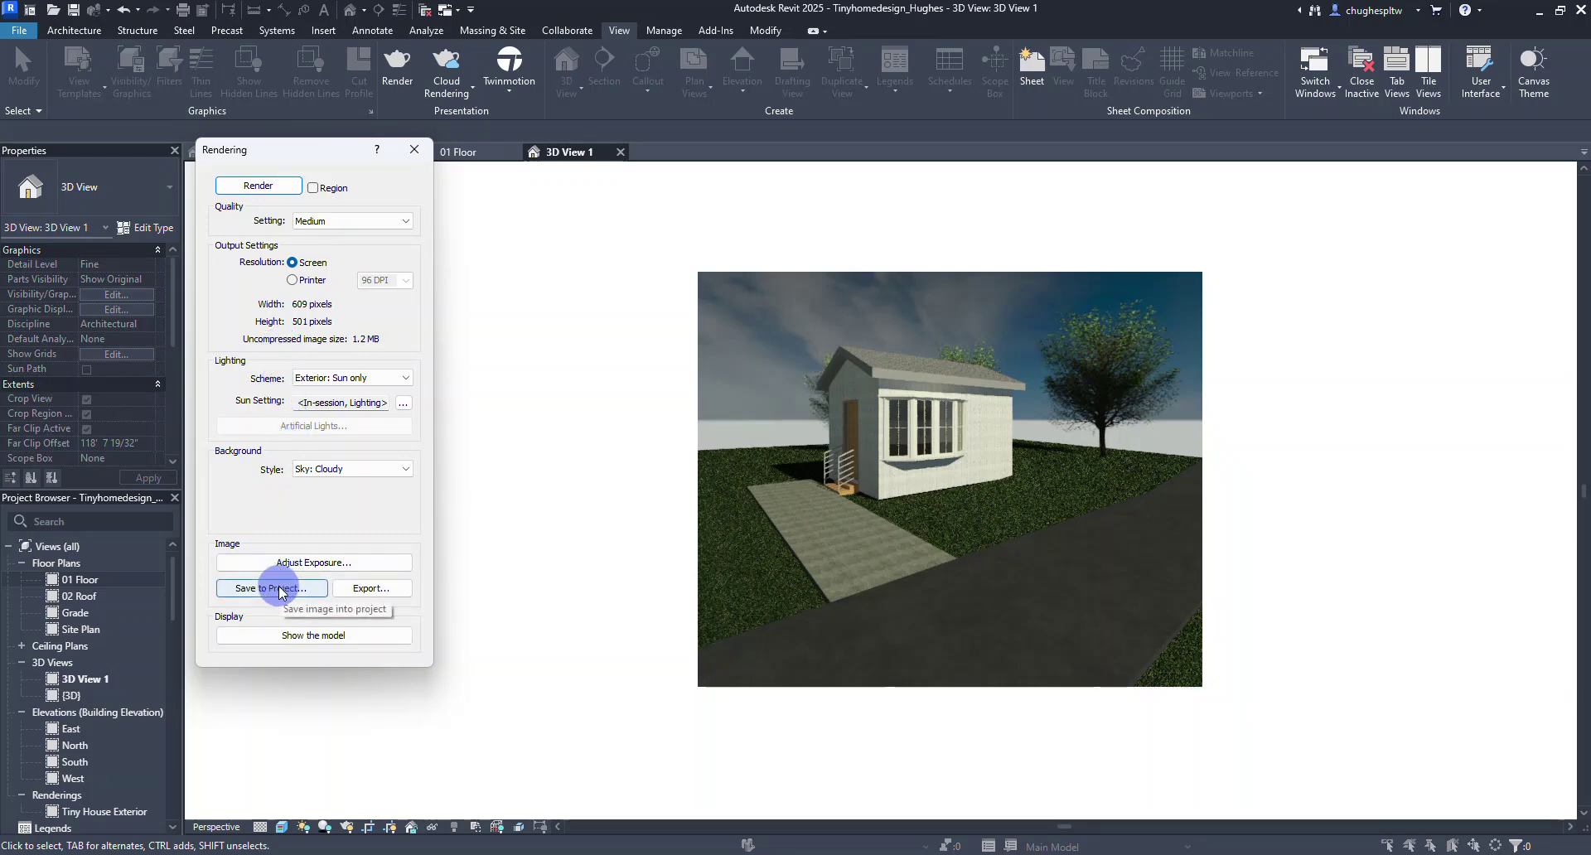
- Compare the rendering with the model, close the Rendering dialog and return to the 01 Floor plan
{"action": "left_click", "coordinate": [299, 636]}
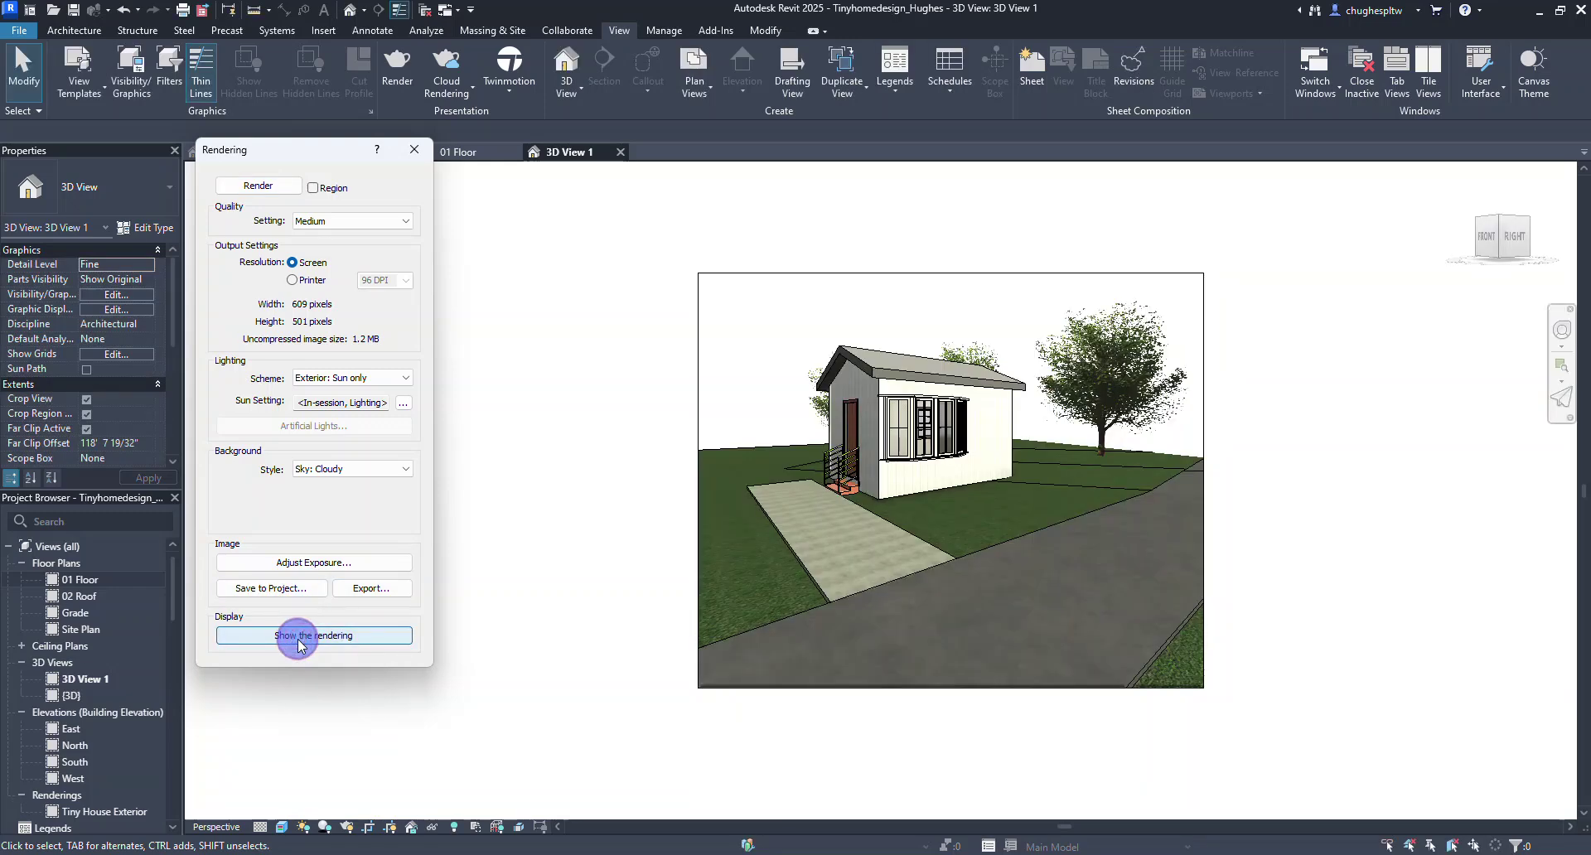
{"action": "left_click", "coordinate": [299, 636]}
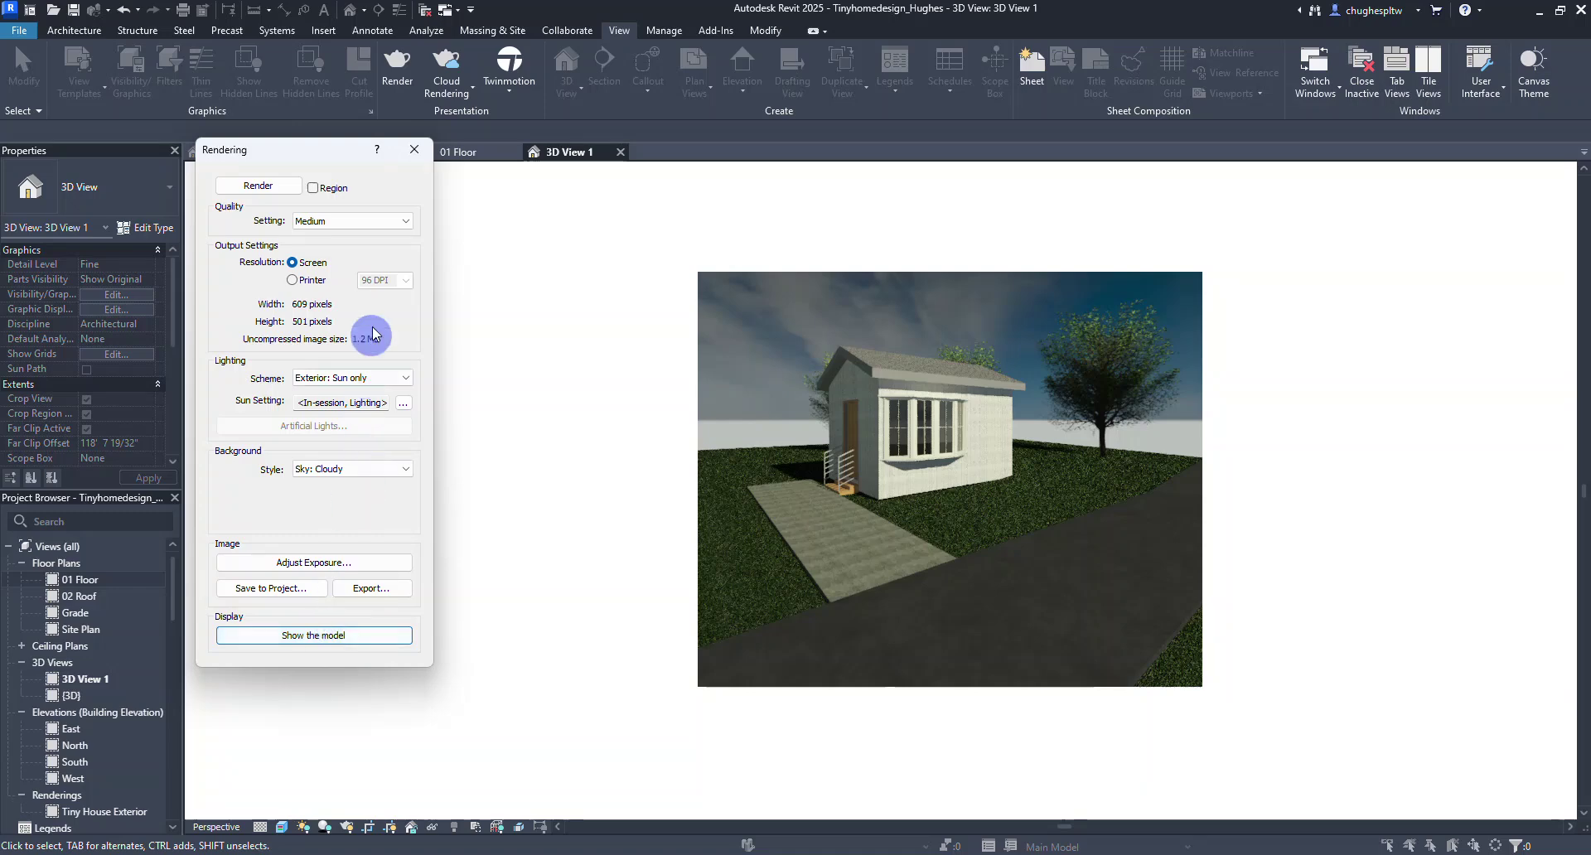
{"action": "left_click", "coordinate": [414, 150]}
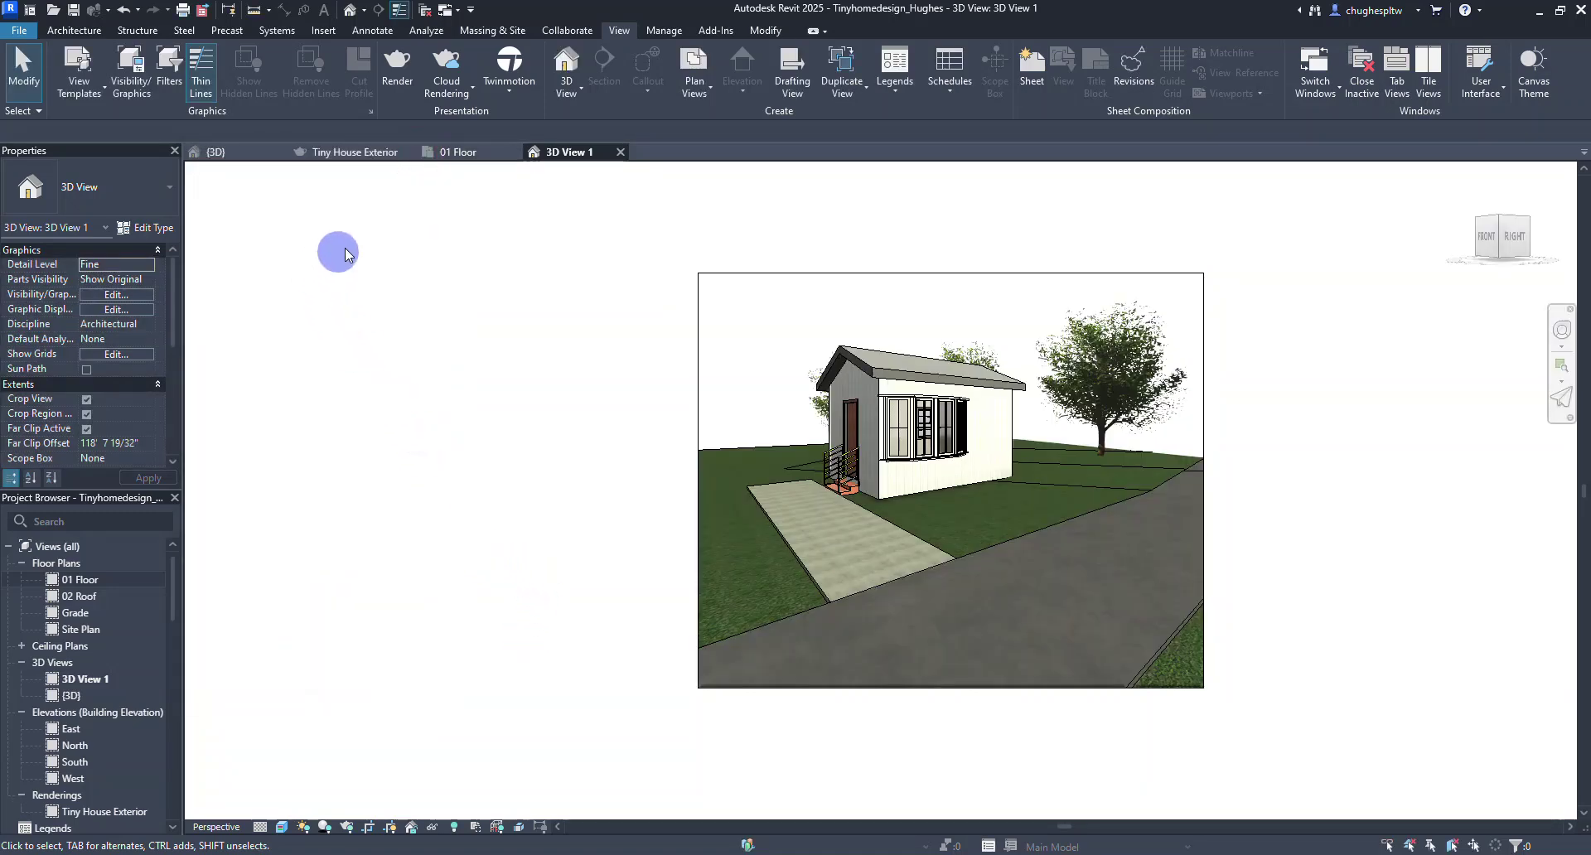
{"action": "left_click", "coordinate": [465, 155]}
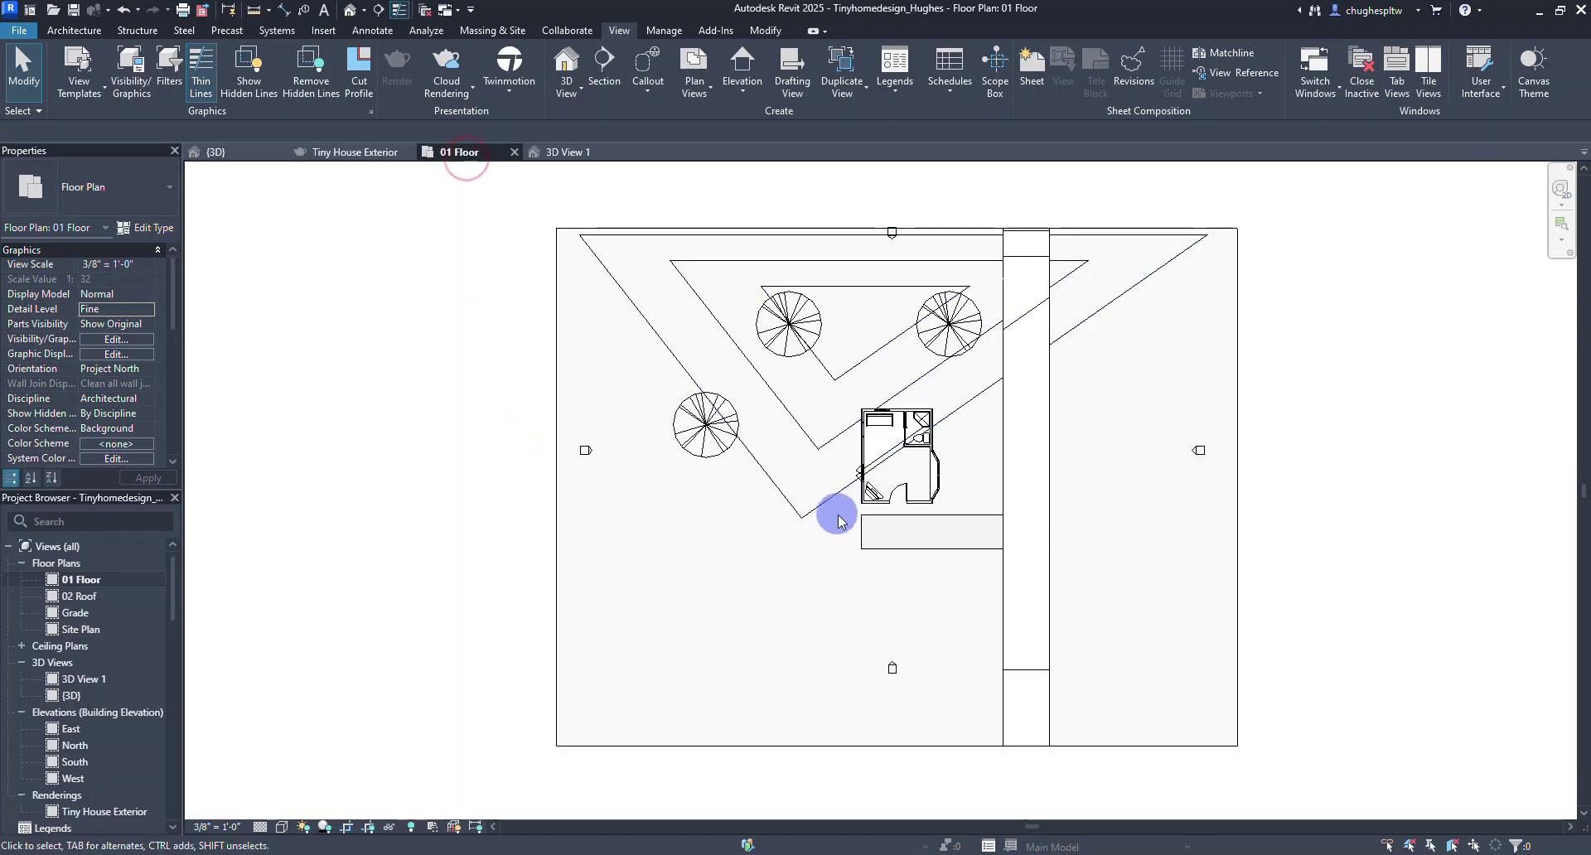
{"action": "scroll", "coordinate": [968, 476], "scroll_direction": "up", "scroll_amount": 5}
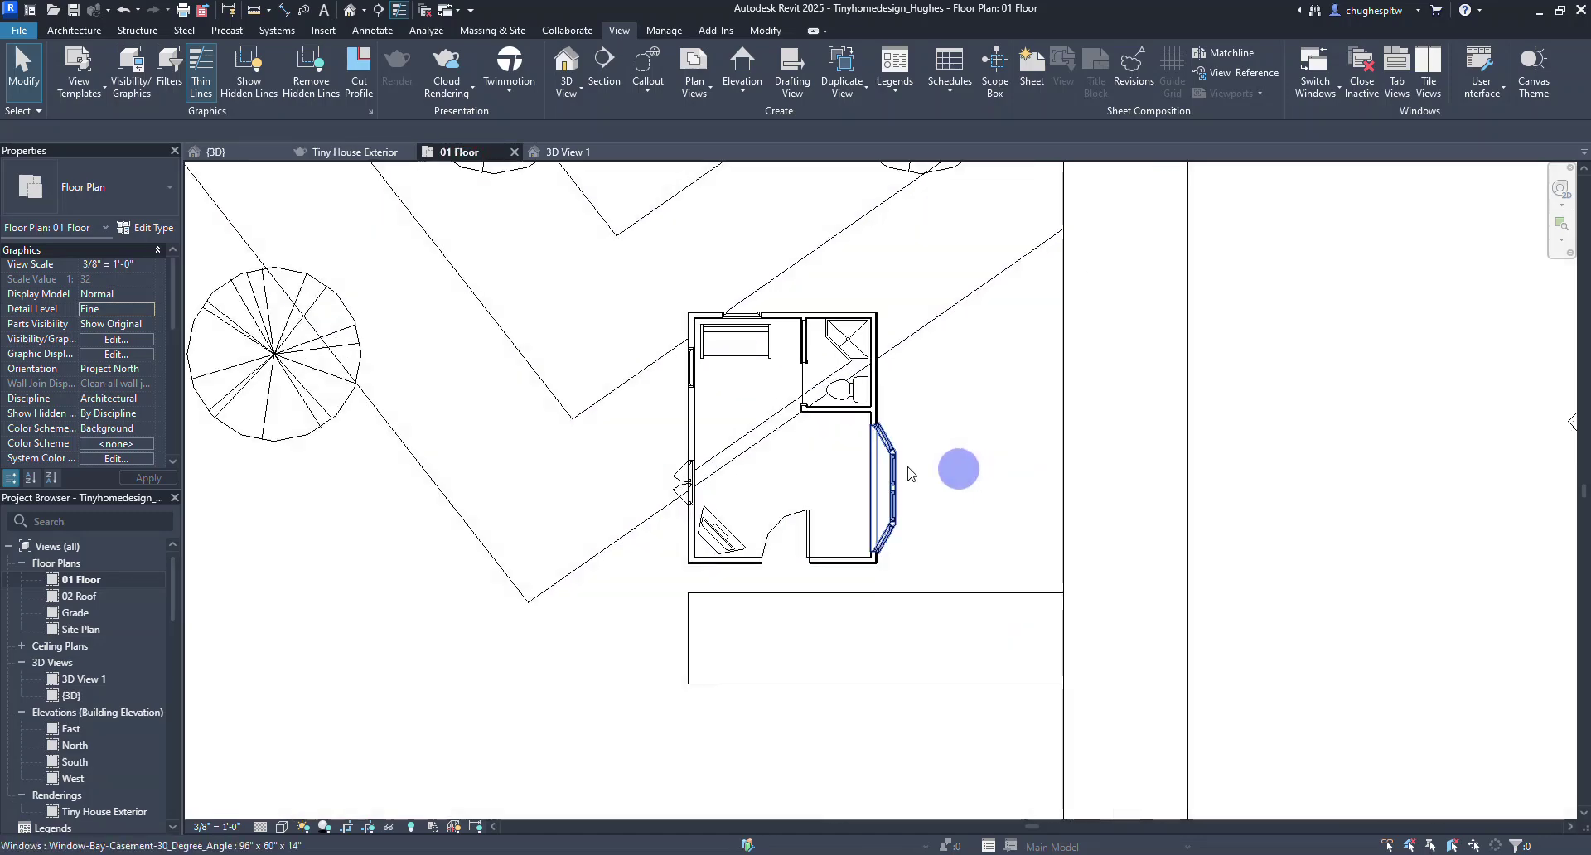
{"action": "scroll", "coordinate": [800, 485], "scroll_direction": "up", "scroll_amount": 3}
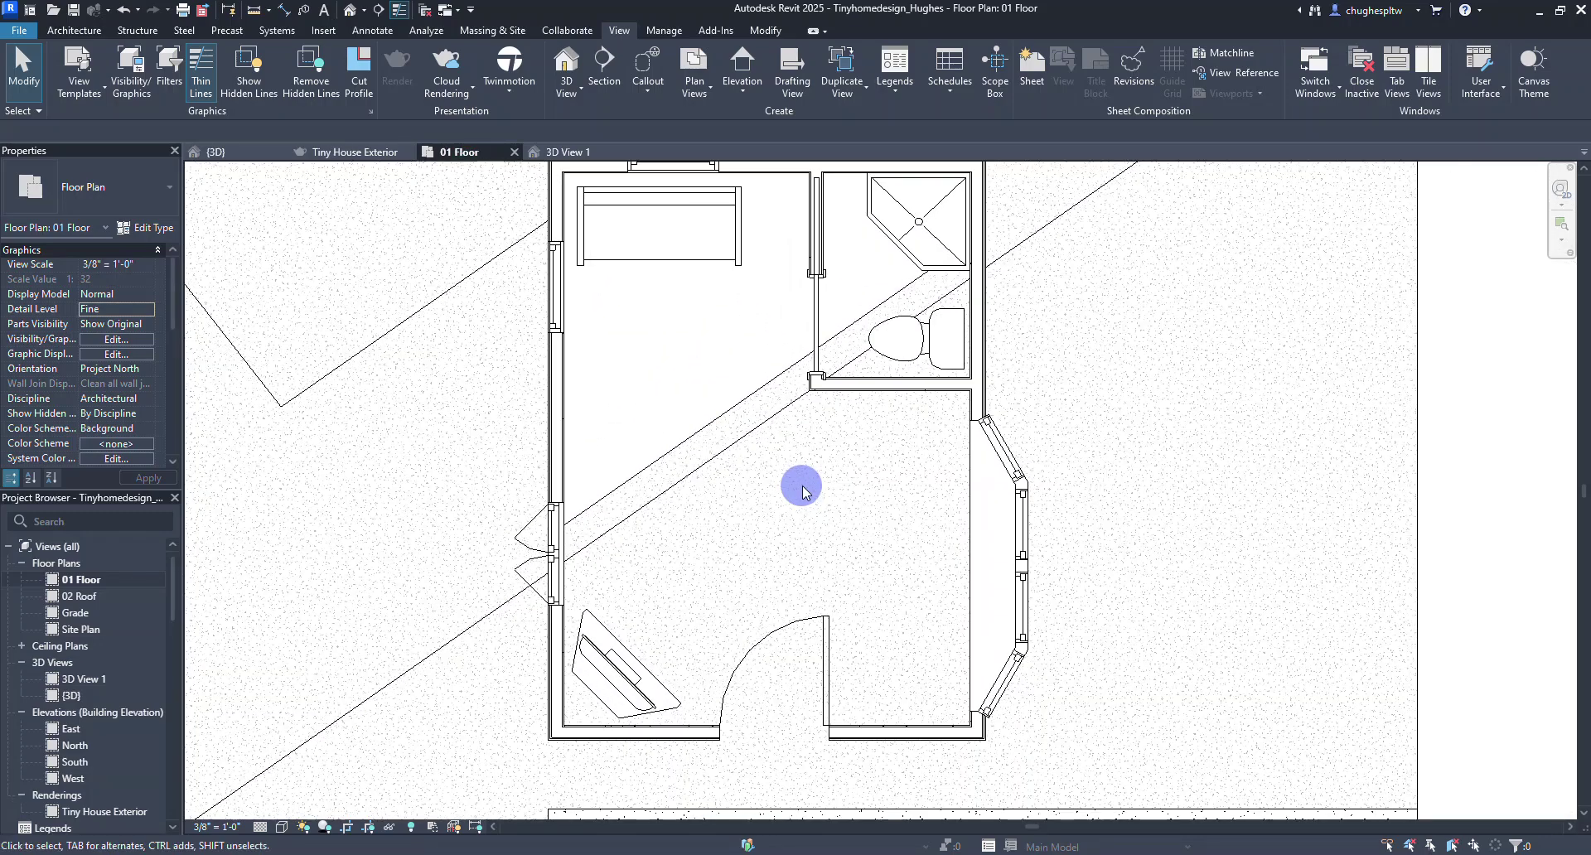
{"action": "scroll", "coordinate": [836, 497], "scroll_direction": "up", "scroll_amount": 1}
{"action": "scroll", "coordinate": [837, 506], "scroll_direction": "down", "scroll_amount": 2}
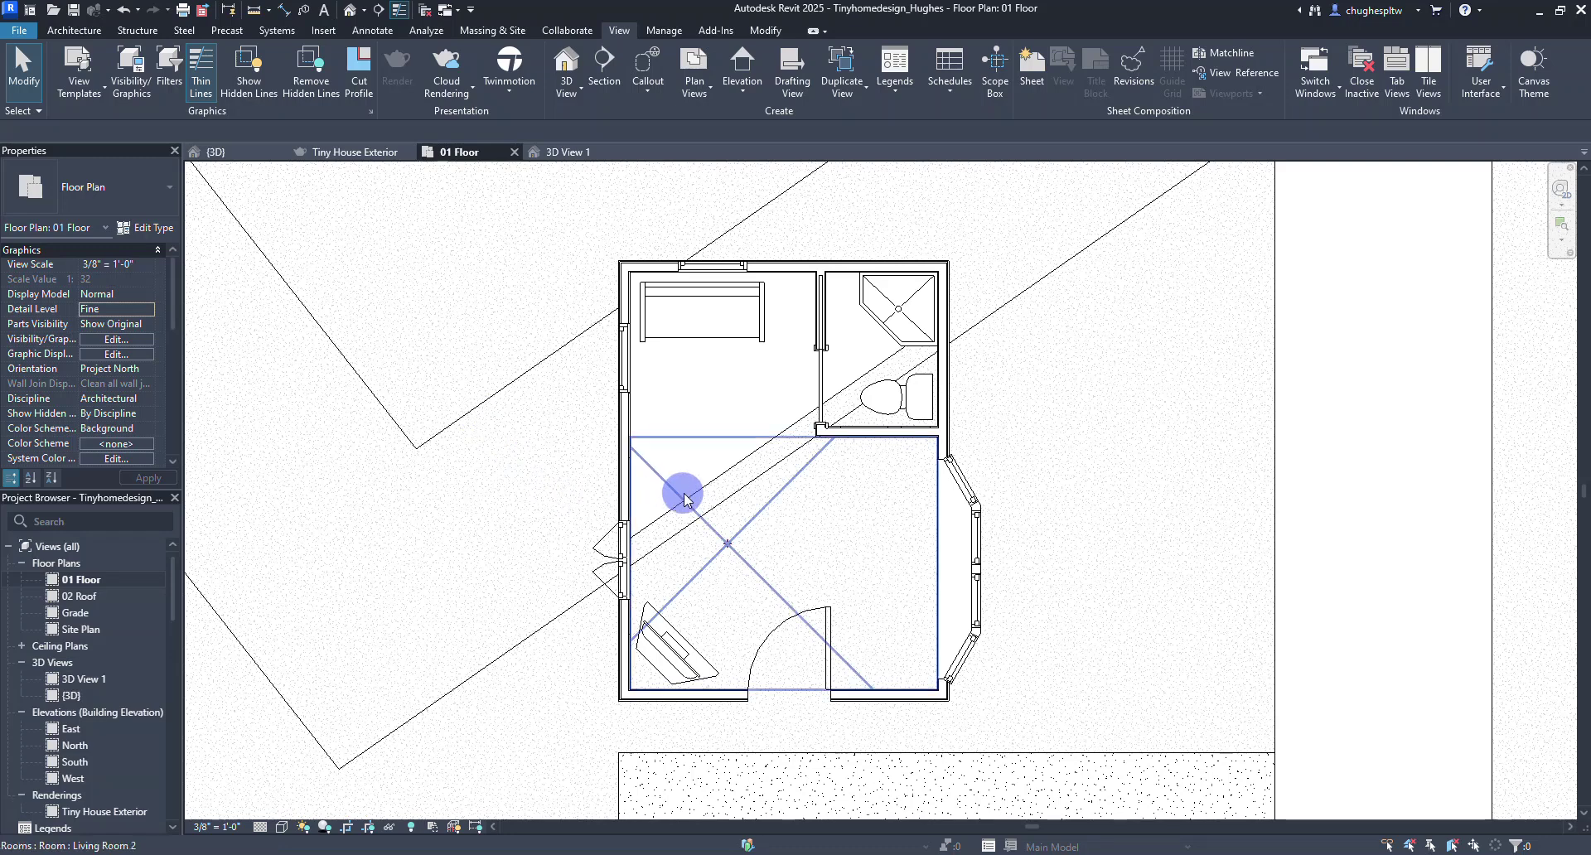
{"action": "scroll", "coordinate": [465, 509], "scroll_direction": "down", "scroll_amount": 5}
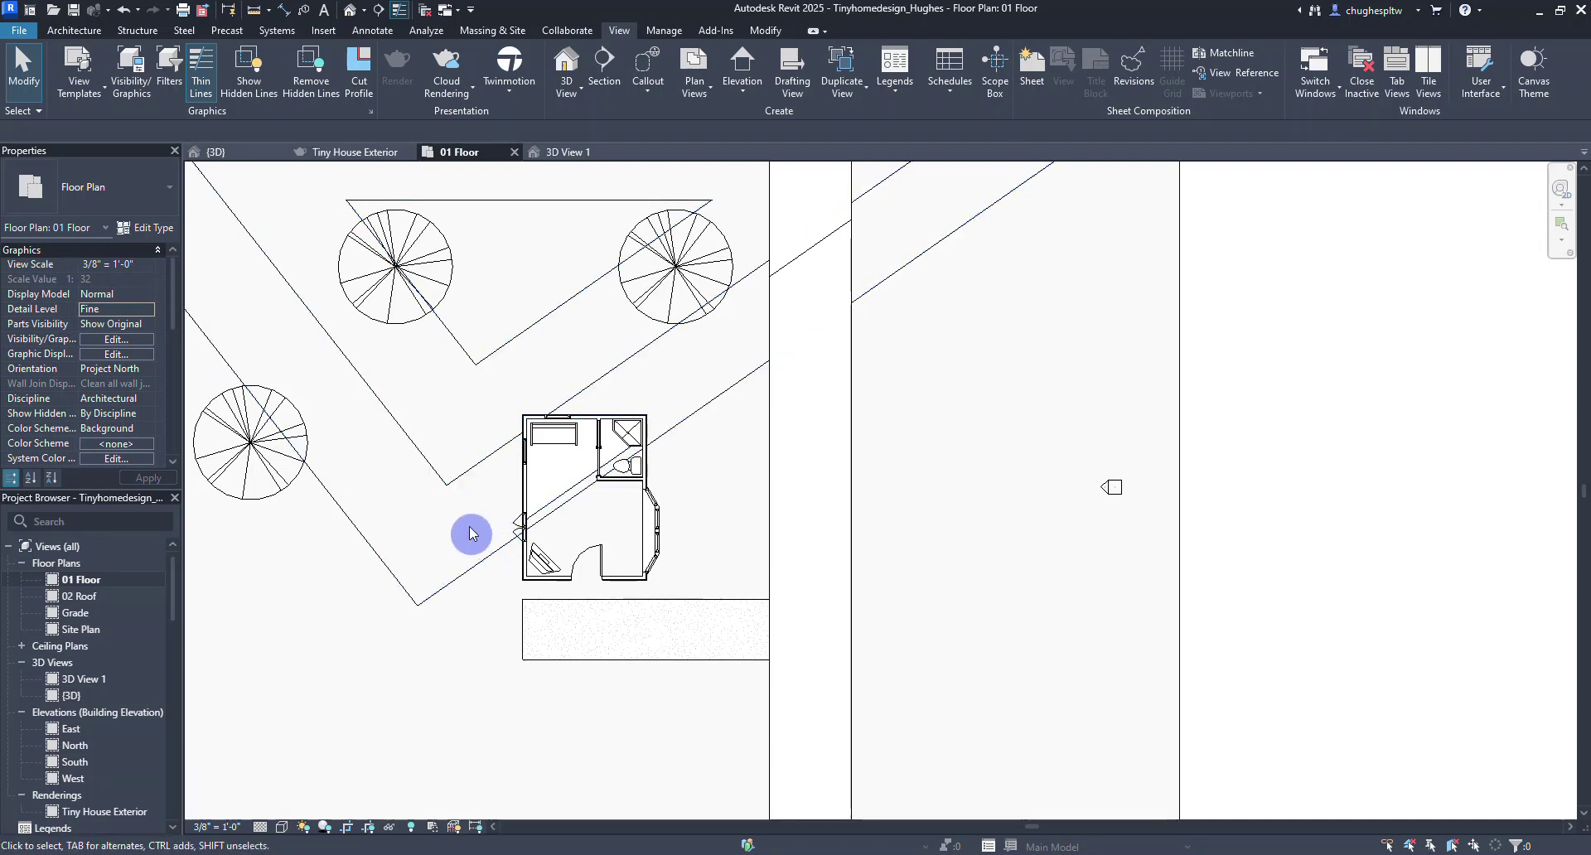
{"action": "scroll", "coordinate": [580, 527], "scroll_direction": "up", "scroll_amount": 5}
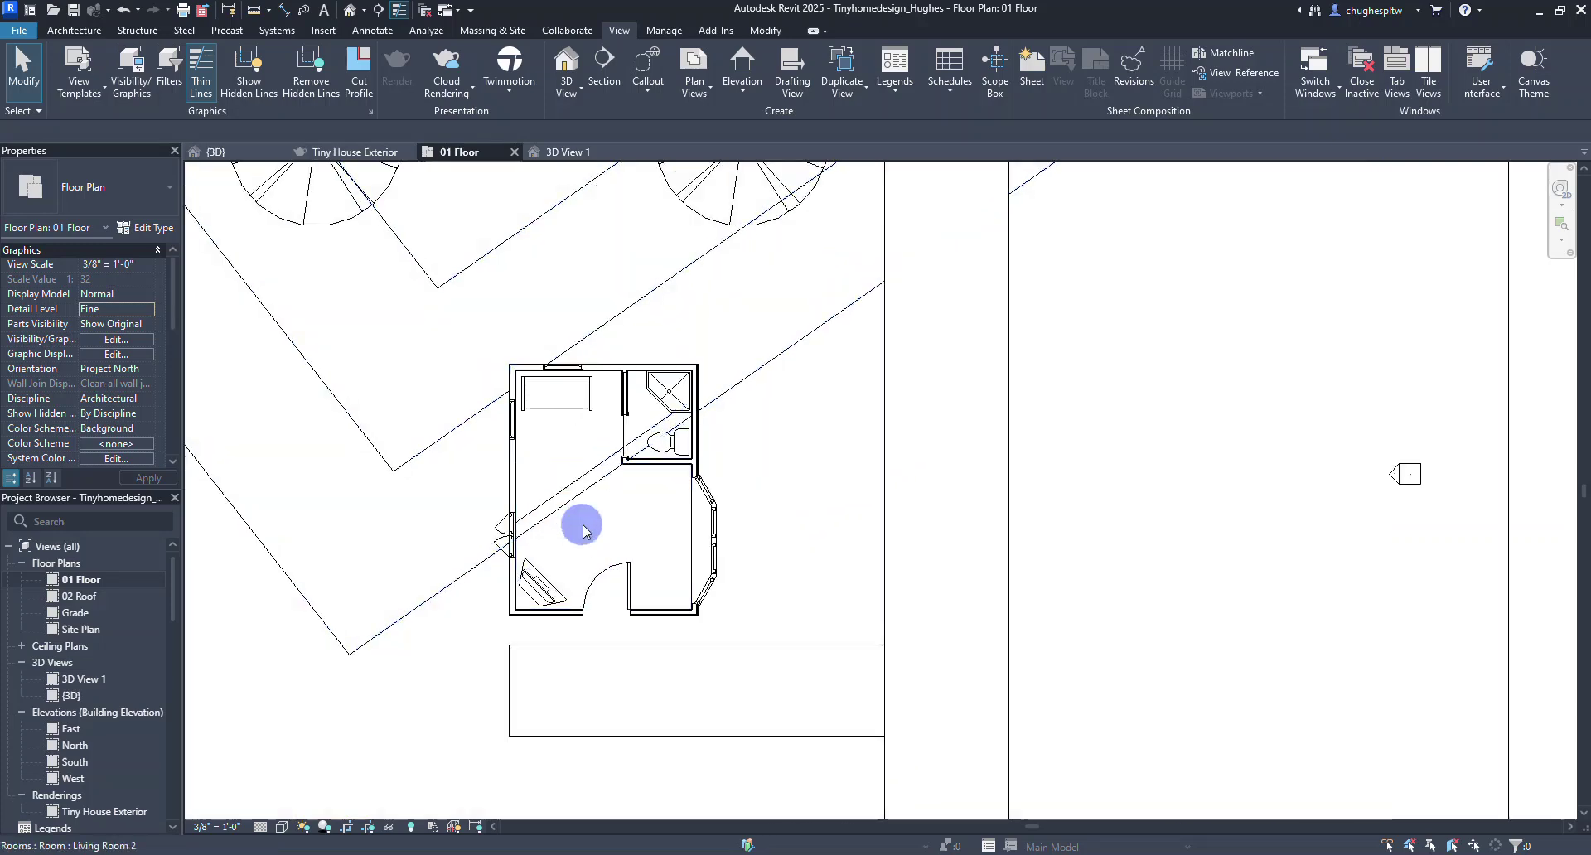
{"action": "middle_click_drag", "start_coordinate": [648, 537], "coordinate": [696, 563]}
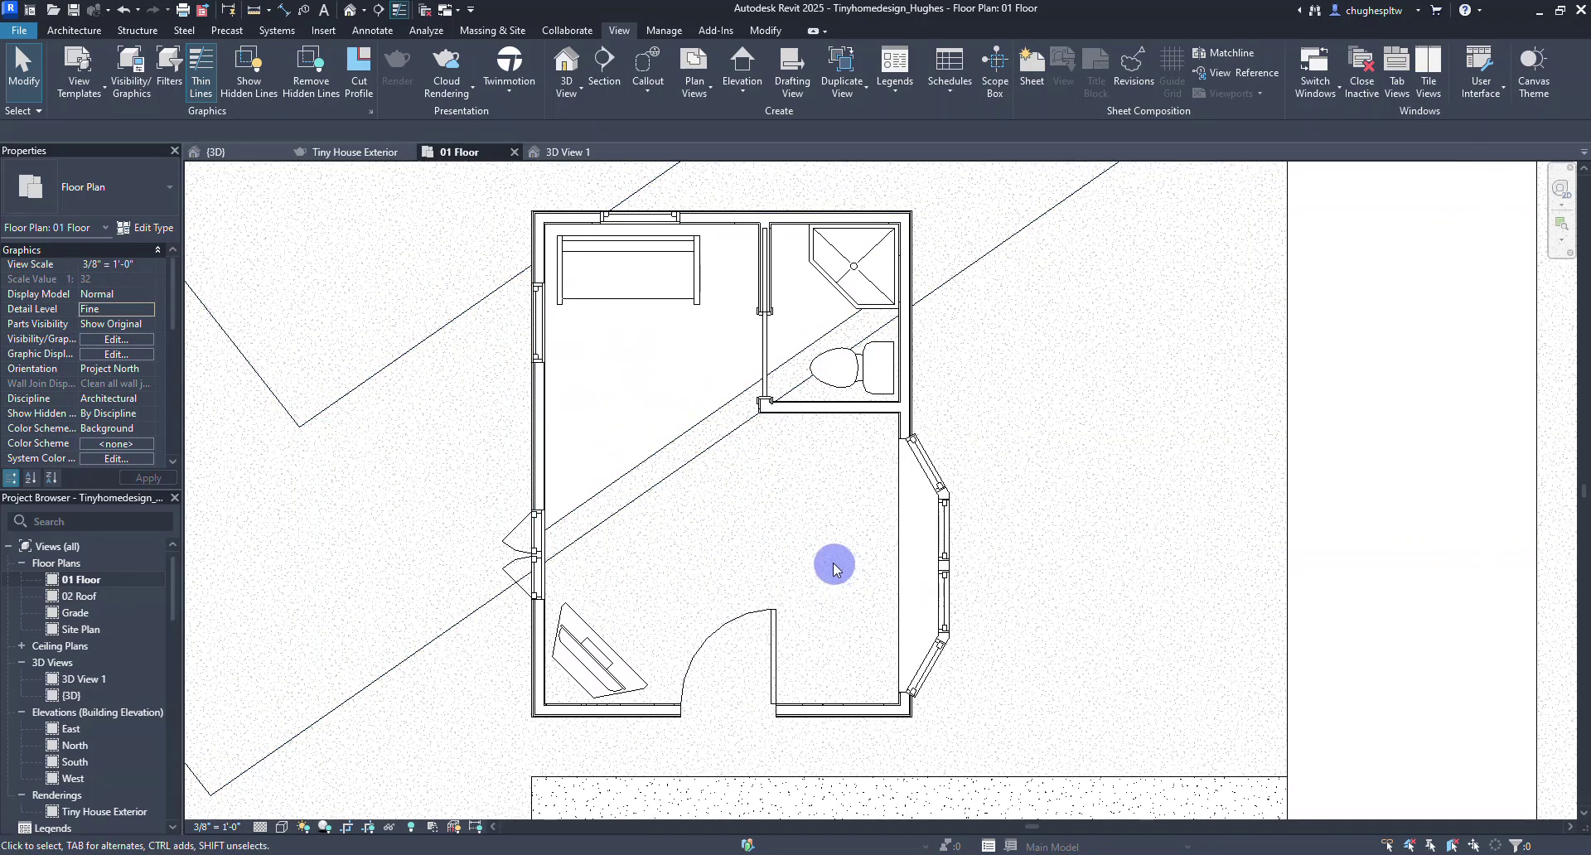
- Place a new camera in the plan aimed across the living room toward the bedroom corner, creating 3D View 2
{"action": "left_click", "coordinate": [581, 98]}
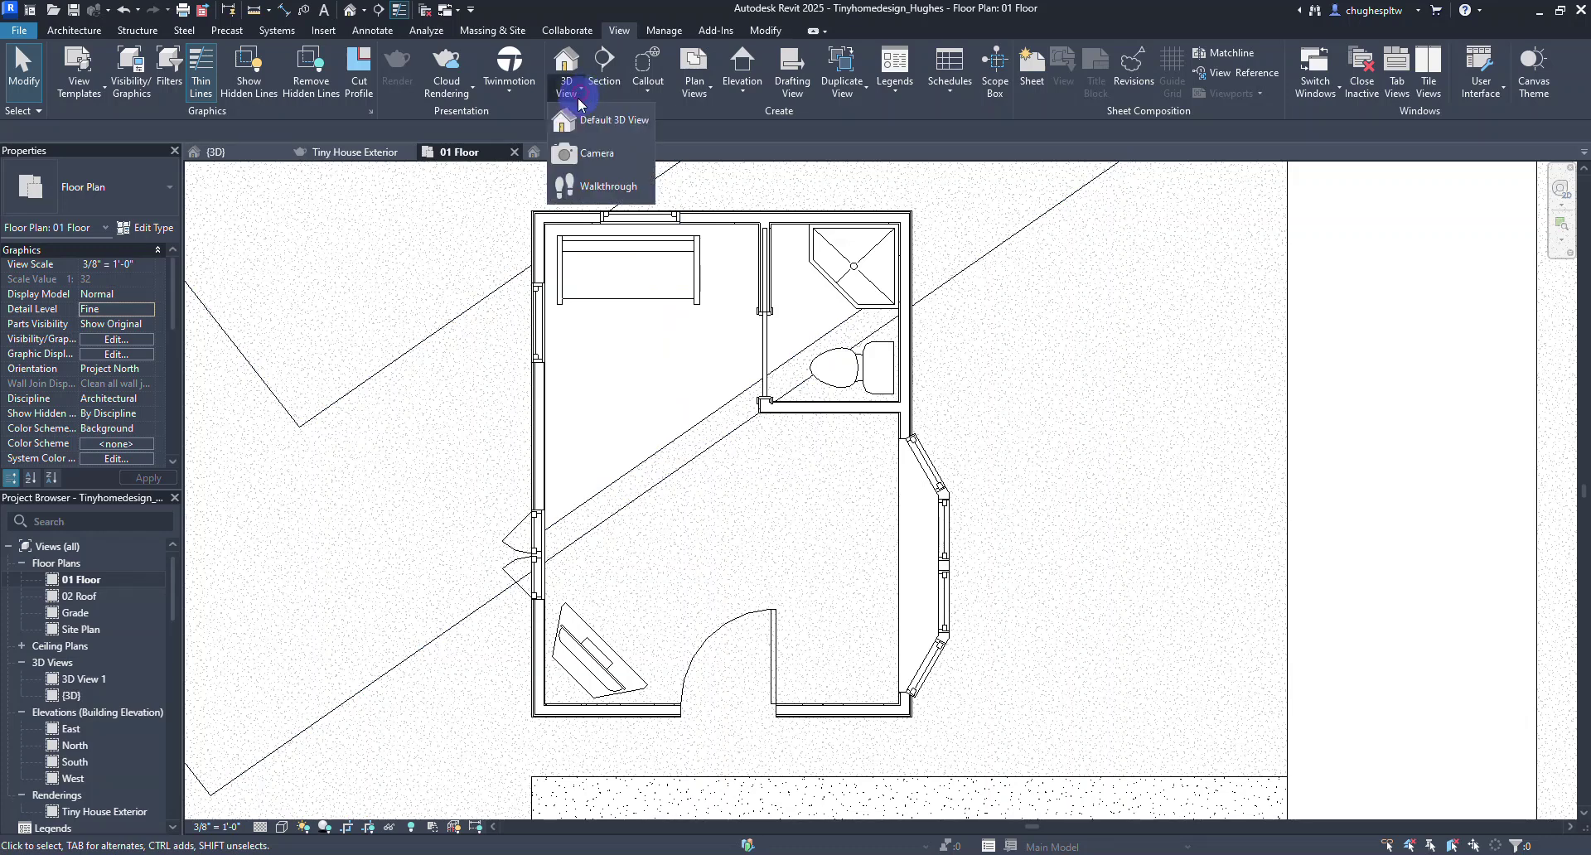
{"action": "left_click", "coordinate": [581, 153]}
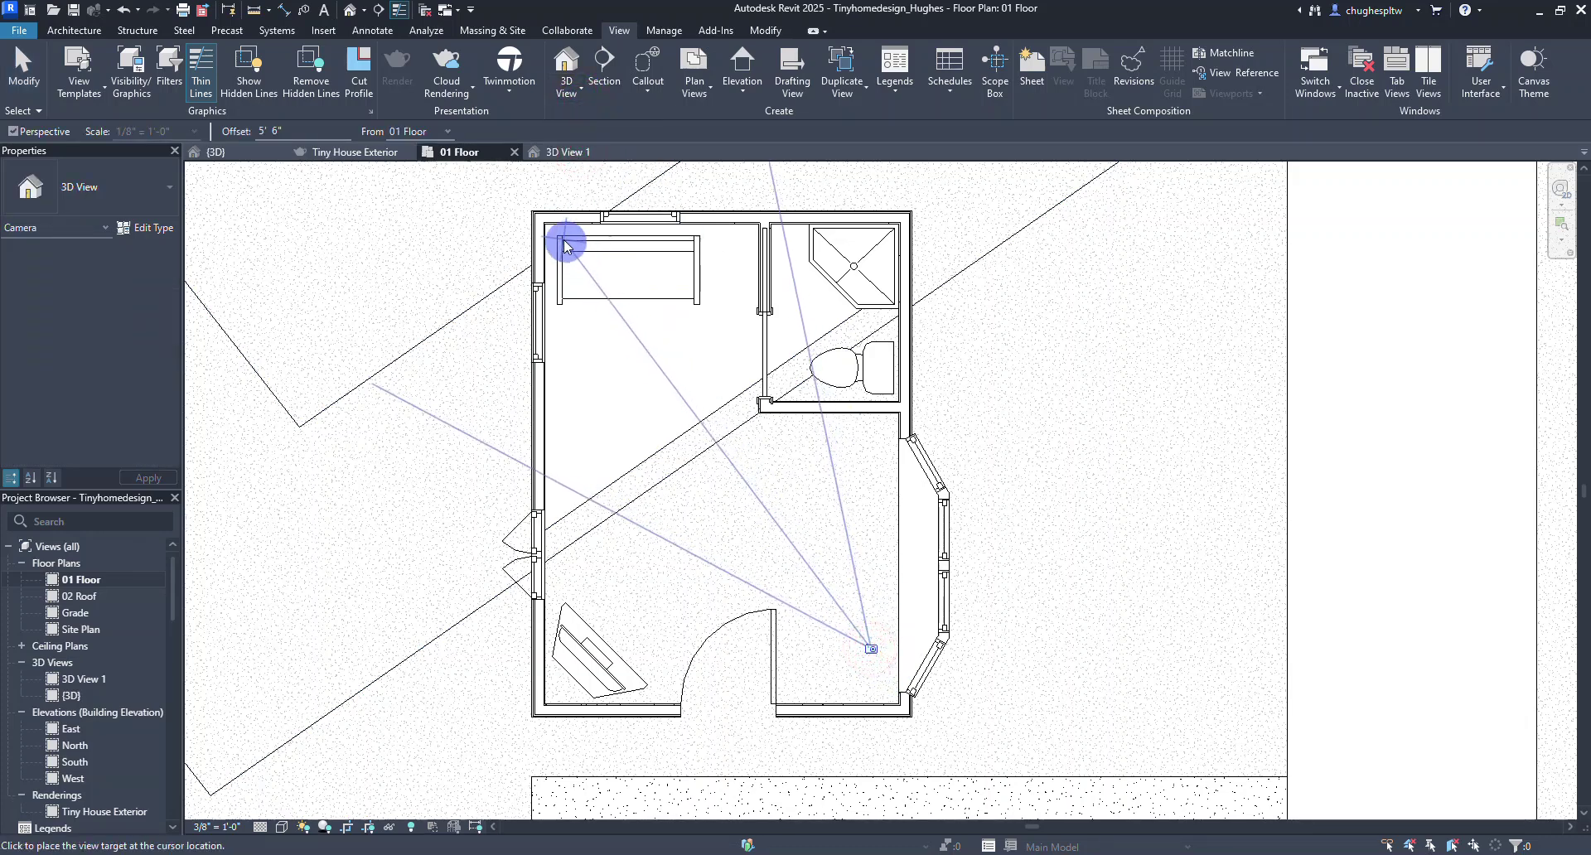
{"action": "left_click", "coordinate": [516, 213]}
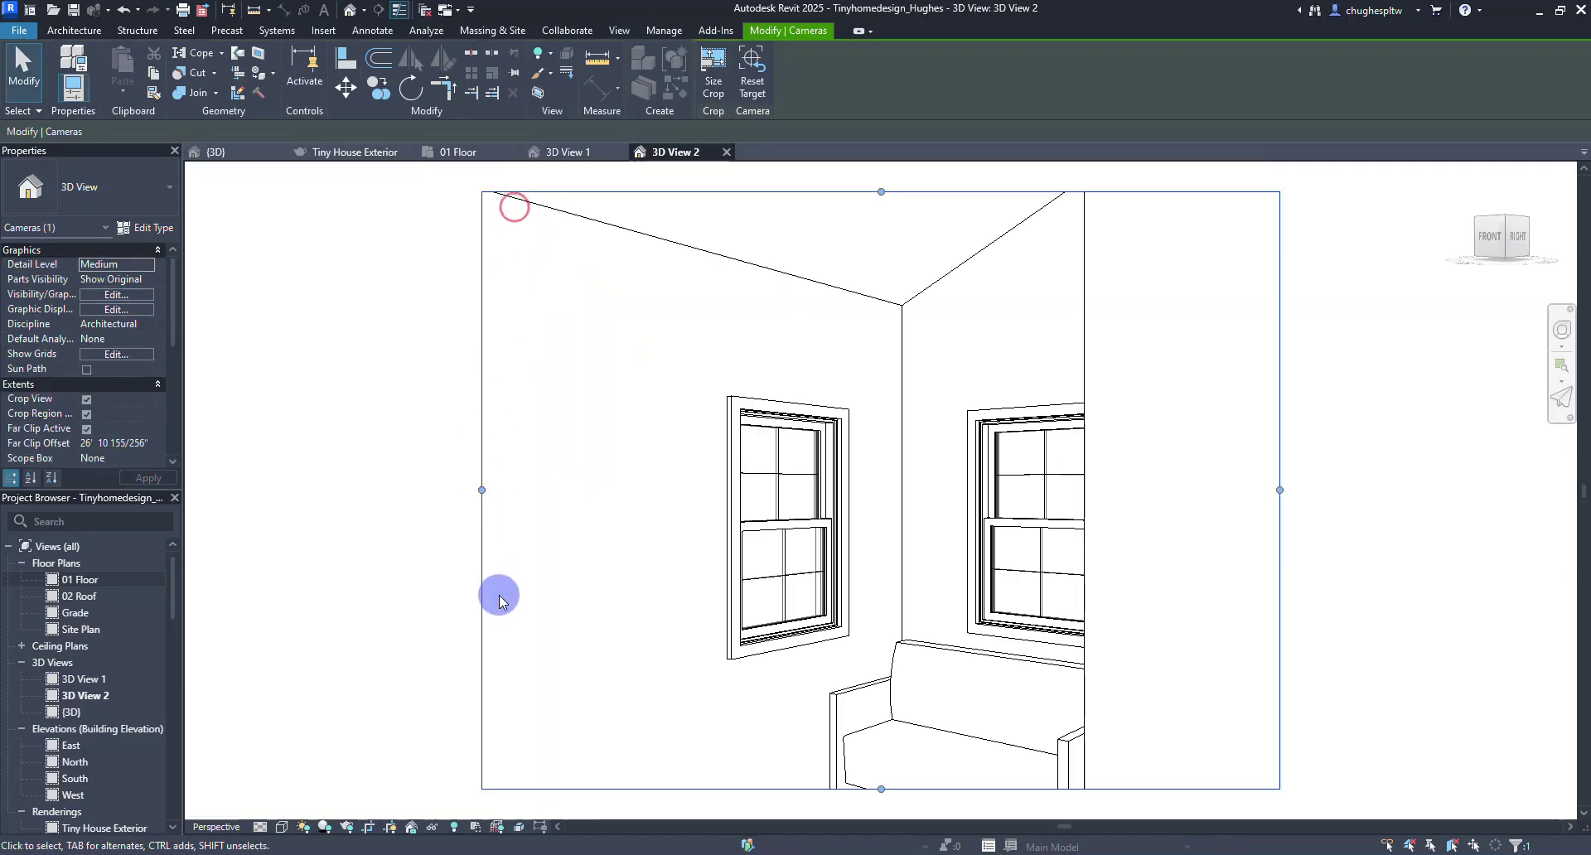
{"action": "scroll", "coordinate": [374, 447], "scroll_direction": "down", "scroll_amount": 2}
{"action": "middle_click_drag", "start_coordinate": [352, 487], "coordinate": [638, 493]}
{"action": "scroll", "coordinate": [543, 487], "scroll_direction": "down", "scroll_amount": 1}
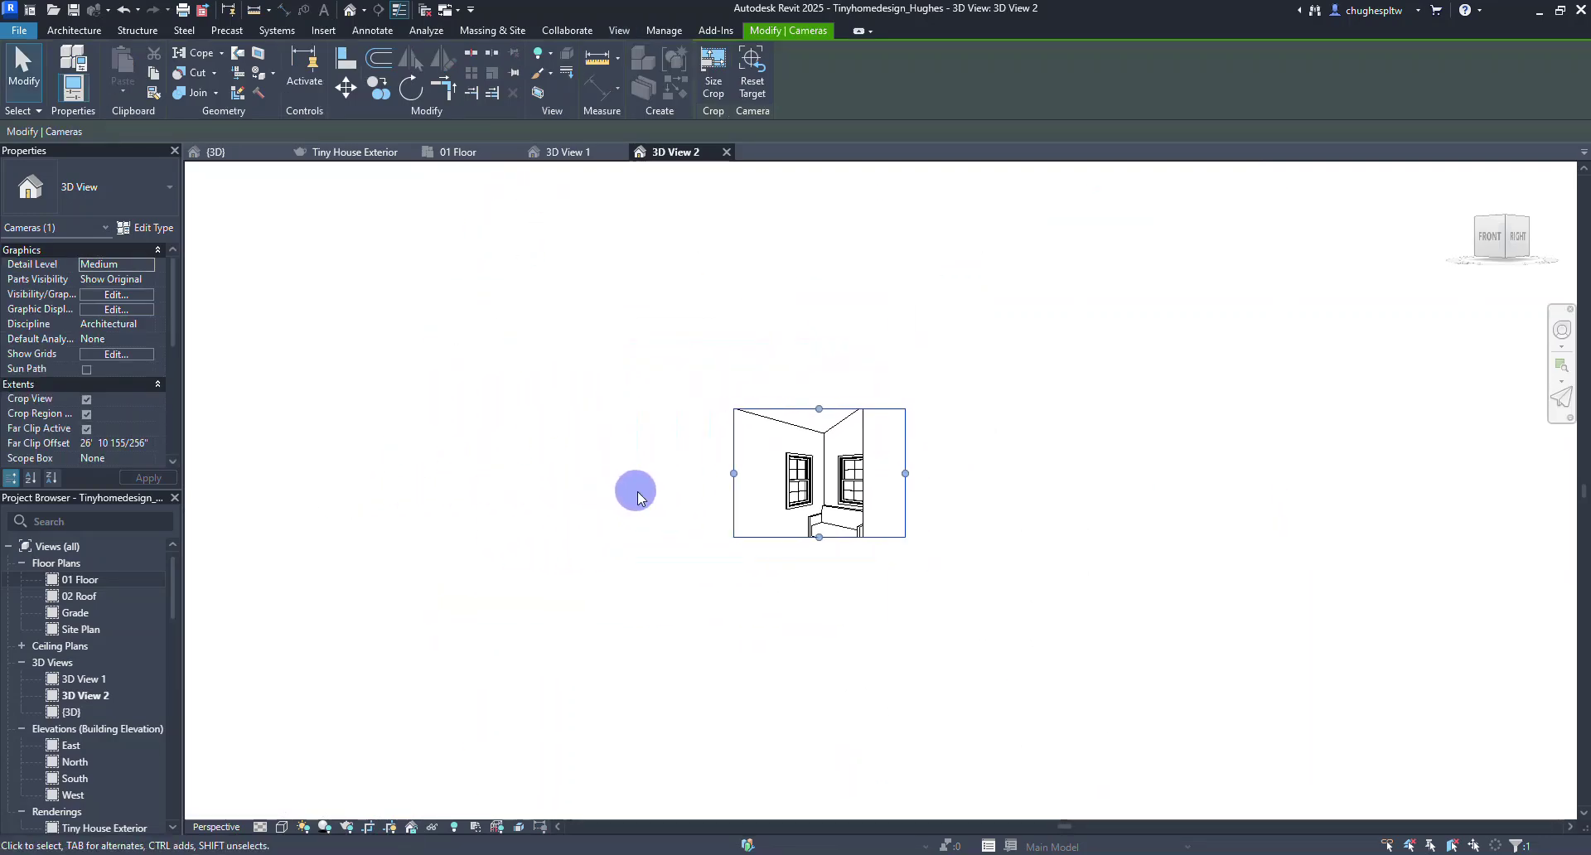
- Enlarge 3D View 2's crop frame upward, downward, left and right
{"action": "left_click_drag", "start_coordinate": [819, 409], "coordinate": [820, 344]}
{"action": "left_click_drag", "start_coordinate": [905, 440], "coordinate": [1061, 440]}
{"action": "left_click_drag", "start_coordinate": [736, 455], "coordinate": [572, 448]}
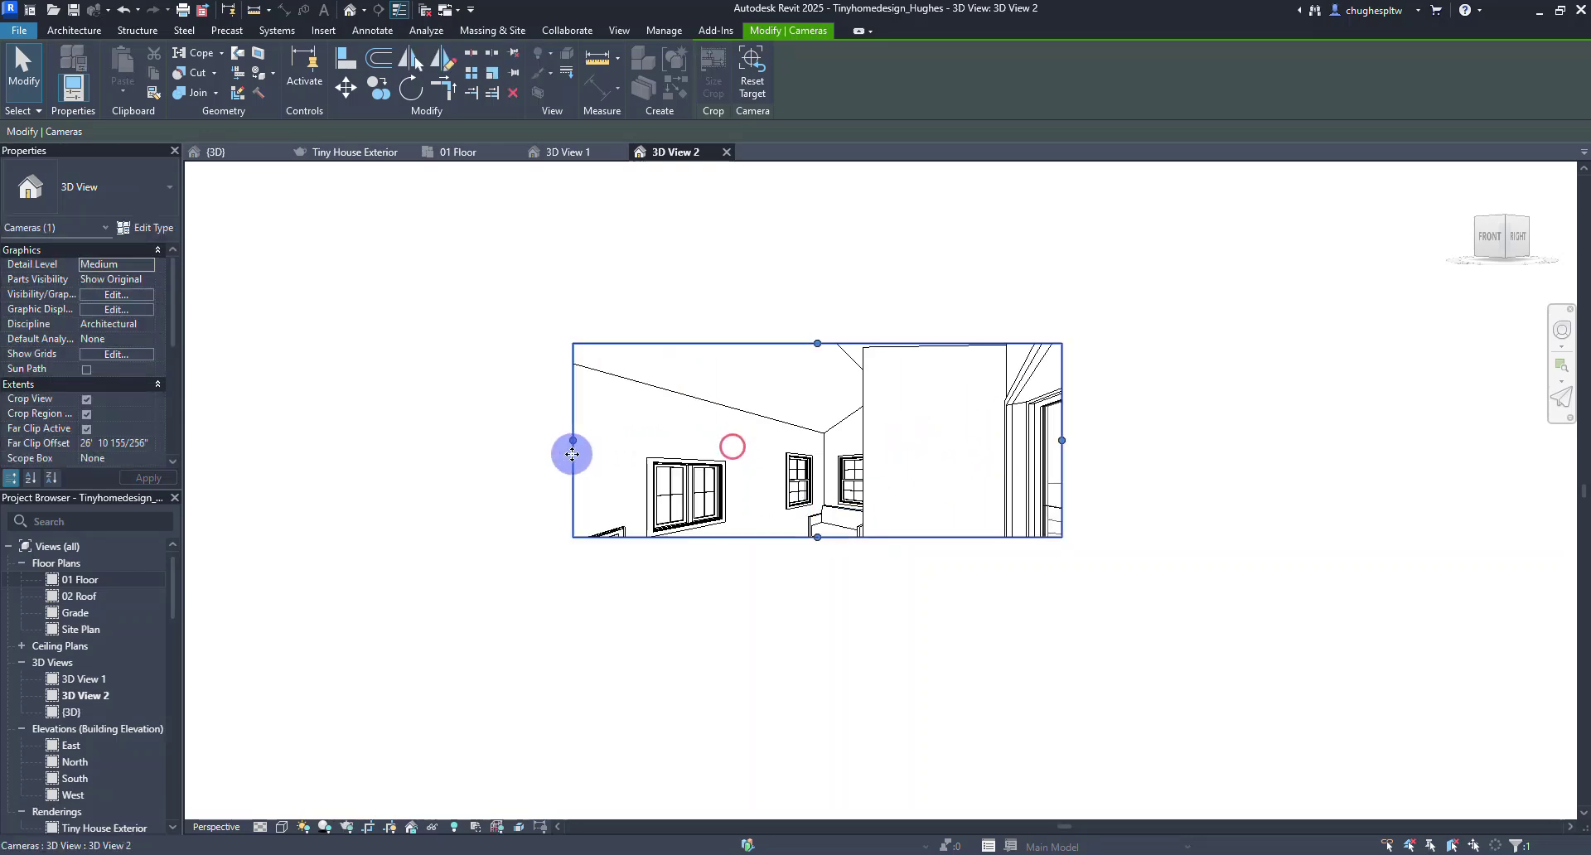
{"action": "left_click_drag", "start_coordinate": [821, 341], "coordinate": [818, 289]}
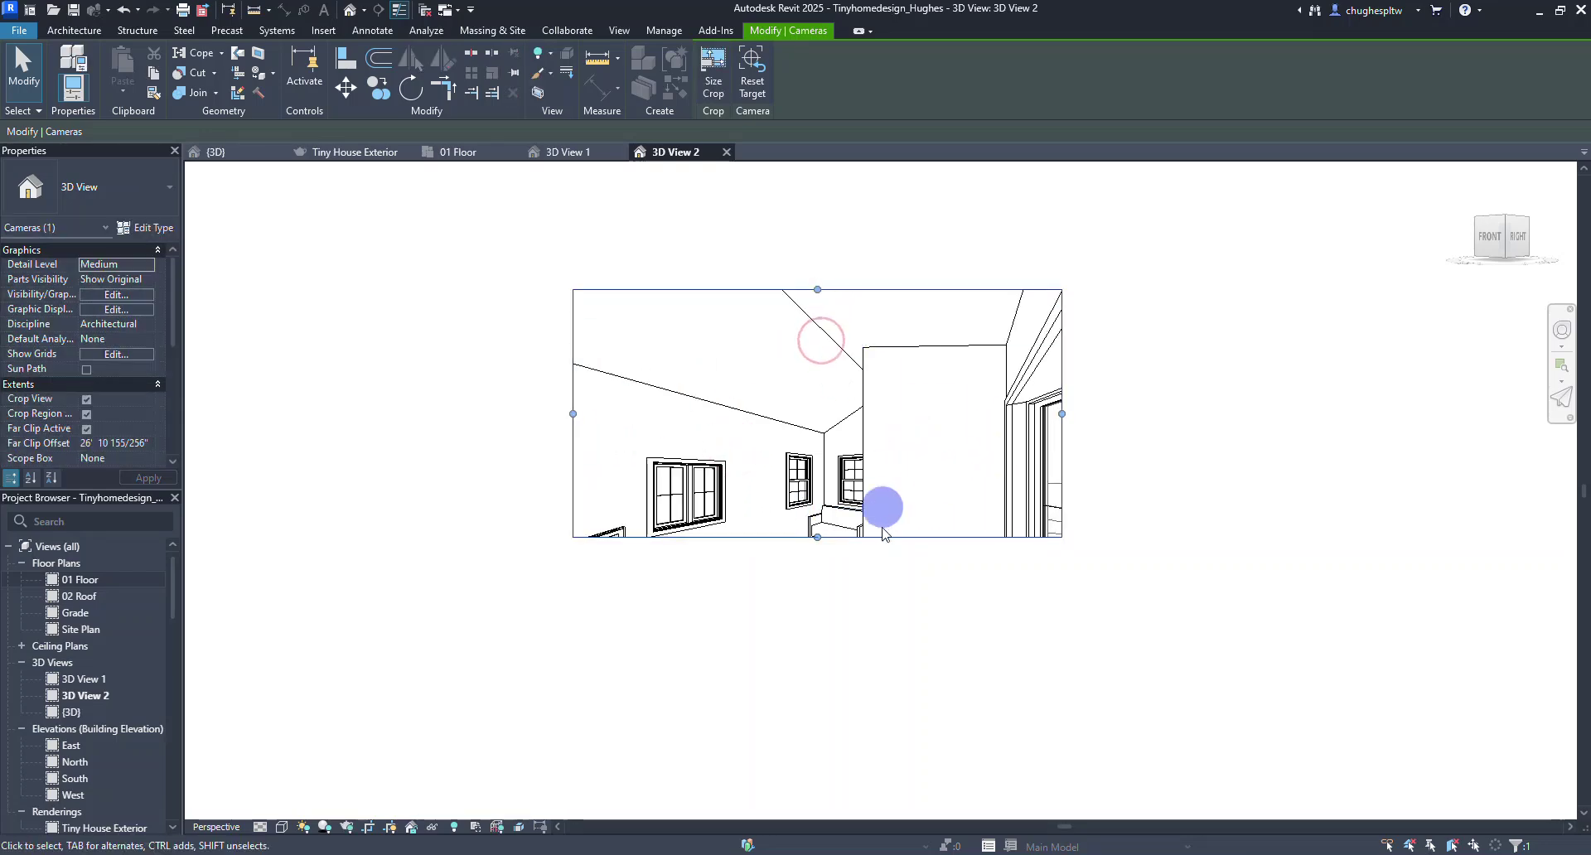
{"action": "left_click_drag", "start_coordinate": [818, 537], "coordinate": [821, 721]}
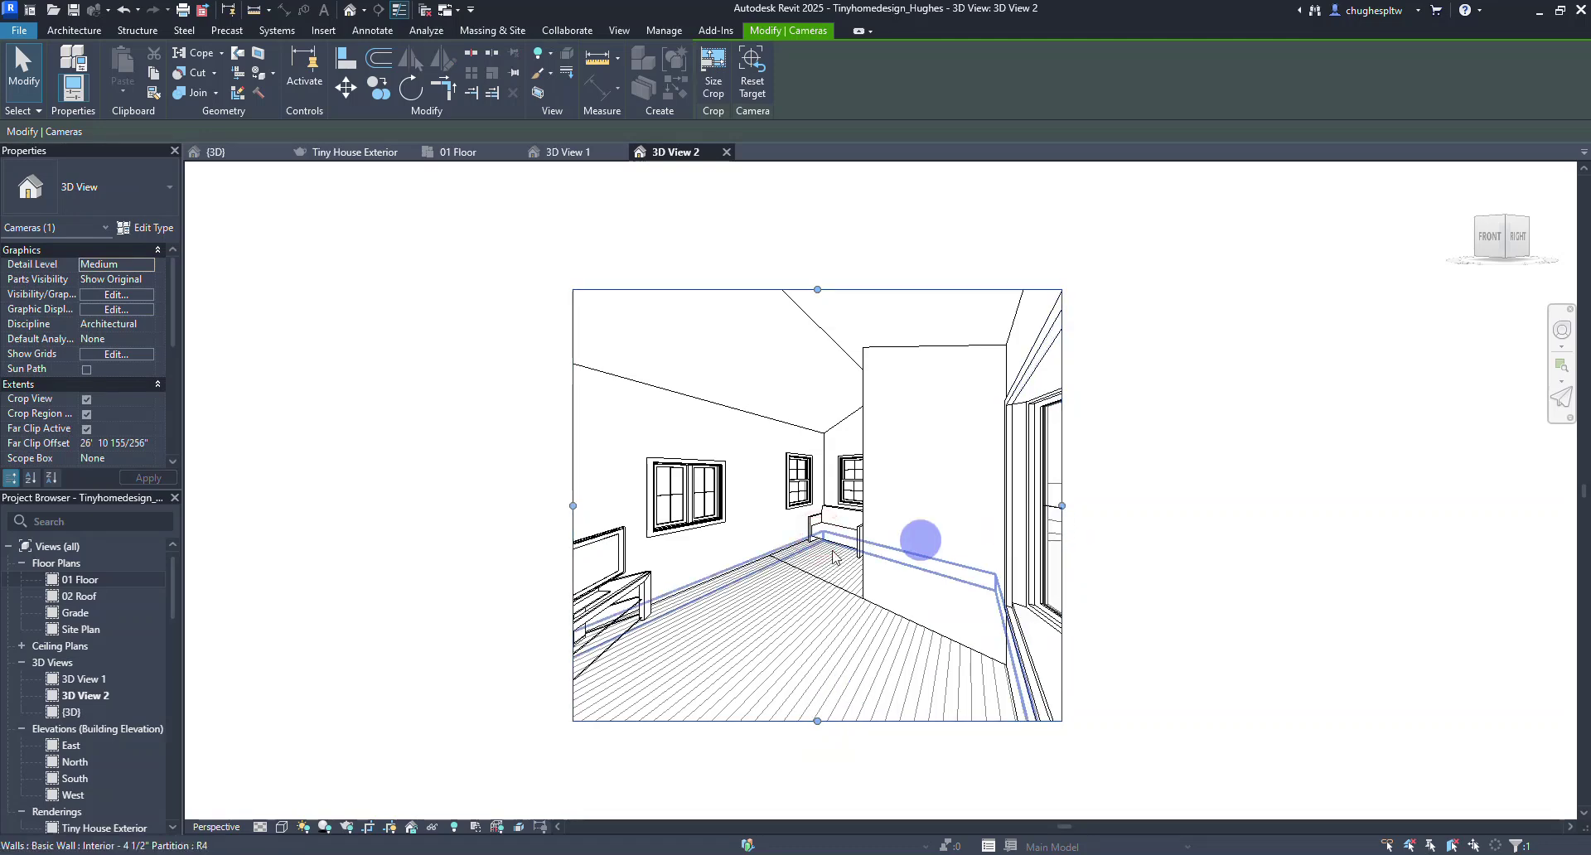
- Widen the frame further on all sides and display the view in Realistic style
{"action": "left_click_drag", "start_coordinate": [571, 504], "coordinate": [488, 504]}
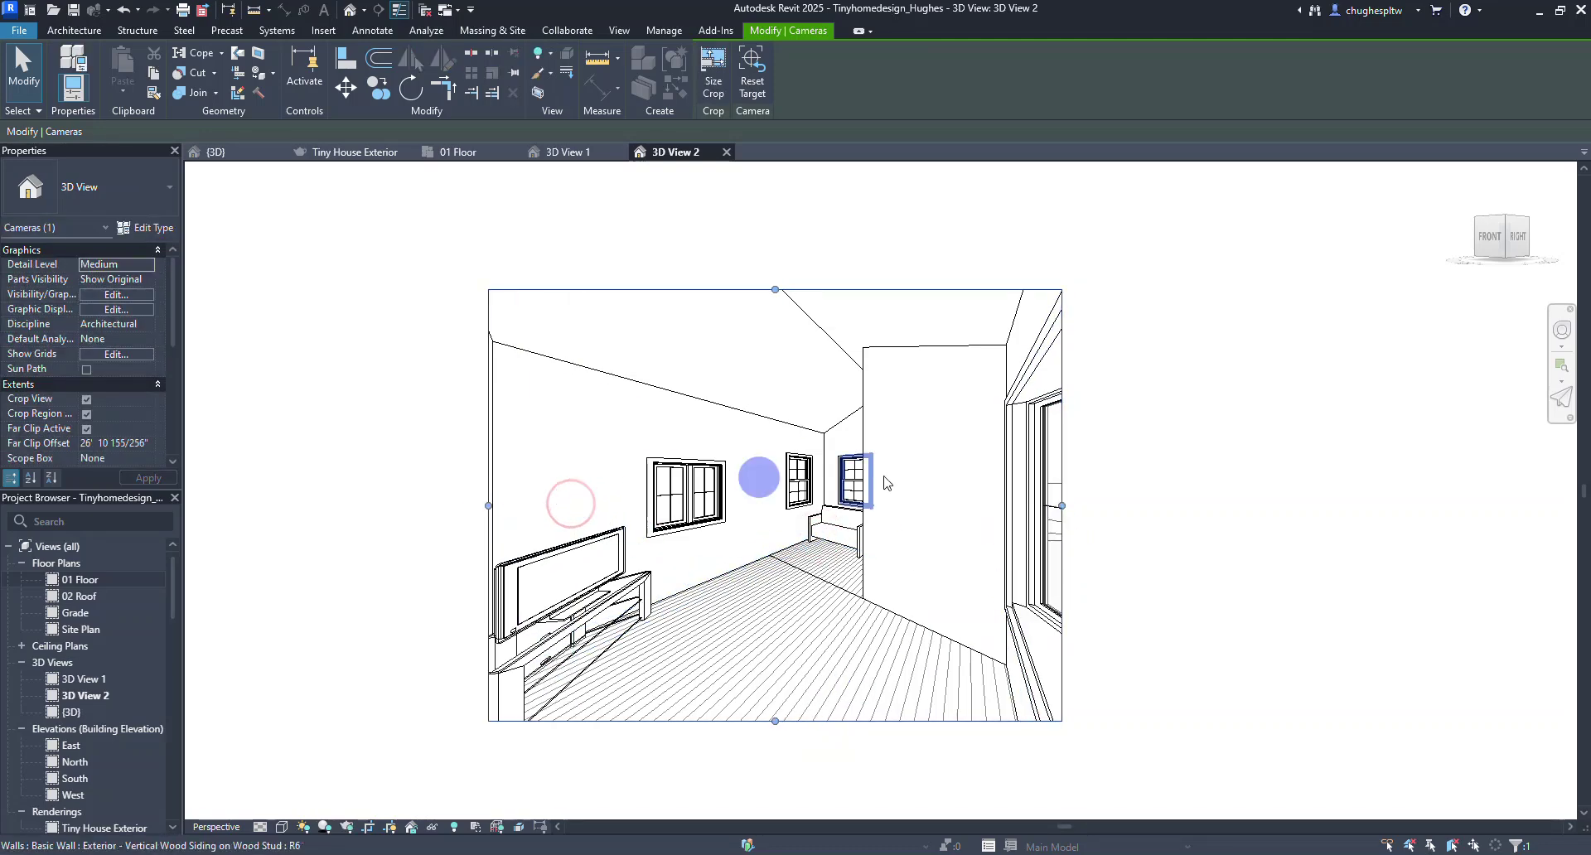
{"action": "left_click_drag", "start_coordinate": [1061, 506], "coordinate": [1114, 505]}
{"action": "left_click_drag", "start_coordinate": [488, 506], "coordinate": [434, 505]}
{"action": "left_click_drag", "start_coordinate": [777, 656], "coordinate": [776, 752]}
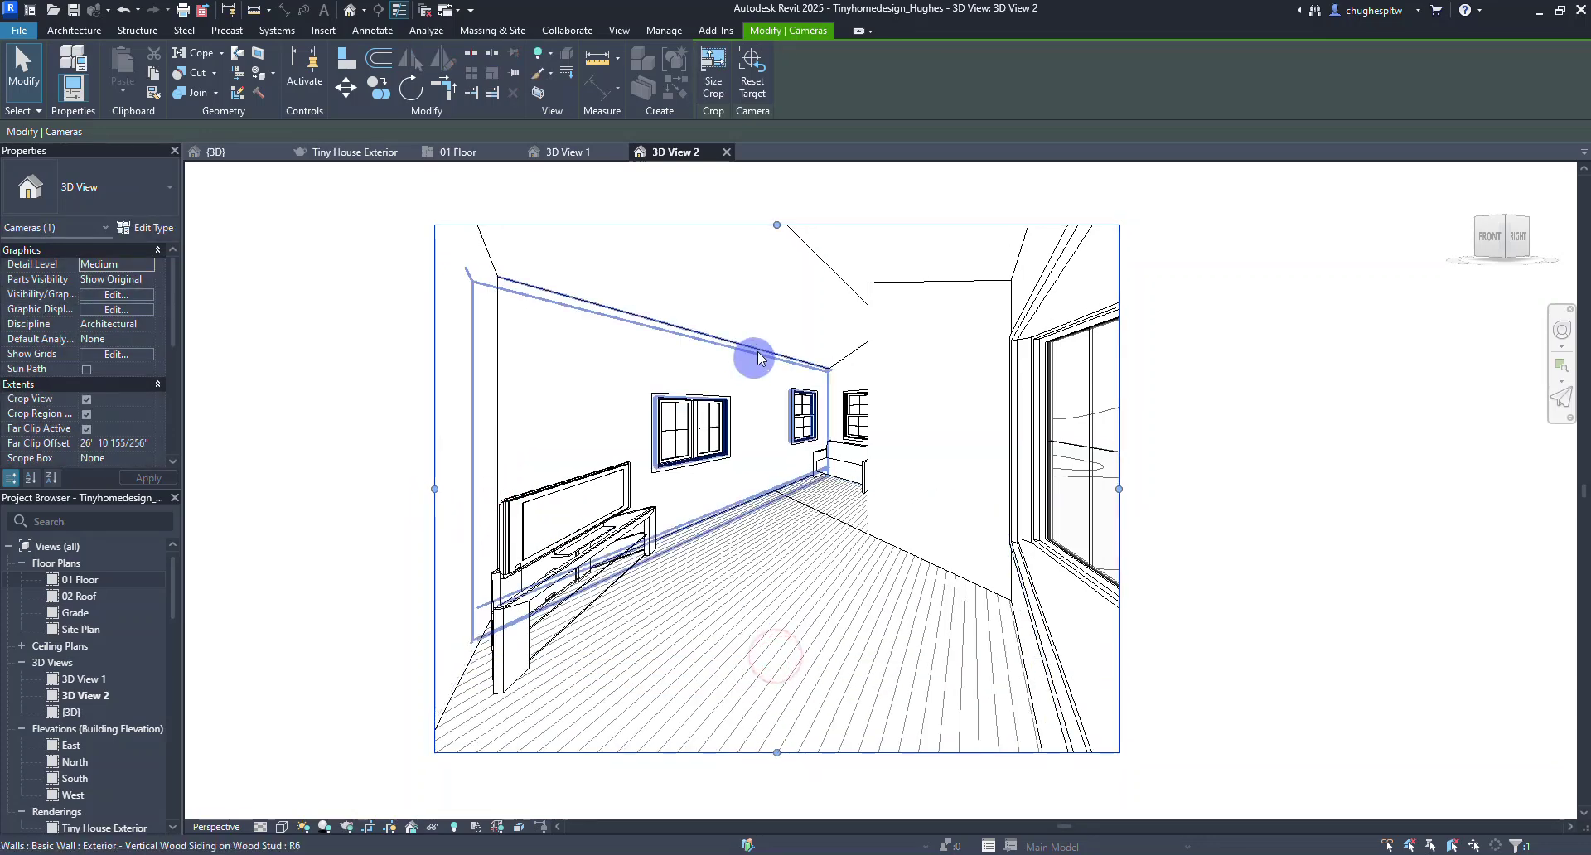
{"action": "left_click_drag", "start_coordinate": [774, 224], "coordinate": [774, 174]}
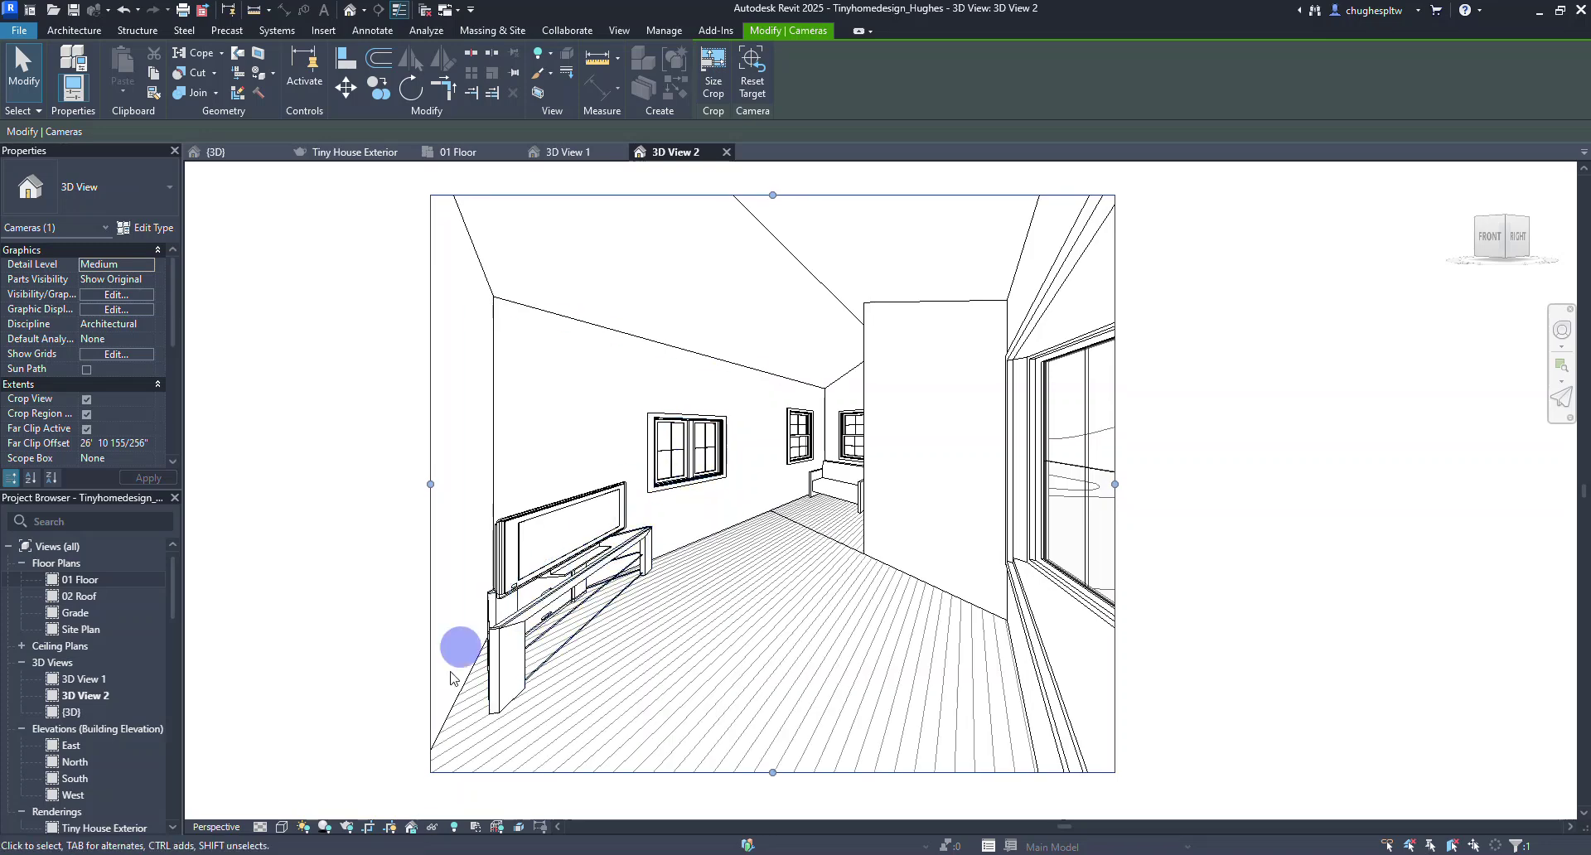
{"action": "left_click", "coordinate": [283, 827]}
{"action": "left_click", "coordinate": [286, 808]}
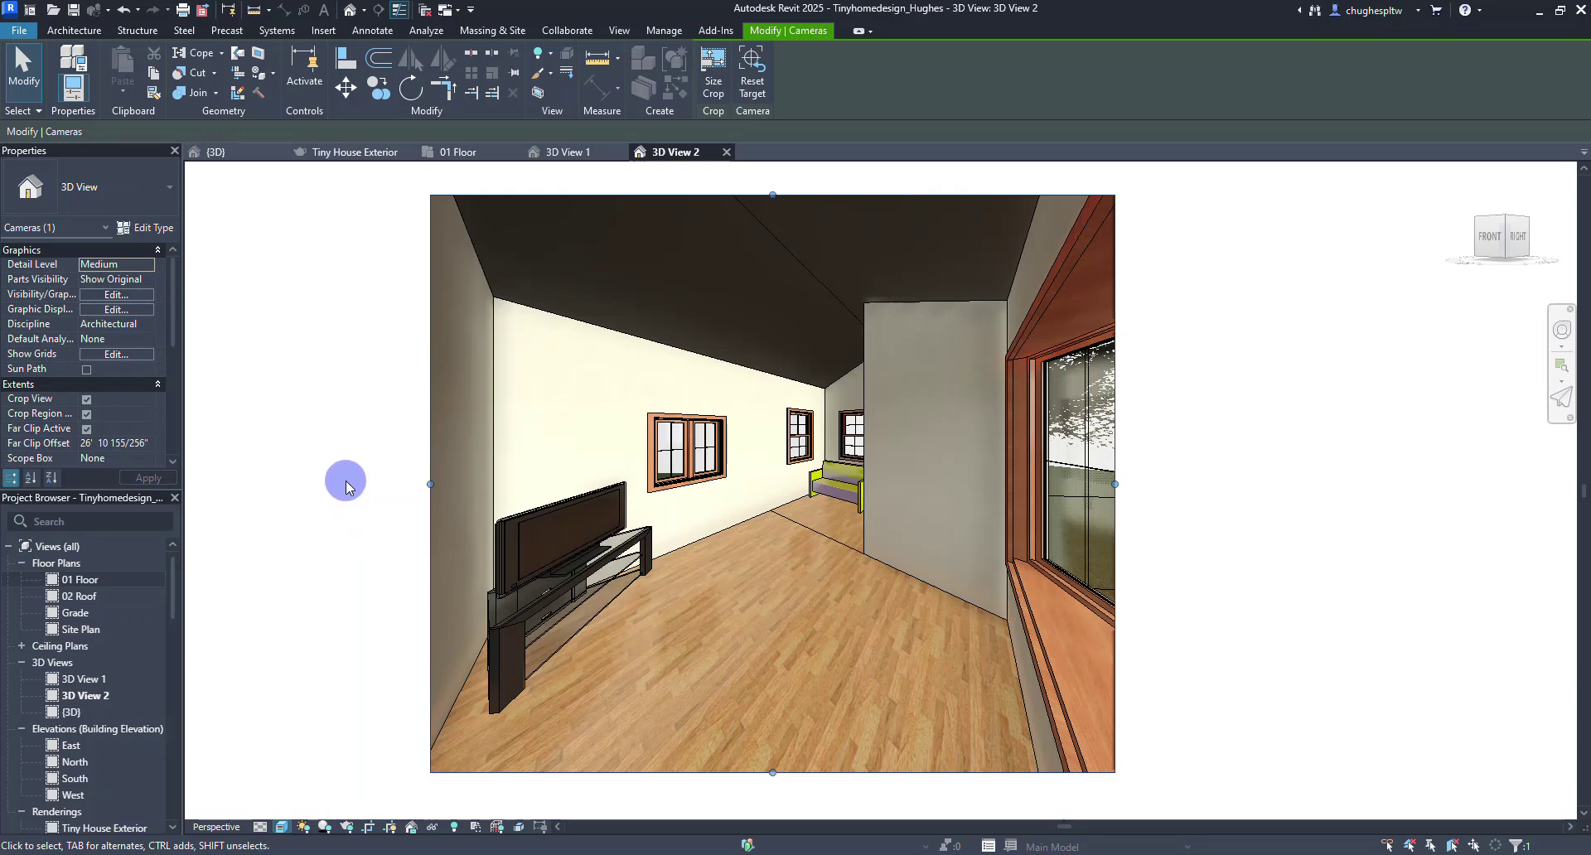
- Render 3D View 2 at Draft quality with Exterior: Sun only lighting
{"action": "left_click", "coordinate": [300, 286]}
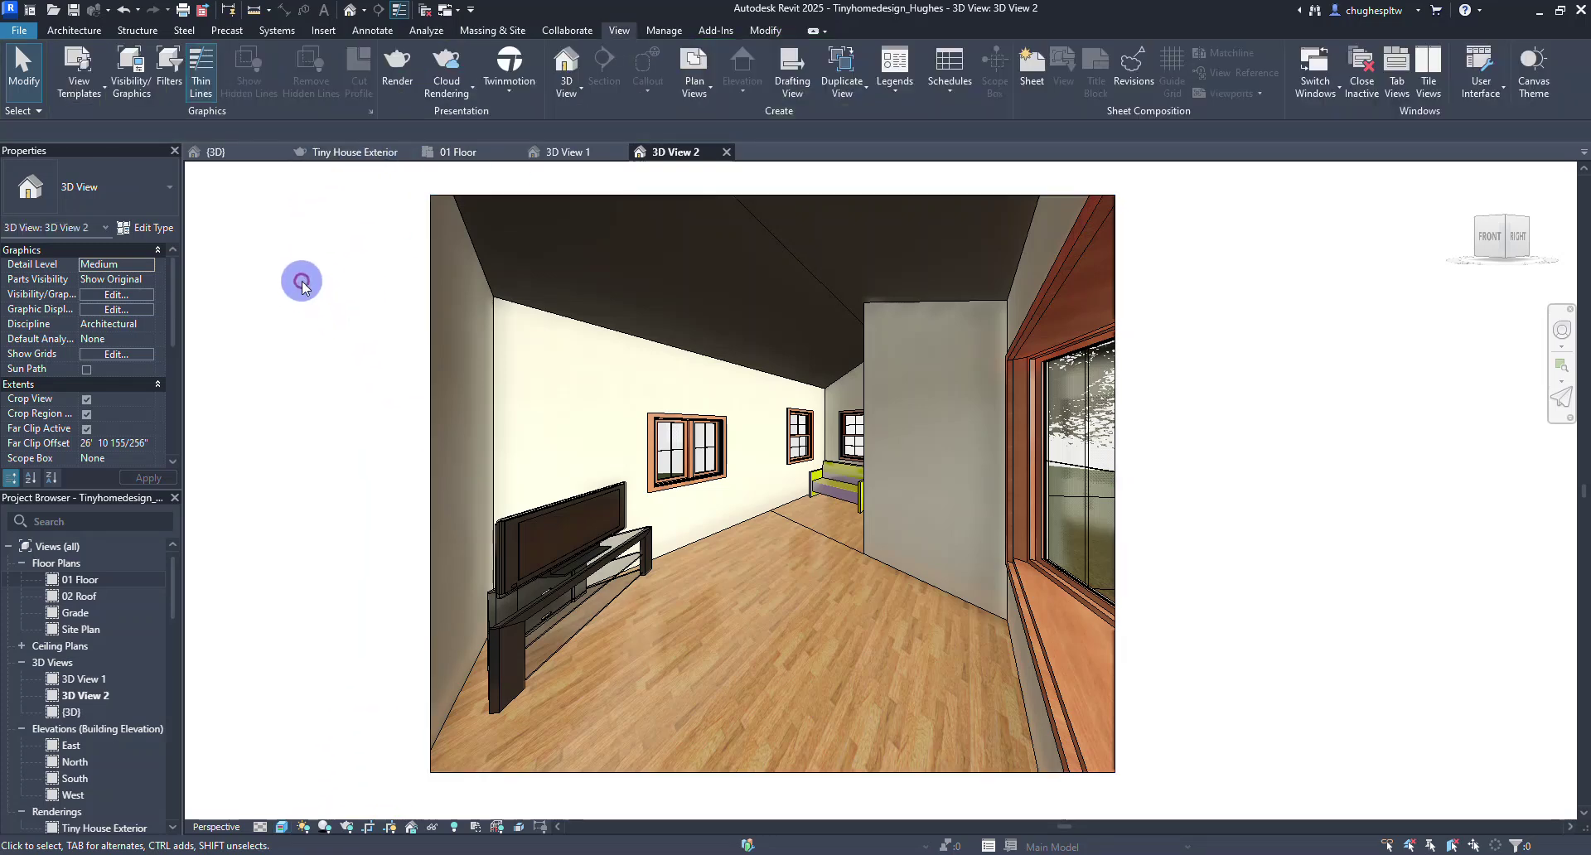
{"action": "left_click", "coordinate": [396, 64]}
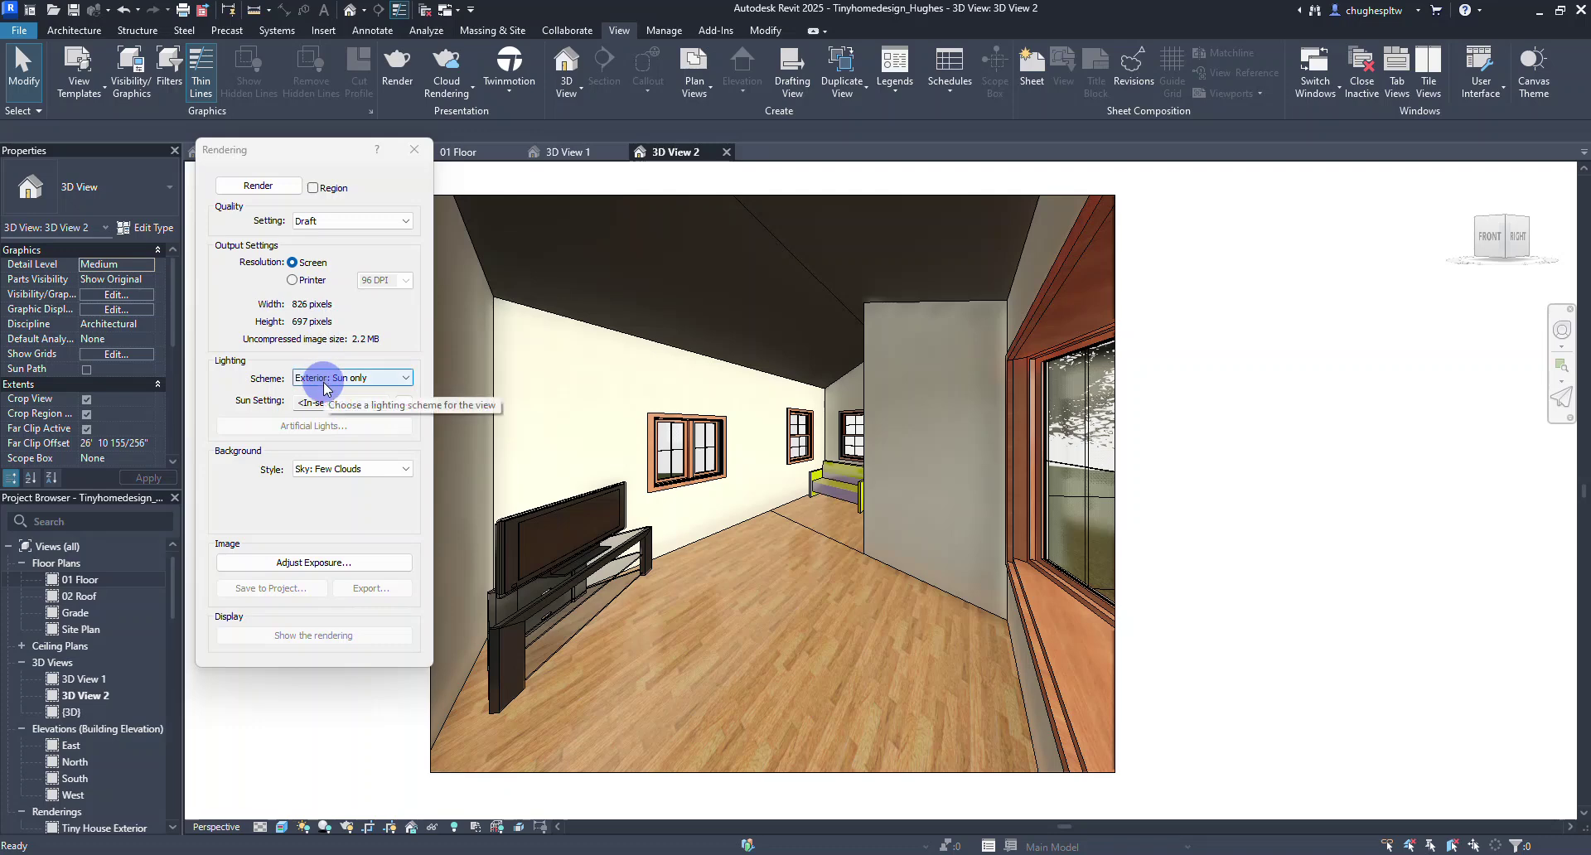
{"action": "left_click", "coordinate": [268, 192]}
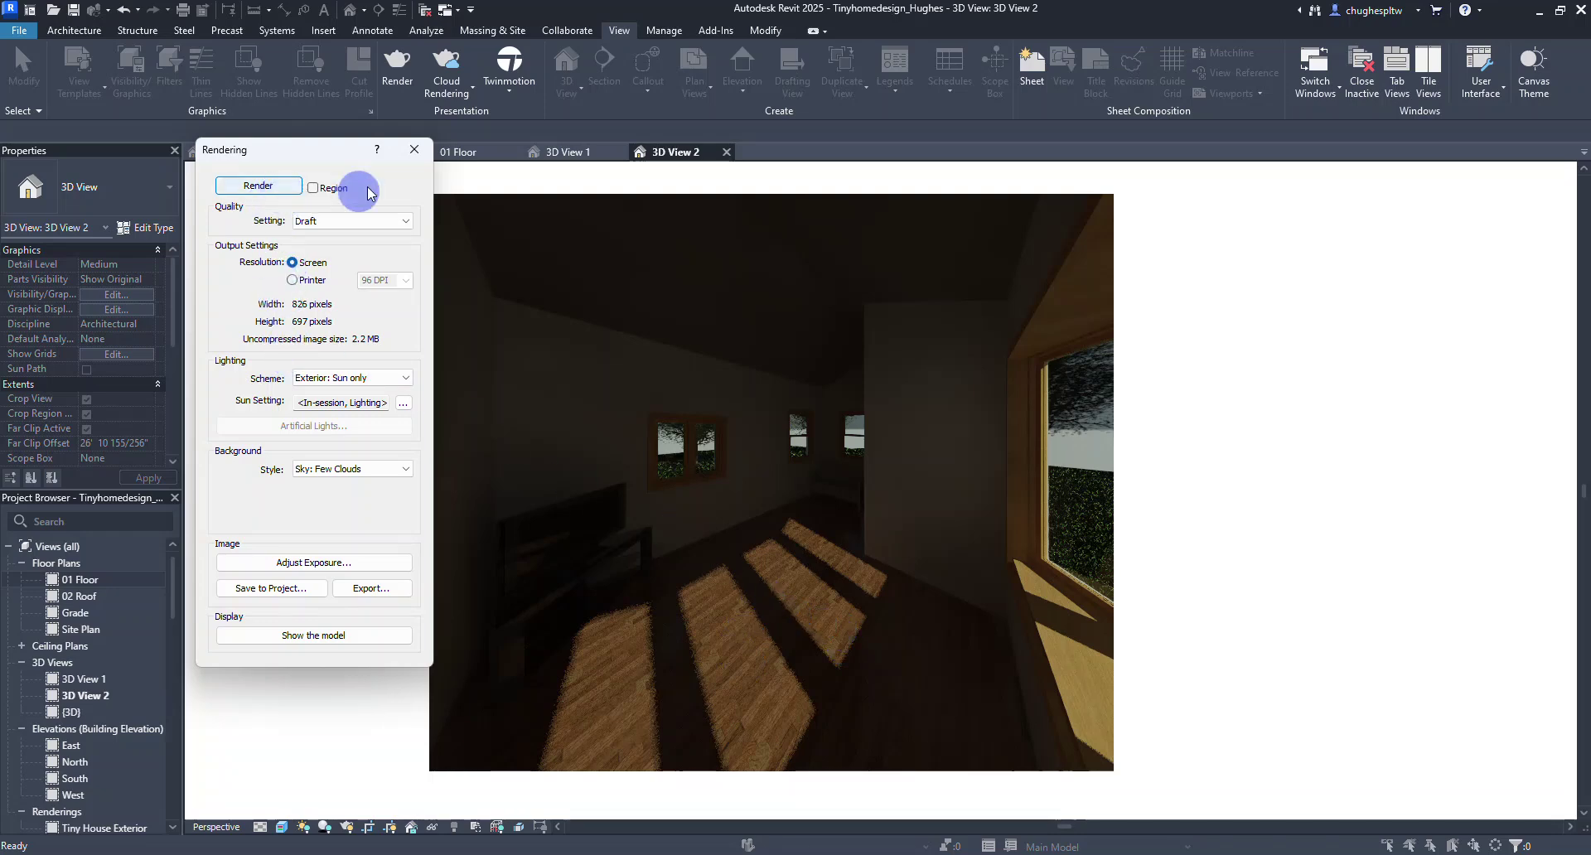
{"action": "left_click", "coordinate": [1158, 373]}
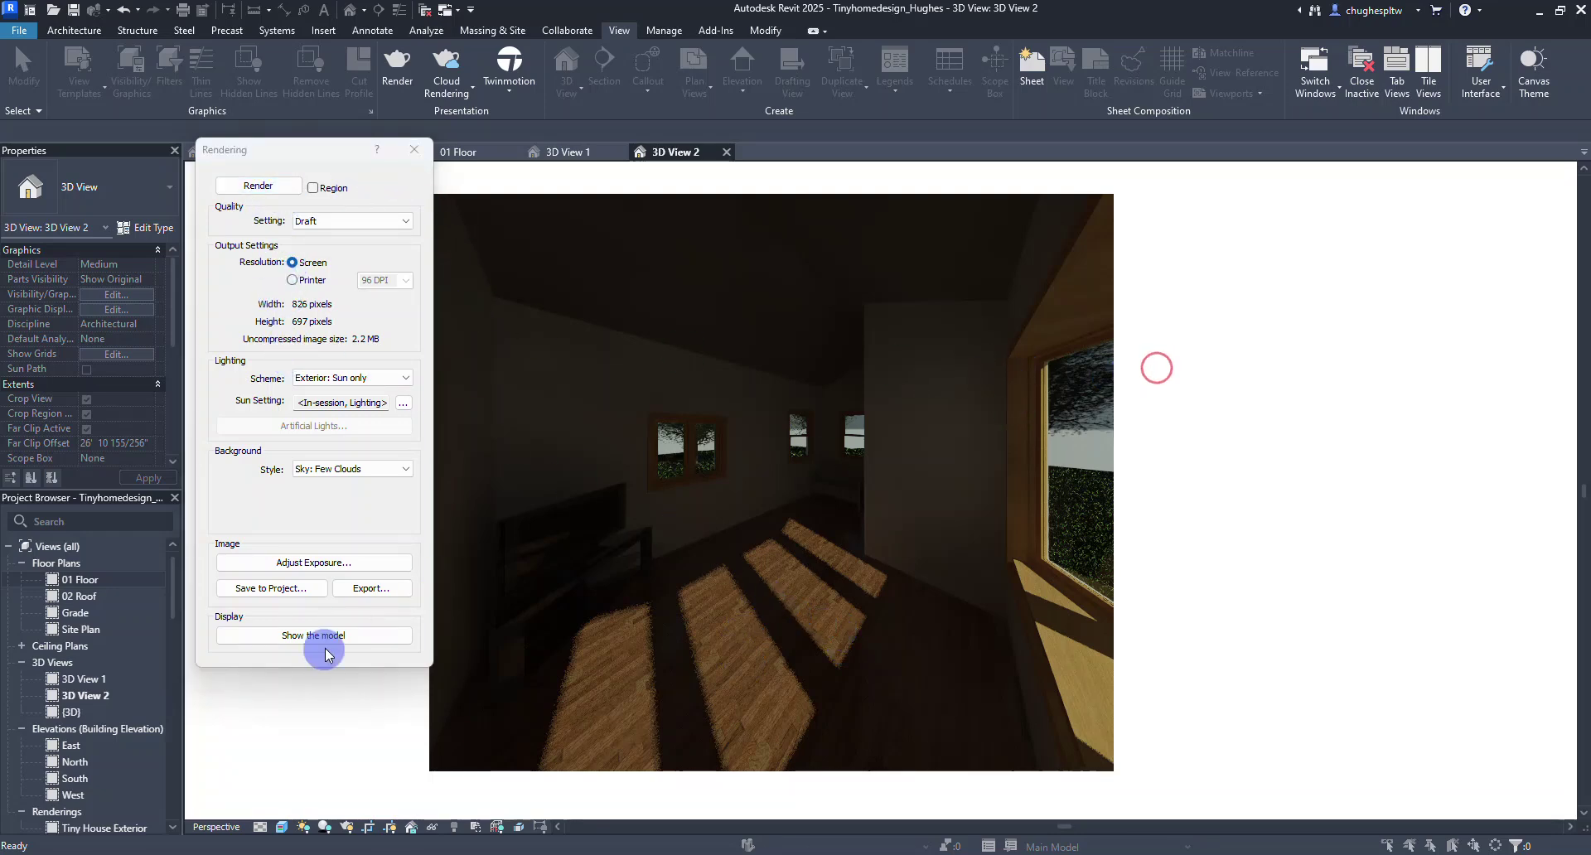
- Re-render the living room view with Interior: Sun and Artificial lighting
{"action": "left_click", "coordinate": [290, 634]}
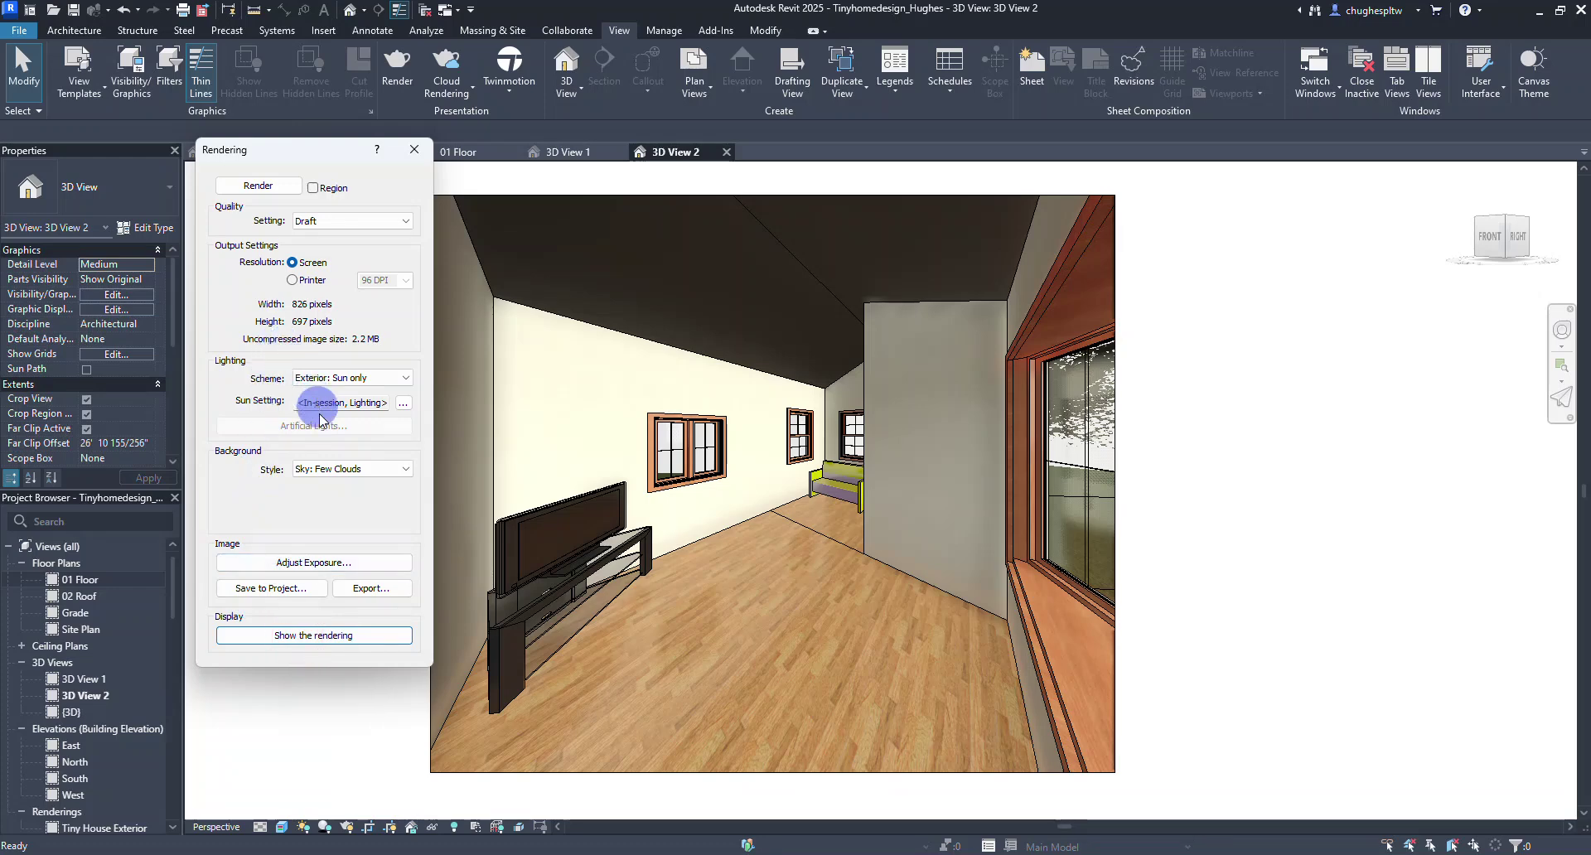
{"action": "left_click", "coordinate": [319, 377]}
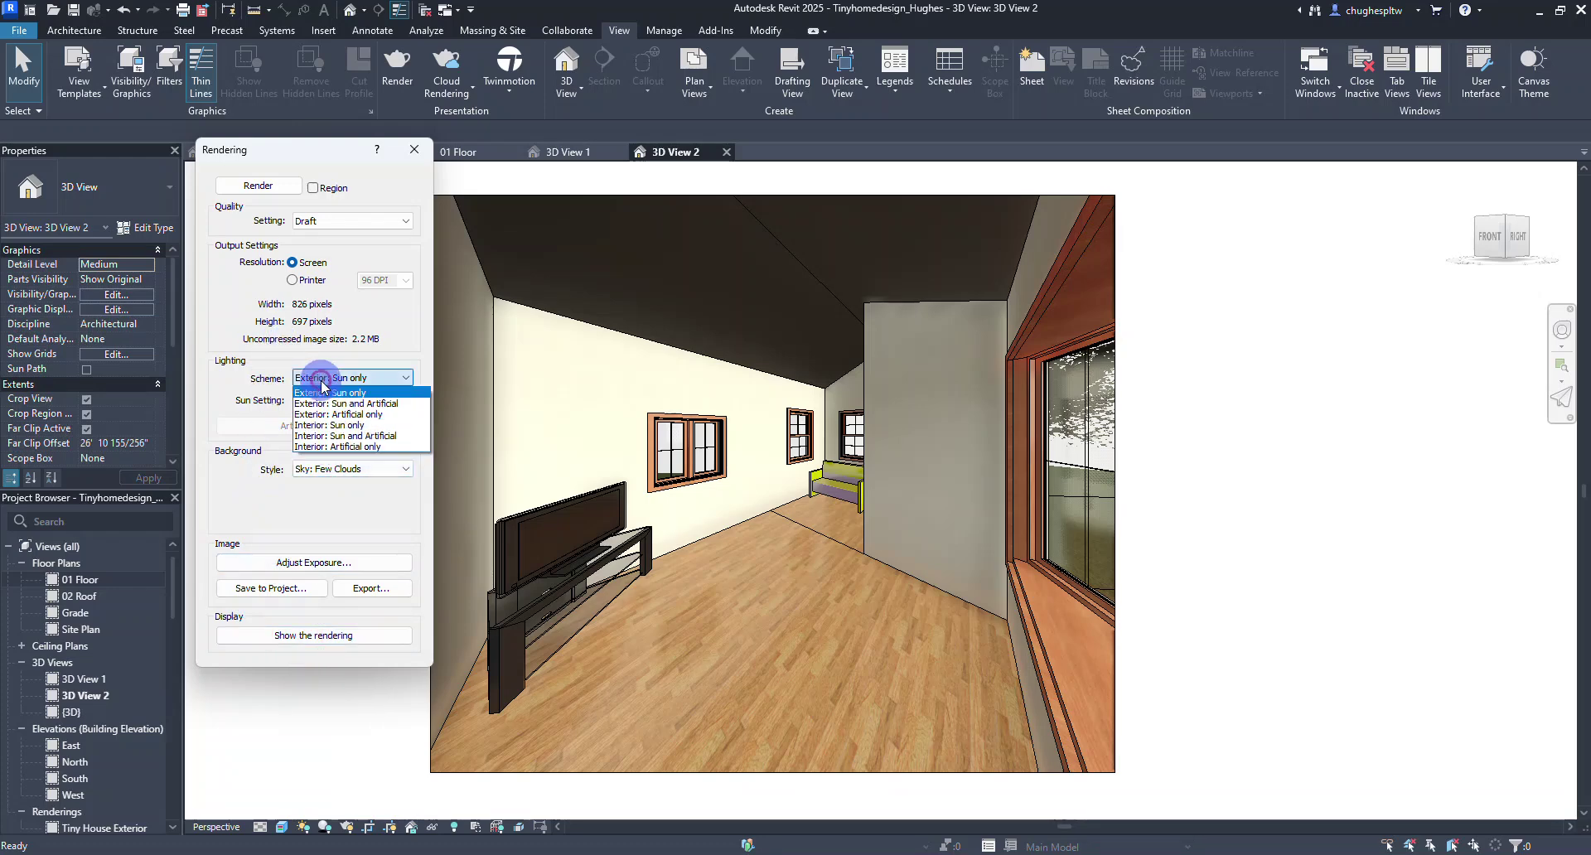
{"action": "left_click", "coordinate": [316, 436]}
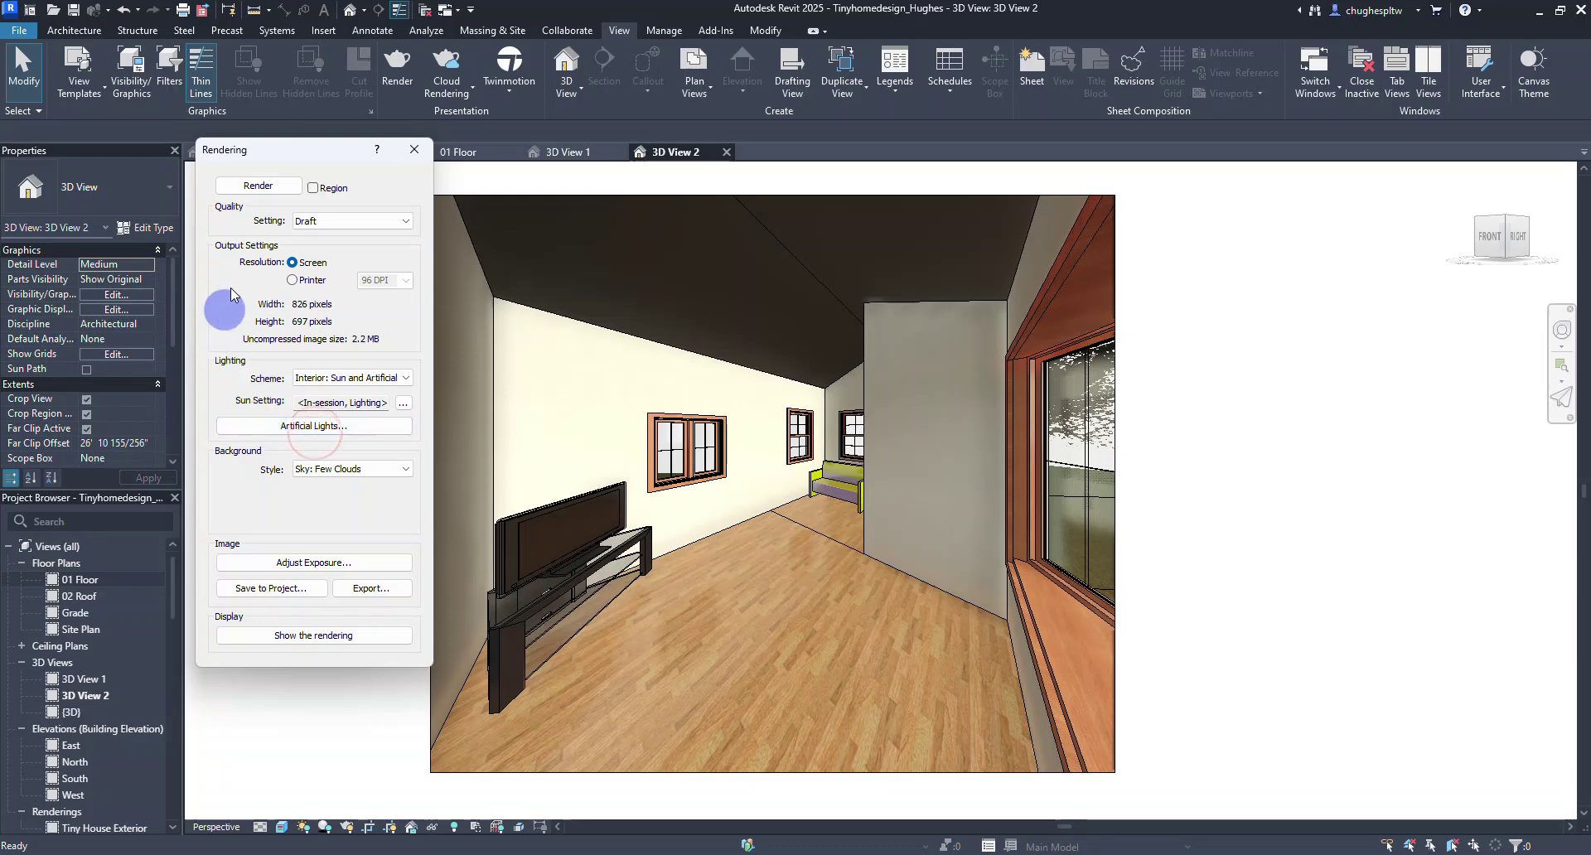
{"action": "left_click", "coordinate": [242, 191]}
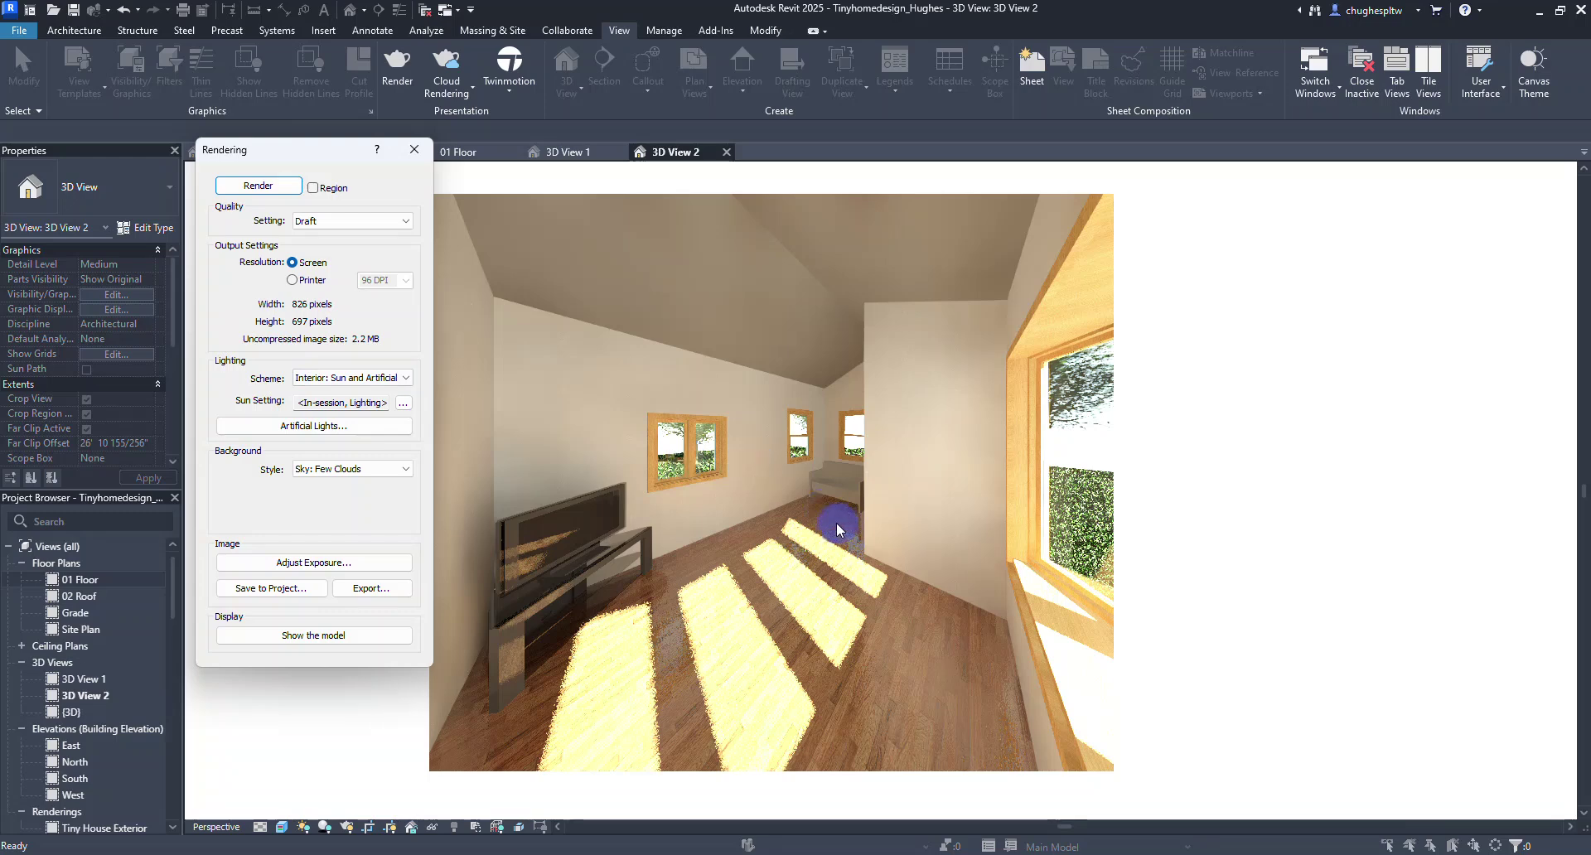
- Compare the brighter render against the shaded model, then close the Rendering dialog
{"action": "left_click", "coordinate": [331, 635]}
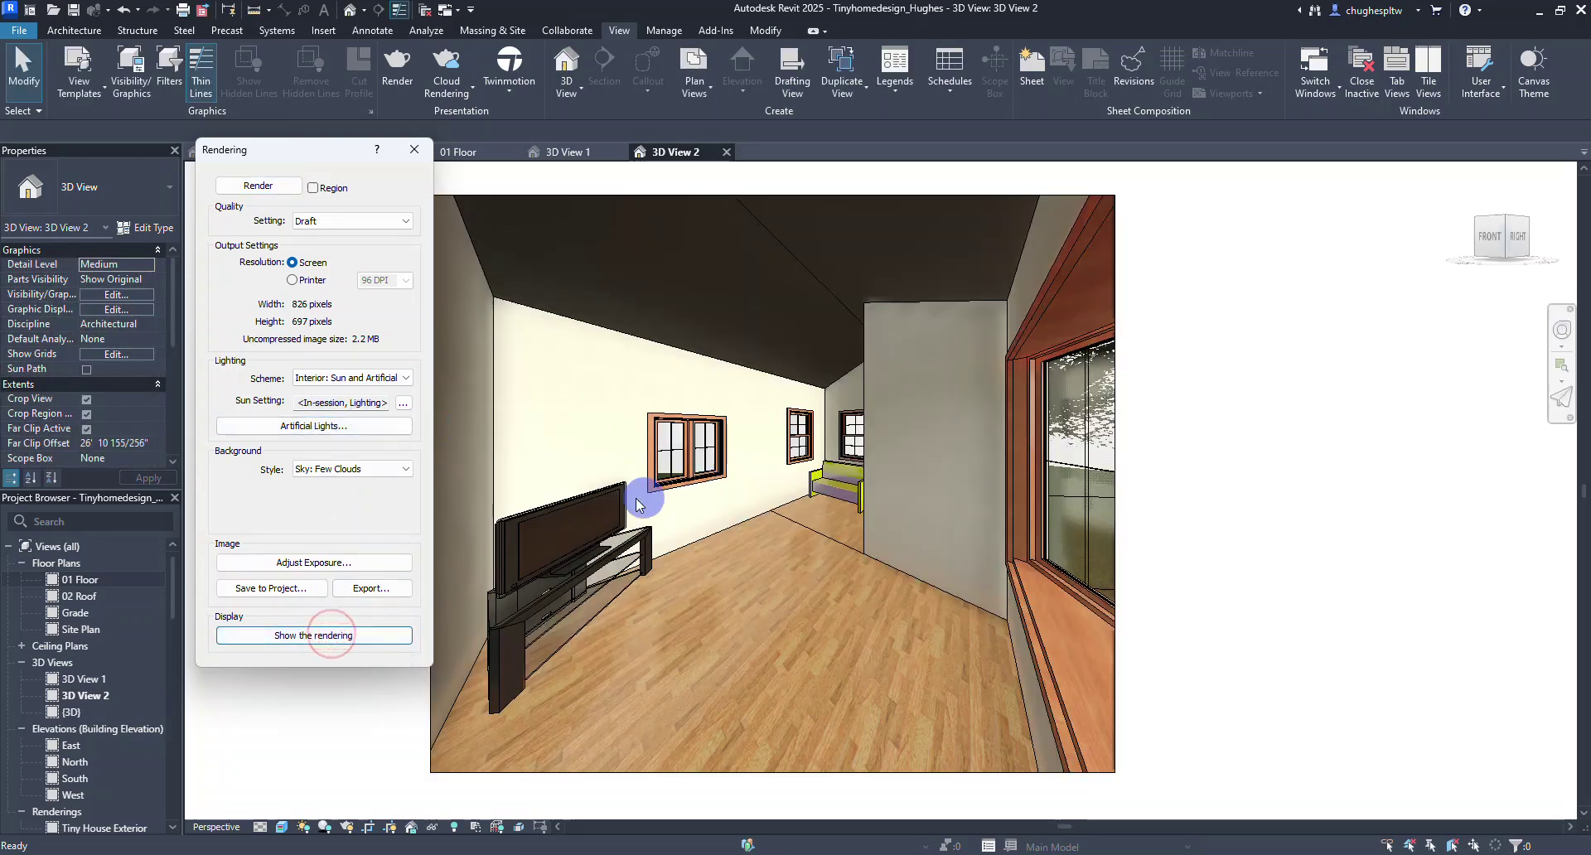
{"action": "left_click", "coordinate": [297, 635]}
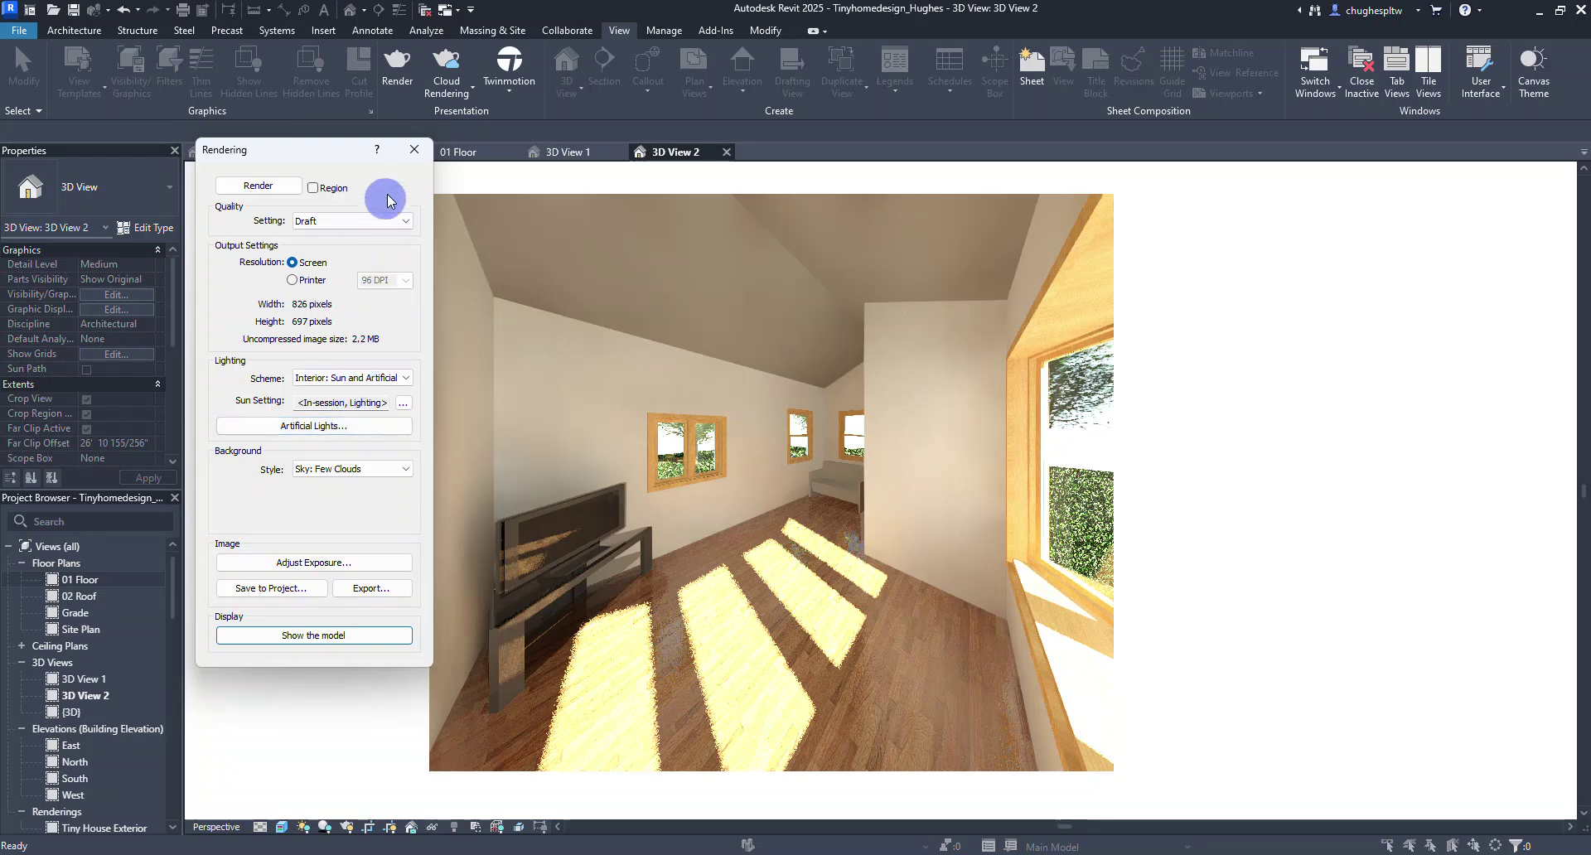
{"action": "left_click", "coordinate": [415, 151]}
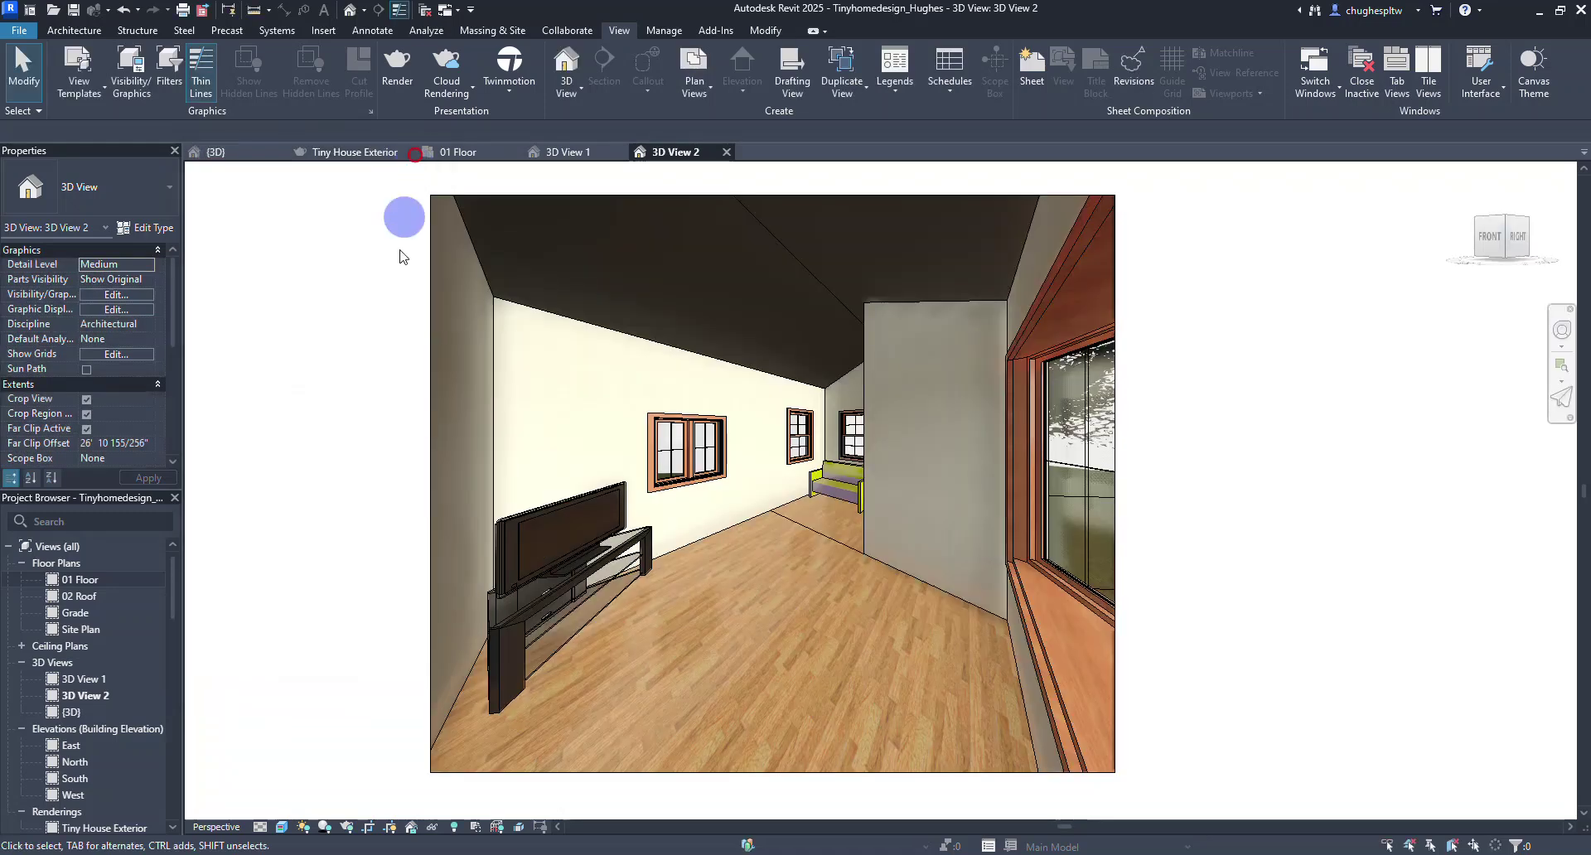
- From the 01 Floor plan, browse the Autodesk family library filtered to Lighting
{"action": "double_click", "coordinate": [83, 580]}
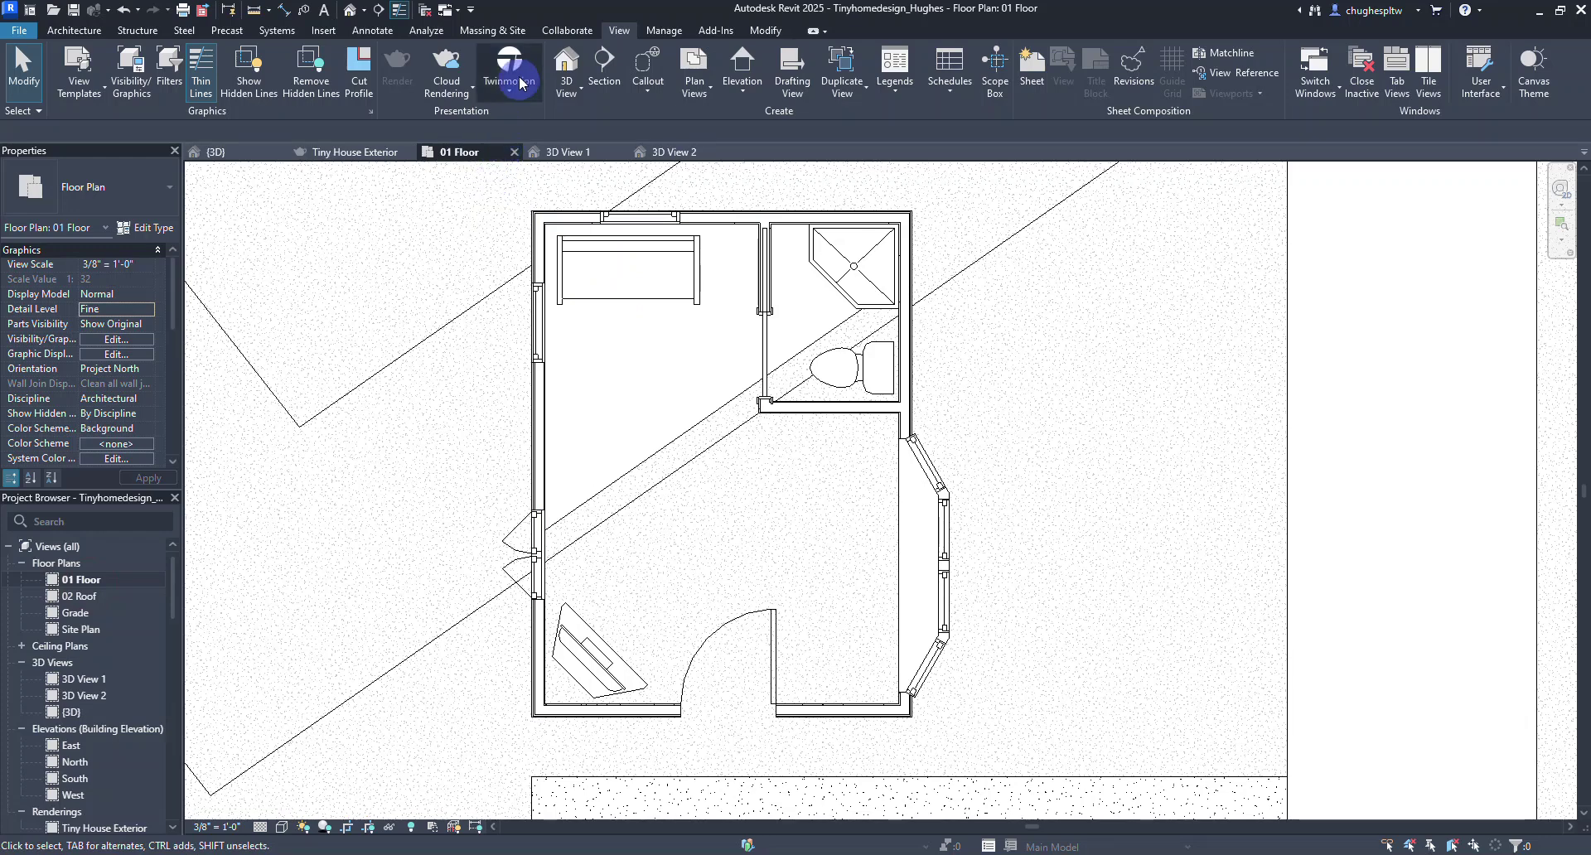
{"action": "left_click", "coordinate": [325, 31]}
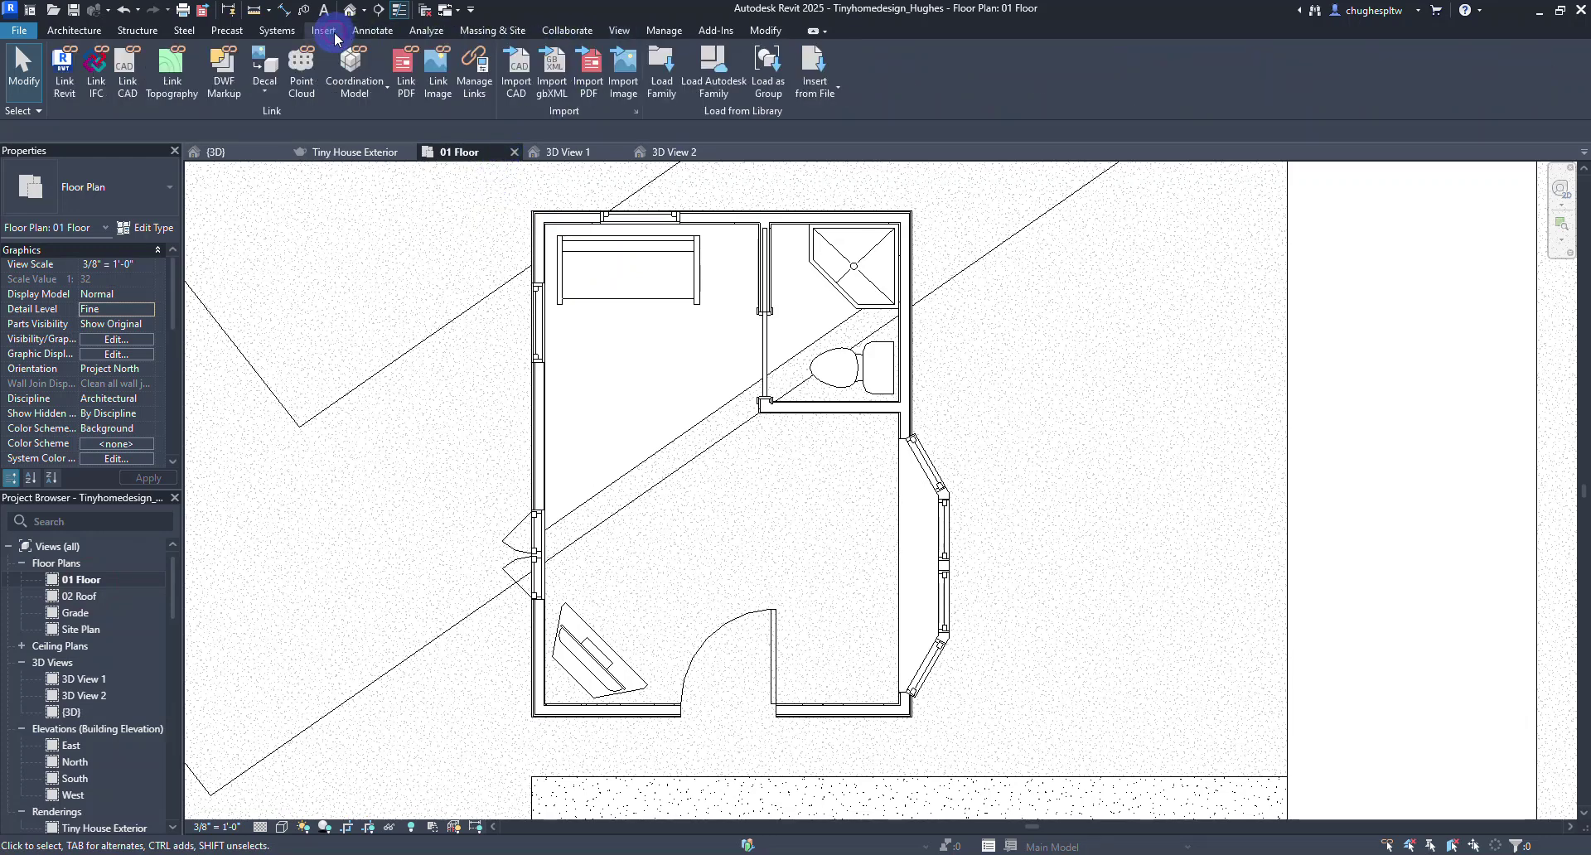
{"action": "left_click", "coordinate": [714, 78]}
{"action": "scroll", "coordinate": [348, 334], "scroll_direction": "down", "scroll_amount": 5}
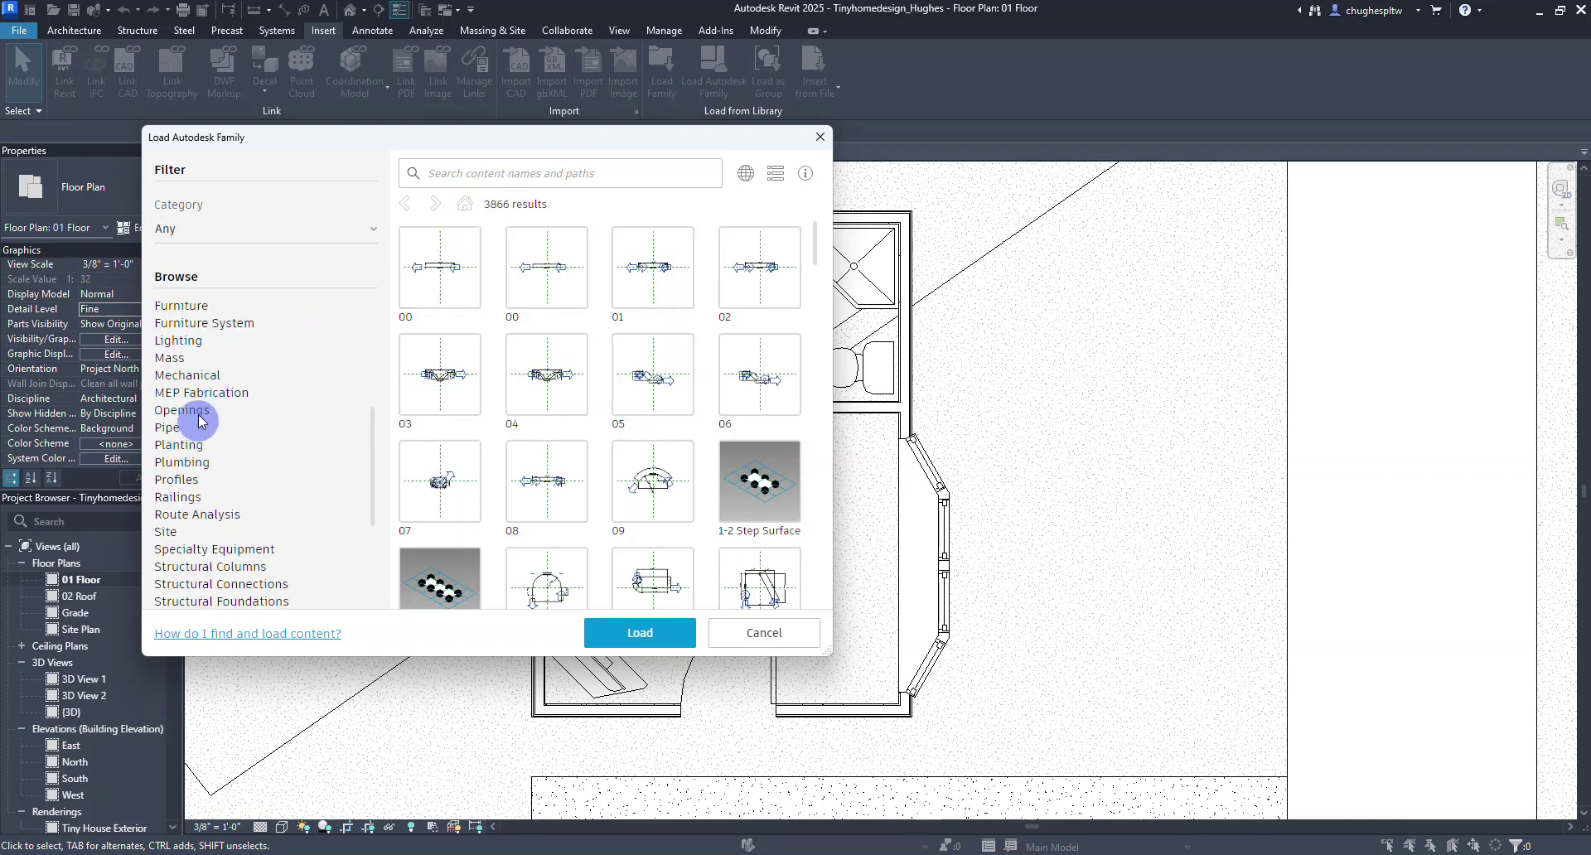
{"action": "left_click", "coordinate": [186, 341]}
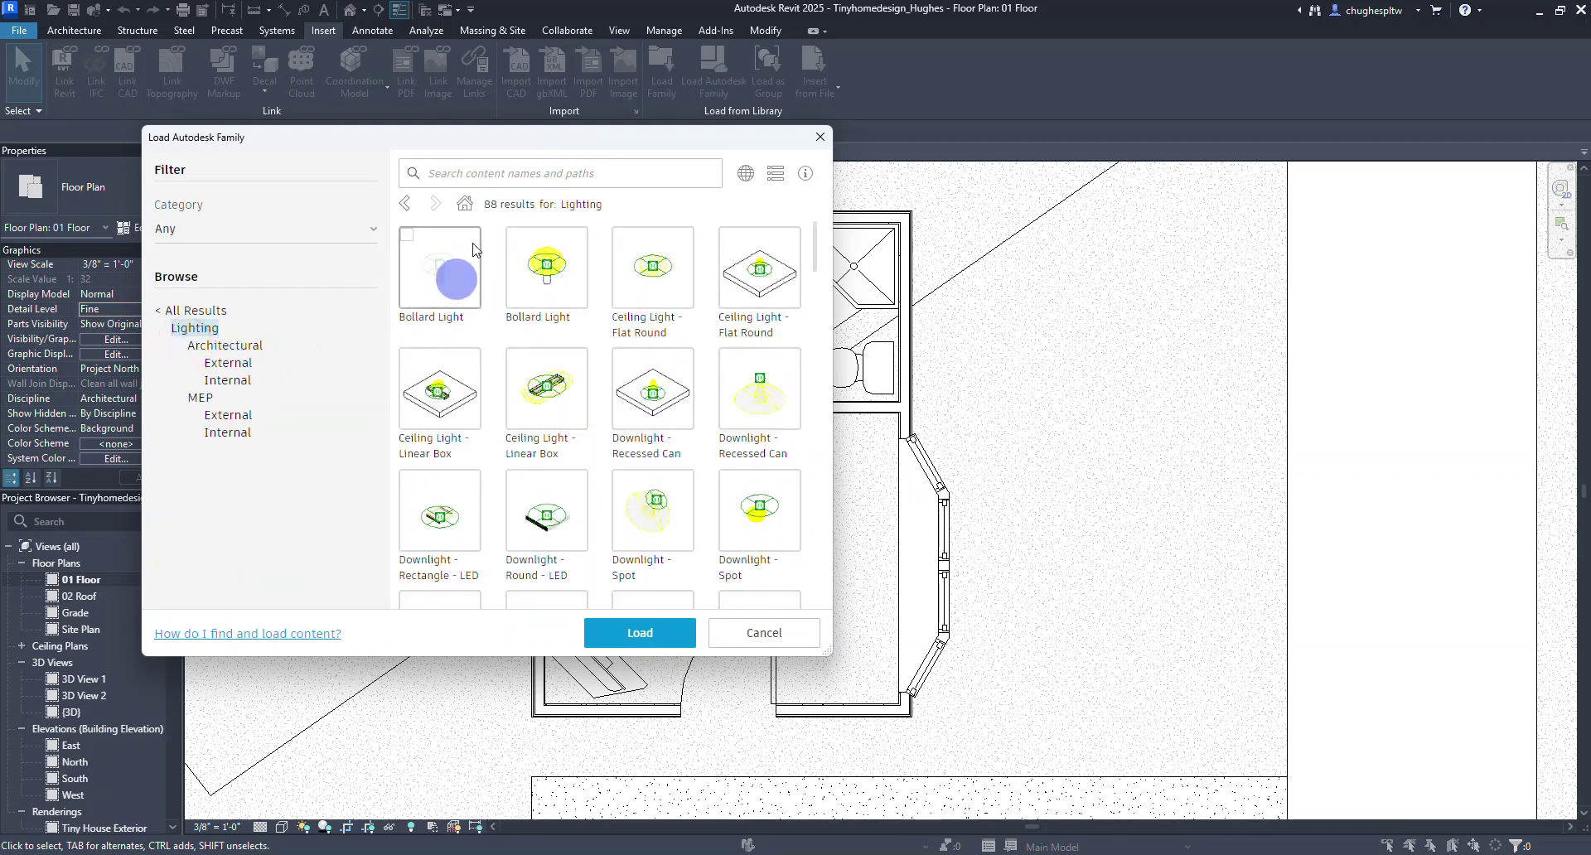
- Search the library for 'studio light' and load the second Studio Light family
{"action": "left_click", "coordinate": [482, 172]}
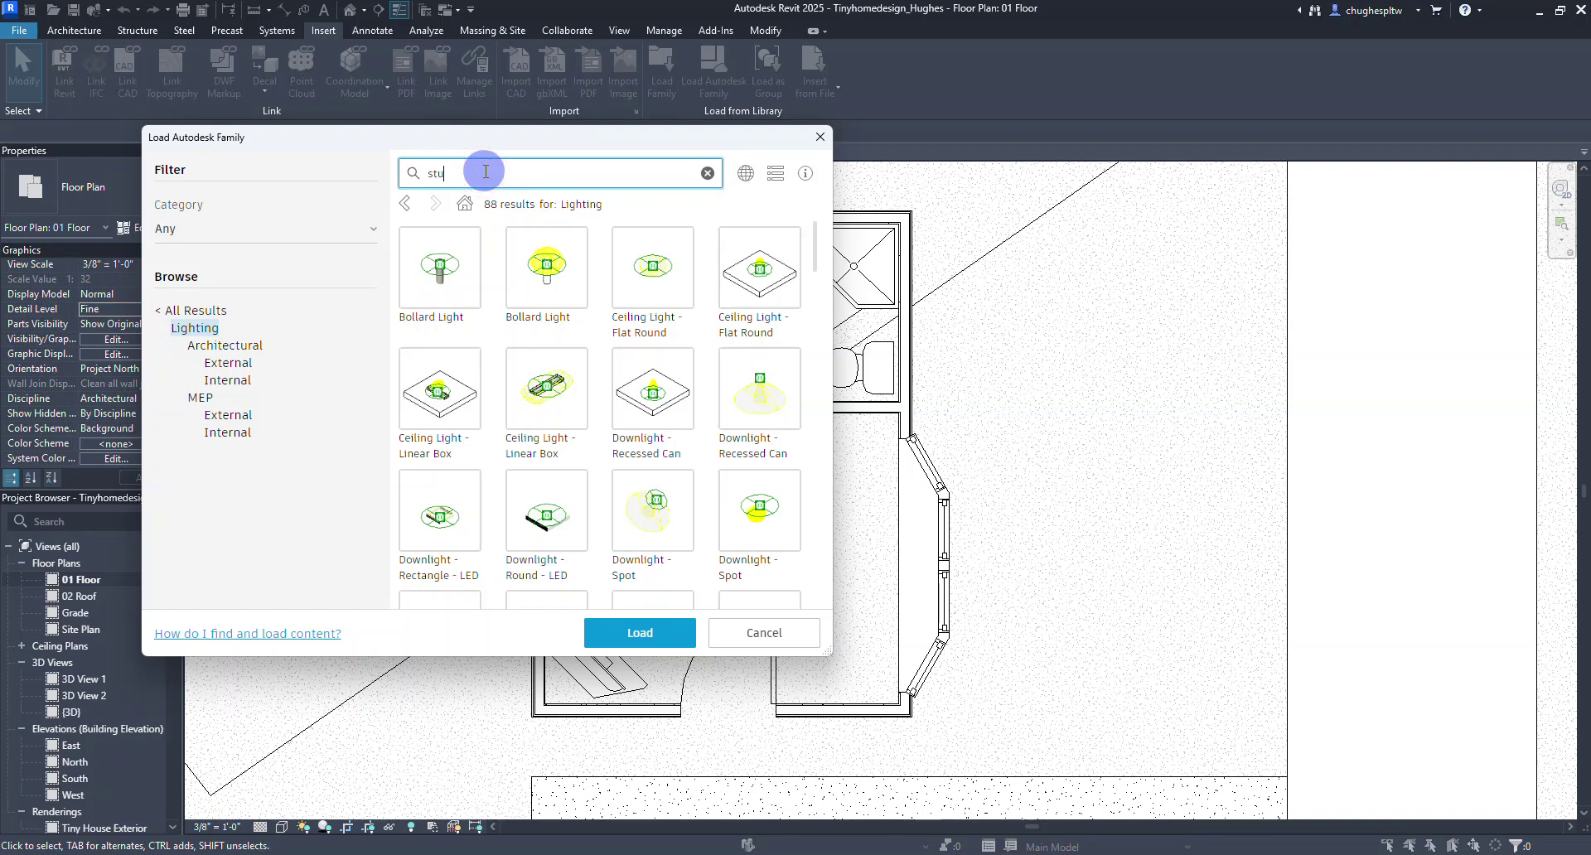
{"action": "type", "text": "studio light"}
{"action": "key", "text": "Return"}
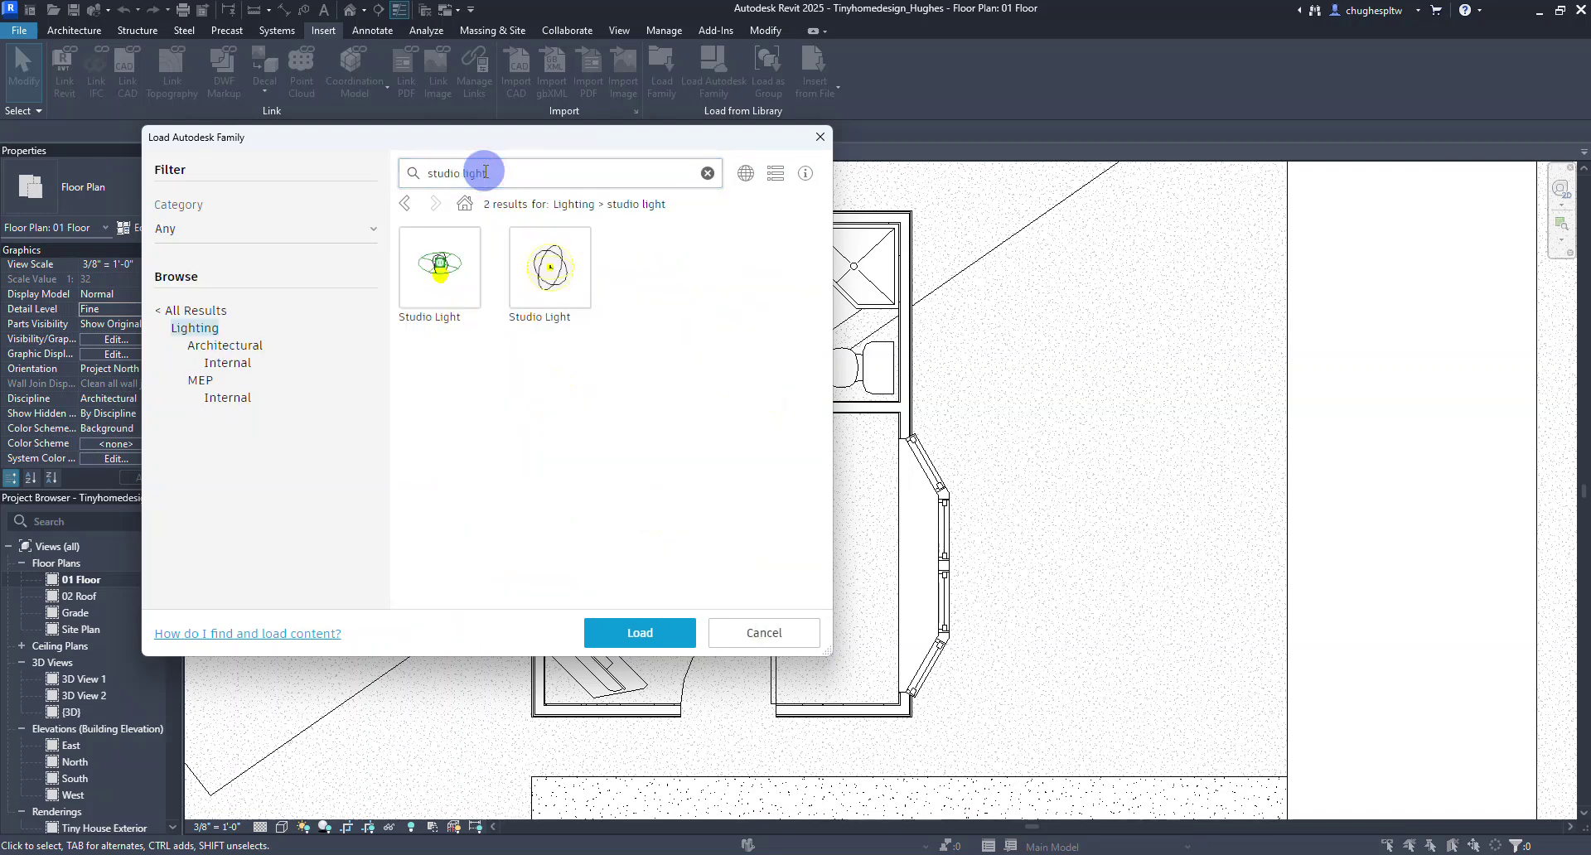
{"action": "left_click", "coordinate": [570, 270]}
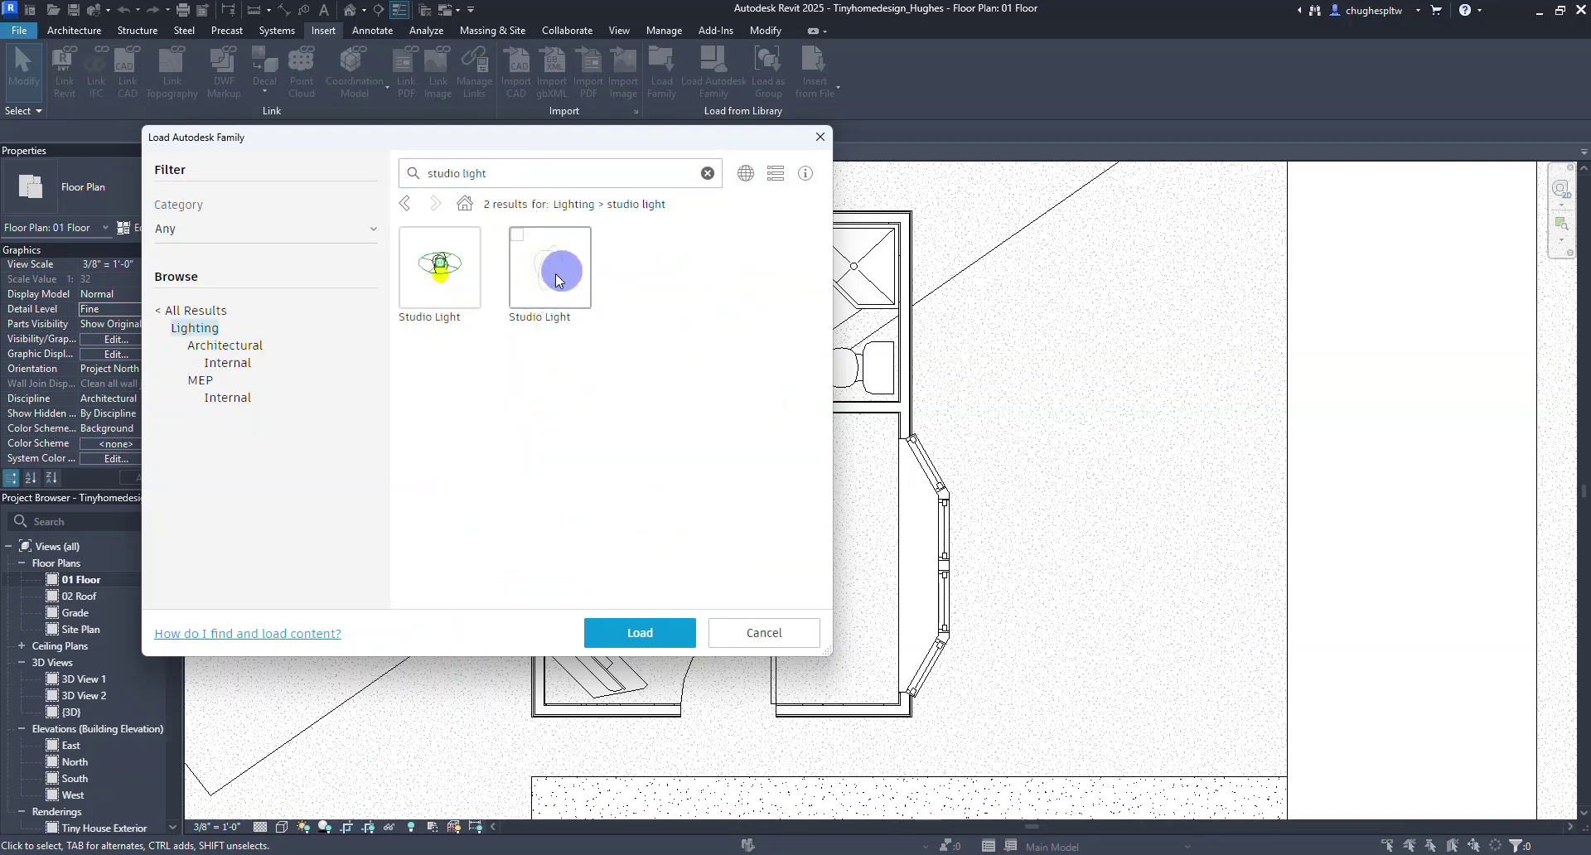
{"action": "left_click", "coordinate": [640, 633]}
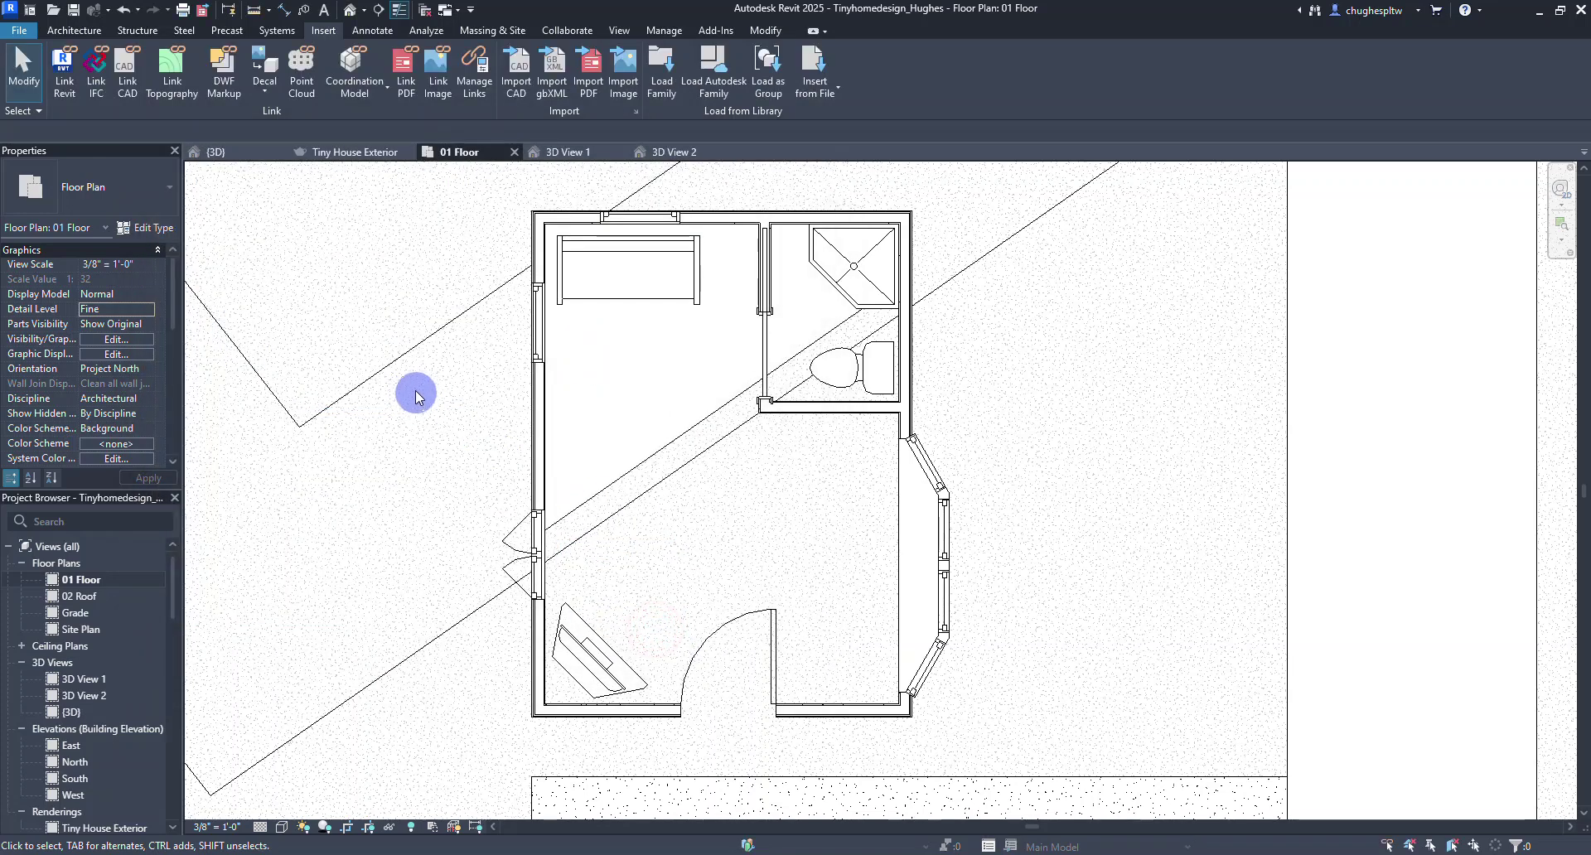
- Place two Studio Light 277V fixtures in the upper bedroom near the bathroom wall
{"action": "left_click", "coordinate": [93, 29]}
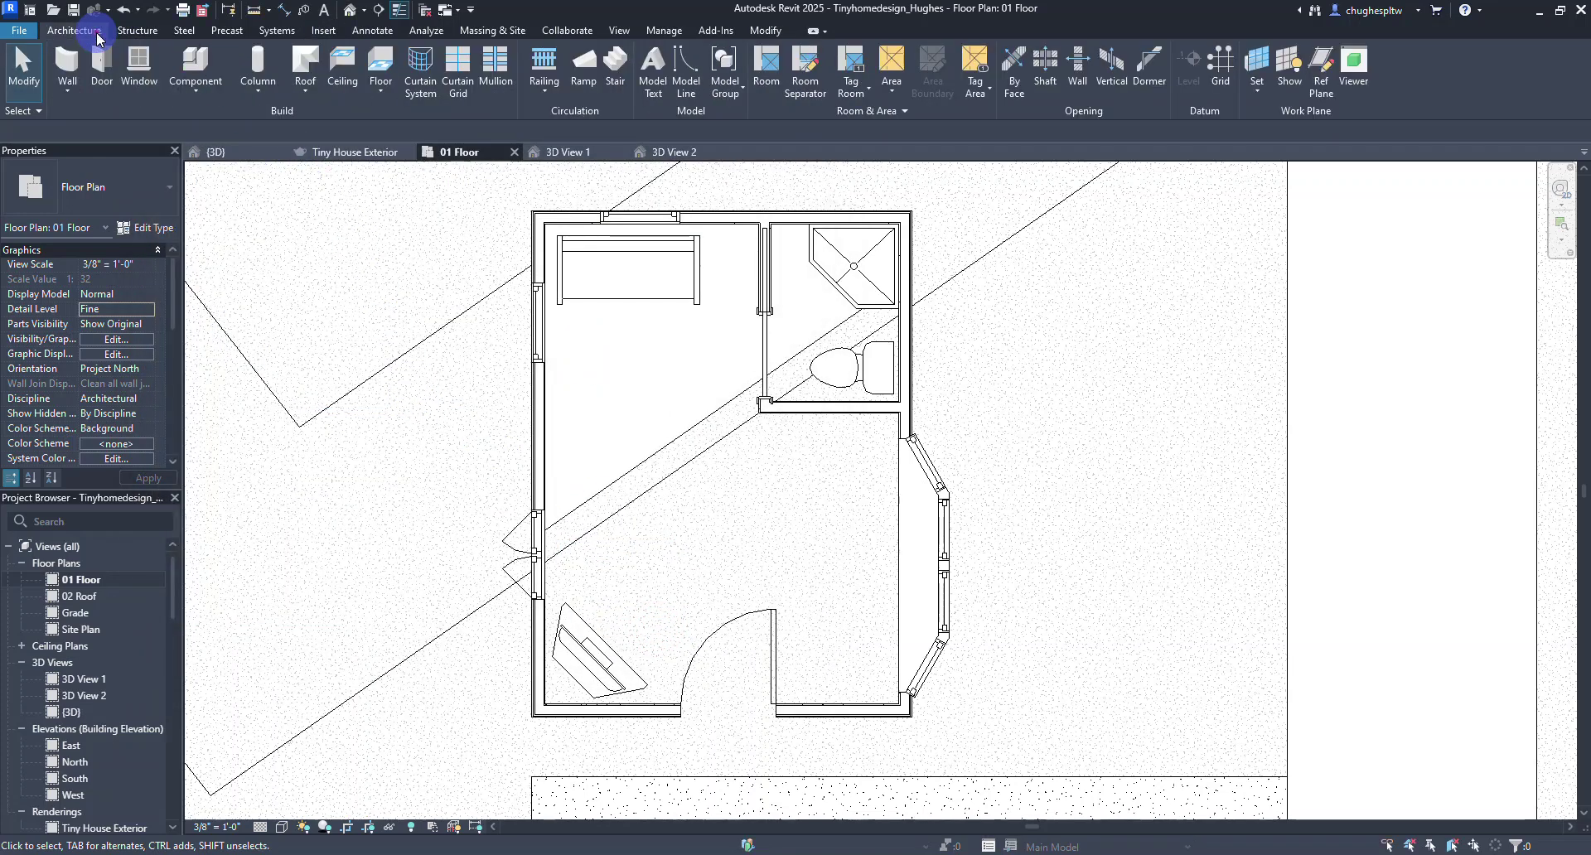
{"action": "left_click", "coordinate": [197, 59]}
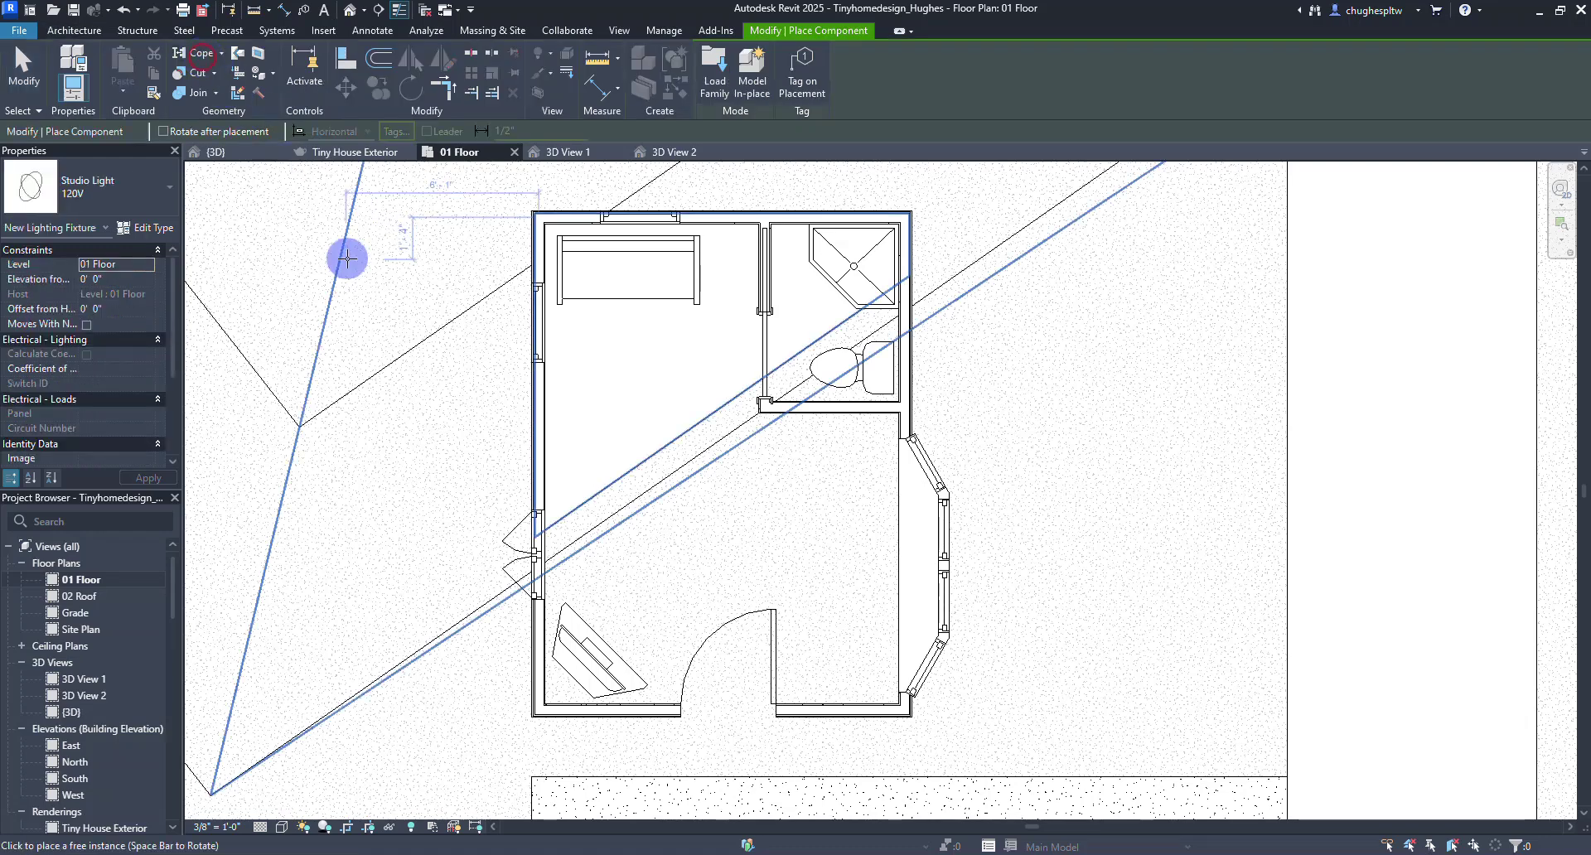
{"action": "left_click", "coordinate": [103, 198]}
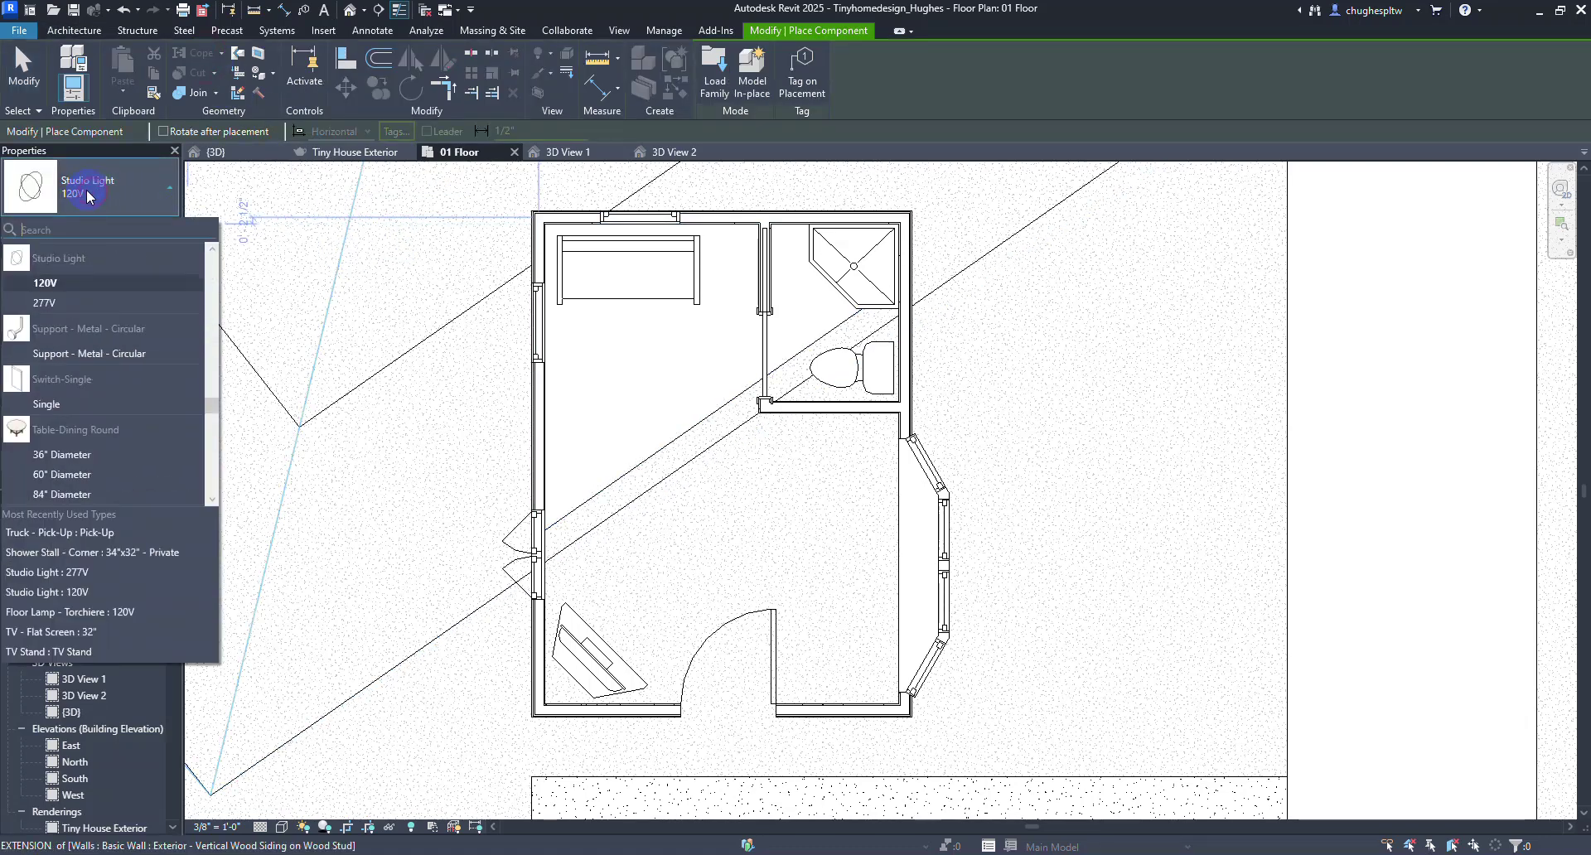
{"action": "left_click", "coordinate": [58, 304]}
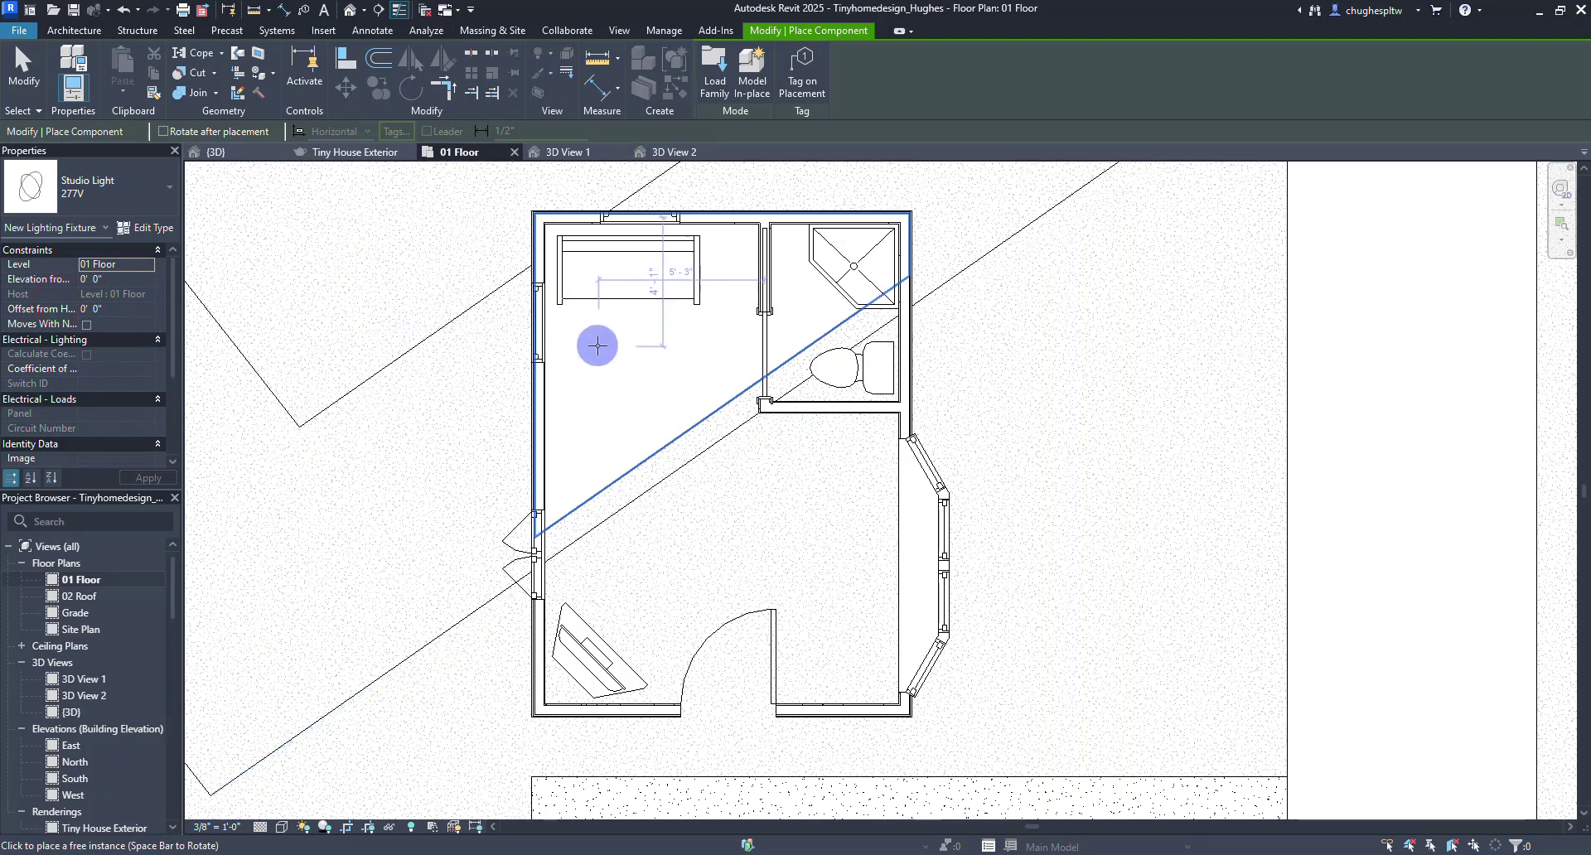
{"action": "left_click", "coordinate": [729, 271]}
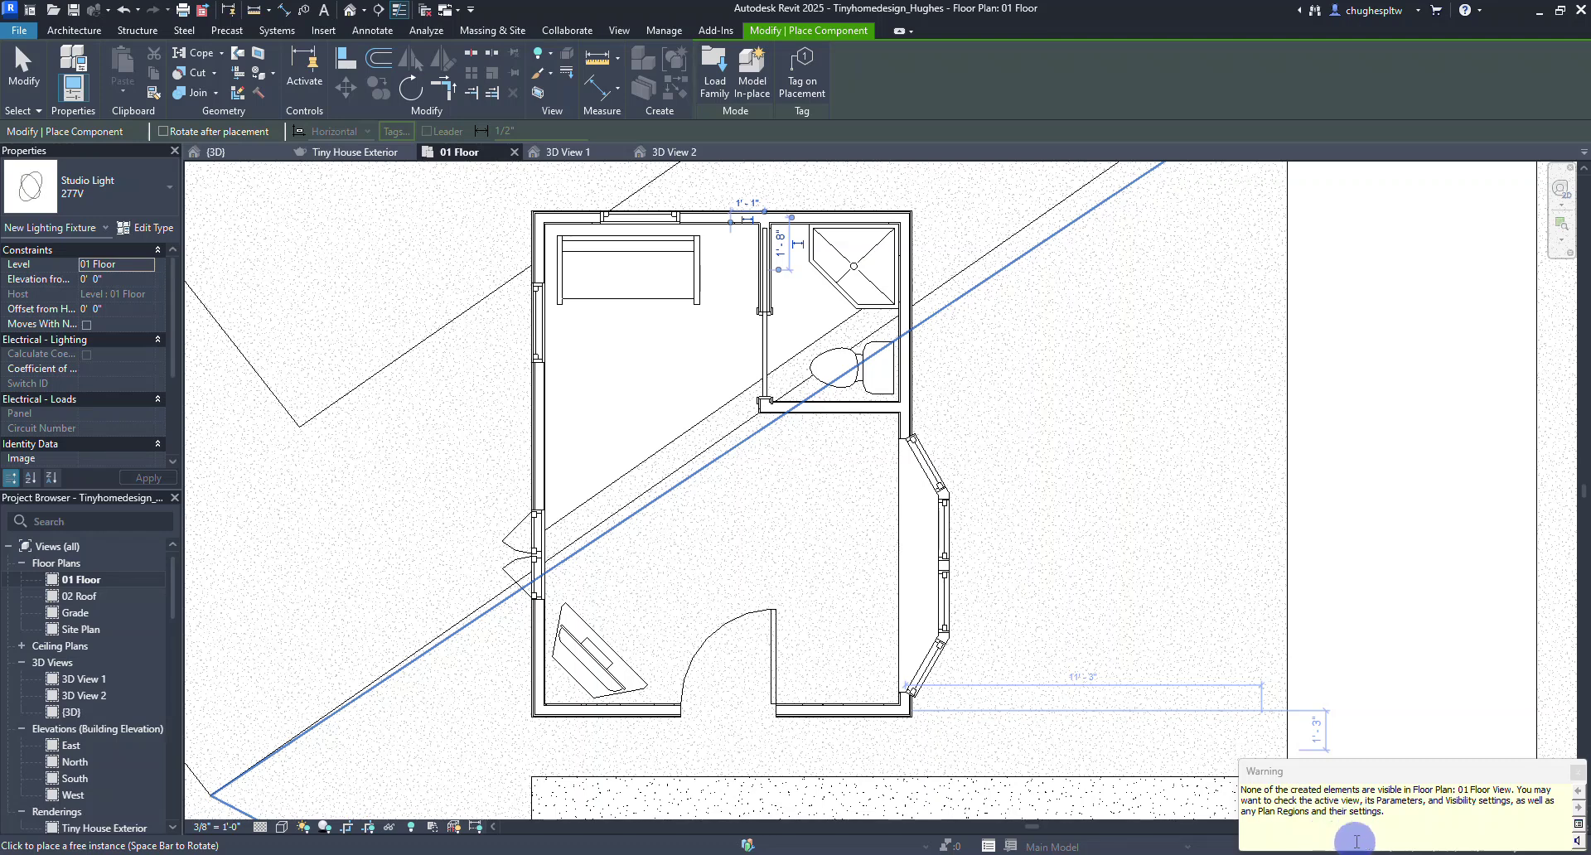
{"action": "left_click", "coordinate": [589, 344]}
{"action": "left_click", "coordinate": [678, 346]}
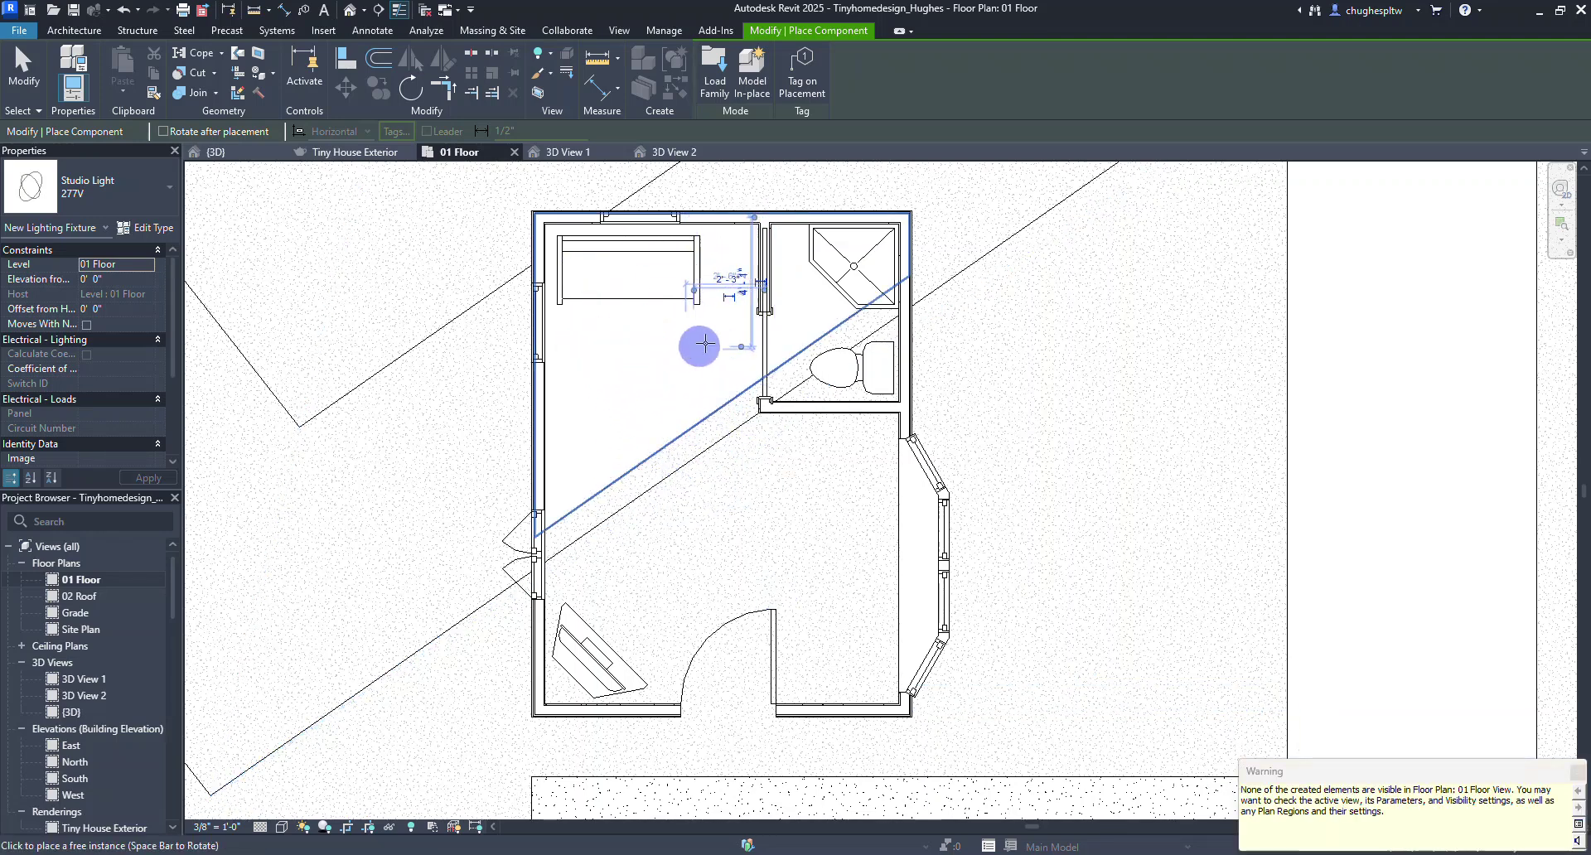
- Open the 3D View 2 perspective from the Project Browser
{"action": "scroll", "coordinate": [105, 707], "scroll_direction": "down", "scroll_amount": 2}
{"action": "scroll", "coordinate": [119, 691], "scroll_direction": "up", "scroll_amount": 1}
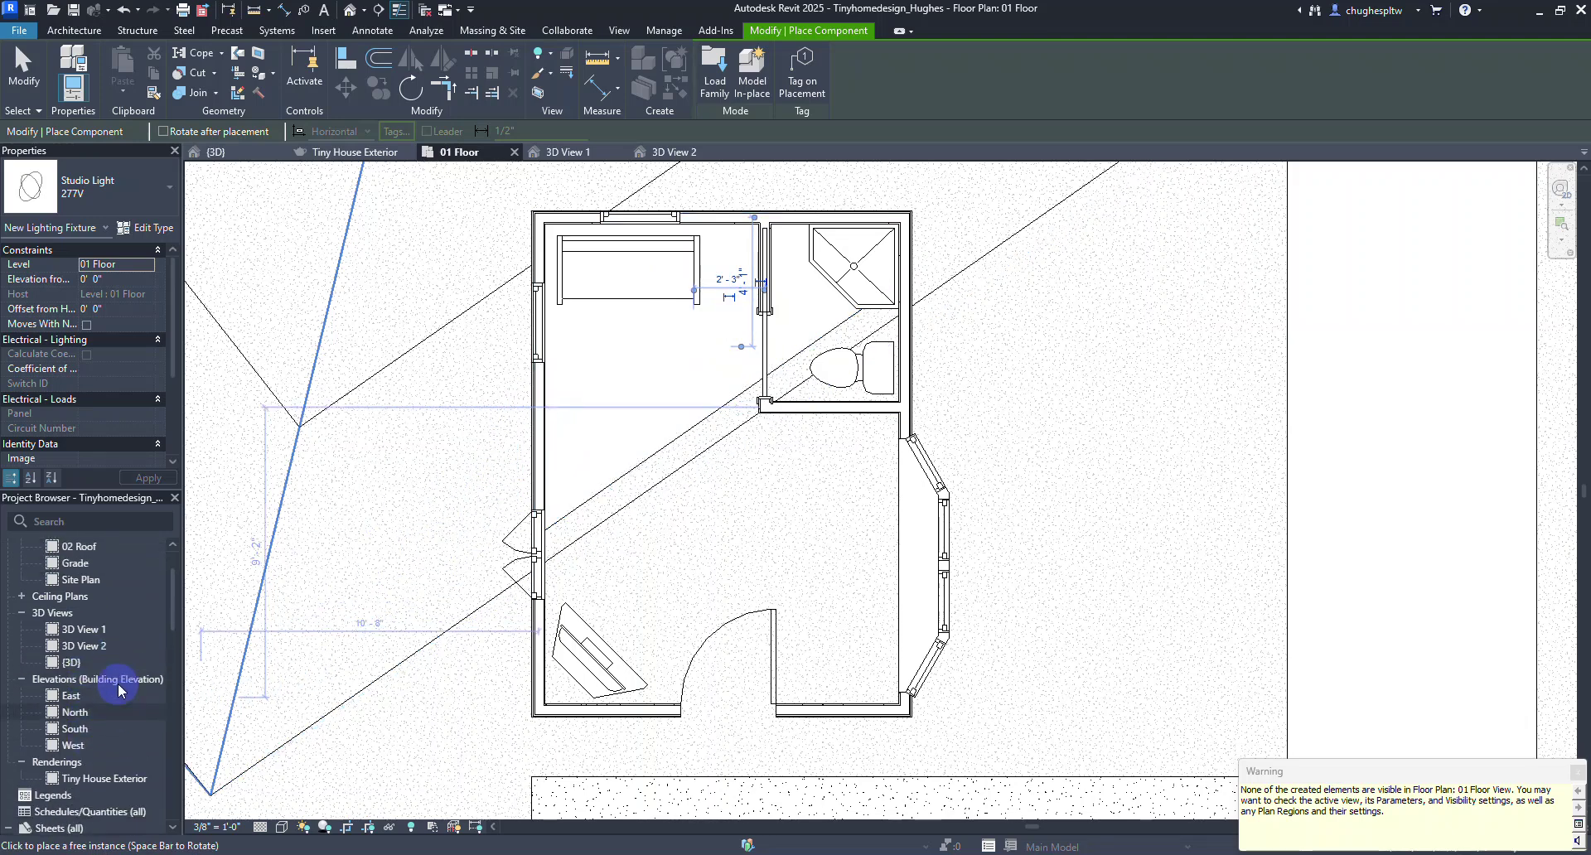
{"action": "double_click", "coordinate": [81, 644]}
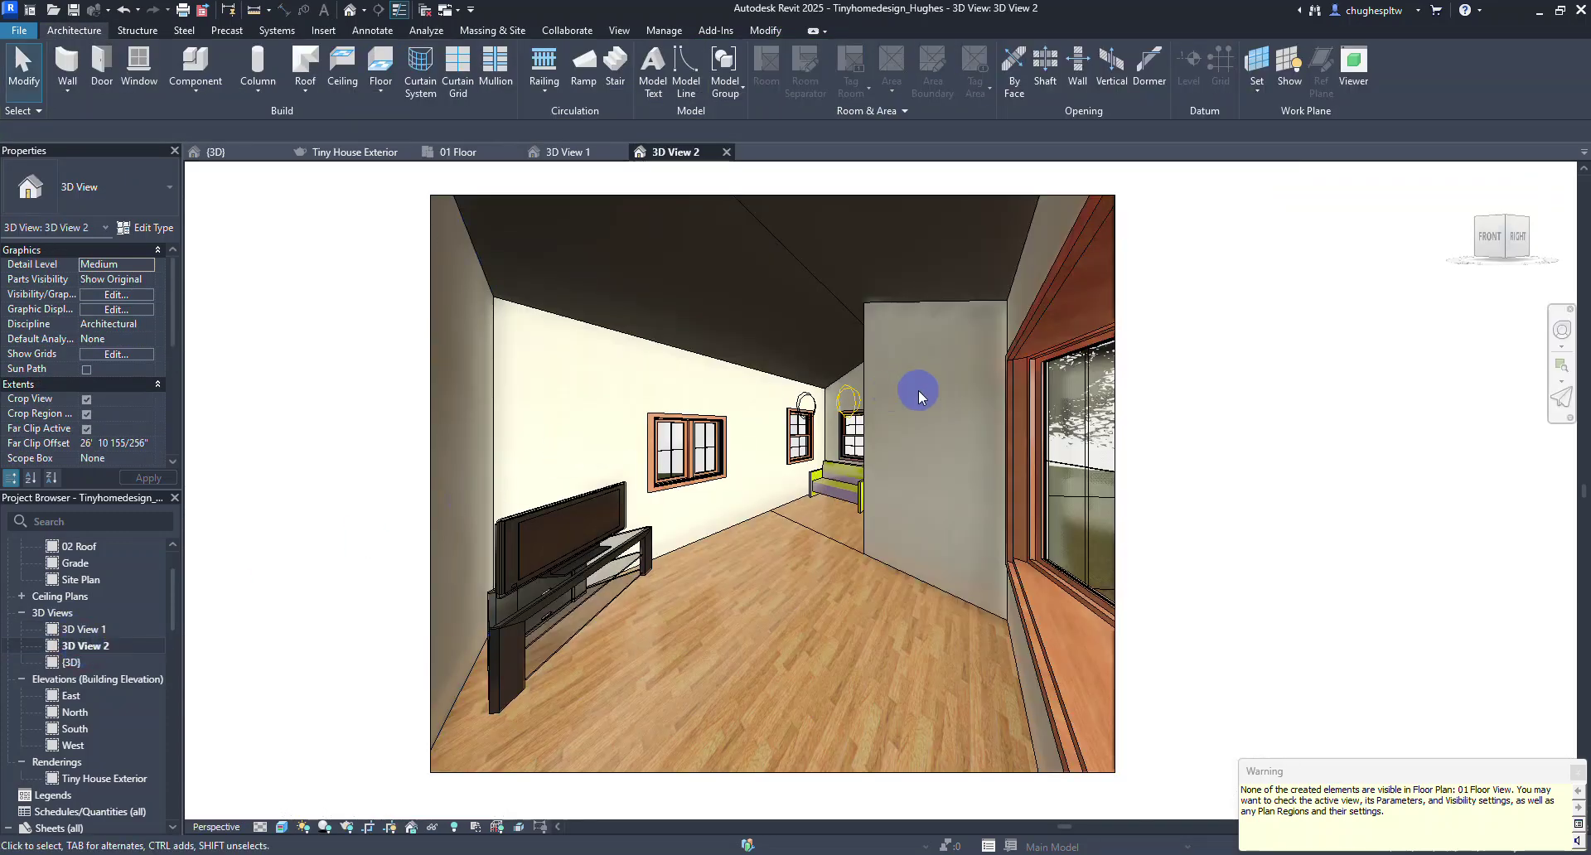
{"action": "scroll", "coordinate": [911, 392], "scroll_direction": "up", "scroll_amount": 6}
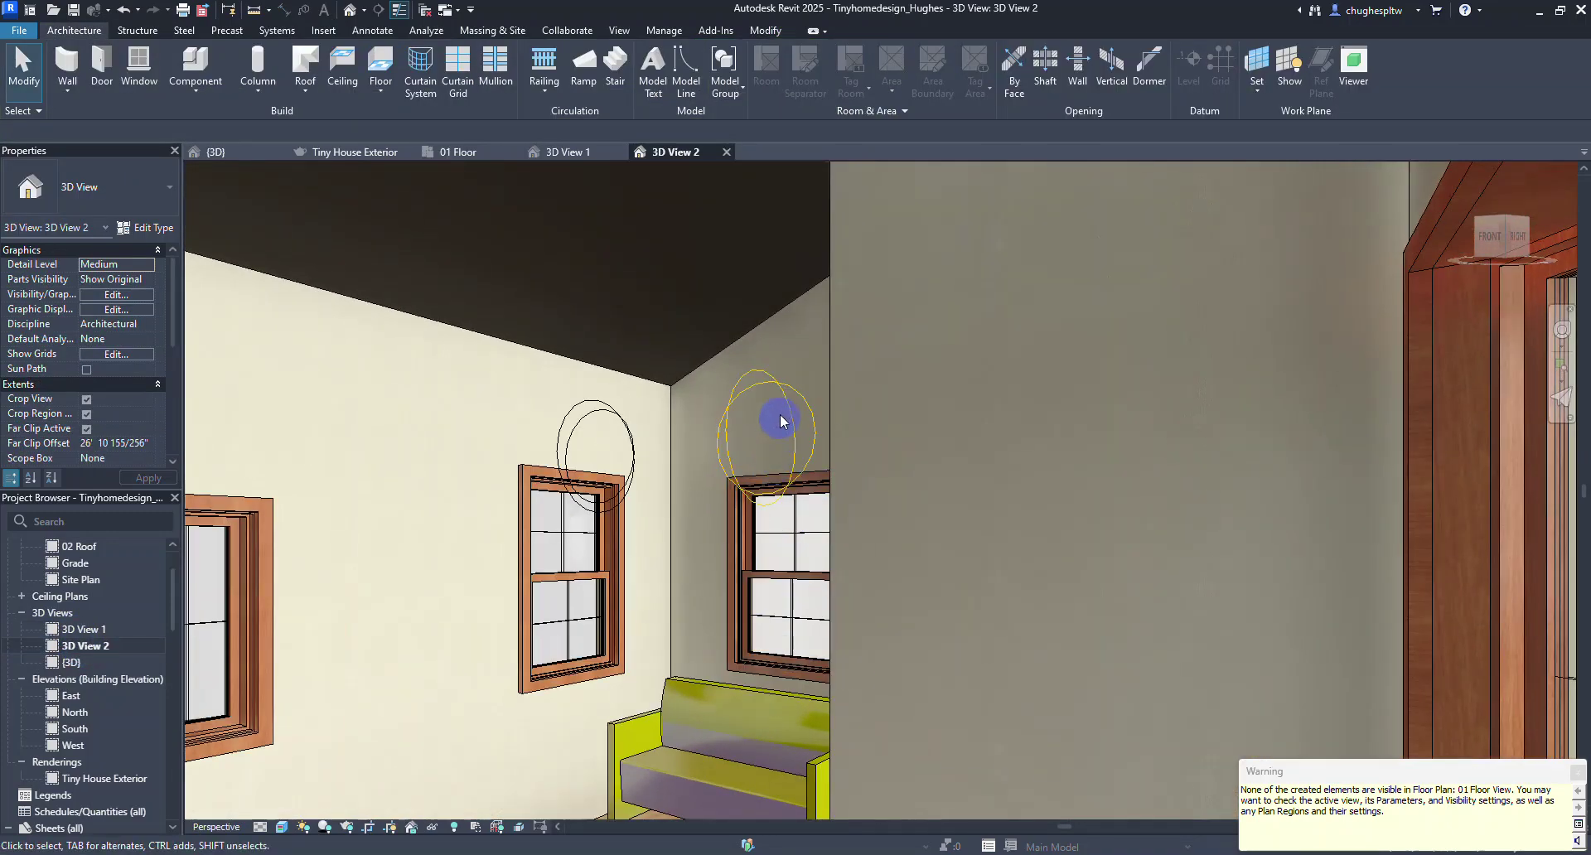
{"action": "scroll", "coordinate": [664, 461], "scroll_direction": "down", "scroll_amount": 8}
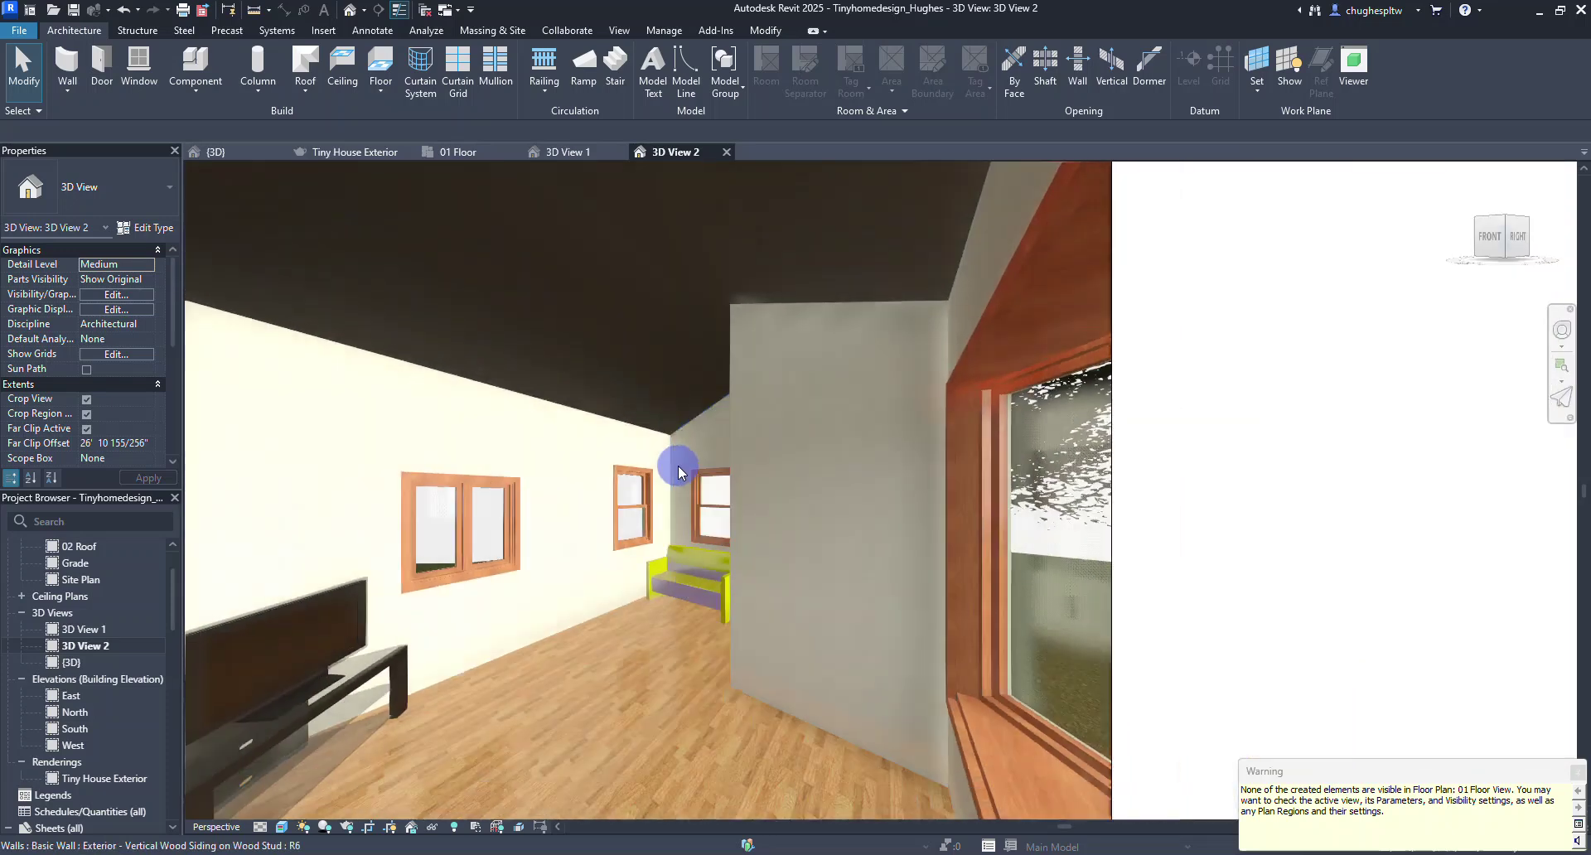
{"action": "middle_click_drag", "start_coordinate": [447, 455], "coordinate": [500, 437]}
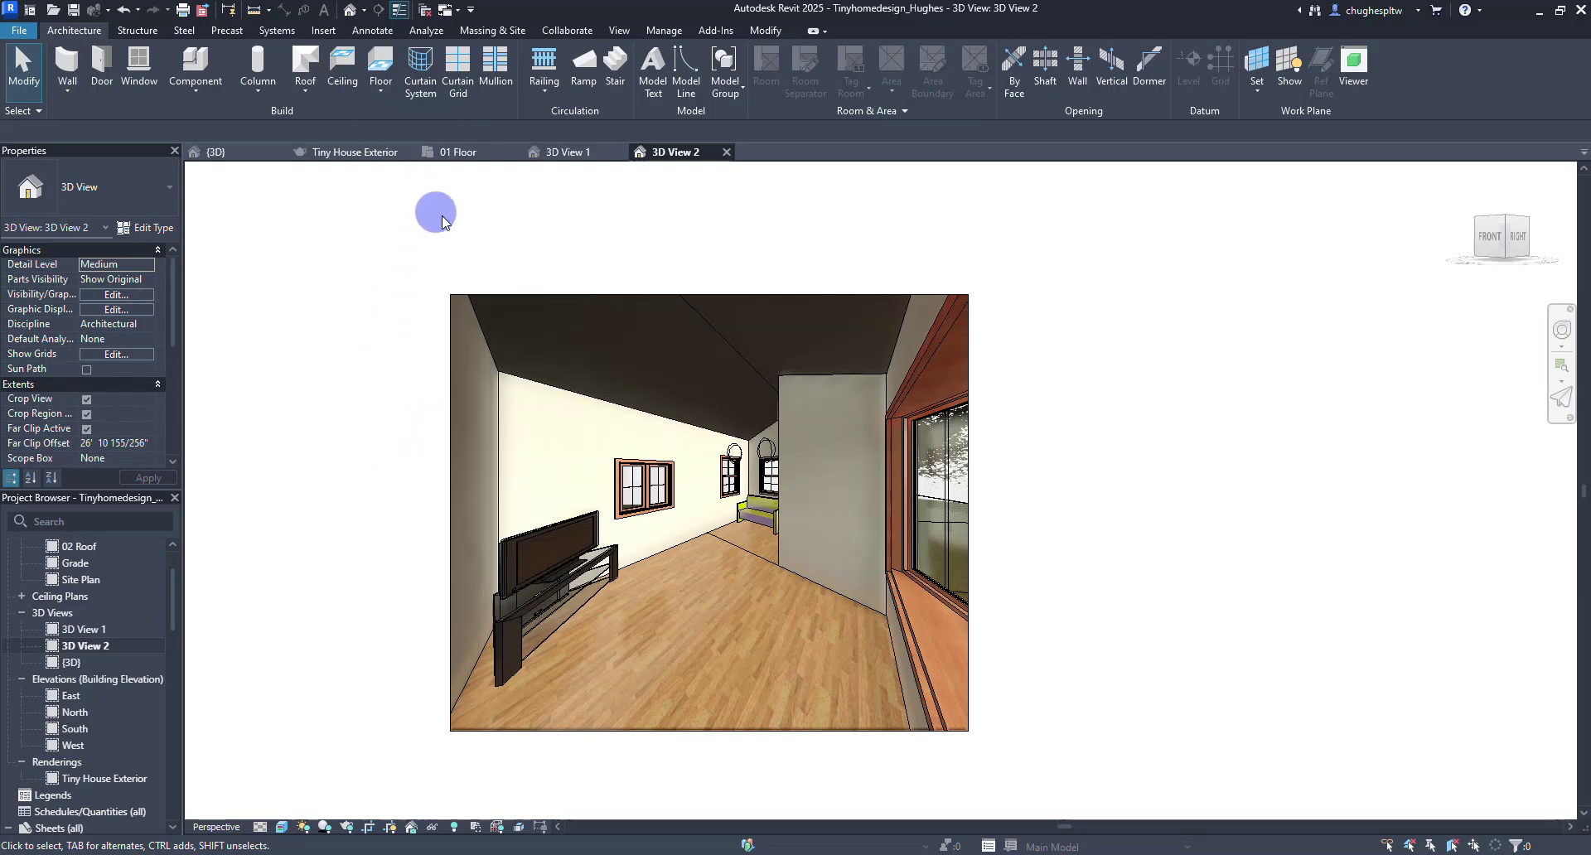
{"action": "left_click", "coordinate": [619, 30]}
- Render the bedroom at Draft with Interior: Sun and Artificial under Few Clouds, then inspect it
{"action": "left_click", "coordinate": [398, 62]}
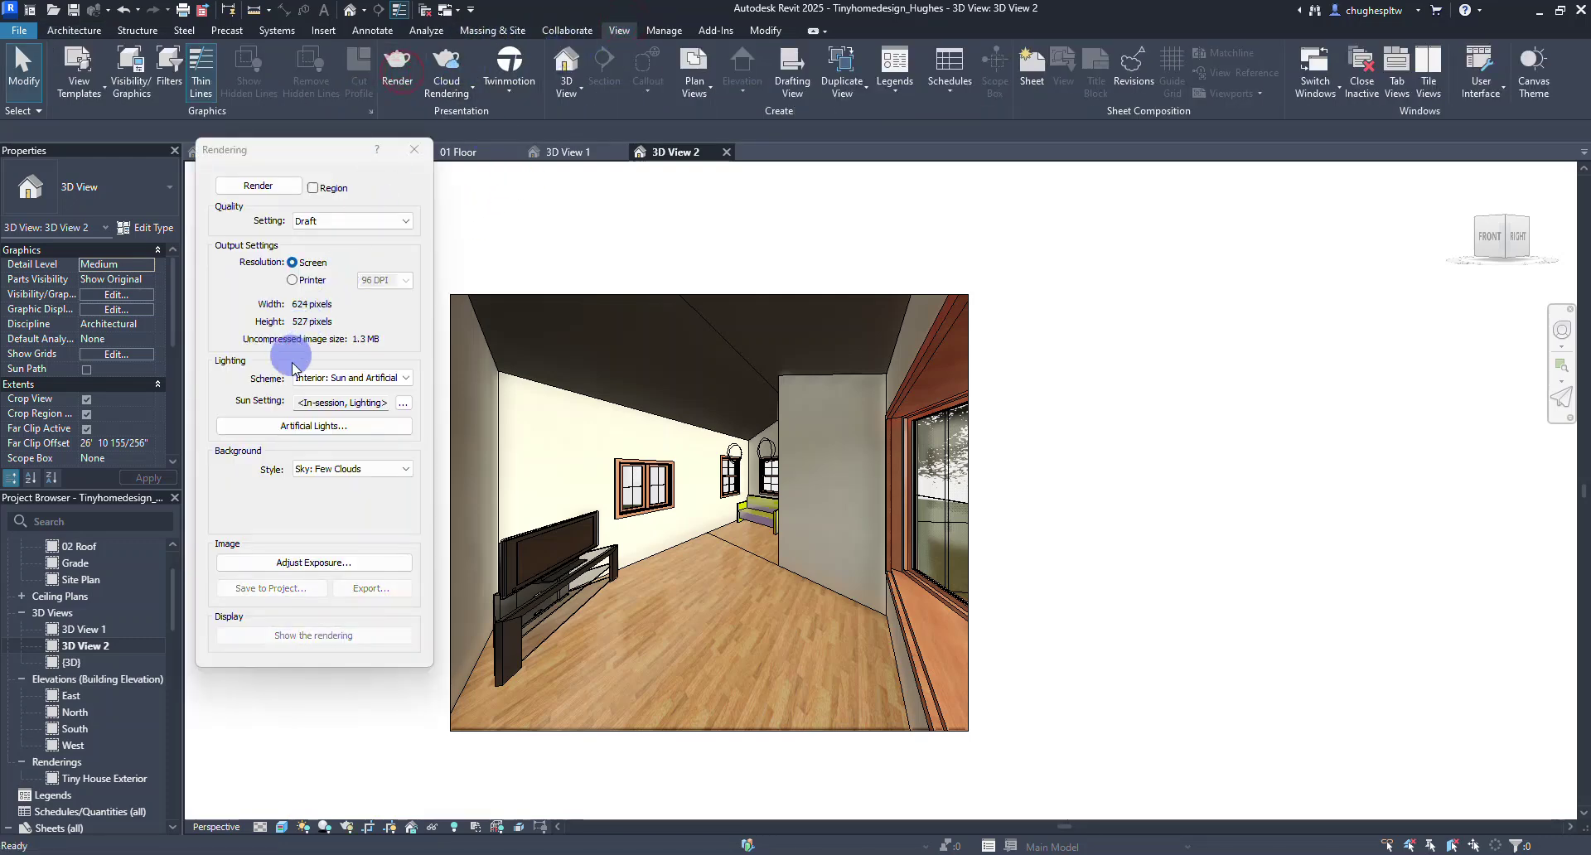
{"action": "left_click", "coordinate": [264, 184]}
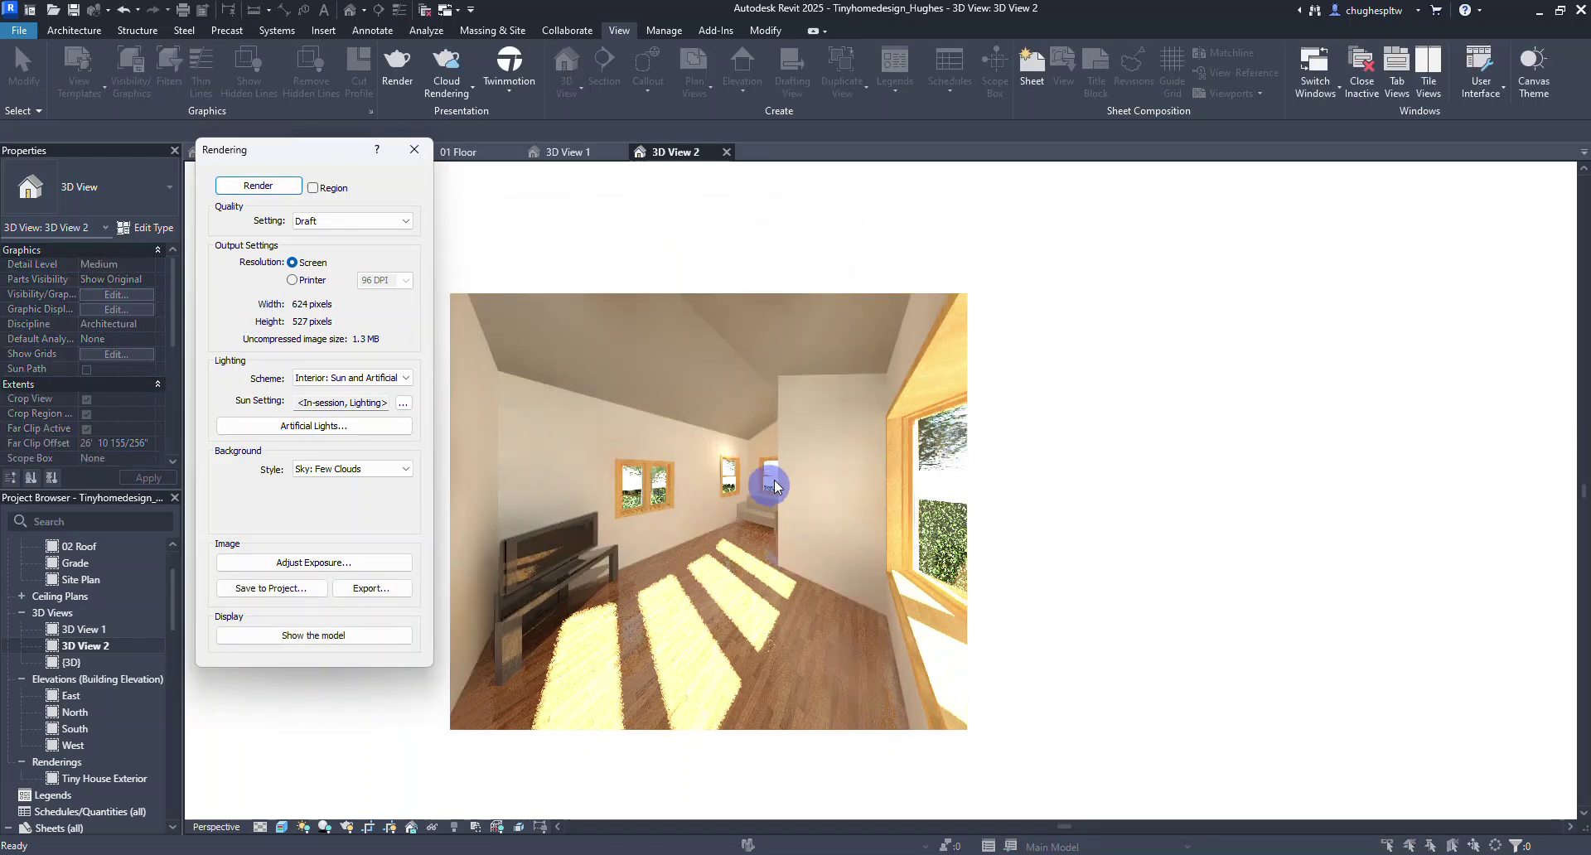
{"action": "scroll", "coordinate": [744, 457], "scroll_direction": "up", "scroll_amount": 1}
{"action": "scroll", "coordinate": [743, 457], "scroll_direction": "up", "scroll_amount": 4}
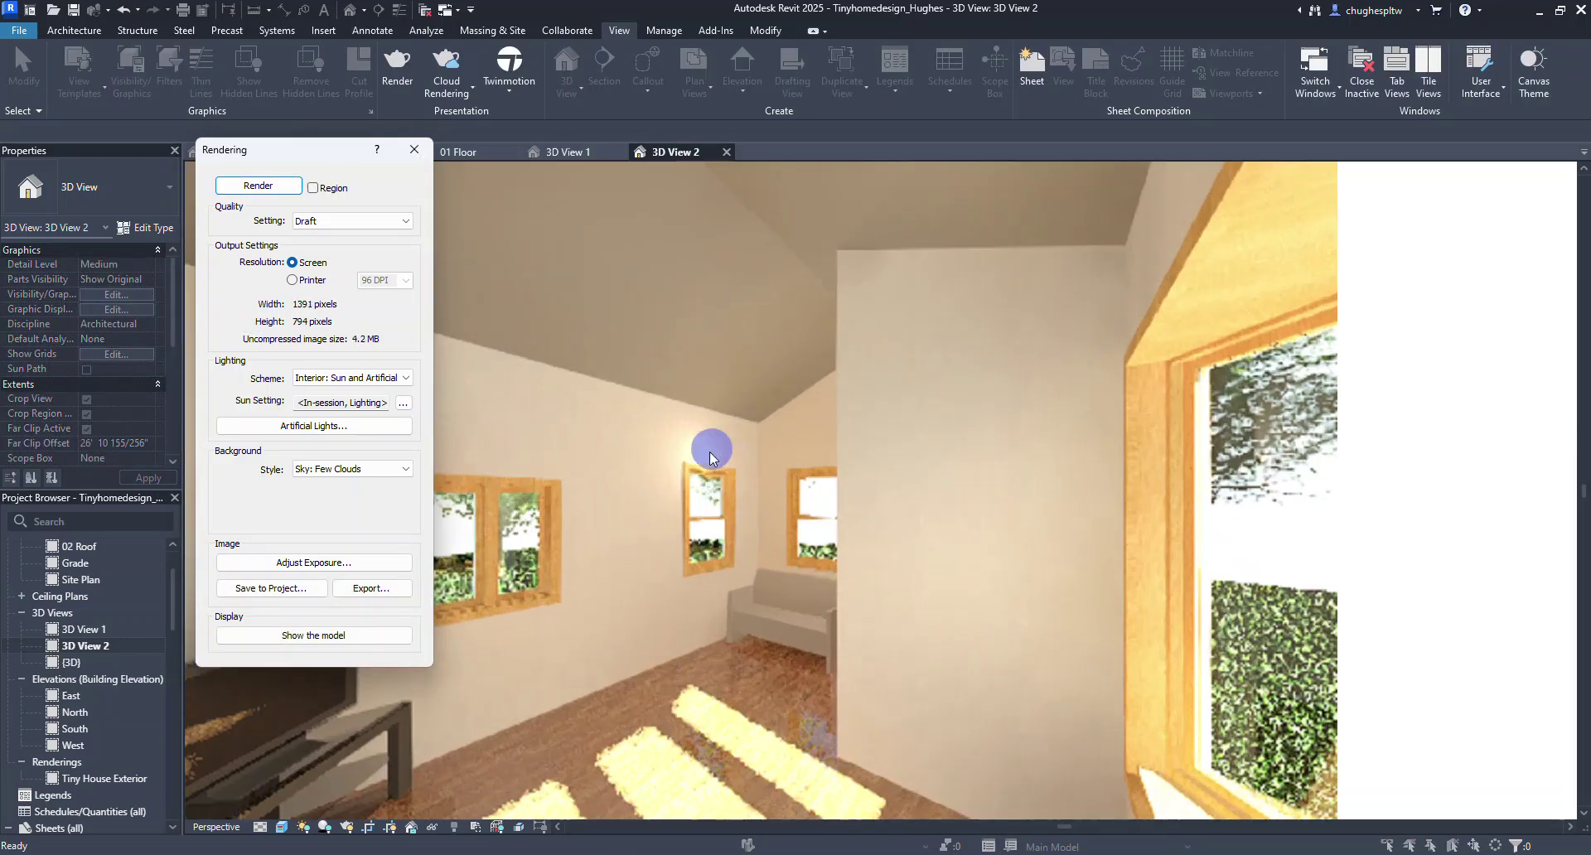
{"action": "scroll", "coordinate": [717, 450], "scroll_direction": "down", "scroll_amount": 5}
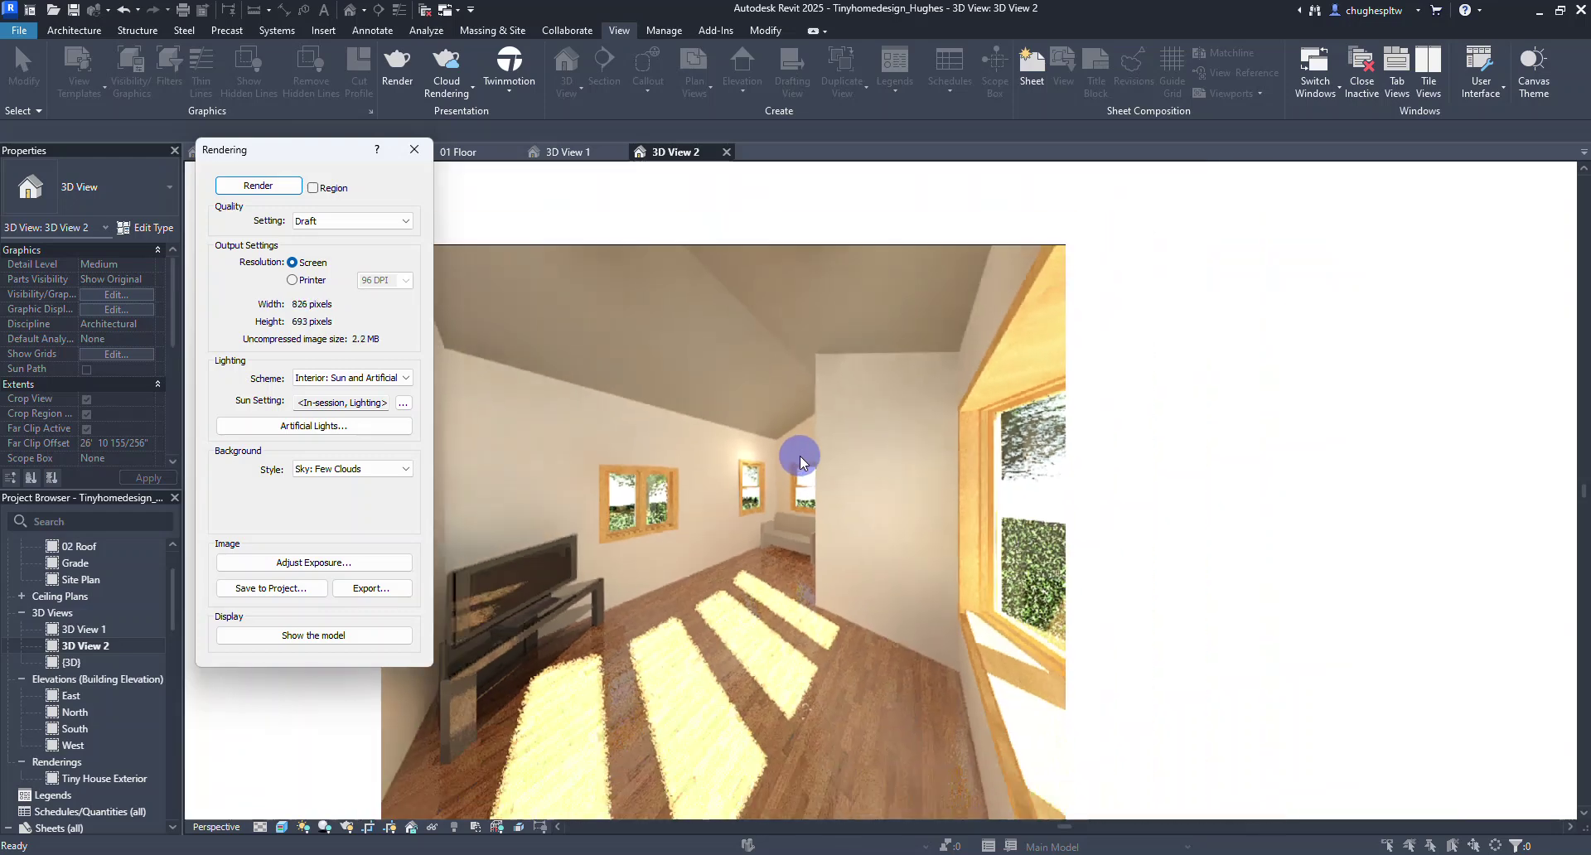
{"action": "scroll", "coordinate": [810, 442], "scroll_direction": "up", "scroll_amount": 1}
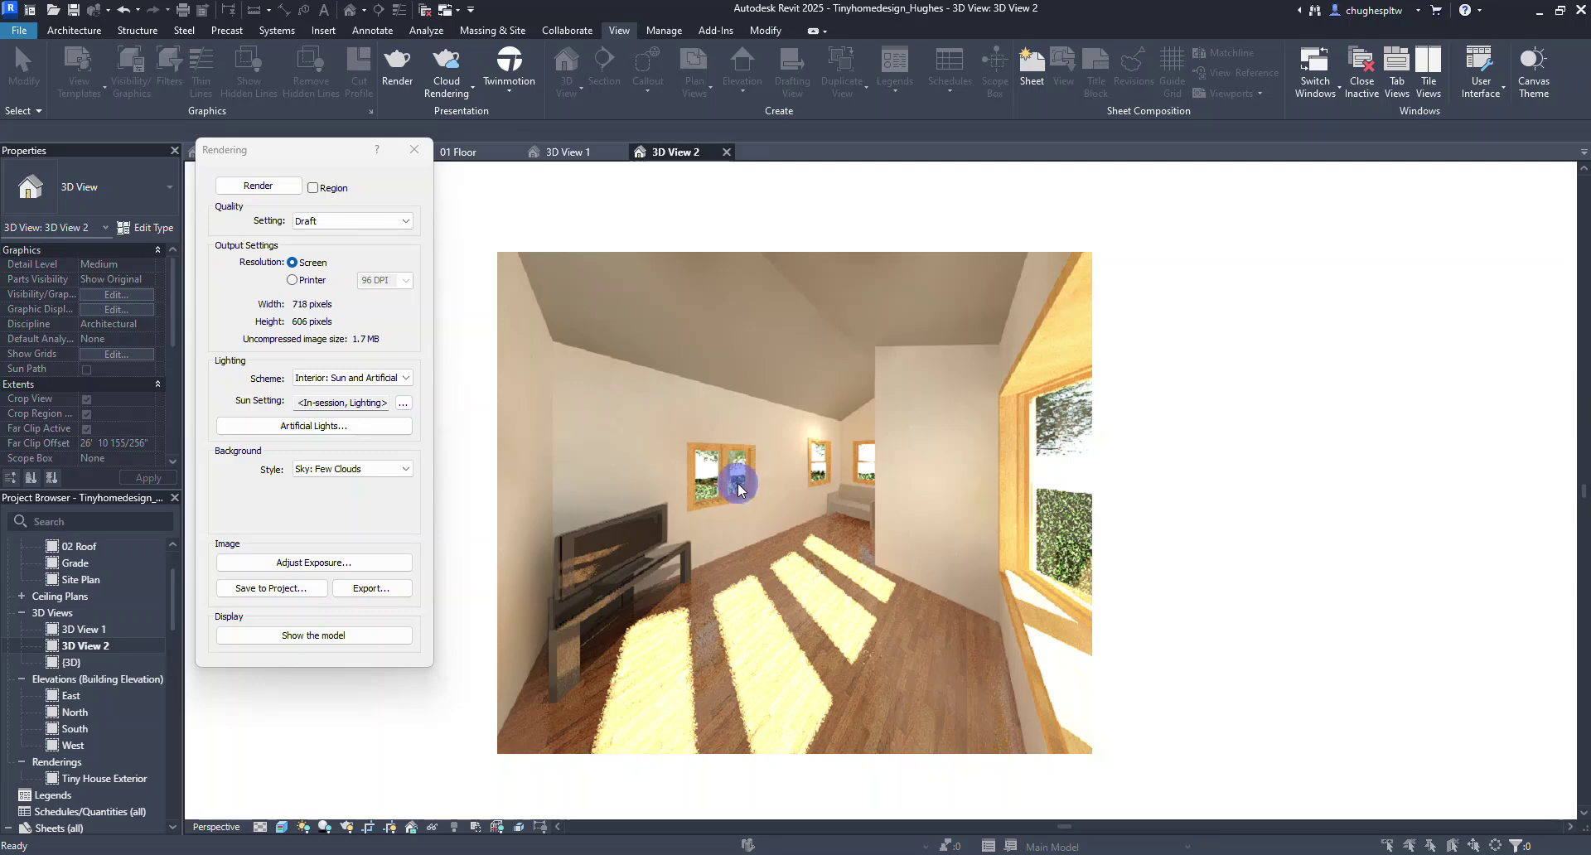
- Close the render and delete one of the newly placed light fixtures
{"action": "left_click", "coordinate": [414, 150]}
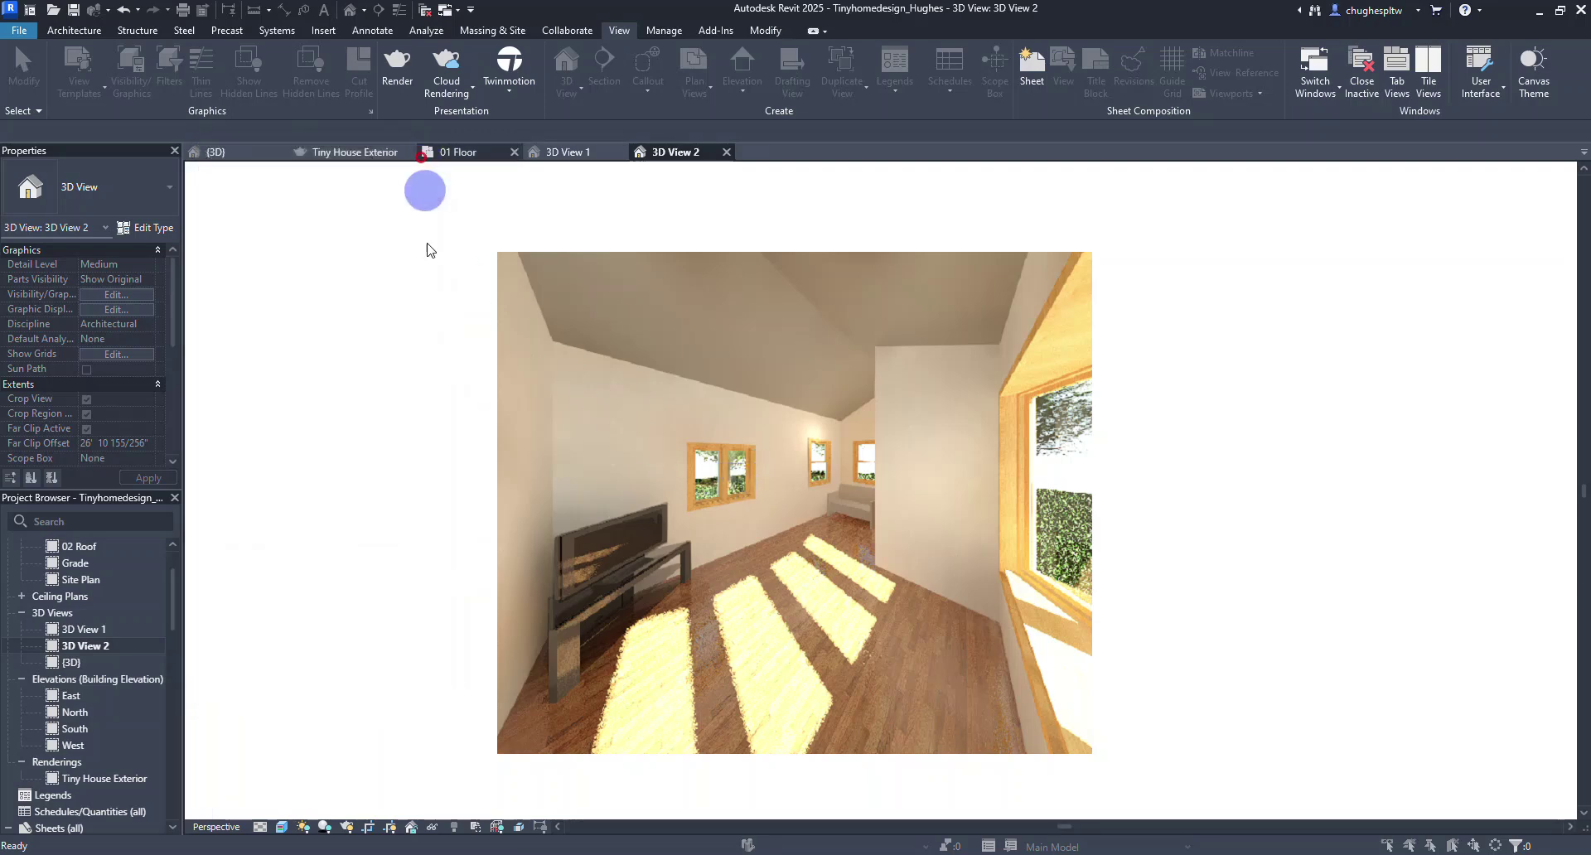
{"action": "scroll", "coordinate": [878, 415], "scroll_direction": "up", "scroll_amount": 5}
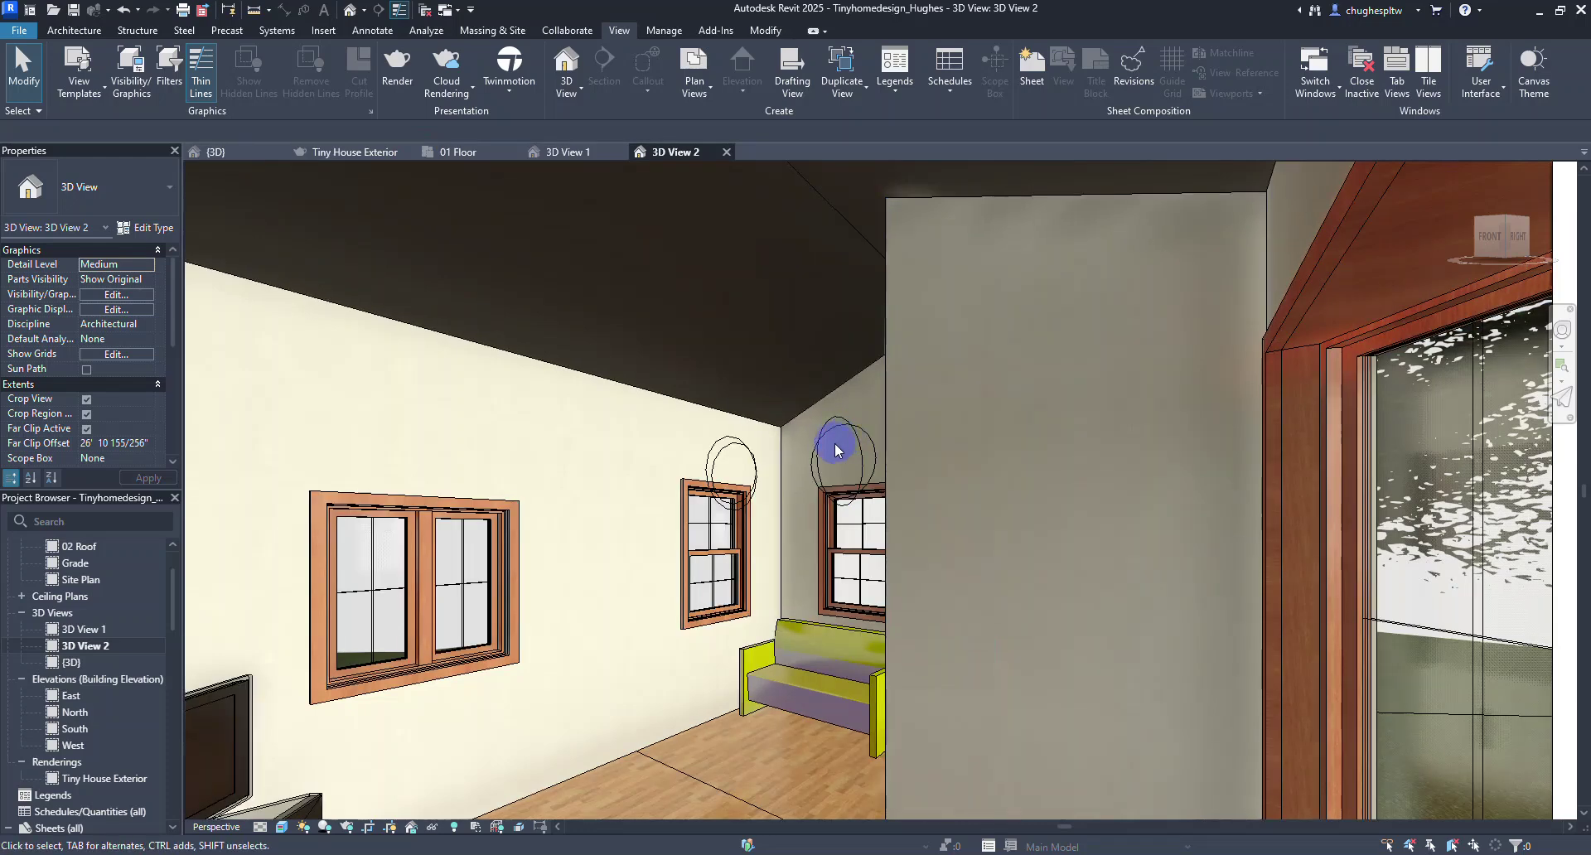
{"action": "left_click", "coordinate": [847, 433]}
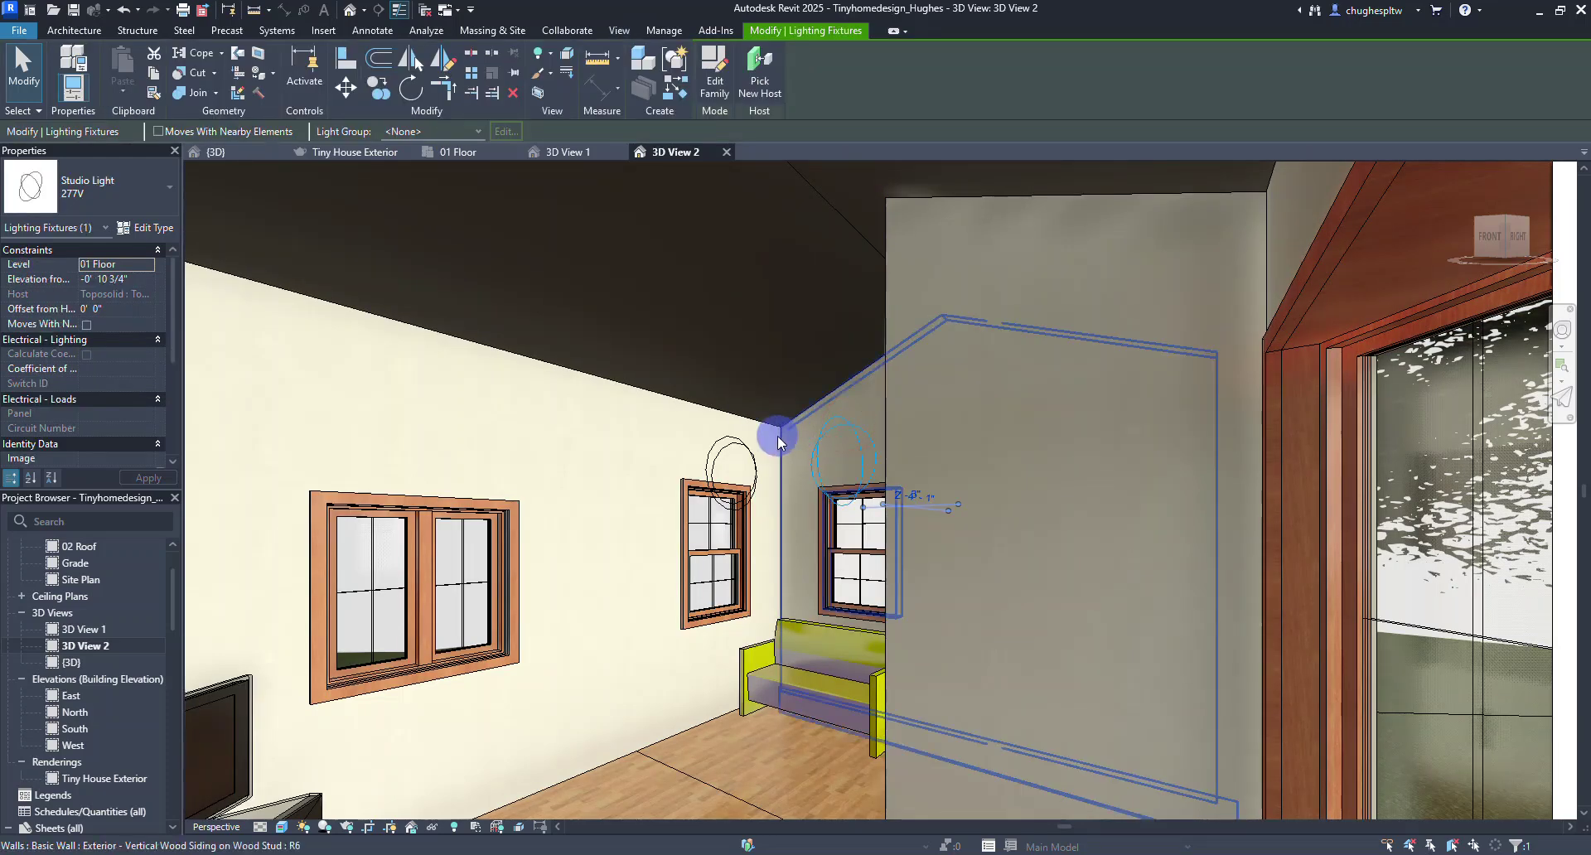
{"action": "key", "text": "Delete"}
{"action": "scroll", "coordinate": [768, 445], "scroll_direction": "down", "scroll_amount": 5}
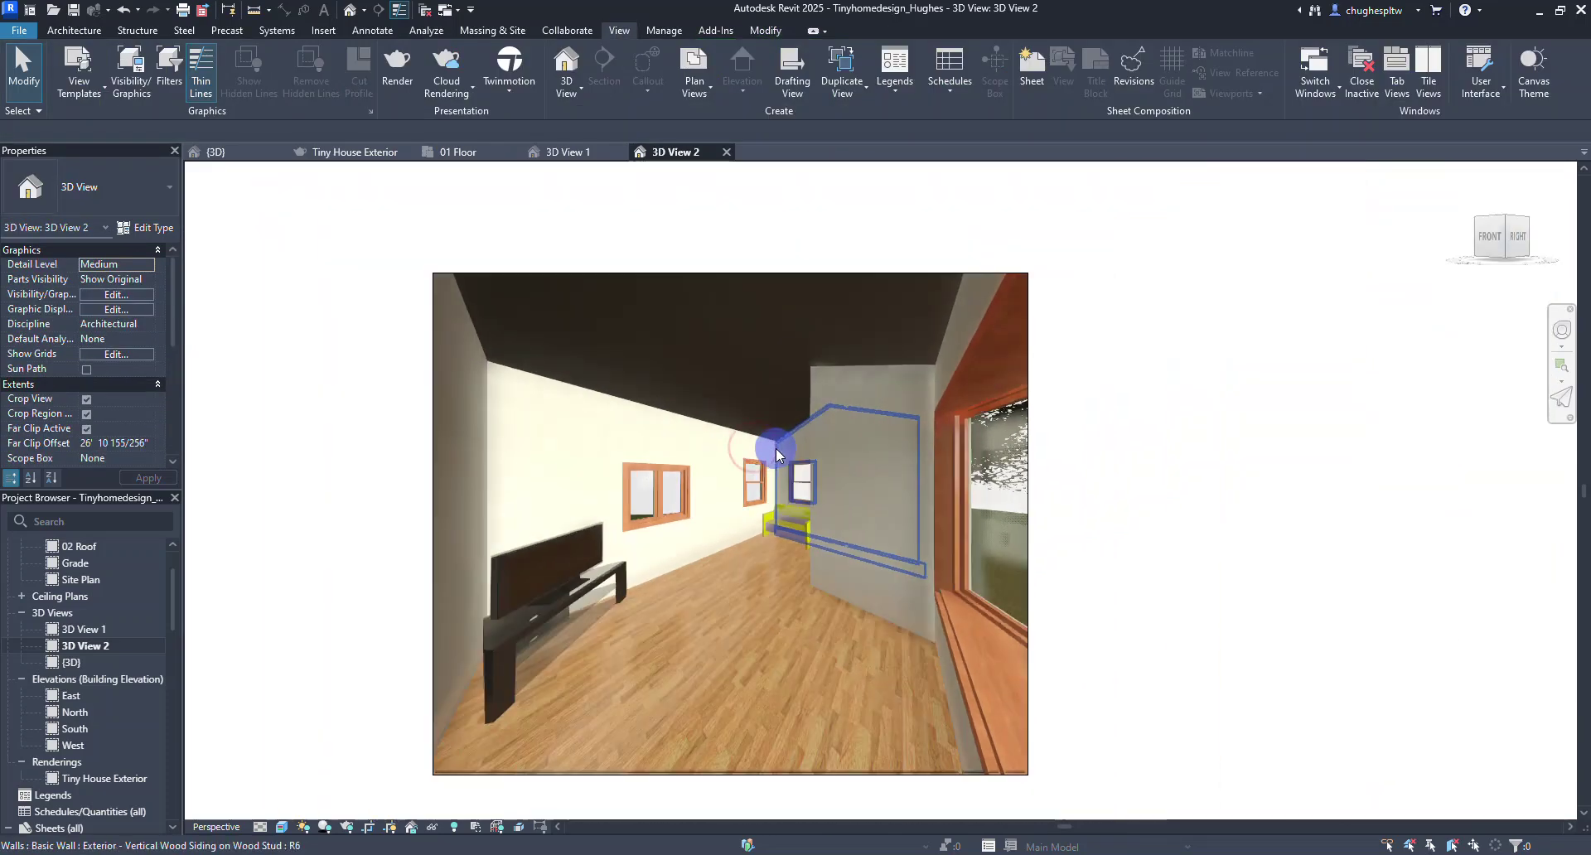
- Re-render 3D View 2 without that light, inspect the result, and close the Rendering dialog
{"action": "left_click", "coordinate": [397, 67]}
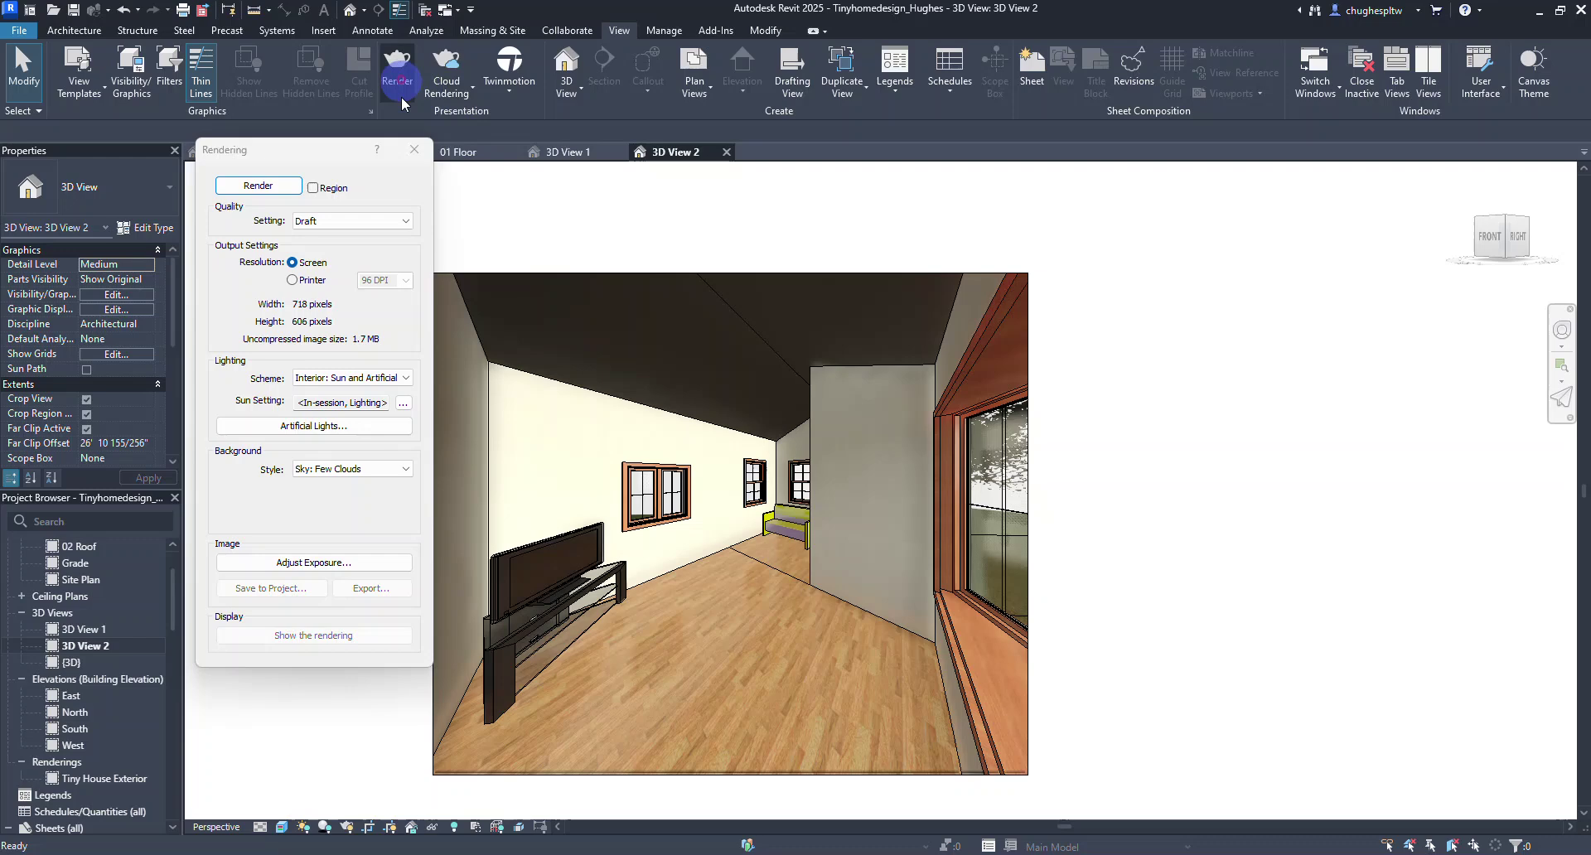
{"action": "left_click", "coordinate": [259, 186]}
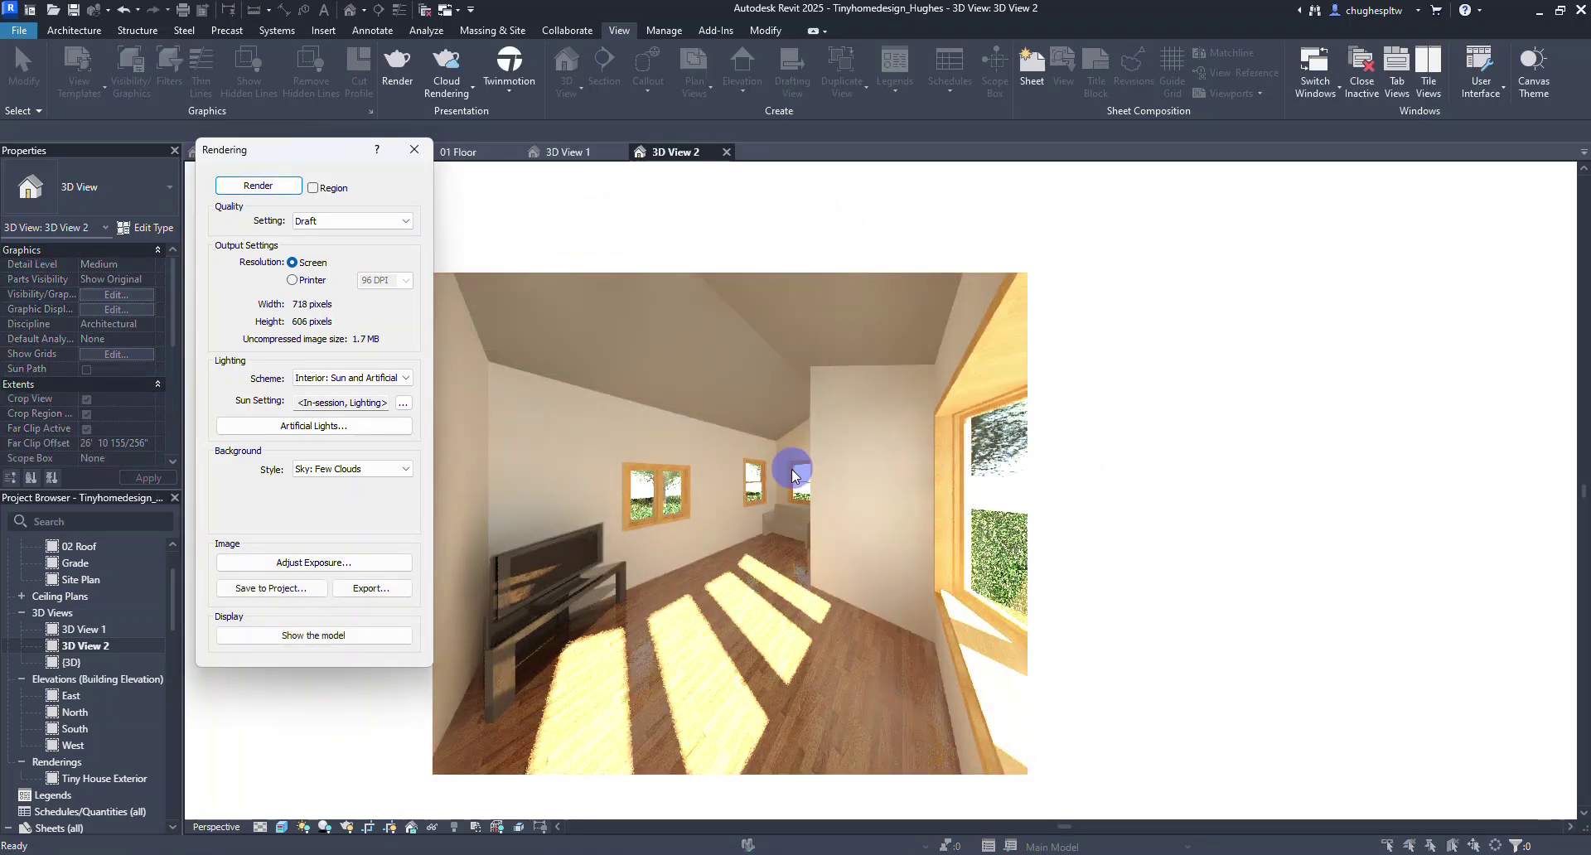
{"action": "scroll", "coordinate": [775, 462], "scroll_direction": "up", "scroll_amount": 4}
{"action": "scroll", "coordinate": [775, 463], "scroll_direction": "up", "scroll_amount": 2}
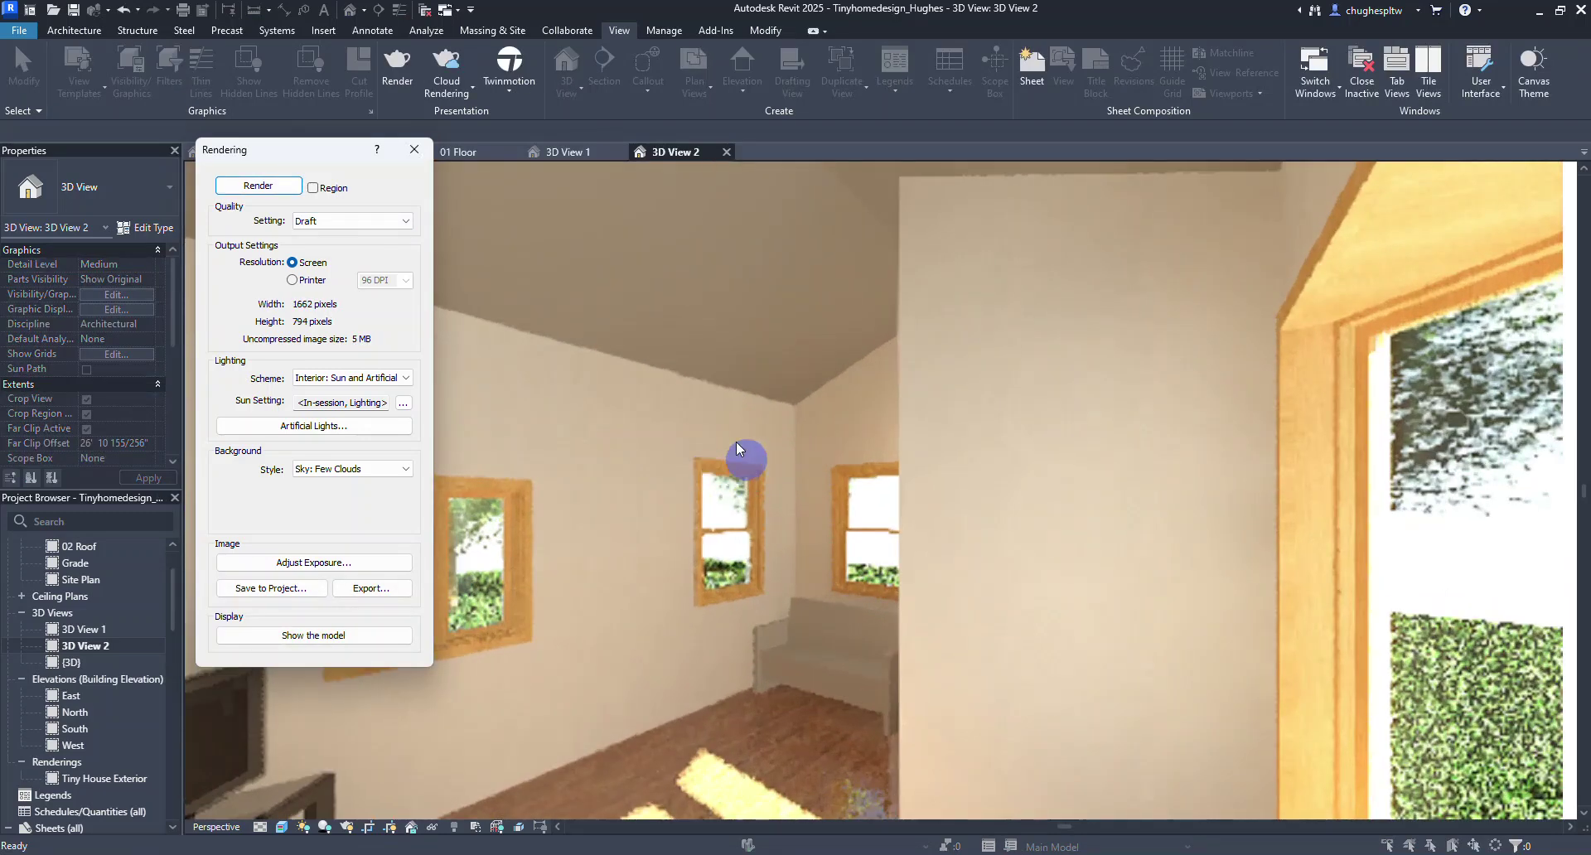
{"action": "scroll", "coordinate": [828, 498], "scroll_direction": "down", "scroll_amount": 4}
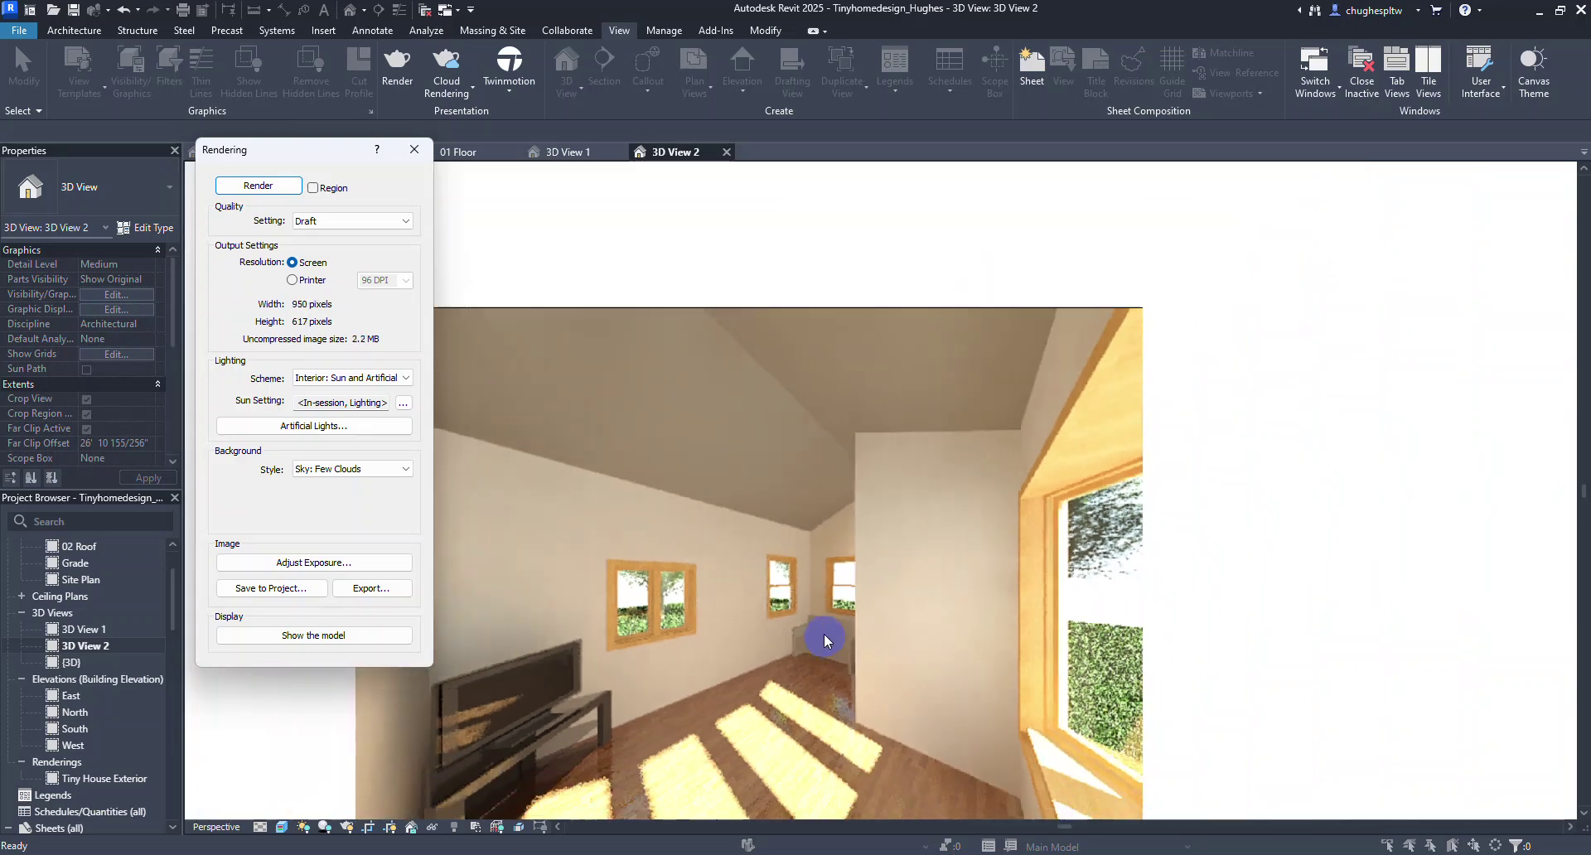
{"action": "scroll", "coordinate": [837, 530], "scroll_direction": "down", "scroll_amount": 3}
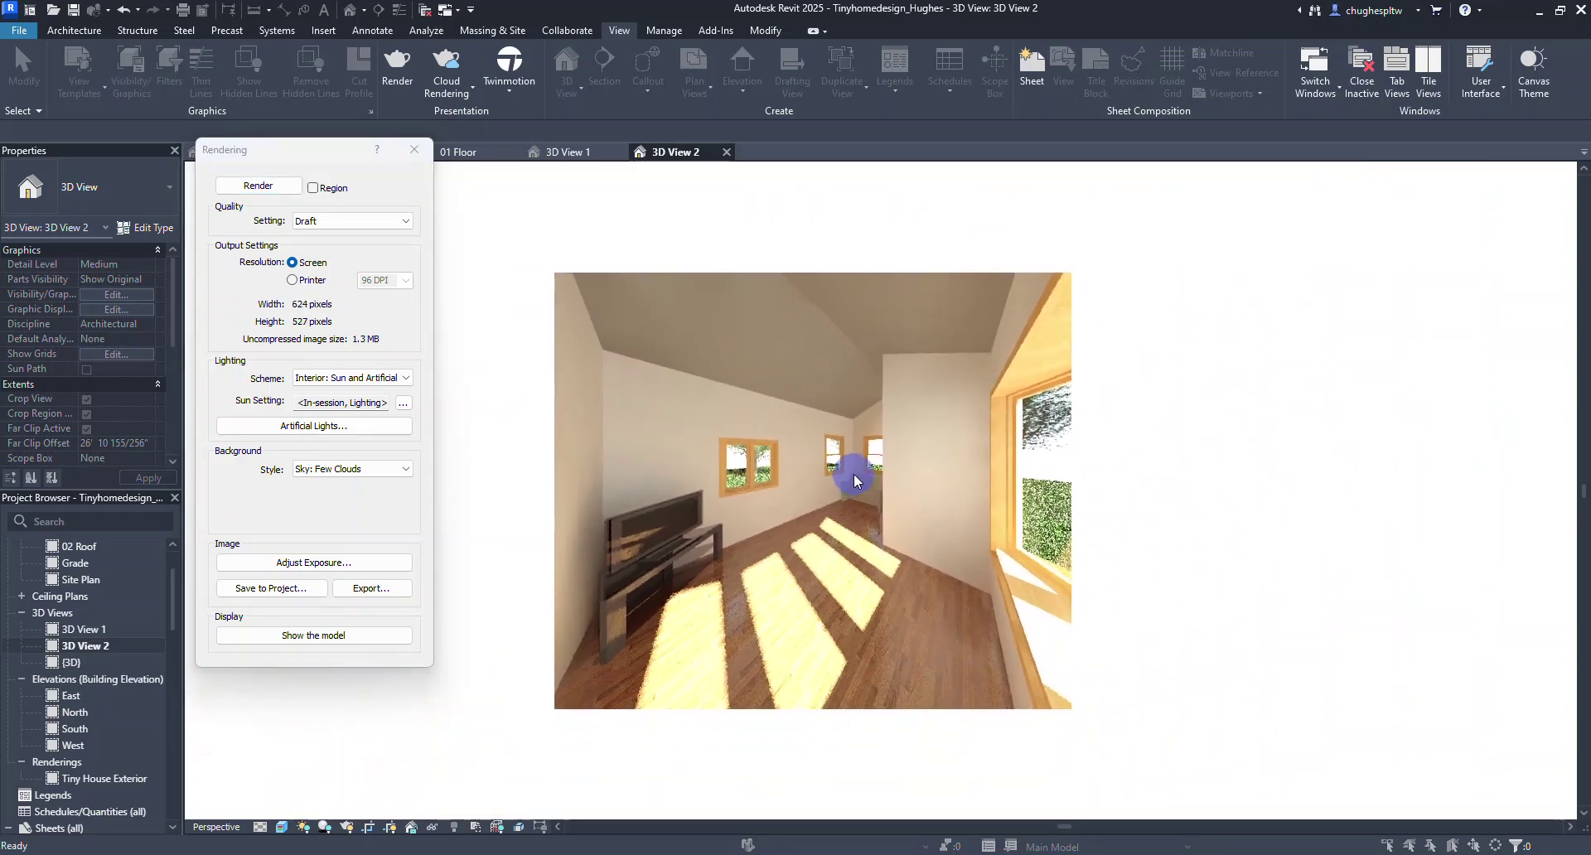
{"action": "scroll", "coordinate": [842, 483], "scroll_direction": "up", "scroll_amount": 1}
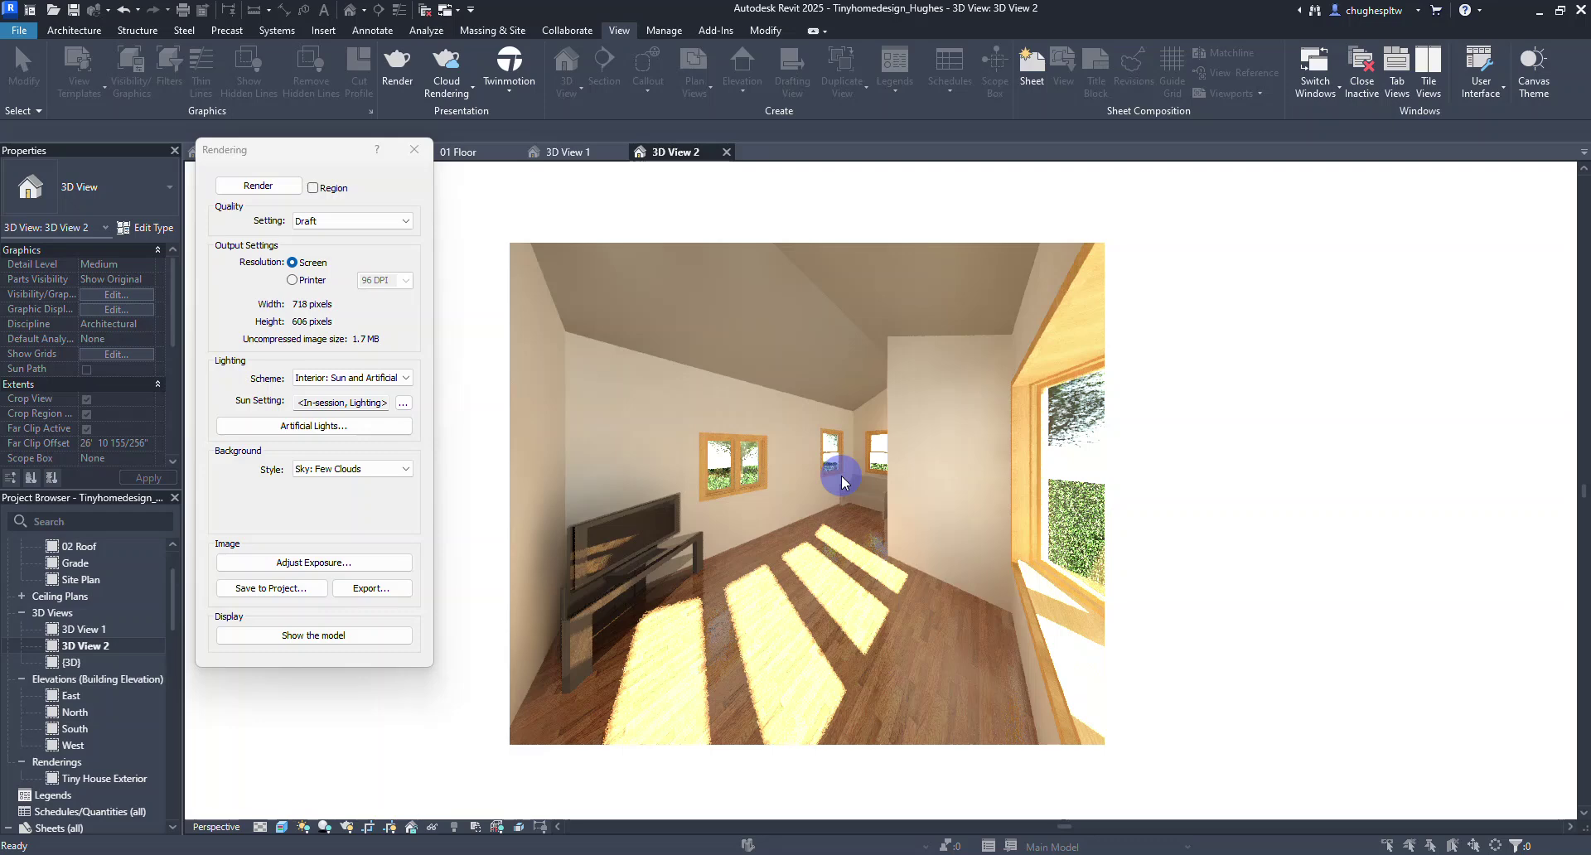
{"action": "left_click", "coordinate": [413, 149]}
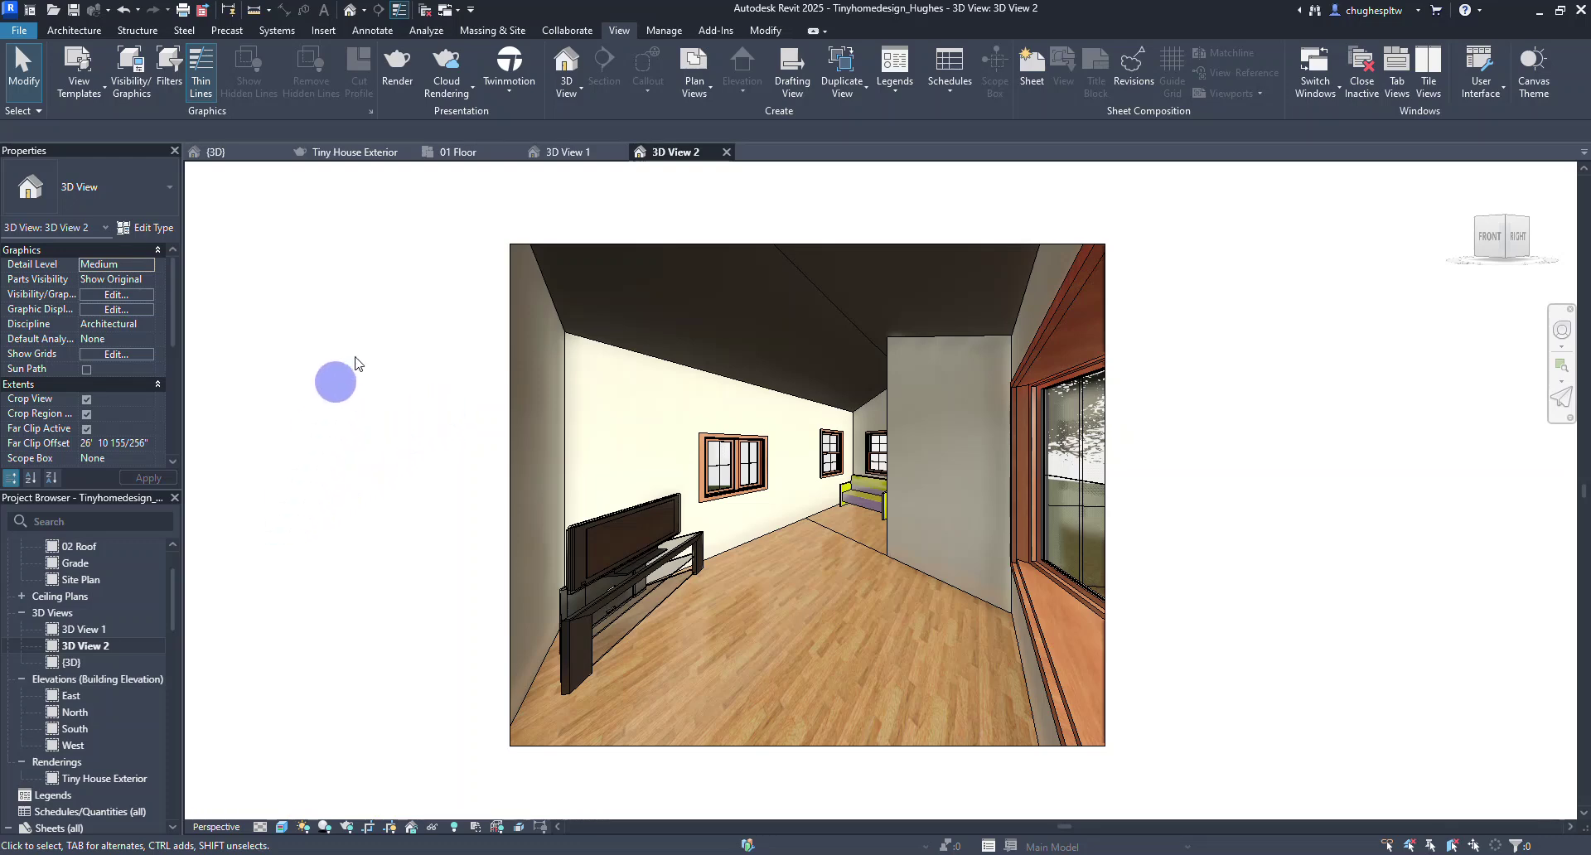
- Switch to the 01 Floor plan and zoom out to show the whole site
{"action": "left_click", "coordinate": [464, 153]}
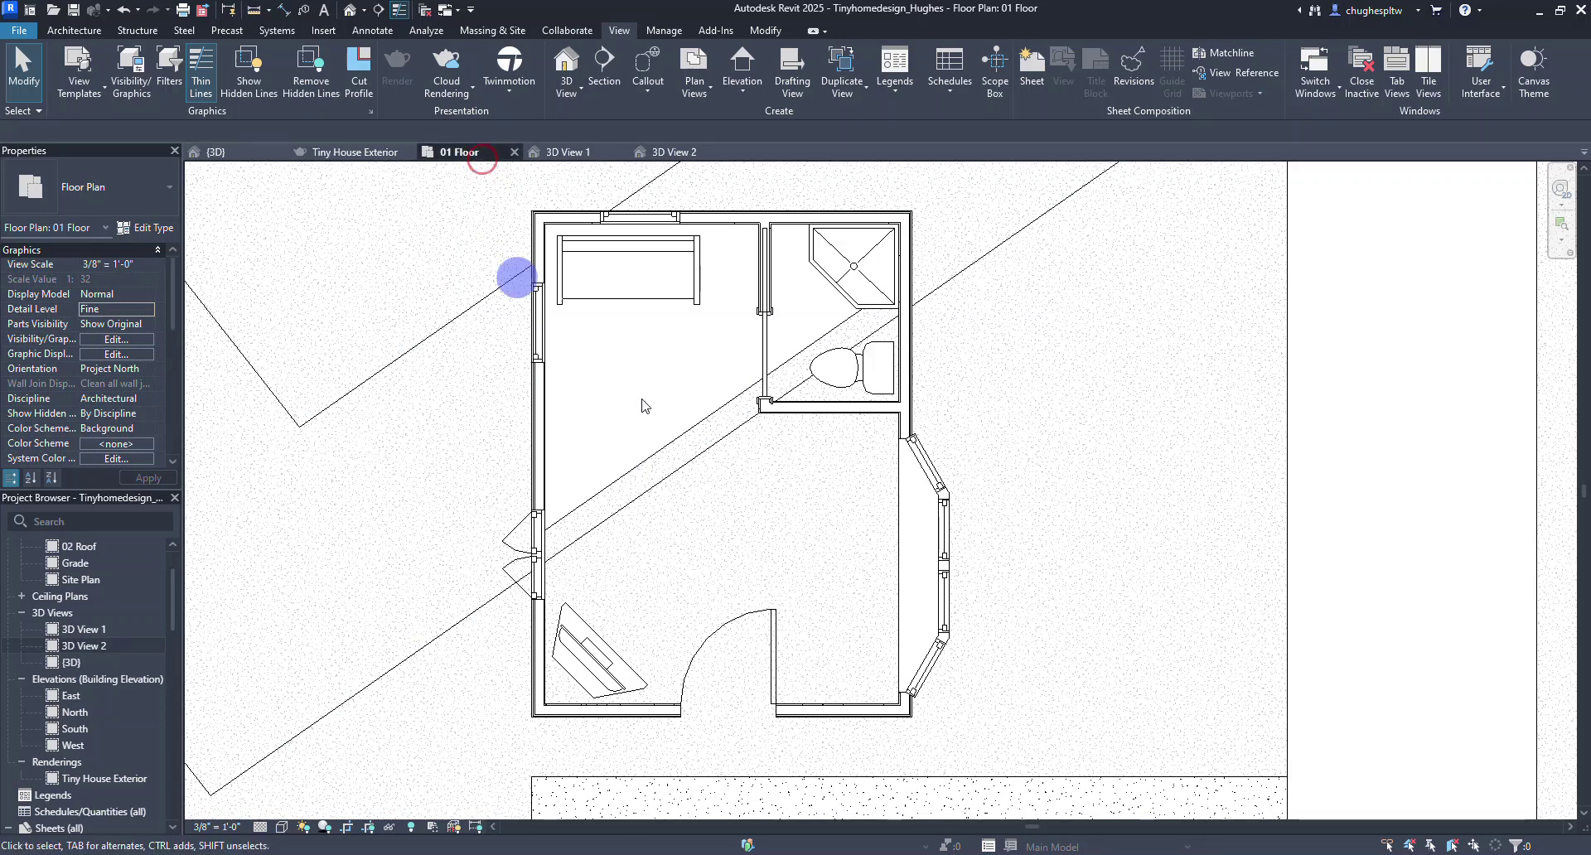
{"action": "scroll", "coordinate": [825, 539], "scroll_direction": "down", "scroll_amount": 5}
{"action": "scroll", "coordinate": [836, 549], "scroll_direction": "down", "scroll_amount": 2}
{"action": "middle_click_drag", "start_coordinate": [835, 550], "coordinate": [803, 440]}
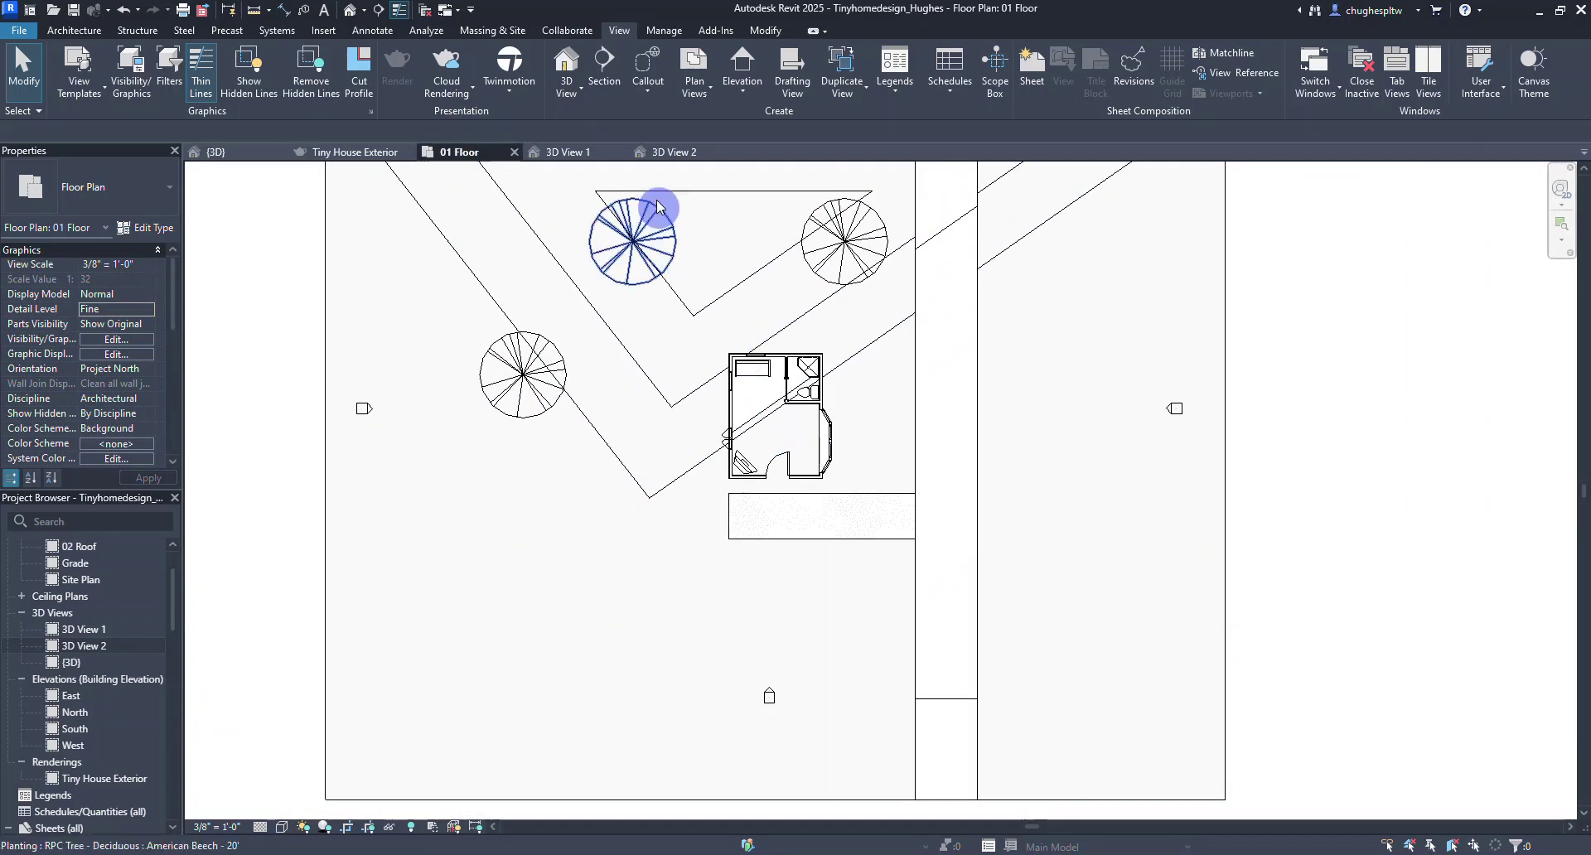
- Draw a walkthrough path from east of the house, through the entrance, into the interior
{"action": "left_click", "coordinate": [568, 96]}
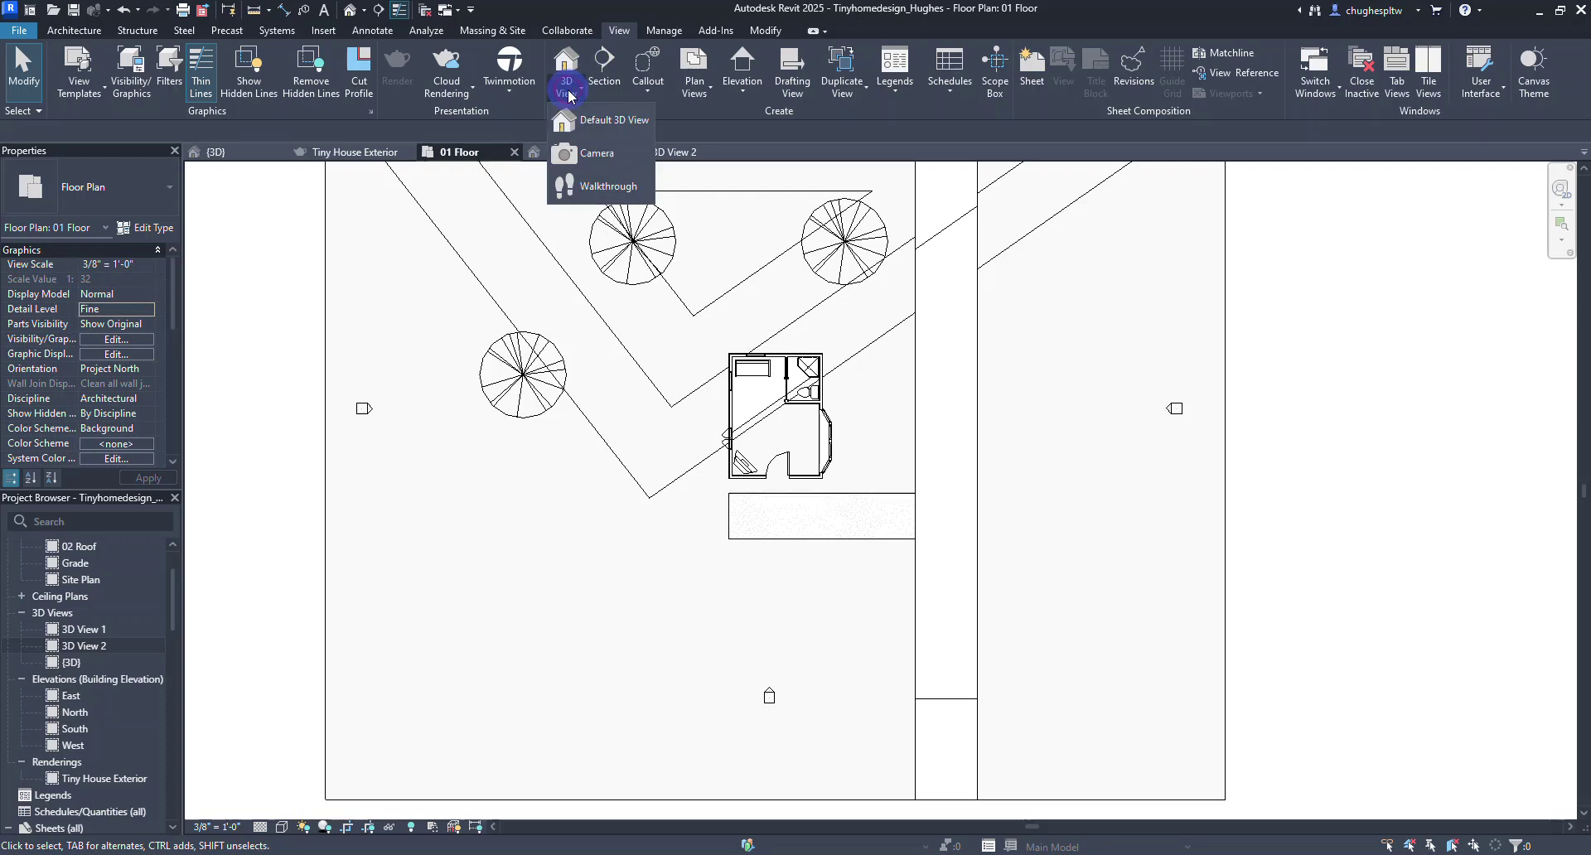
{"action": "left_click", "coordinate": [595, 184]}
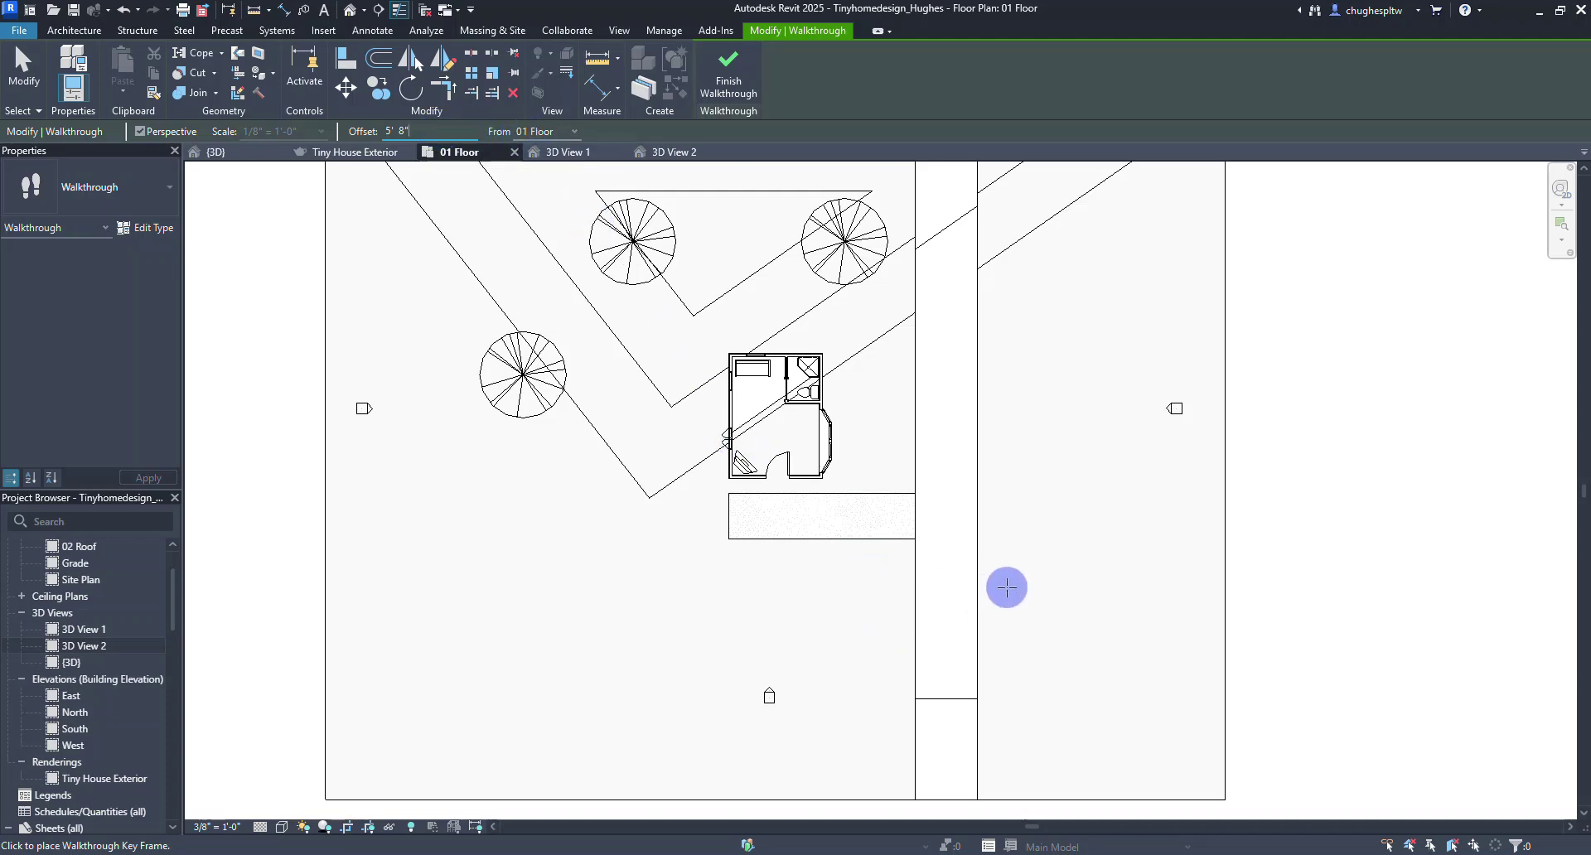
{"action": "left_click", "coordinate": [1007, 586]}
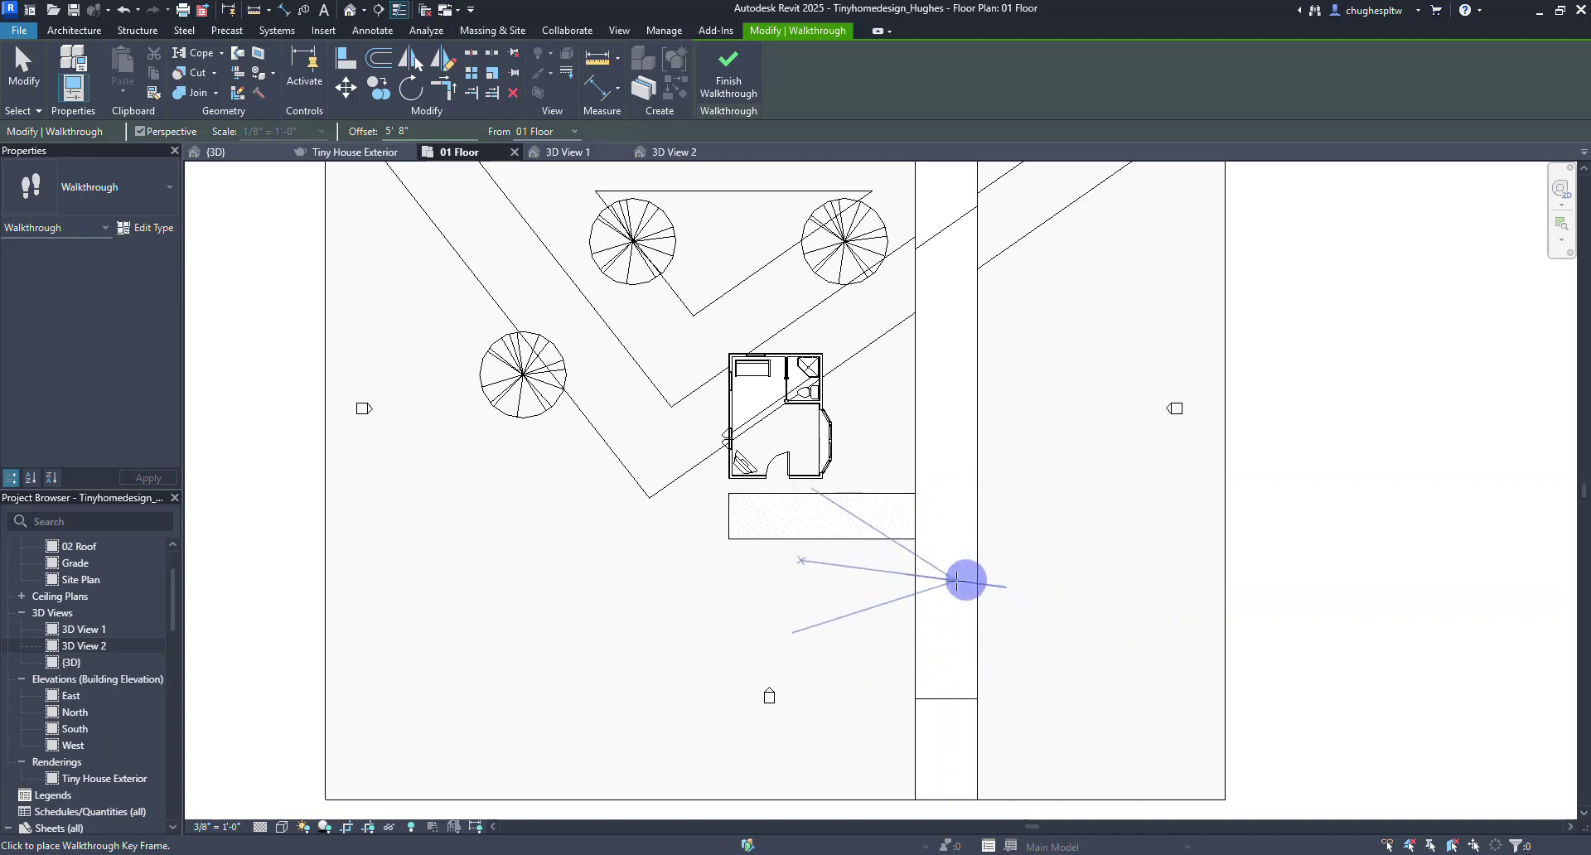
{"action": "left_click", "coordinate": [889, 586]}
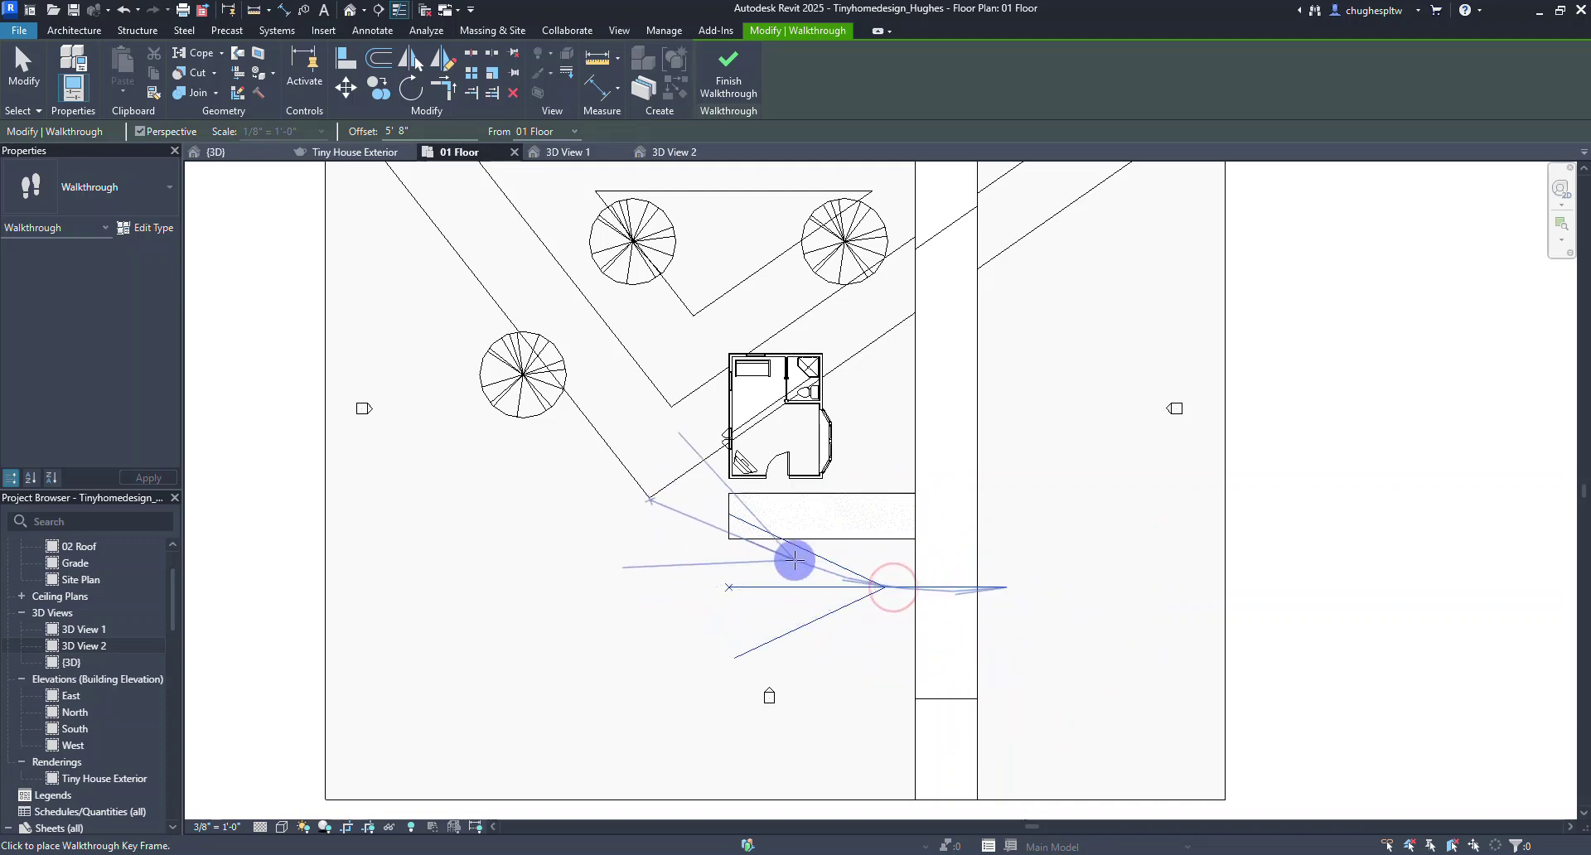
{"action": "left_click", "coordinate": [789, 556]}
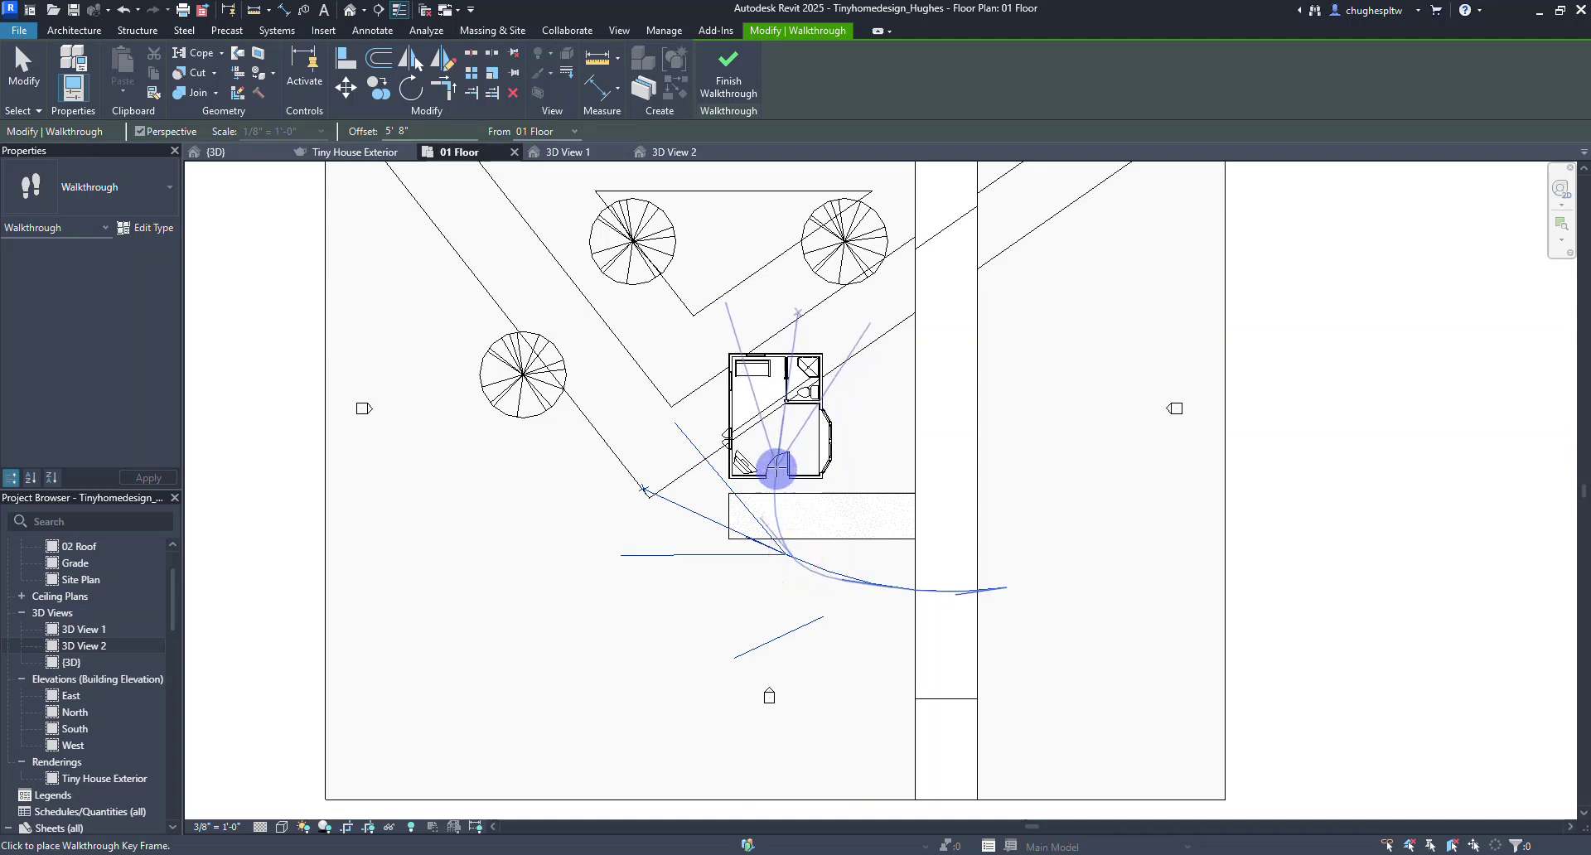
{"action": "left_click", "coordinate": [801, 437]}
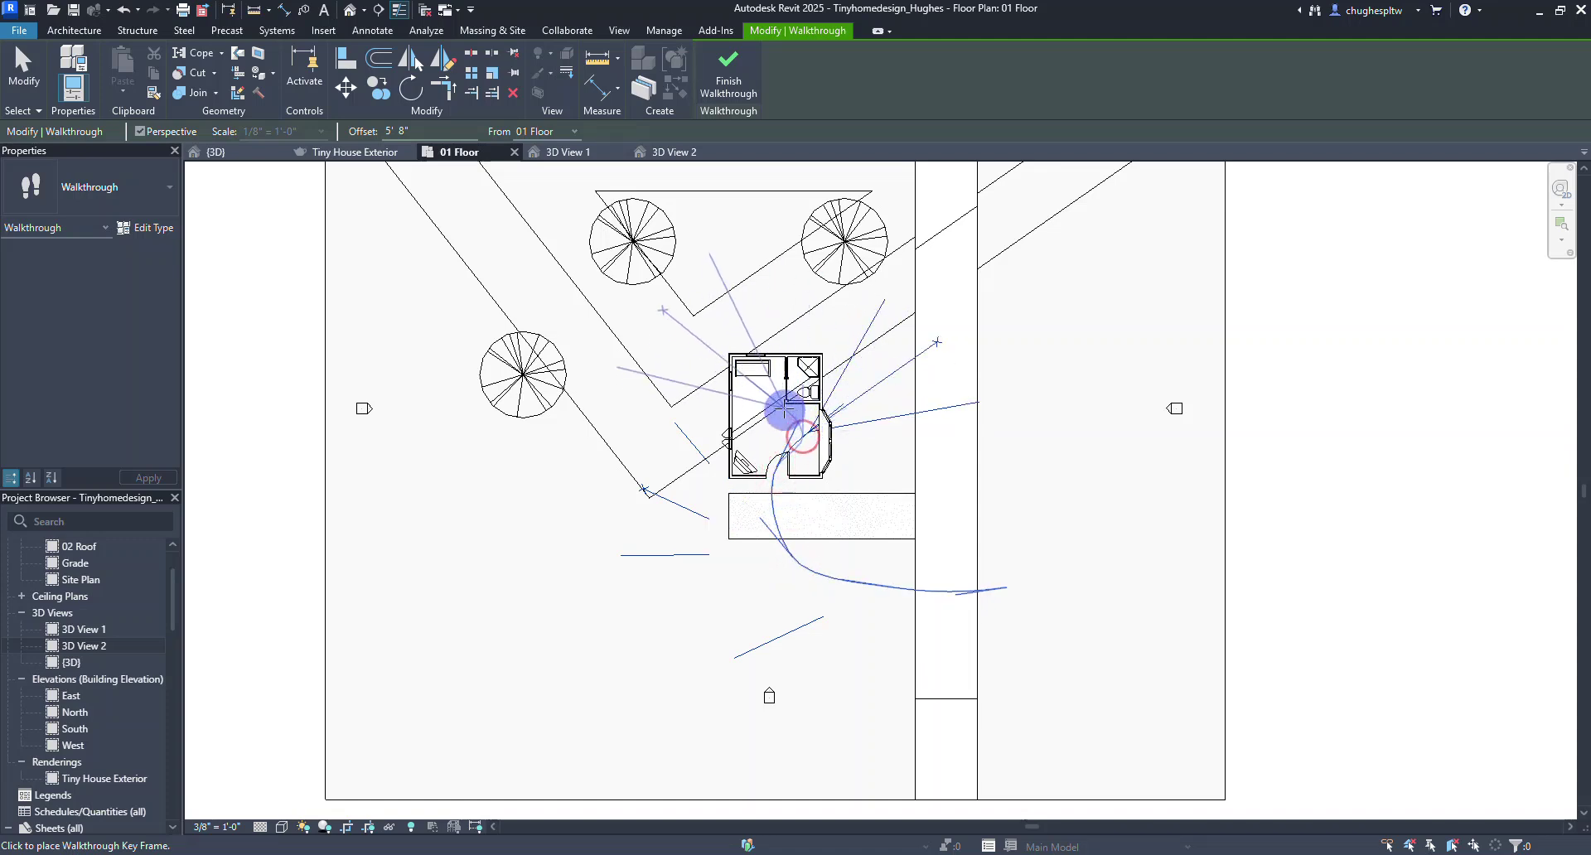
{"action": "left_click", "coordinate": [764, 383]}
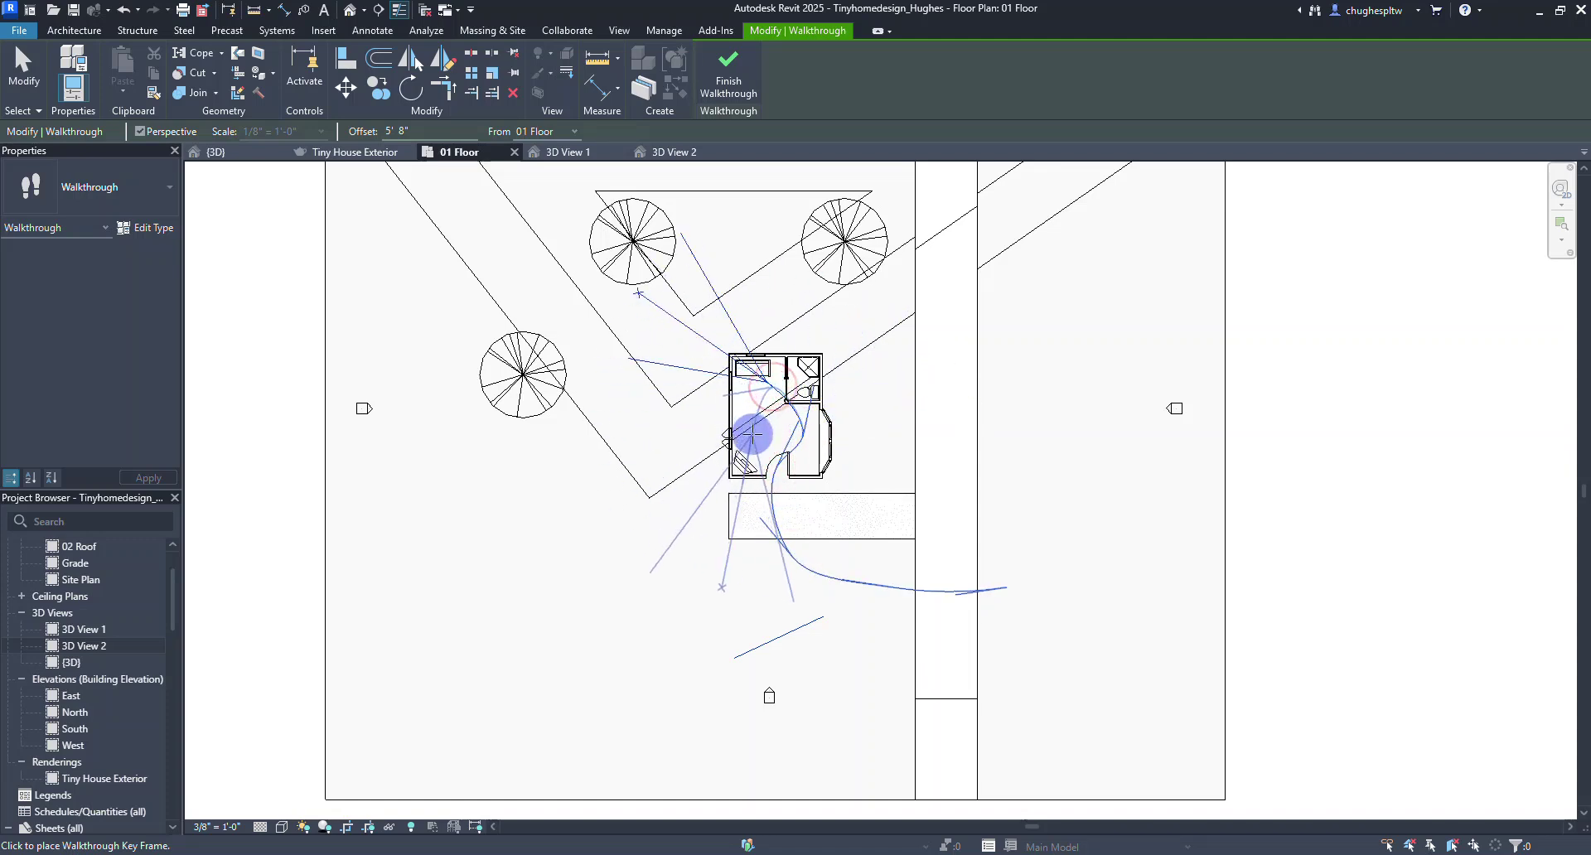
{"action": "left_click", "coordinate": [752, 437]}
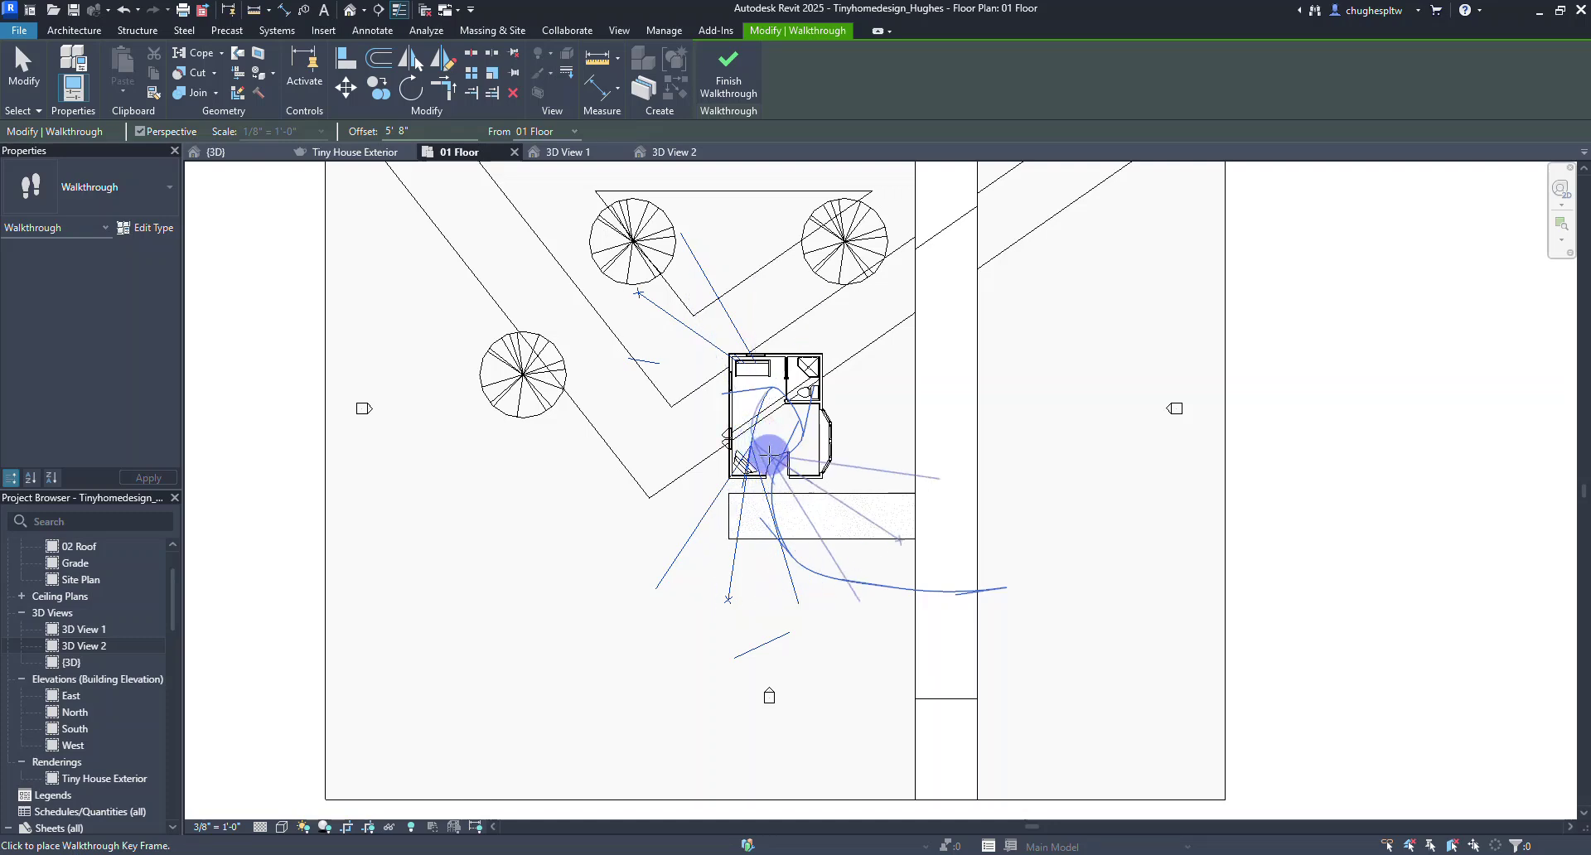
{"action": "right_click", "coordinate": [756, 447]}
{"action": "left_click", "coordinate": [800, 456]}
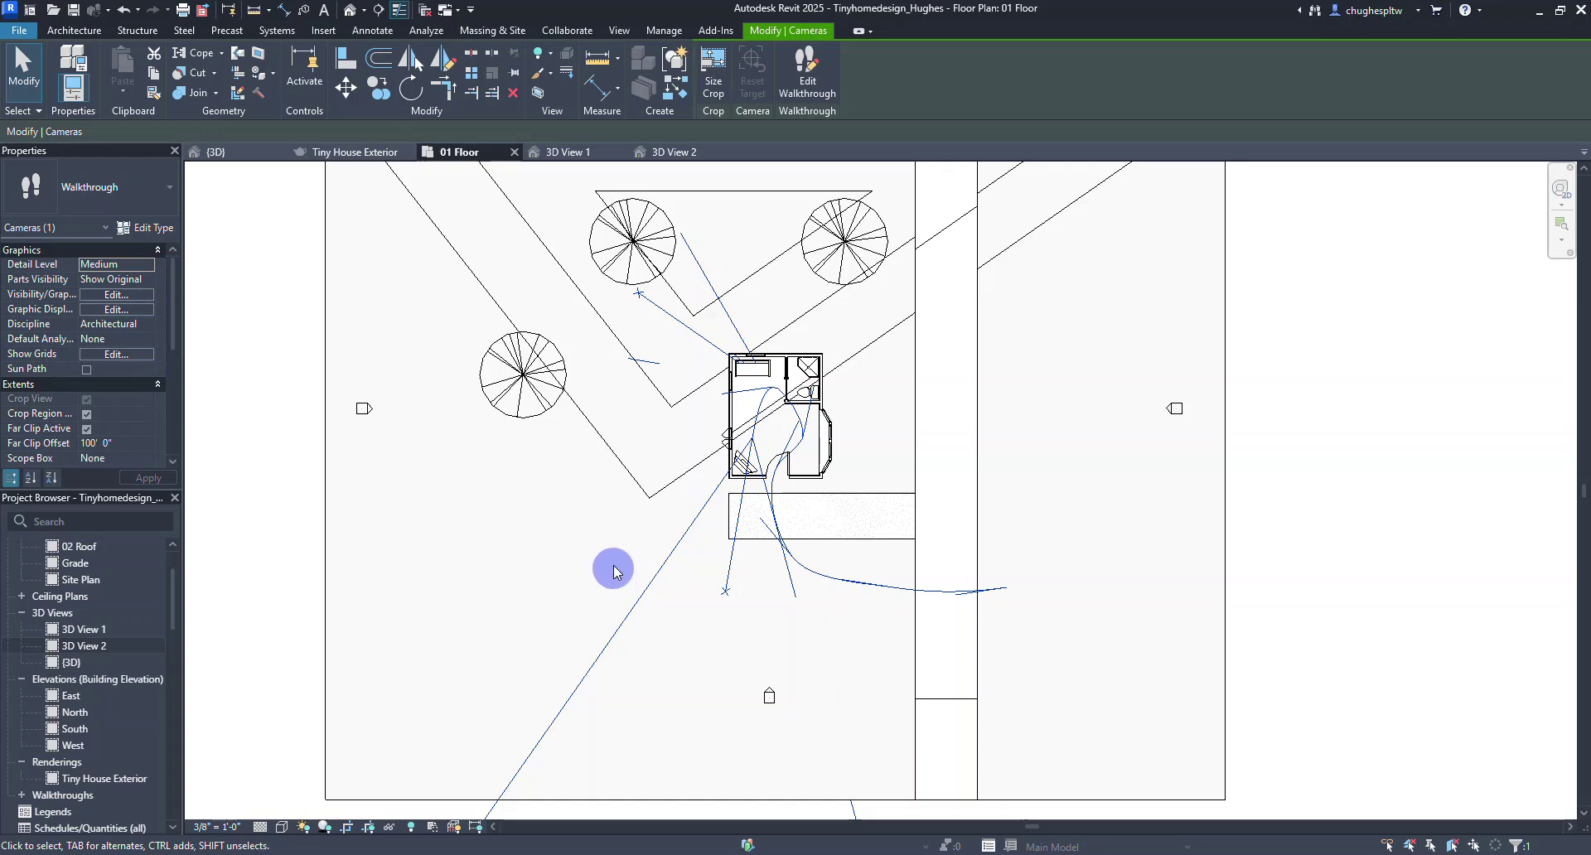
- Edit the walkthrough and step the camera back frame by frame along the path
{"action": "left_click", "coordinate": [803, 91]}
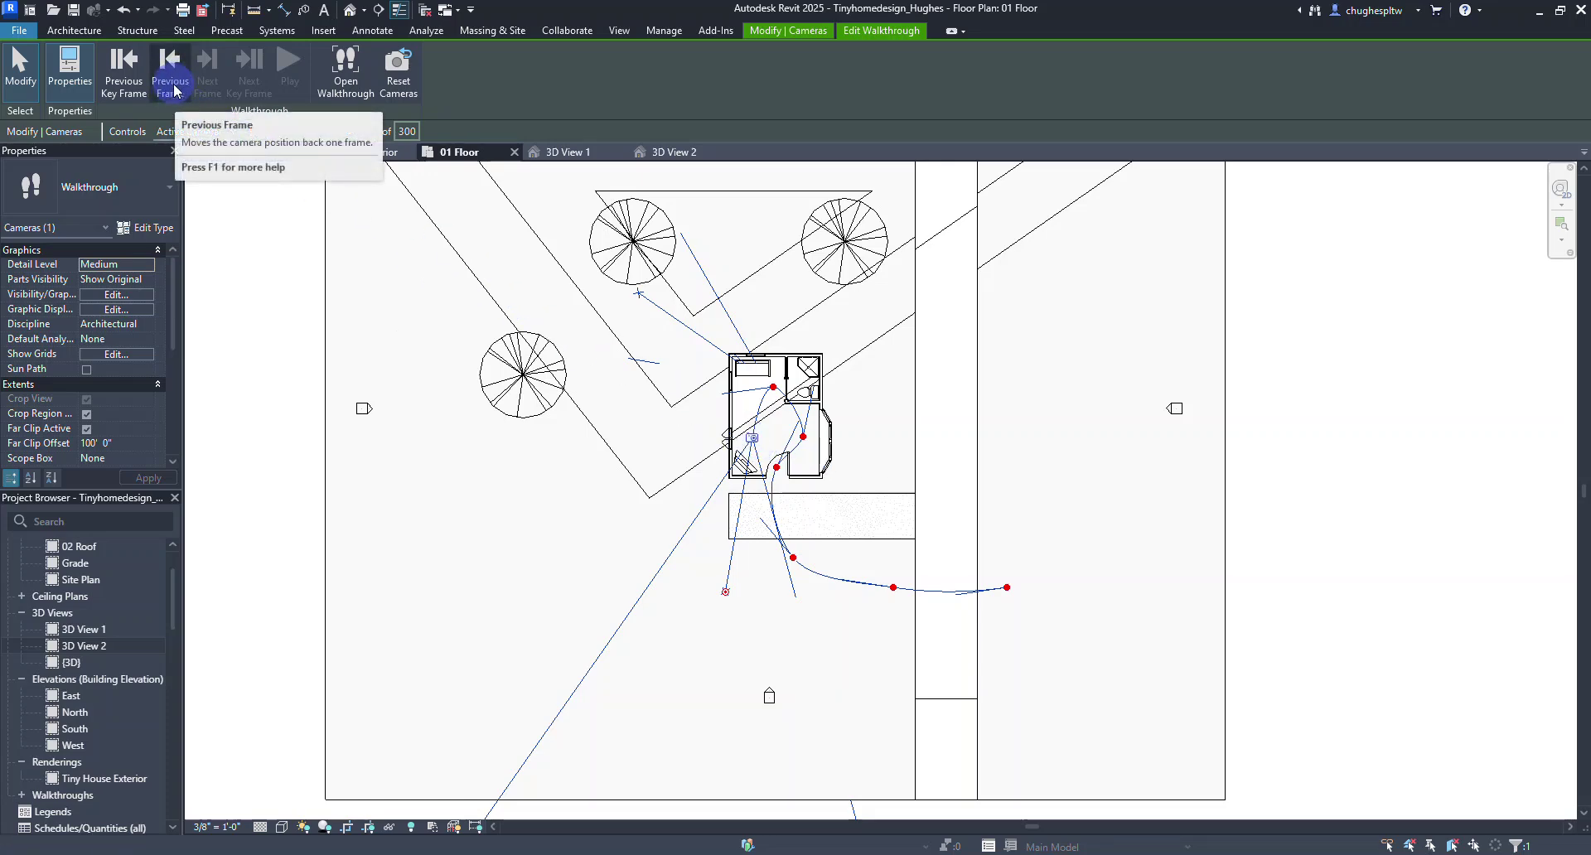
{"action": "left_click", "coordinate": [736, 377]}
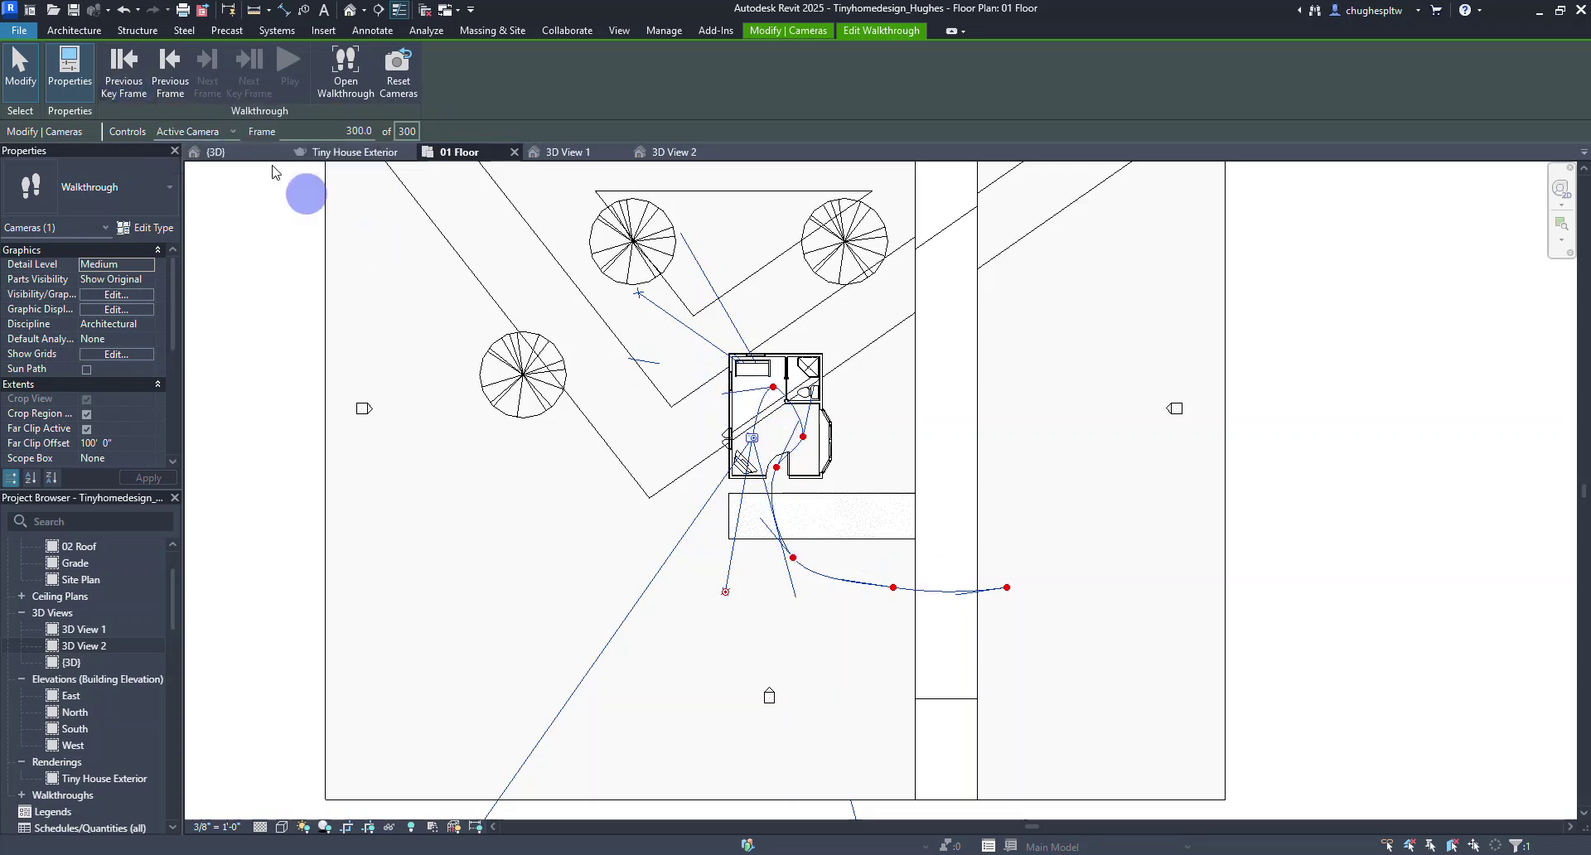
{"action": "left_click", "coordinate": [168, 77]}
{"action": "left_click", "coordinate": [170, 78]}
{"action": "left_click", "coordinate": [170, 79]}
{"action": "left_click", "coordinate": [171, 80]}
{"action": "left_click", "coordinate": [171, 80]}
{"action": "left_click", "coordinate": [171, 79]}
{"action": "left_click", "coordinate": [170, 78]}
{"action": "left_click", "coordinate": [170, 79]}
{"action": "left_click", "coordinate": [170, 79]}
{"action": "left_click", "coordinate": [169, 79]}
{"action": "left_click", "coordinate": [169, 79]}
{"action": "left_click", "coordinate": [169, 78]}
- Jump back through key frames to frame 1 and play the walkthrough preview
{"action": "left_click", "coordinate": [125, 80]}
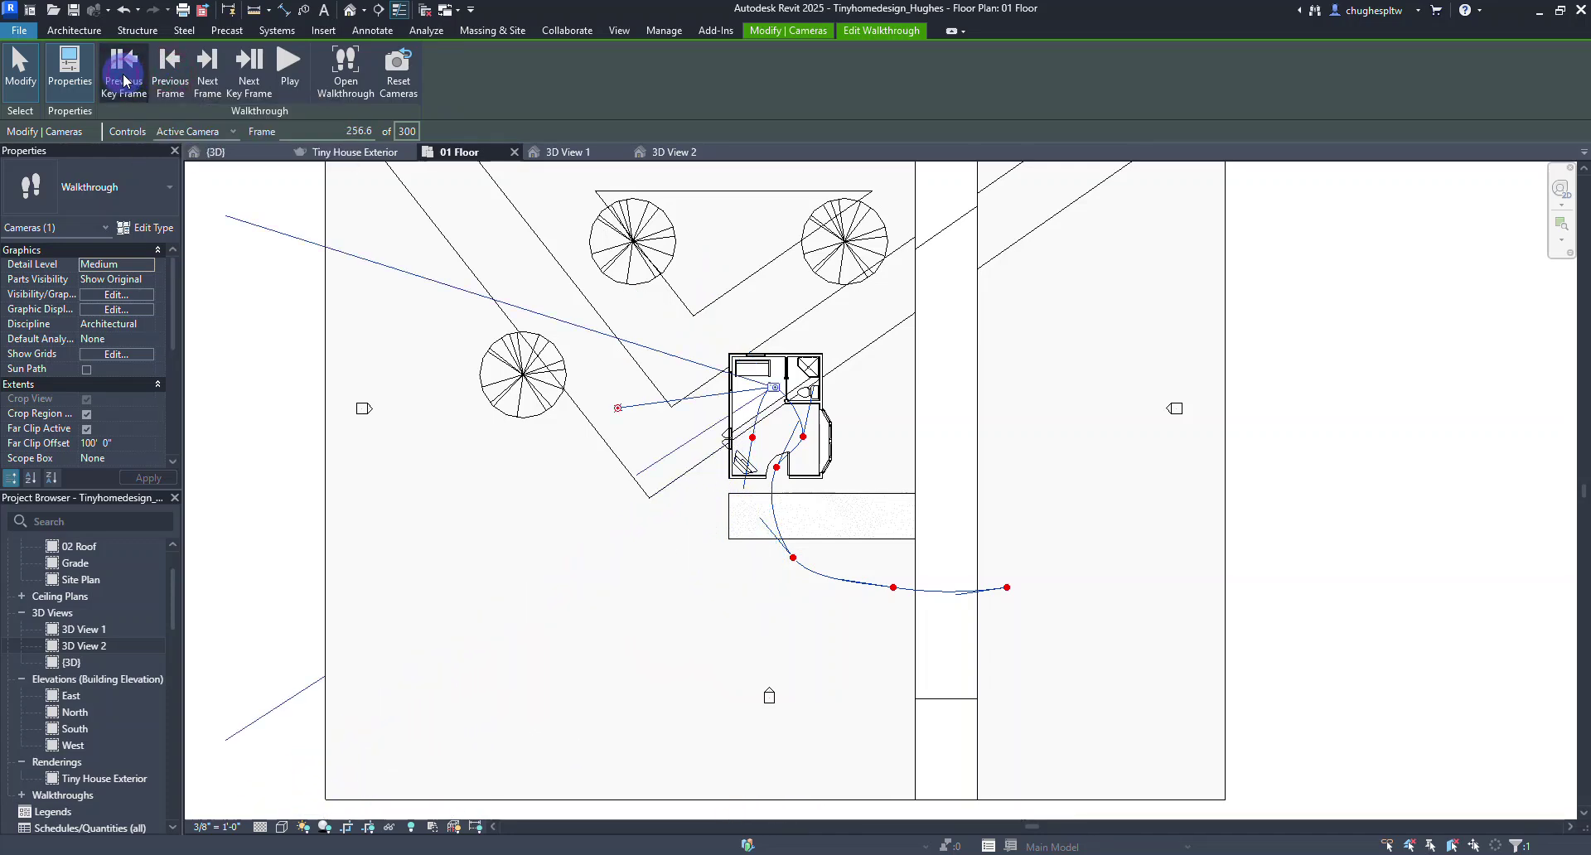
{"action": "left_click", "coordinate": [124, 81]}
{"action": "left_click", "coordinate": [124, 81]}
{"action": "left_click", "coordinate": [123, 80]}
{"action": "left_click", "coordinate": [123, 80]}
{"action": "left_click", "coordinate": [123, 80]}
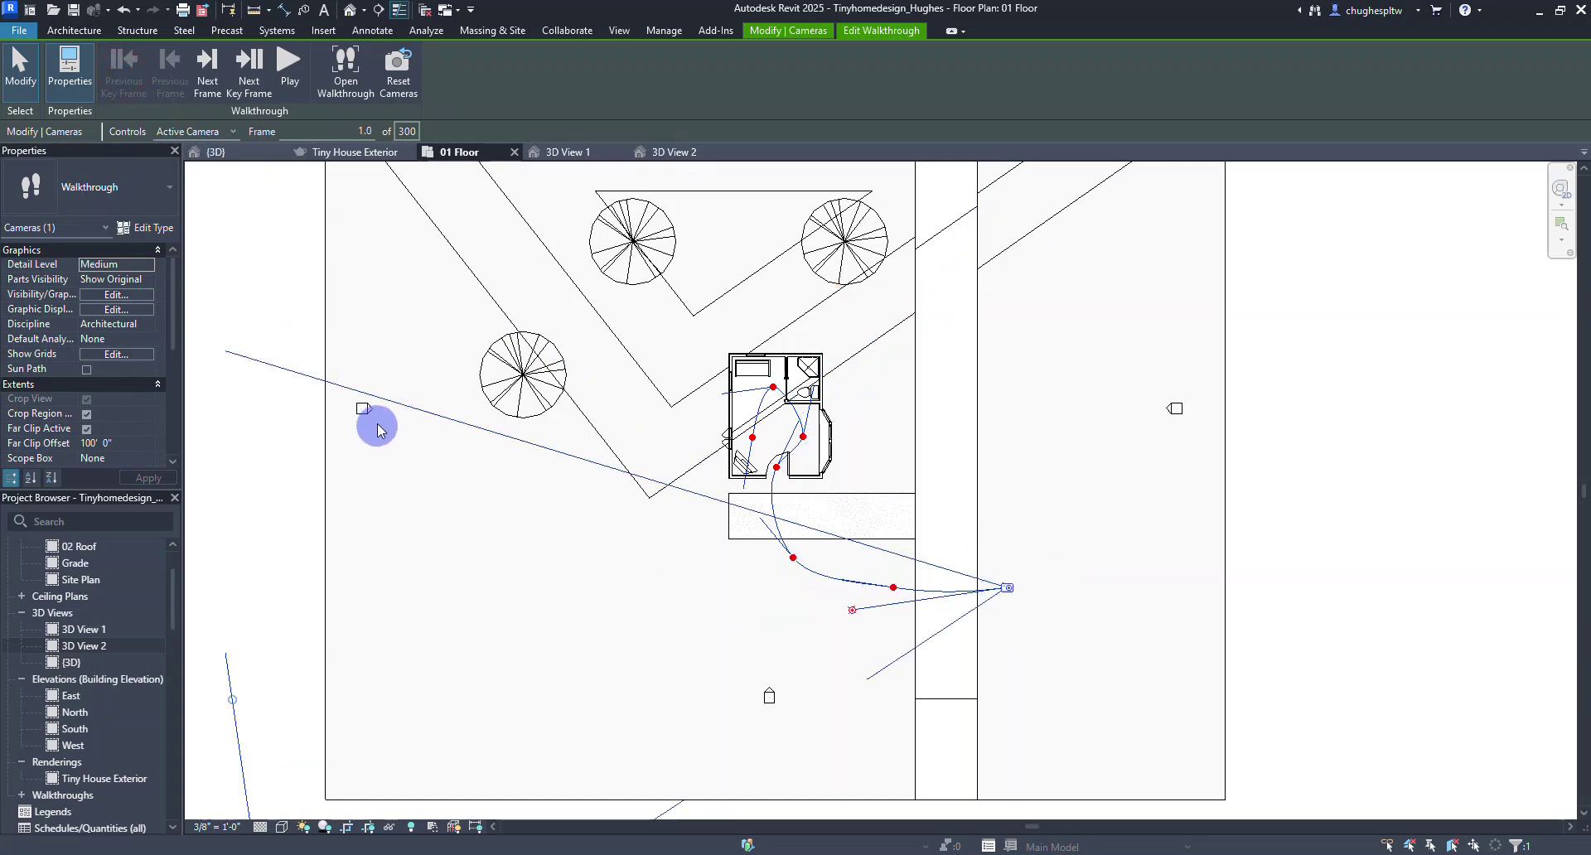
{"action": "left_click", "coordinate": [289, 63]}
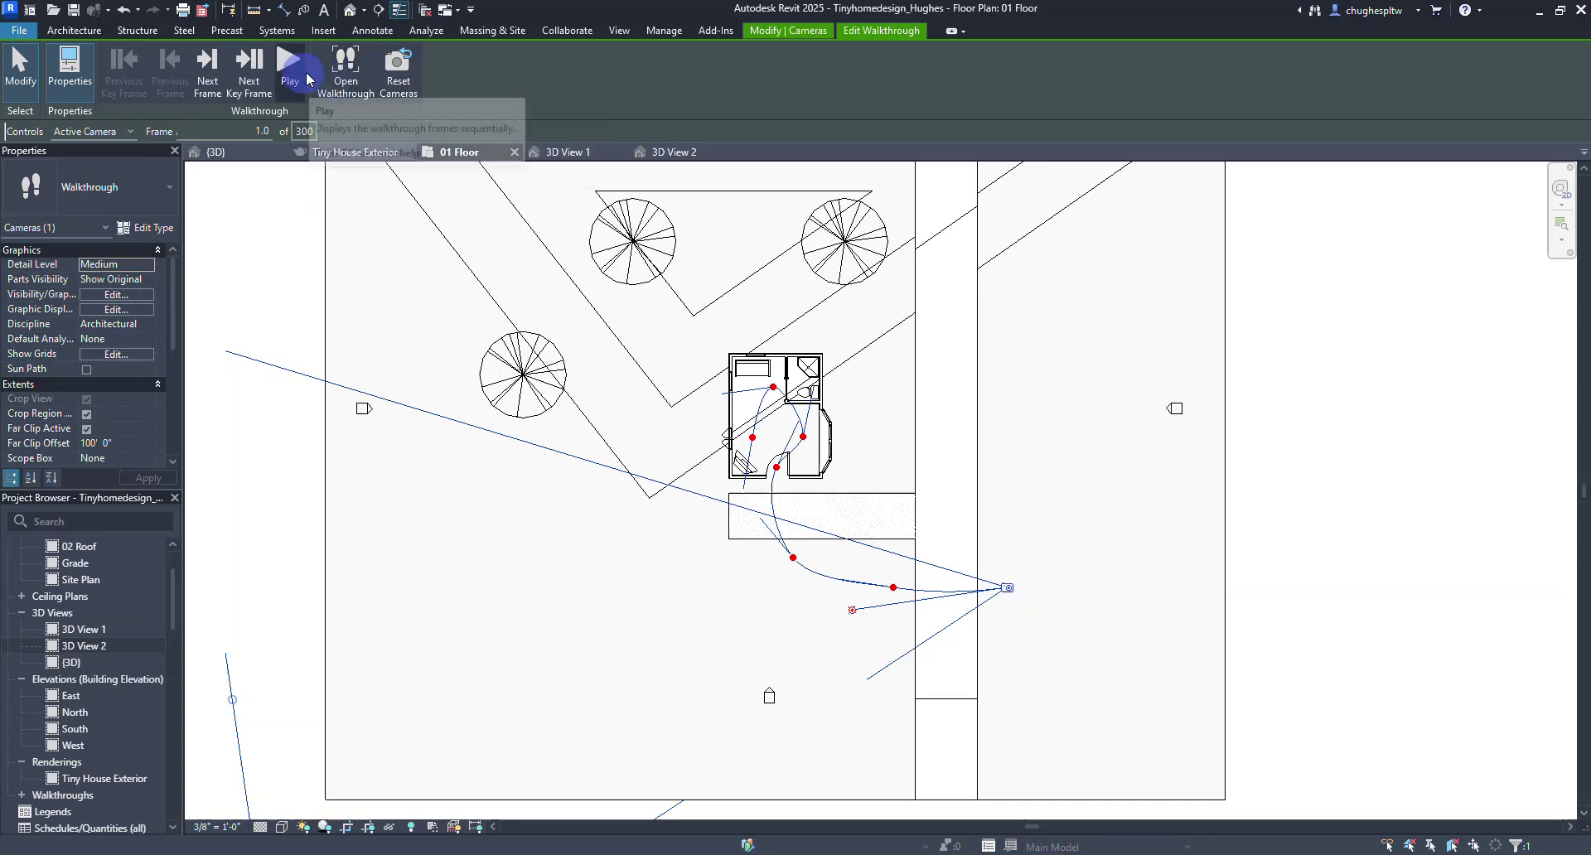
- Open and play the Walkthrough 1 view, then raise and widen its crop frame rightward
{"action": "left_click", "coordinate": [346, 73]}
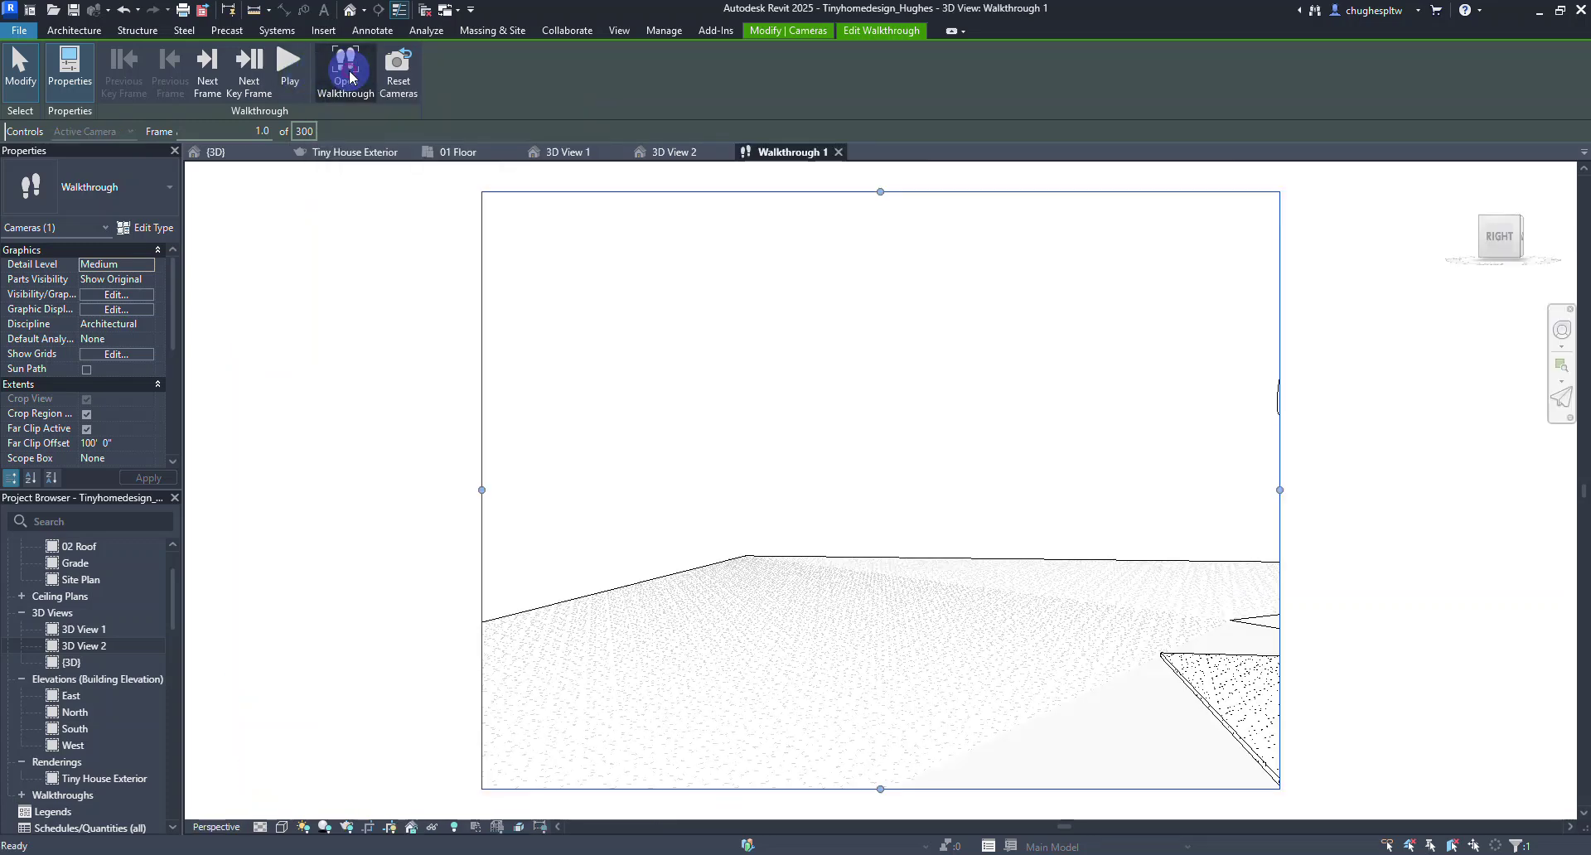
{"action": "left_click", "coordinate": [283, 74]}
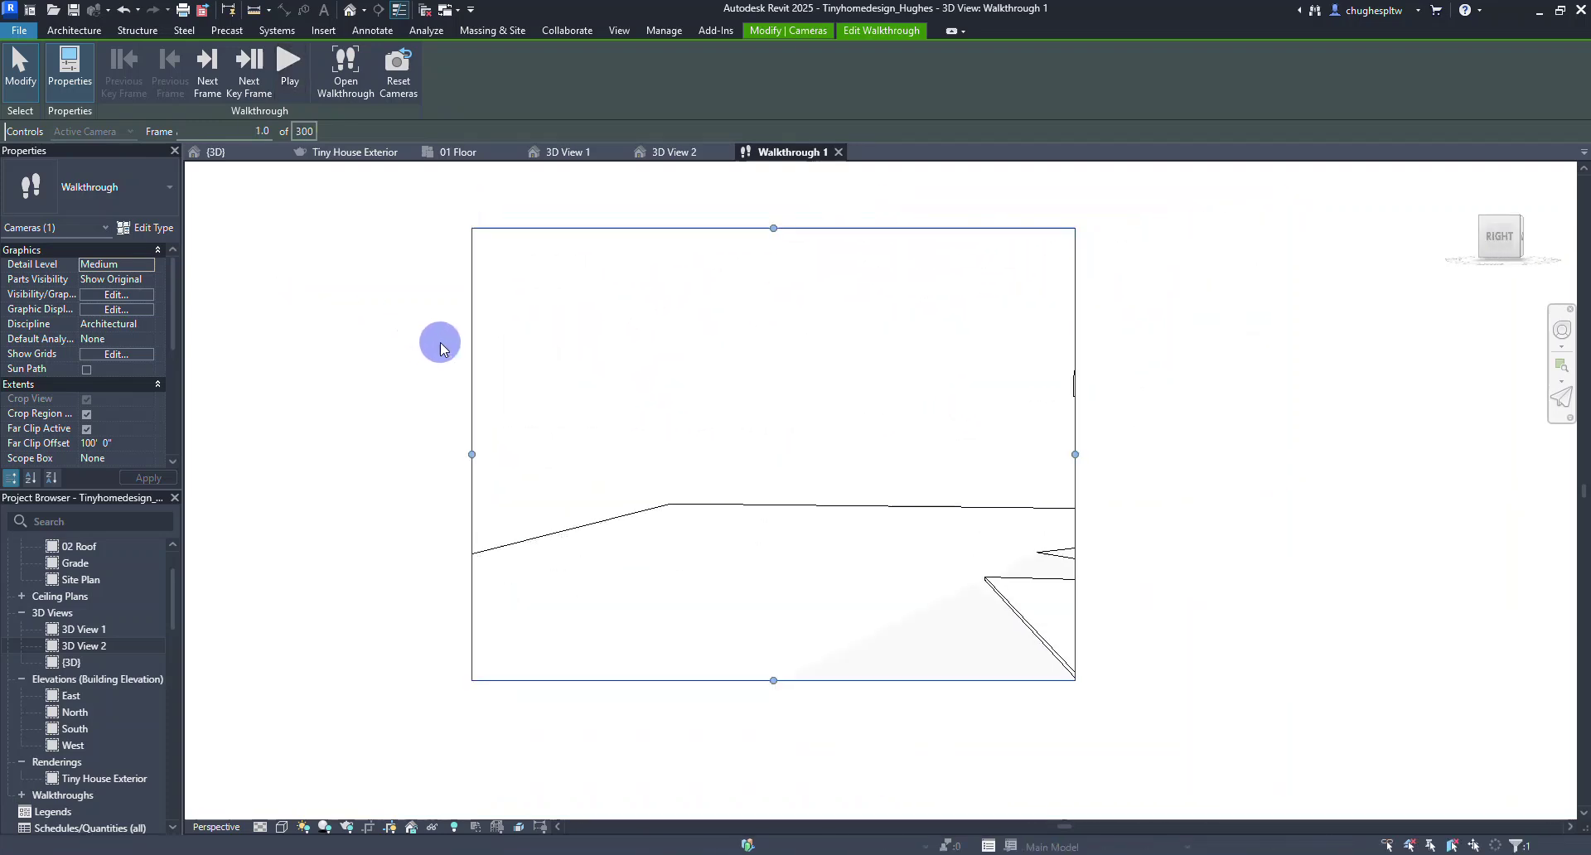
{"action": "left_click_drag", "start_coordinate": [629, 277], "coordinate": [659, 216]}
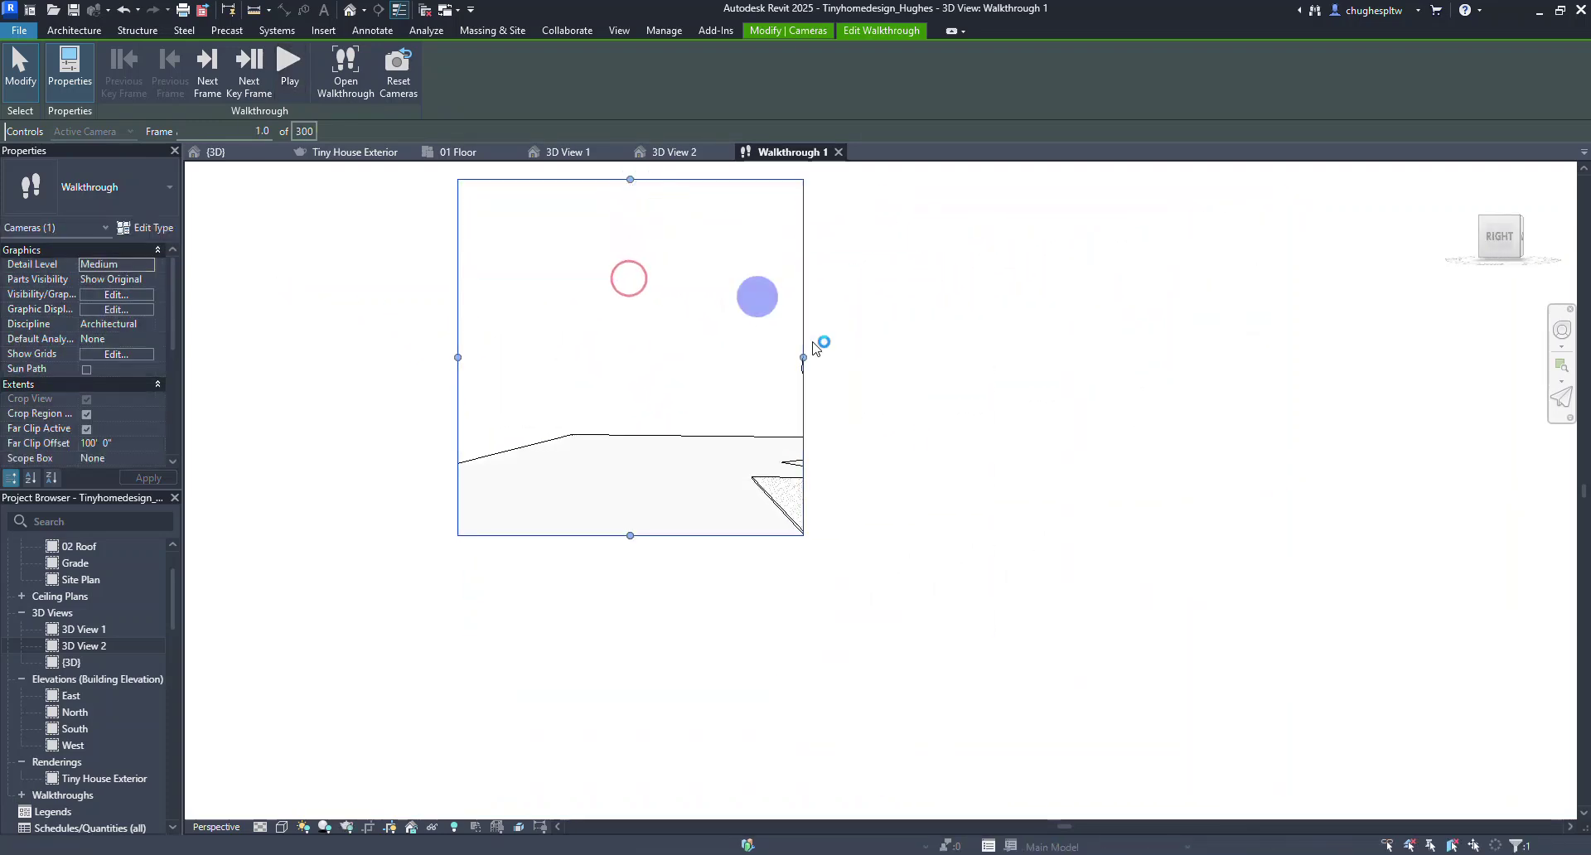
{"action": "left_click_drag", "start_coordinate": [804, 359], "coordinate": [1140, 358]}
{"action": "left_click", "coordinate": [496, 390]}
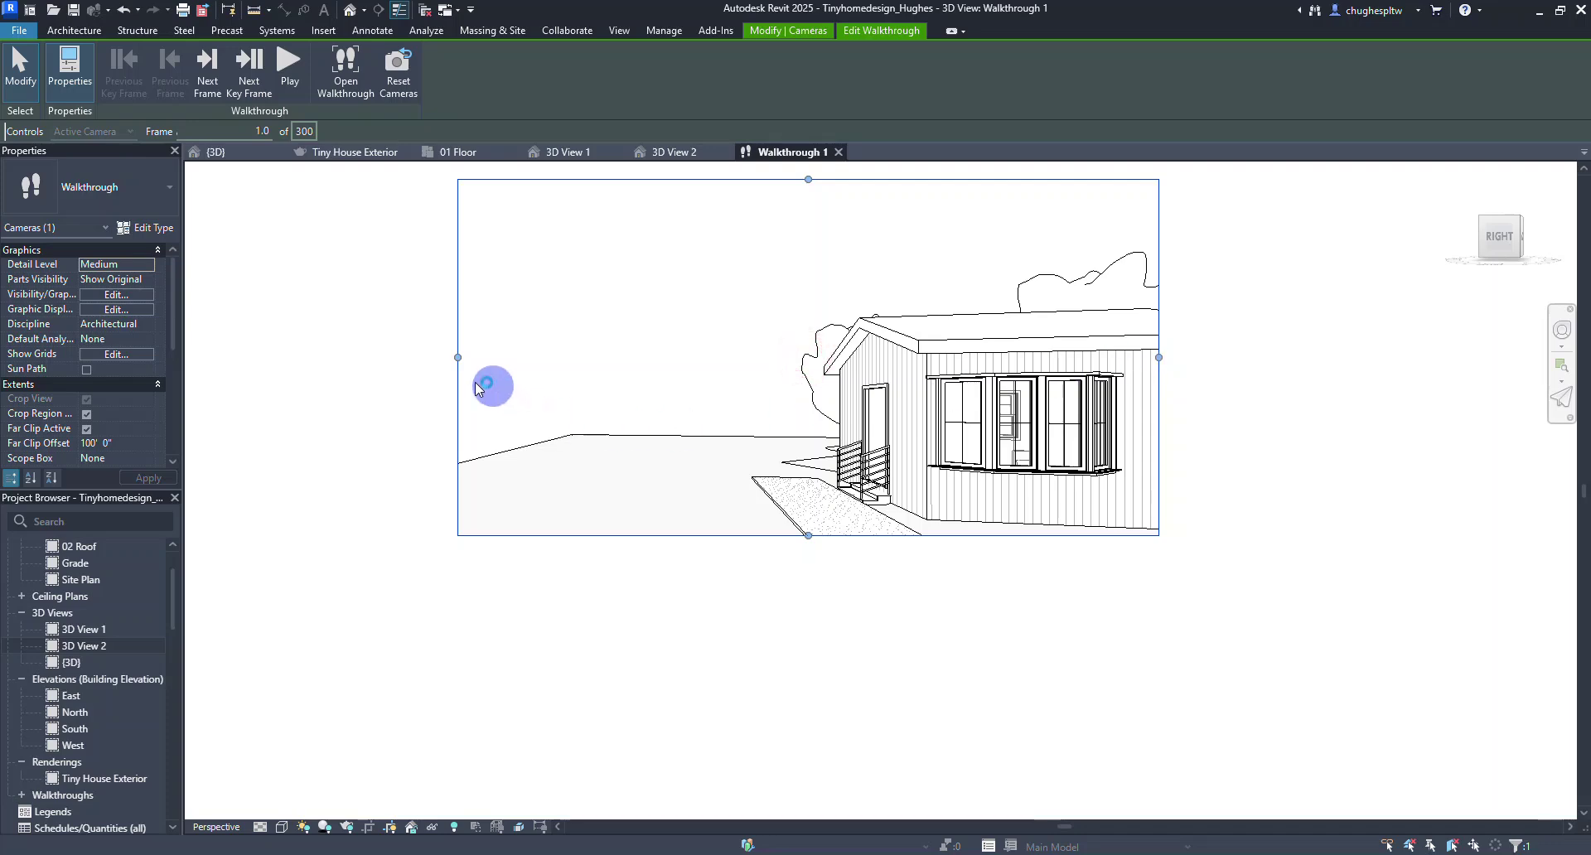
- Extend the crop frame's left, bottom and right edges further, then replay the walkthrough
{"action": "left_click_drag", "start_coordinate": [460, 360], "coordinate": [309, 362]}
{"action": "left_click_drag", "start_coordinate": [728, 540], "coordinate": [763, 732]}
{"action": "left_click_drag", "start_coordinate": [1159, 452], "coordinate": [1355, 449]}
{"action": "left_click", "coordinate": [289, 66]}
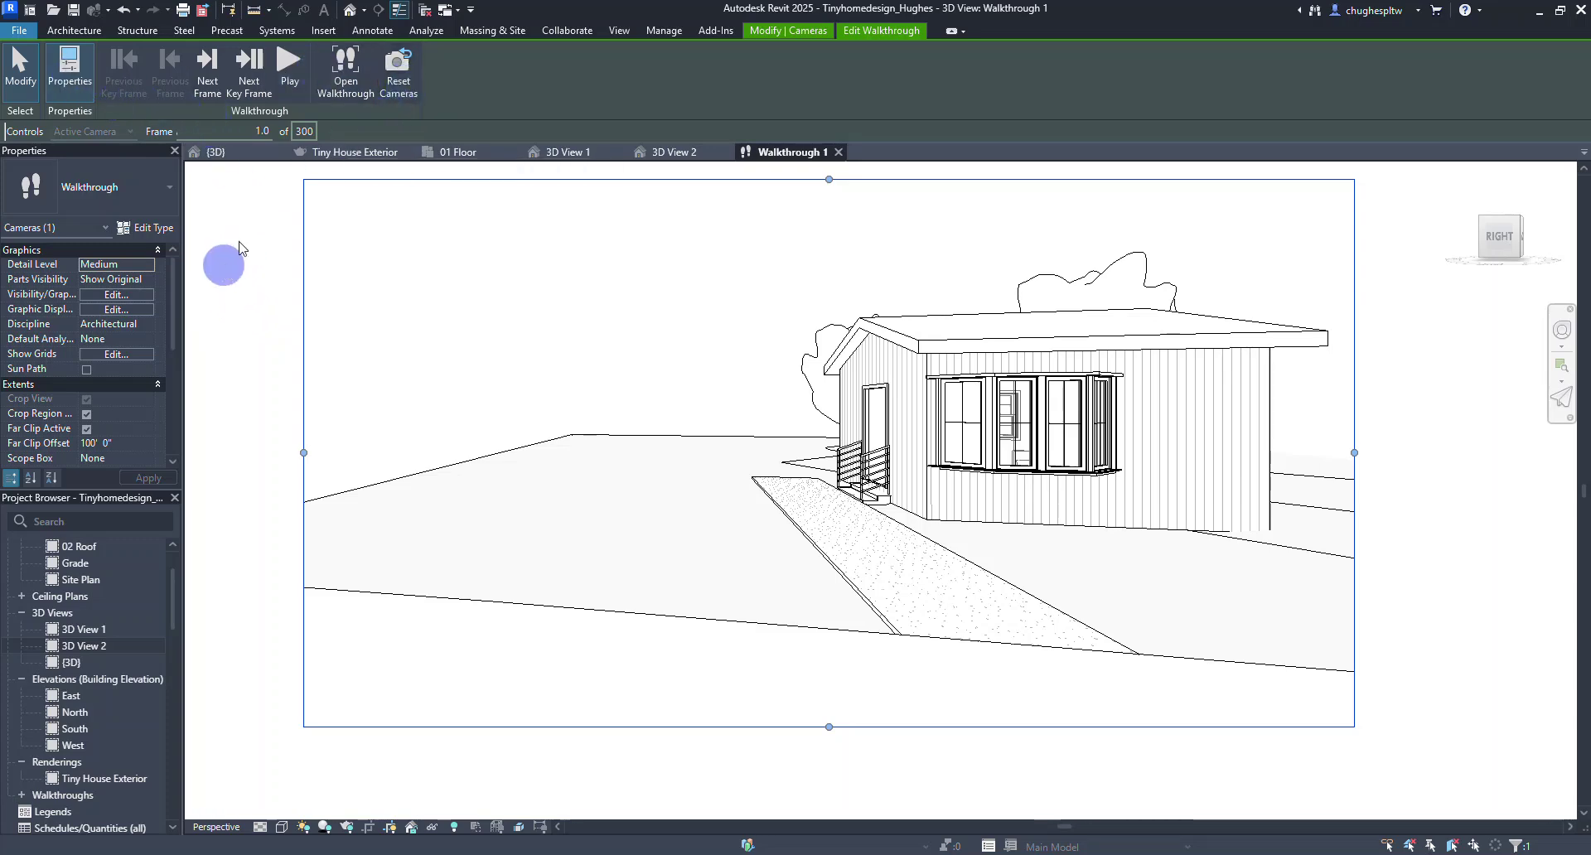
{"action": "left_click", "coordinate": [274, 74]}
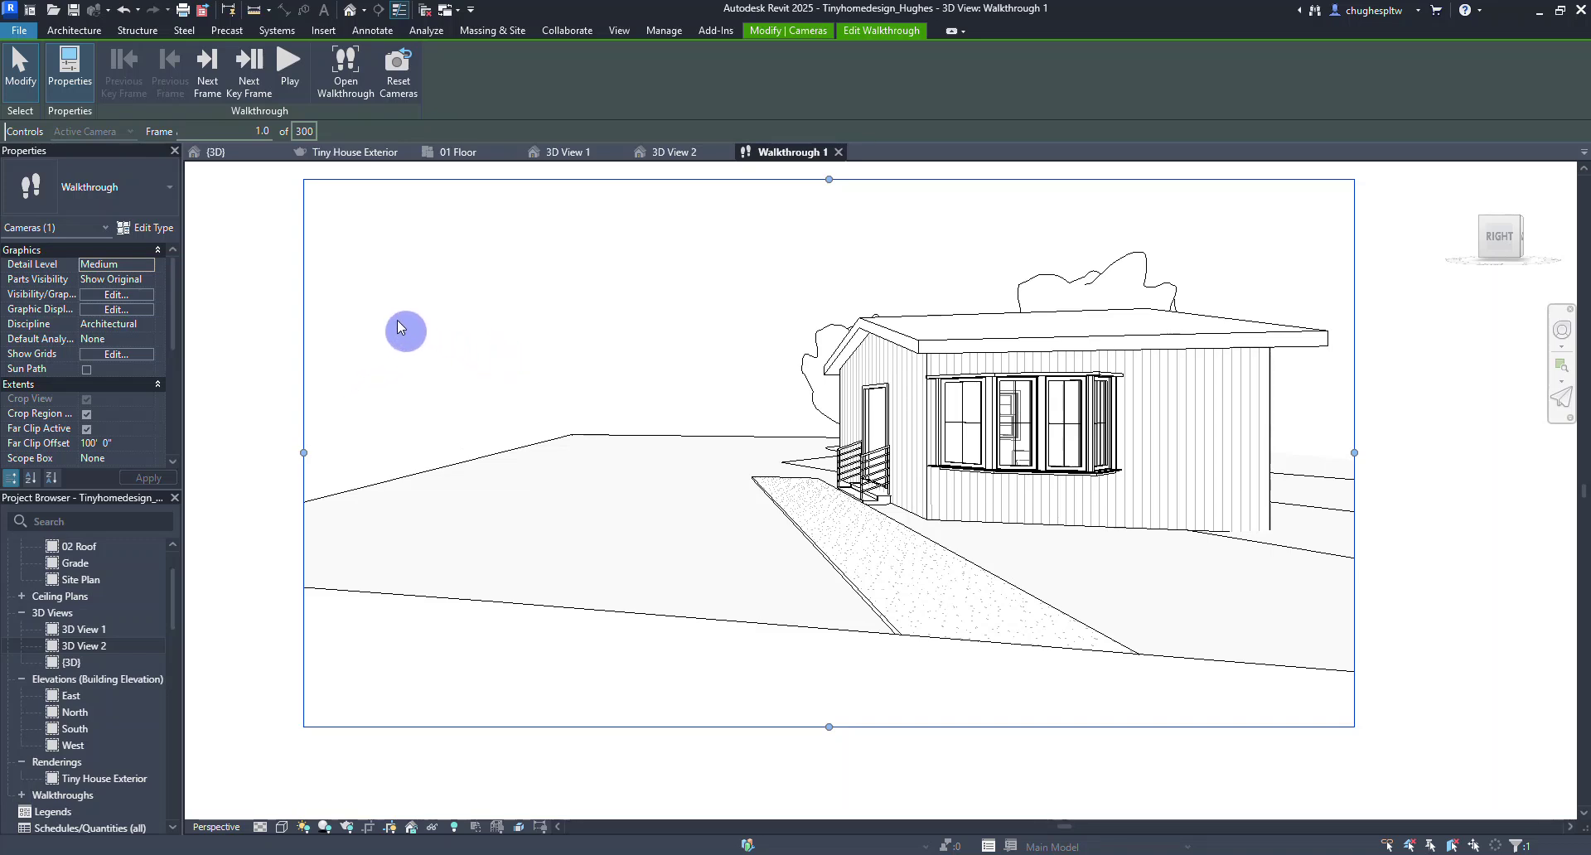
- Exit walkthrough editing, clear the selection, and close the Walkthrough 1 view from 01 Floor
{"action": "right_click", "coordinate": [277, 237]}
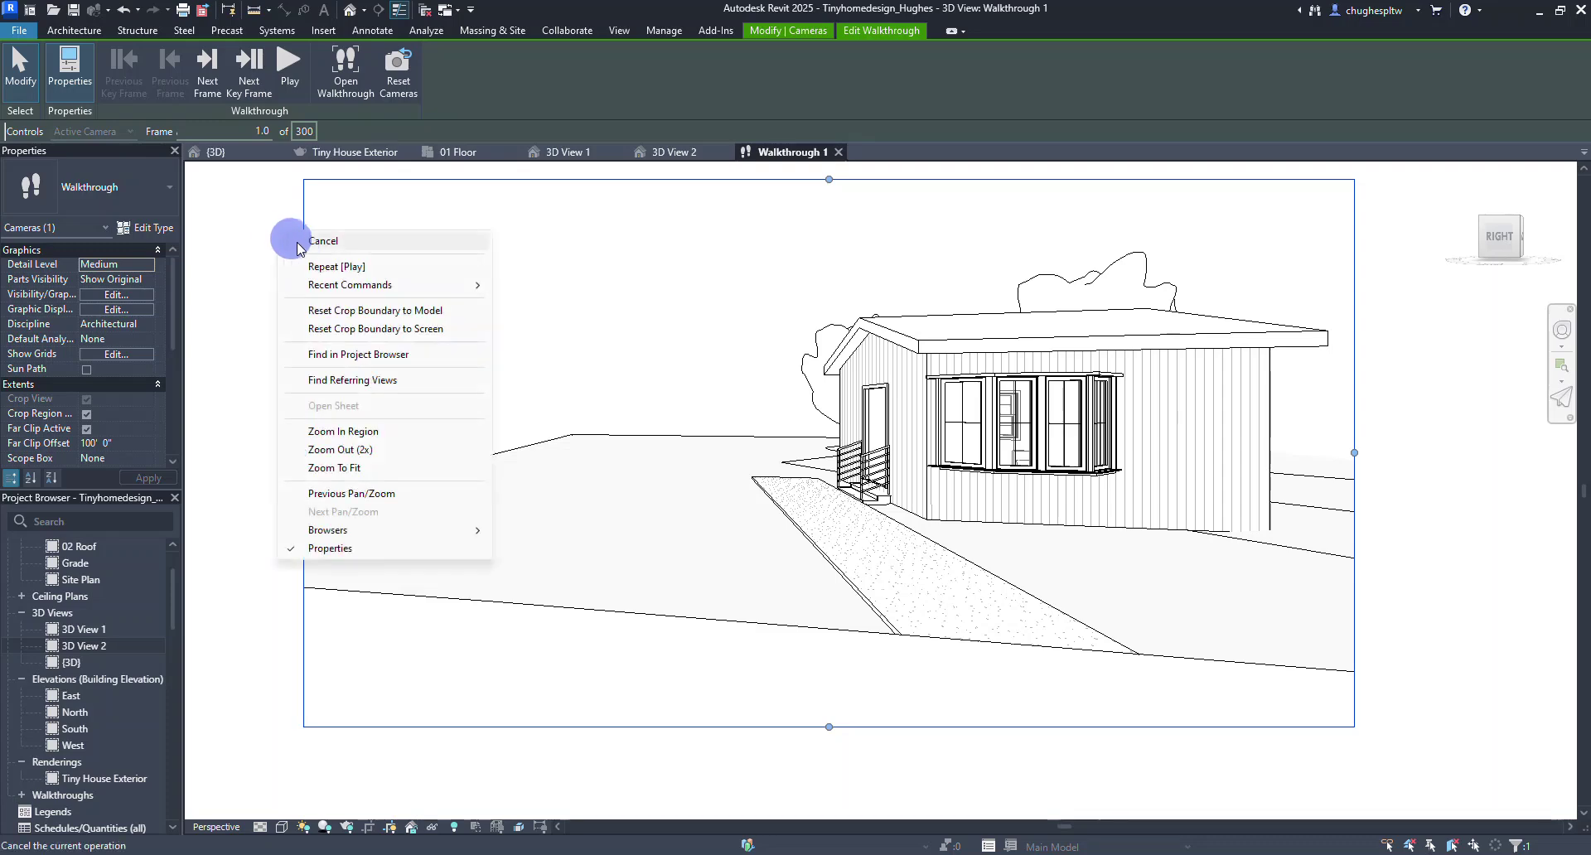
{"action": "left_click", "coordinate": [292, 240]}
{"action": "right_click", "coordinate": [273, 239]}
{"action": "left_click", "coordinate": [284, 245]}
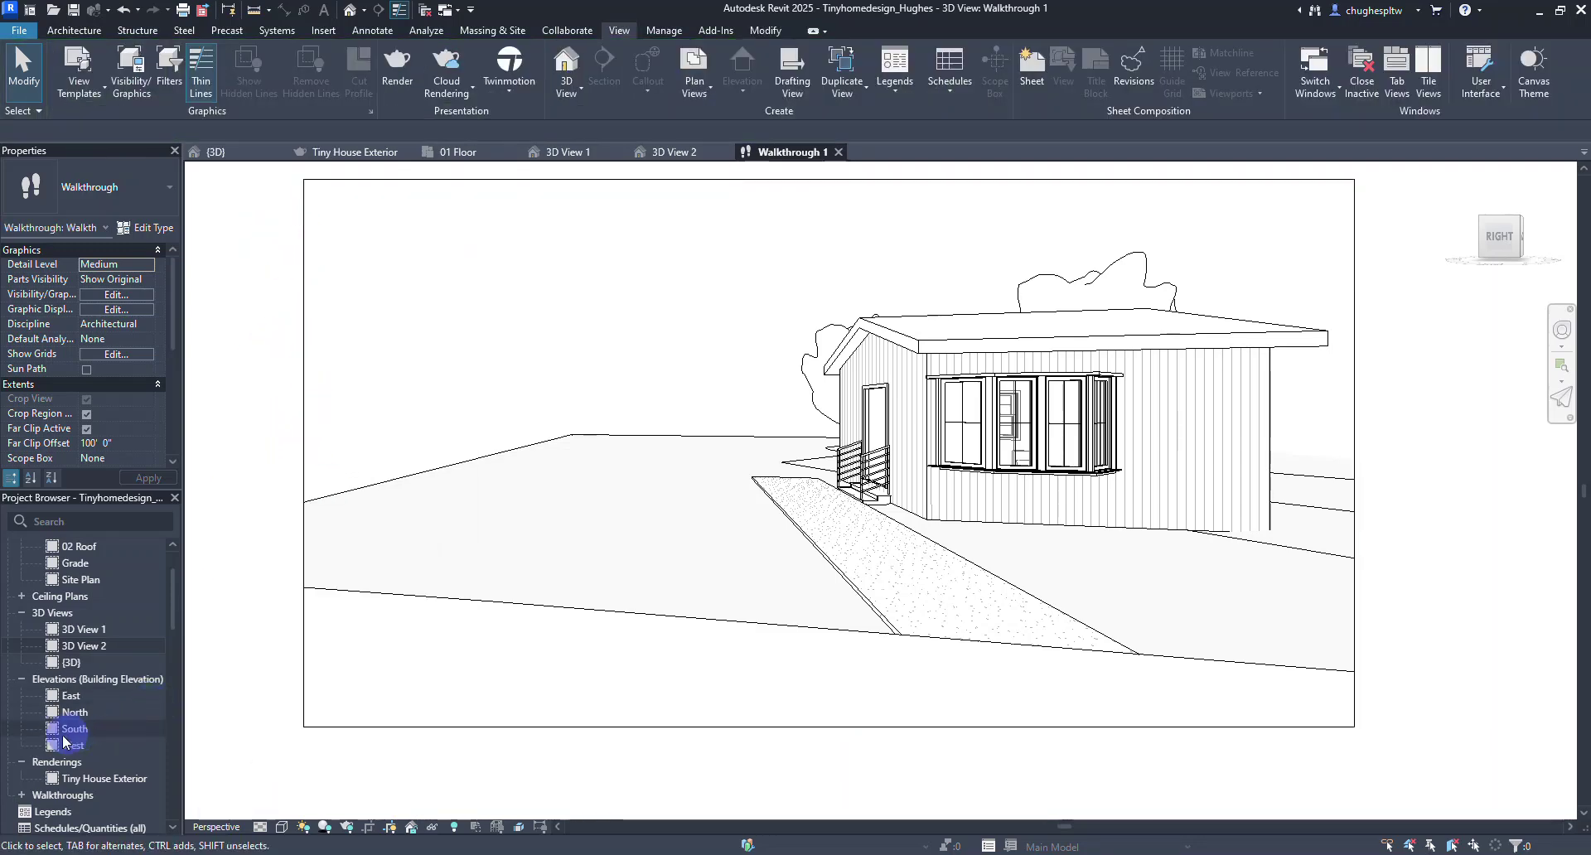
{"action": "left_click", "coordinate": [467, 153]}
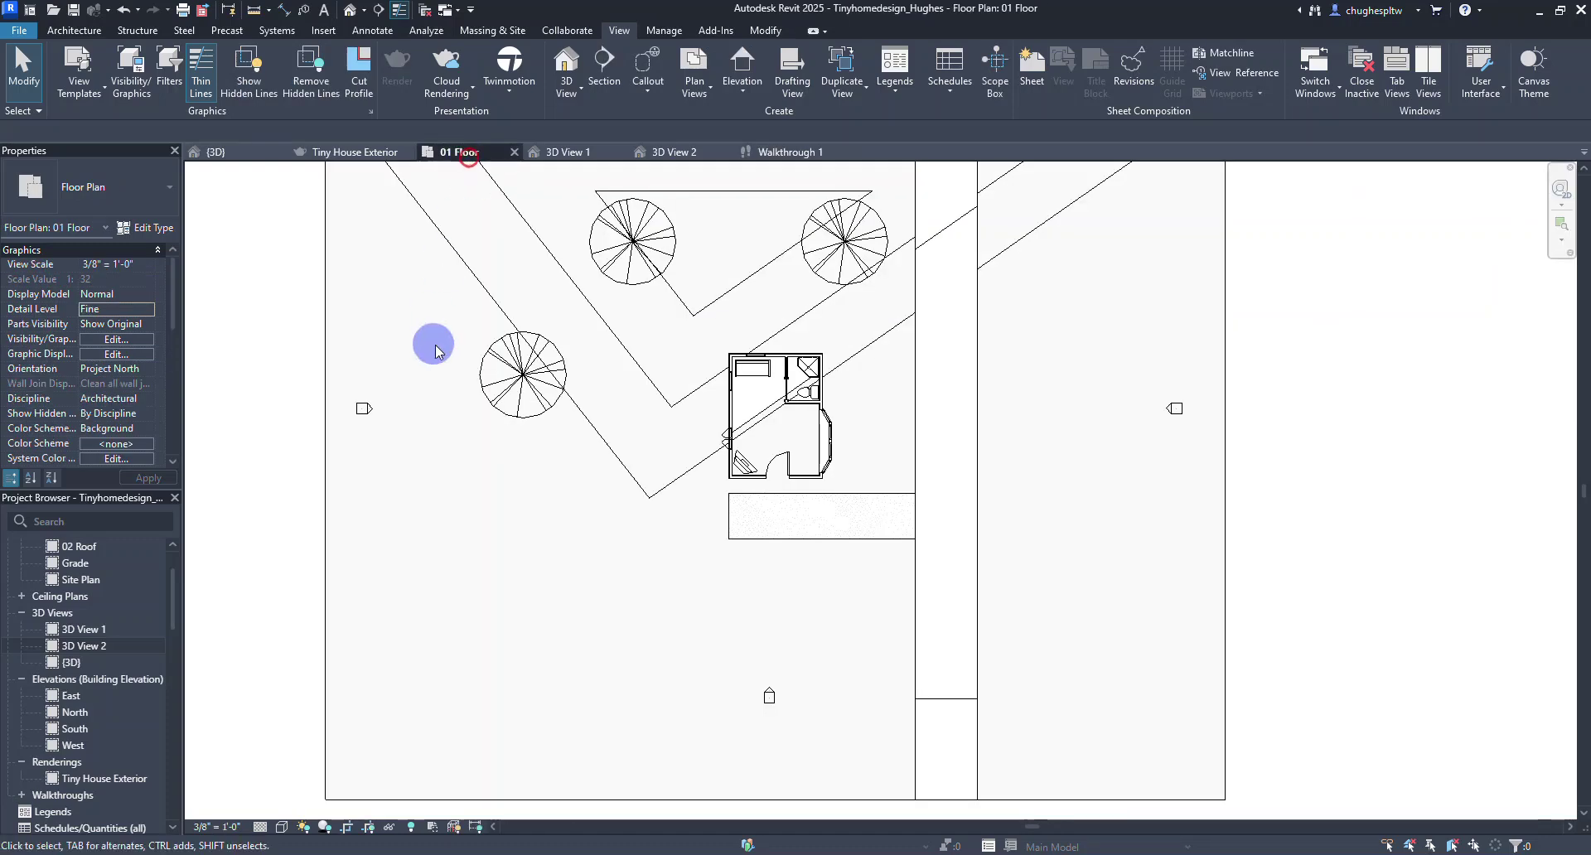
{"action": "left_click", "coordinate": [834, 151]}
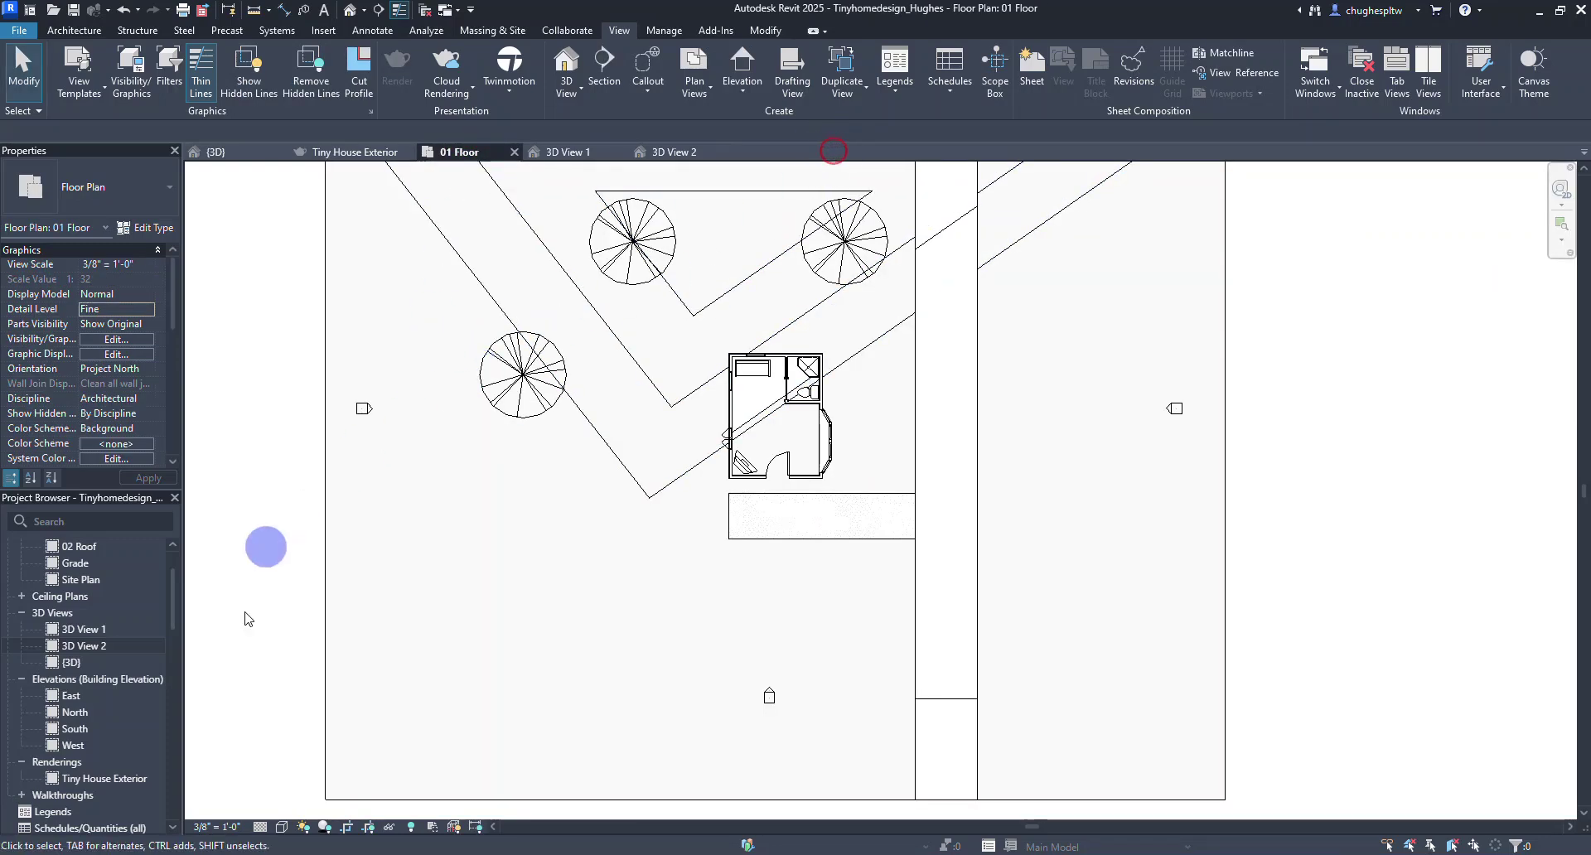
- Reopen Walkthrough 1 from the Walkthroughs list in the Project Browser
{"action": "left_click", "coordinate": [22, 796]}
{"action": "right_click", "coordinate": [70, 813]}
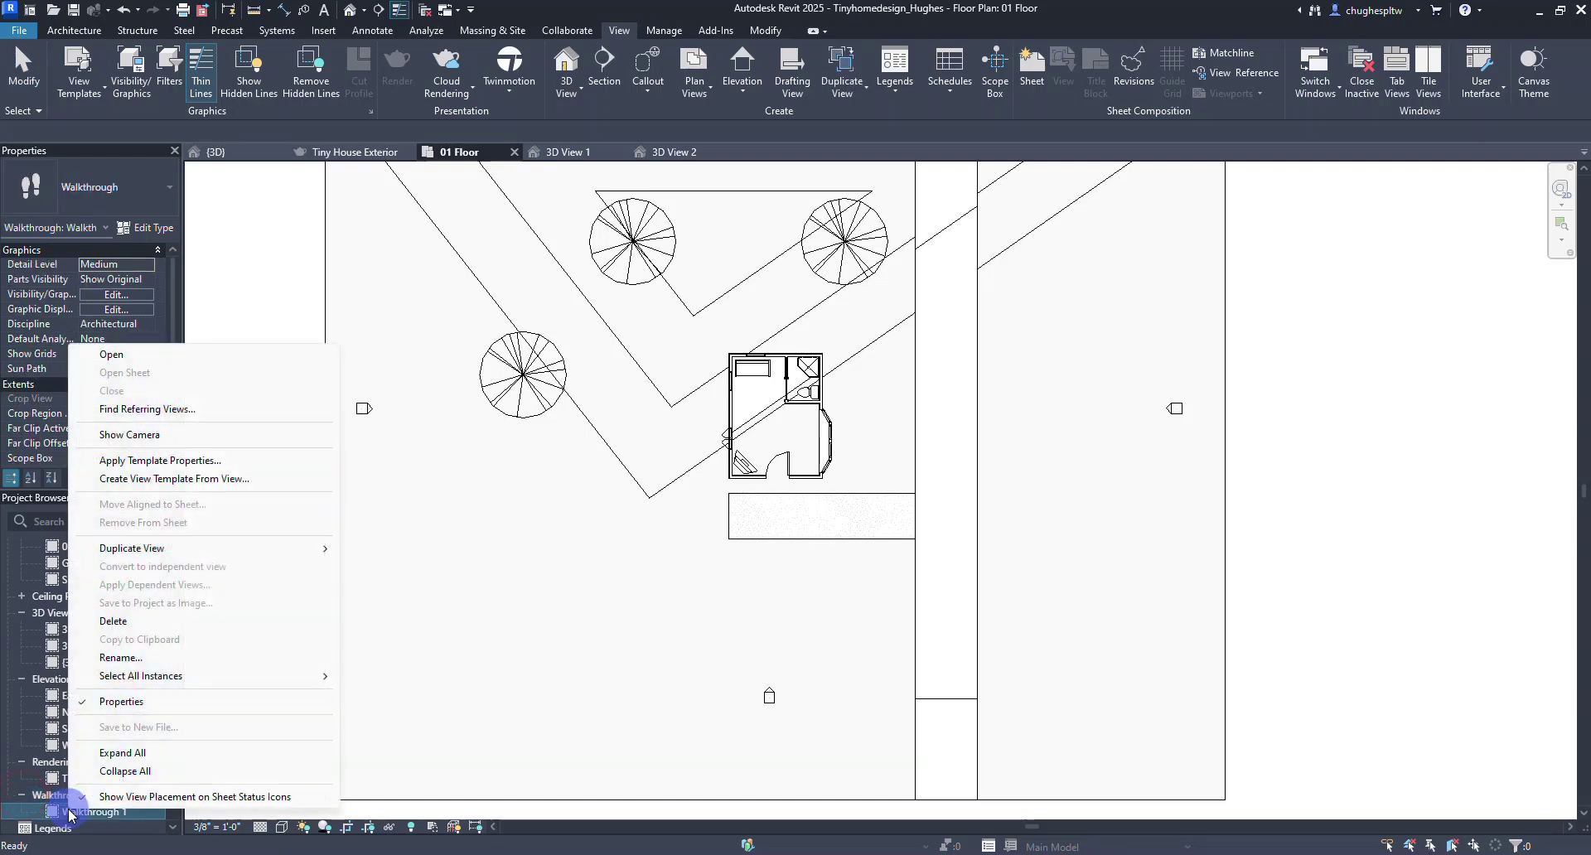
{"action": "double_click", "coordinate": [70, 812]}
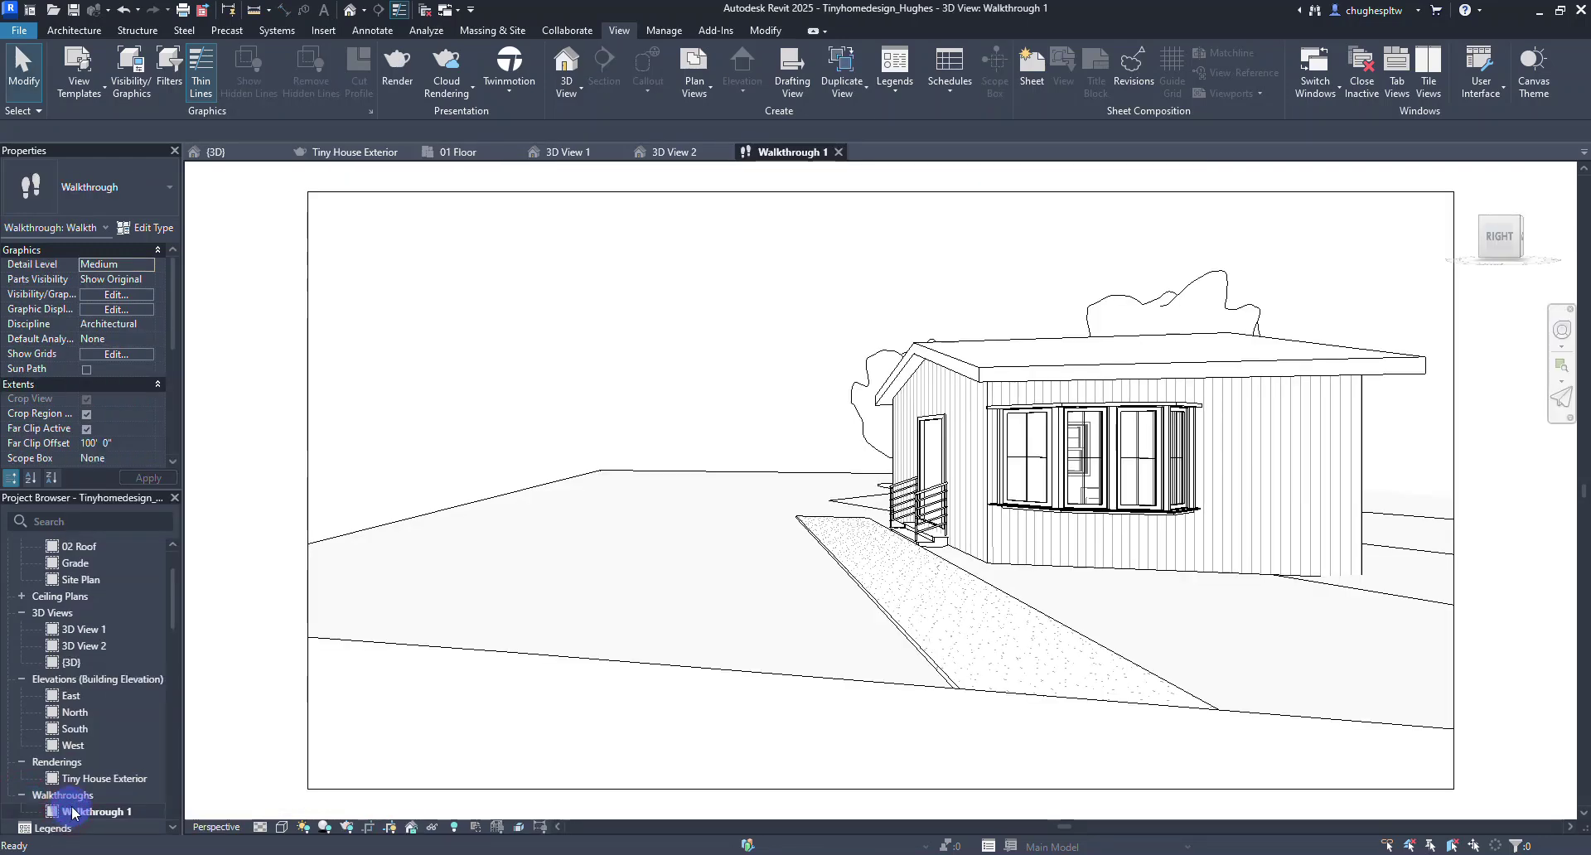
{"action": "right_click", "coordinate": [75, 816]}
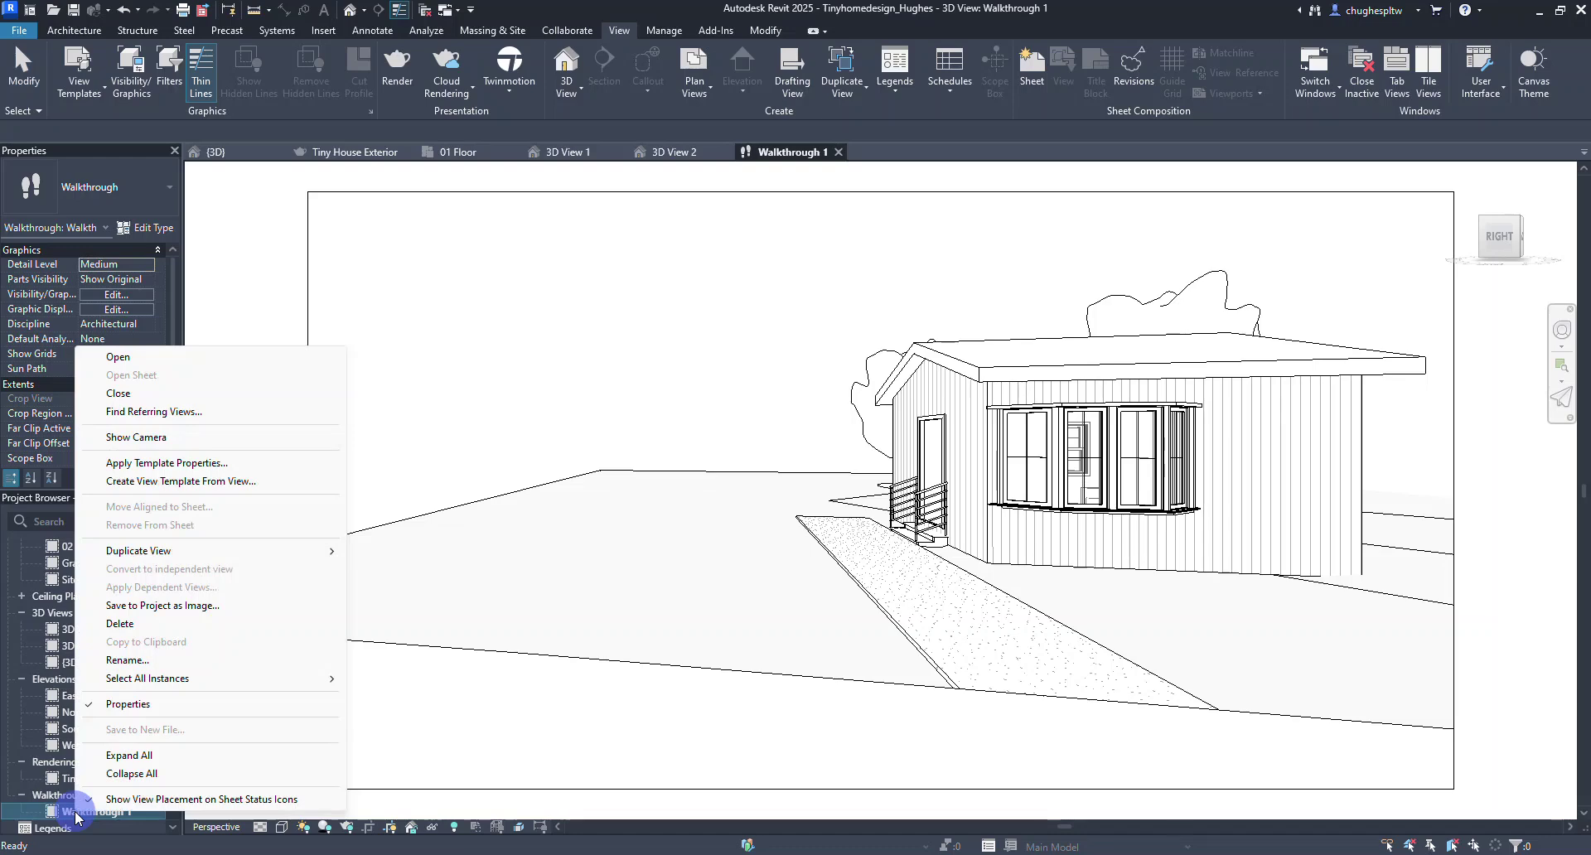
{"action": "left_click", "coordinate": [74, 816]}
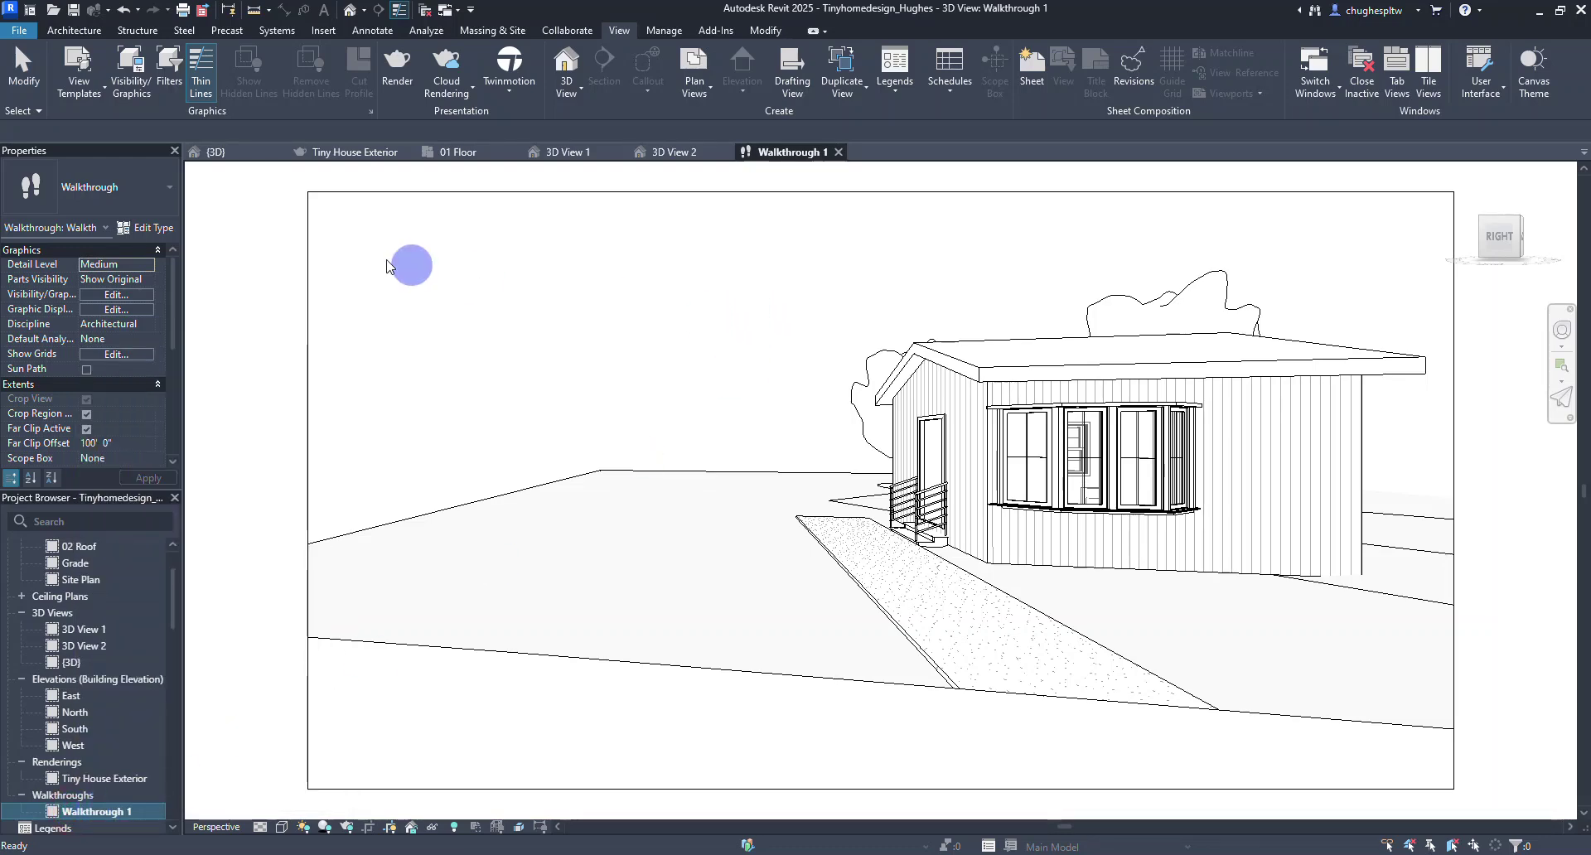
- Select the walkthrough camera's crop boundary and start Edit Walkthrough at frame 1 of 300
{"action": "left_click", "coordinate": [150, 189]}
{"action": "left_click", "coordinate": [150, 191]}
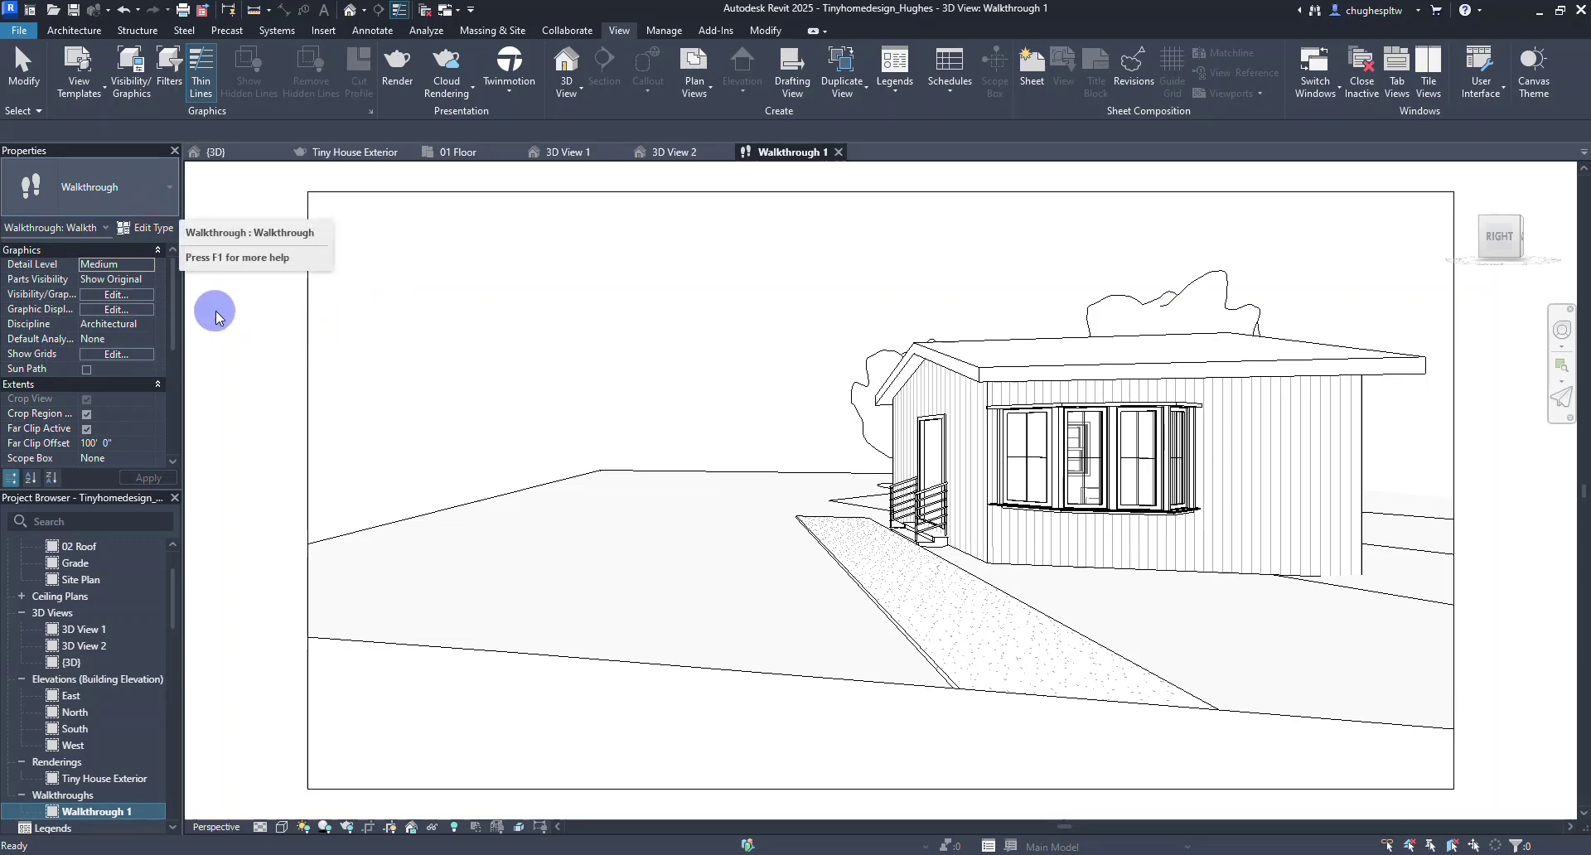
{"action": "scroll", "coordinate": [248, 328], "scroll_direction": "down", "scroll_amount": 2}
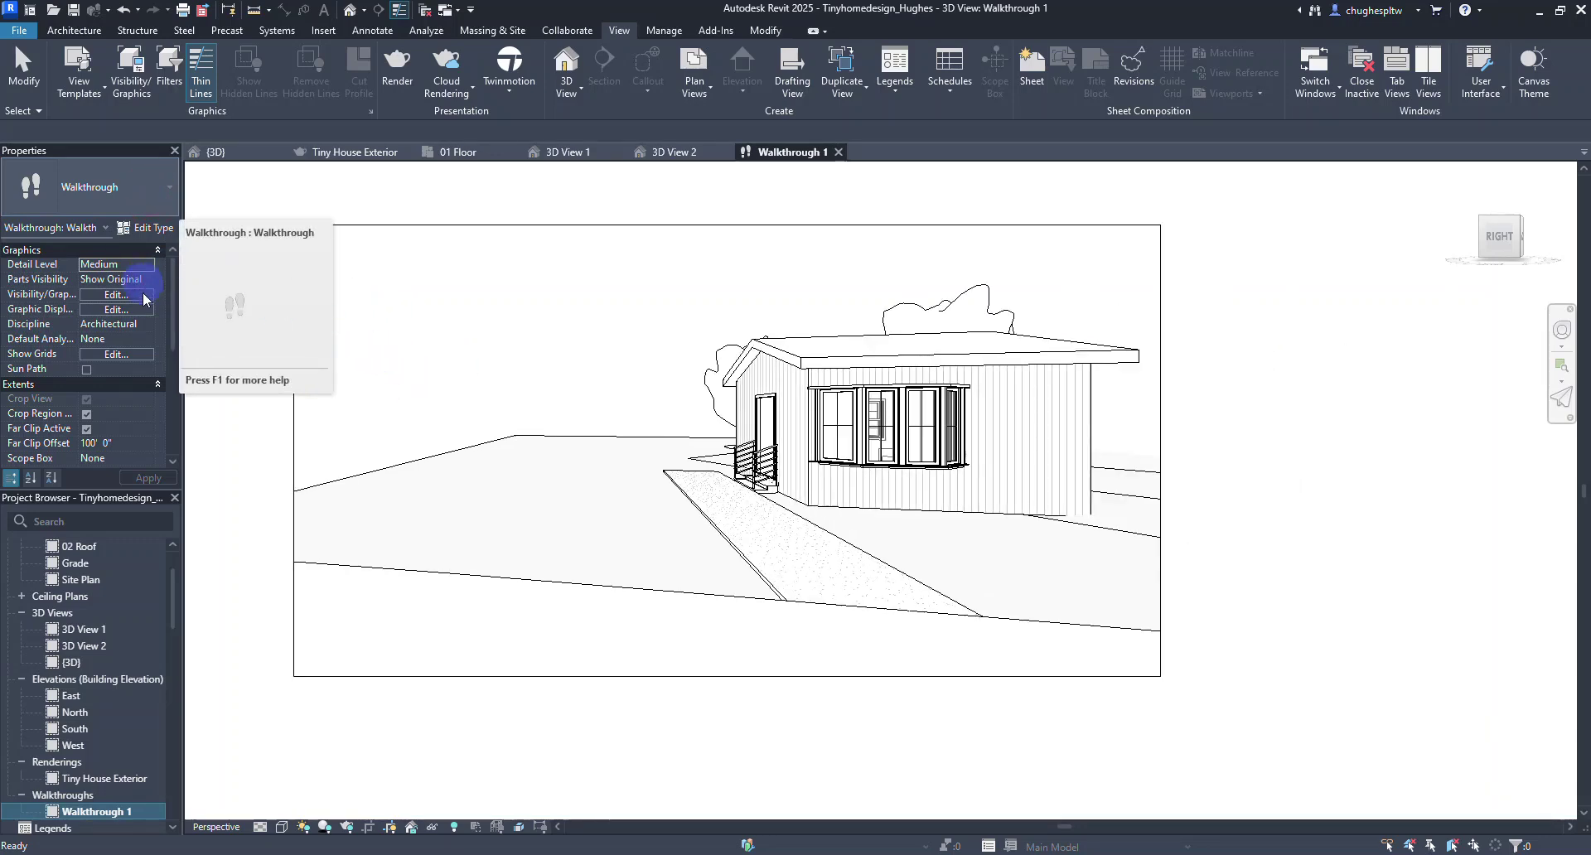
{"action": "scroll", "coordinate": [149, 398], "scroll_direction": "down", "scroll_amount": 5}
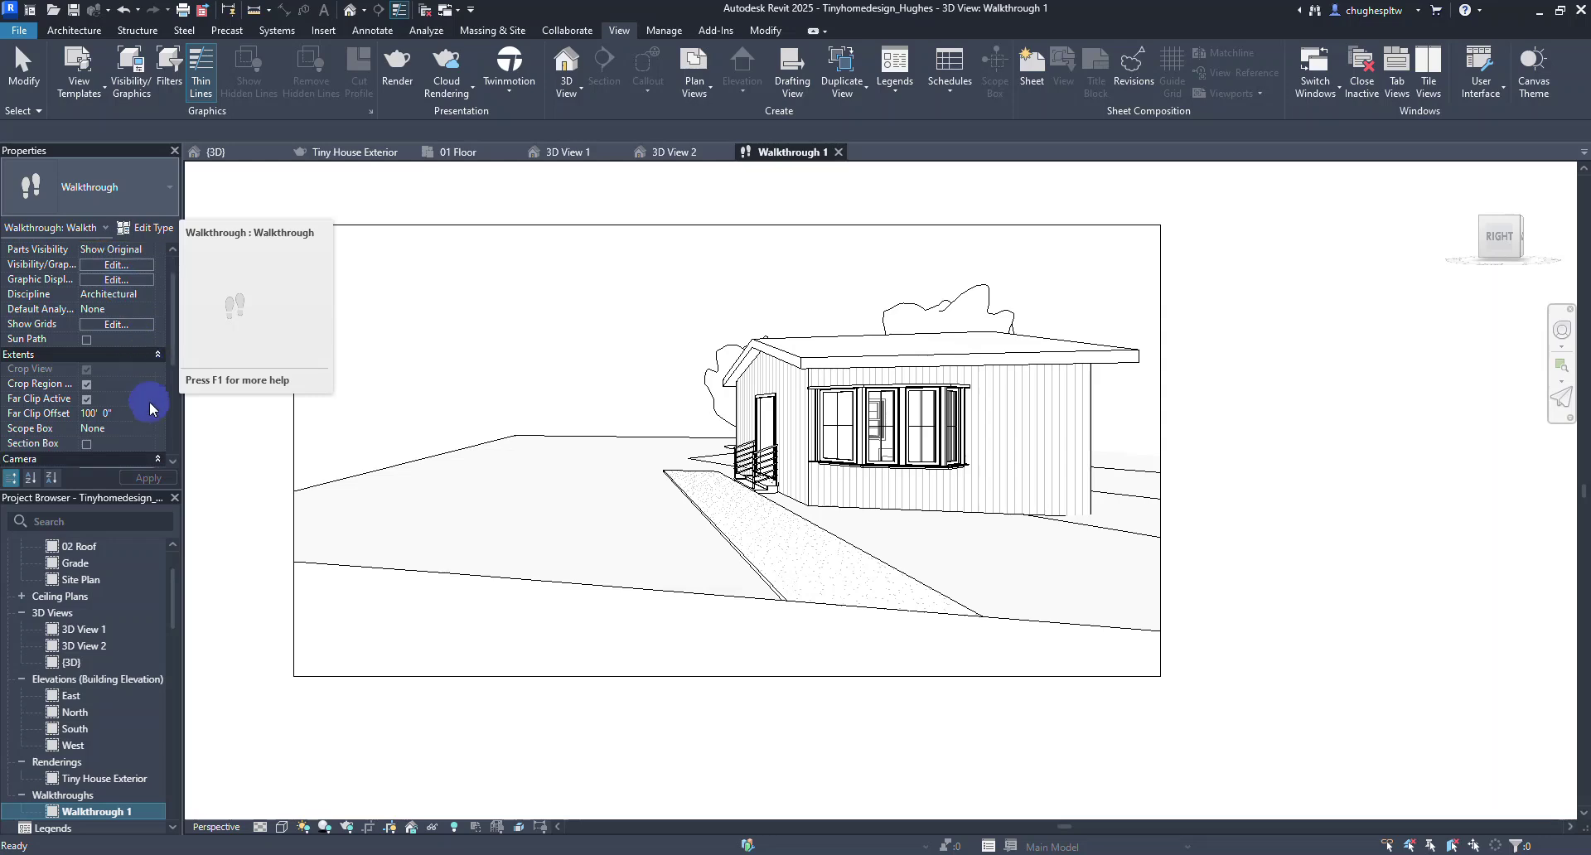
{"action": "scroll", "coordinate": [149, 398], "scroll_direction": "up", "scroll_amount": 5}
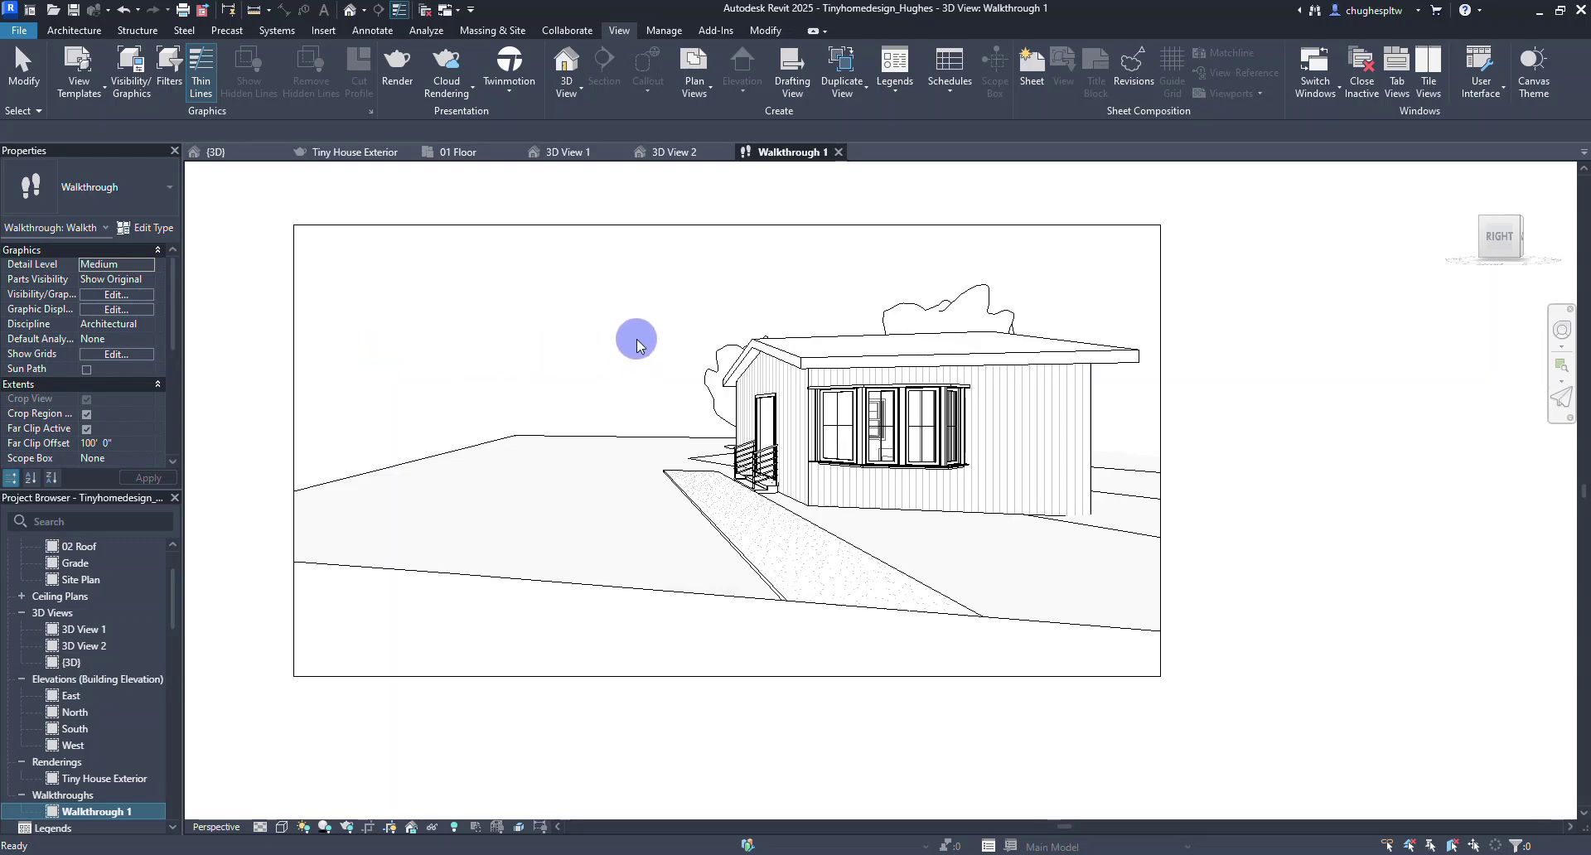
{"action": "left_click", "coordinate": [567, 227]}
{"action": "left_click", "coordinate": [1309, 406]}
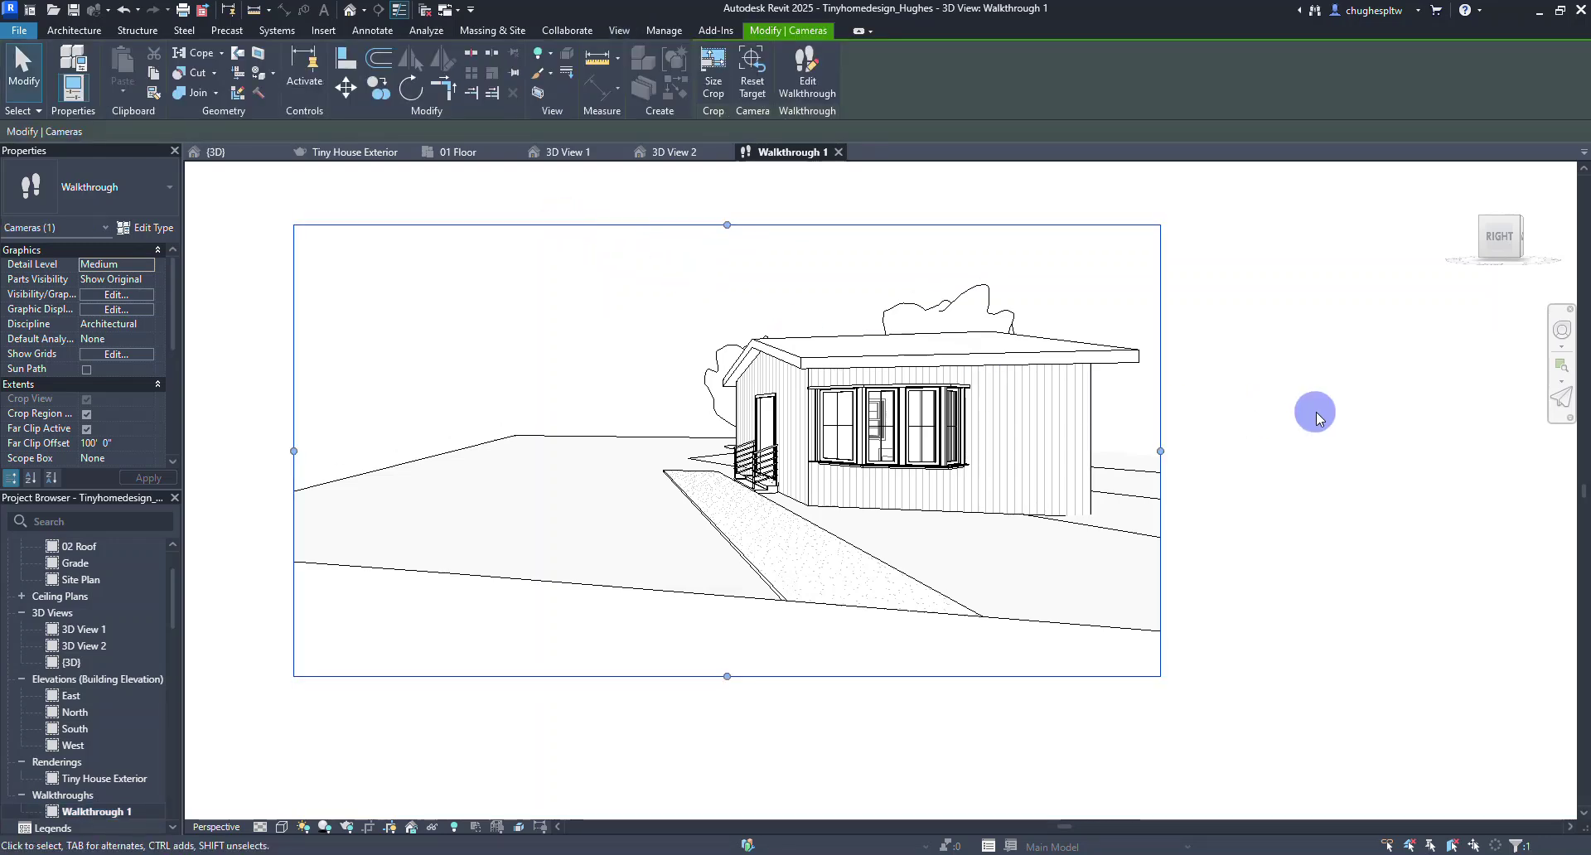
{"action": "left_click", "coordinate": [567, 227]}
{"action": "left_click", "coordinate": [809, 81]}
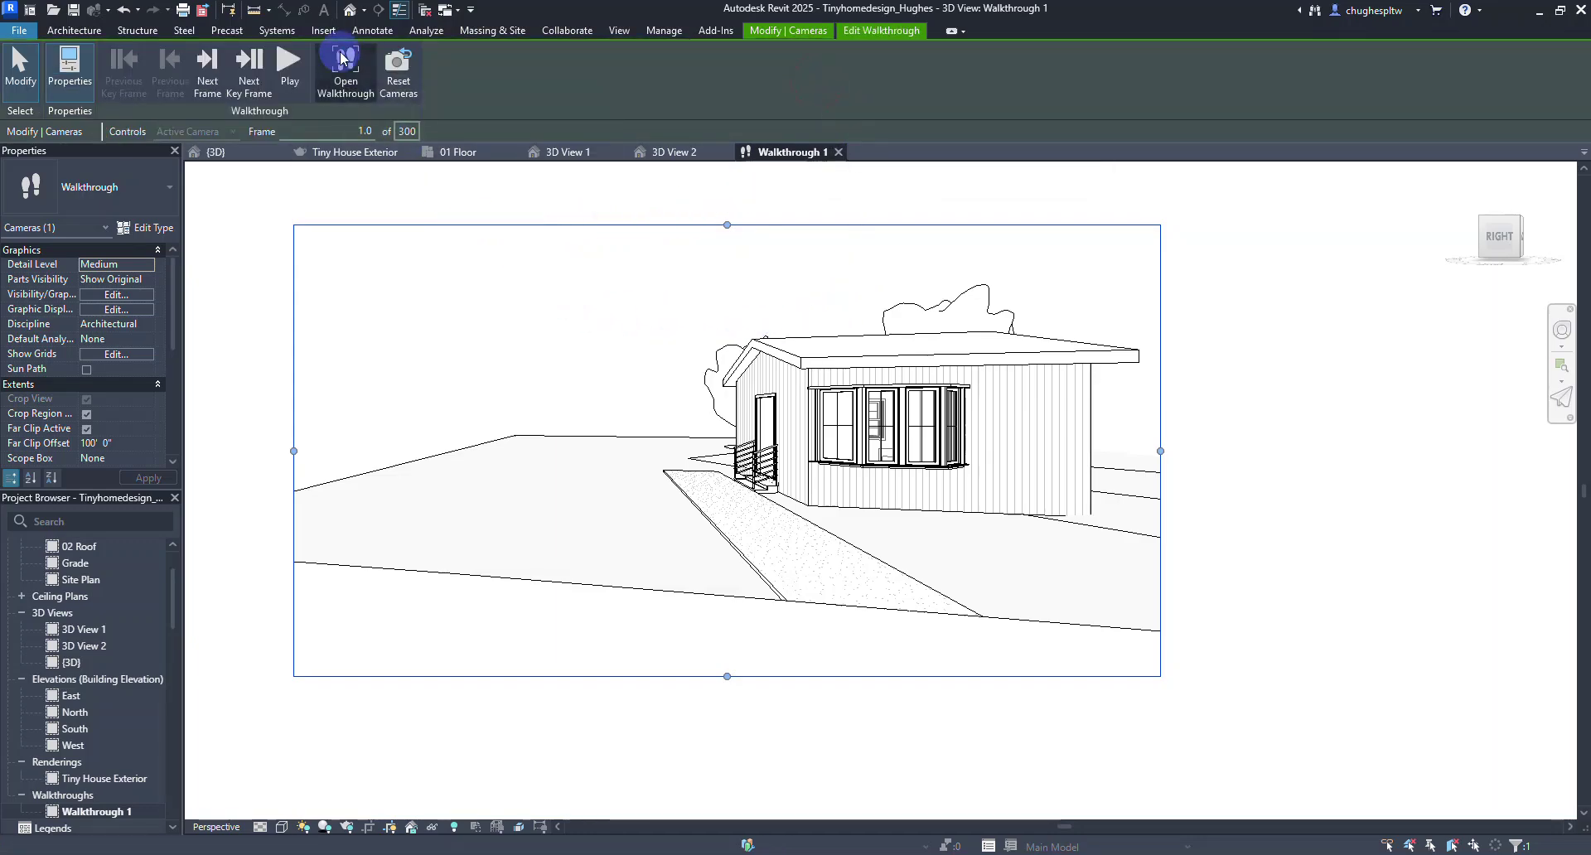
- Play the walkthrough from its first frame, then return to the 01 Floor plan
{"action": "left_click", "coordinate": [341, 56]}
{"action": "left_click", "coordinate": [295, 76]}
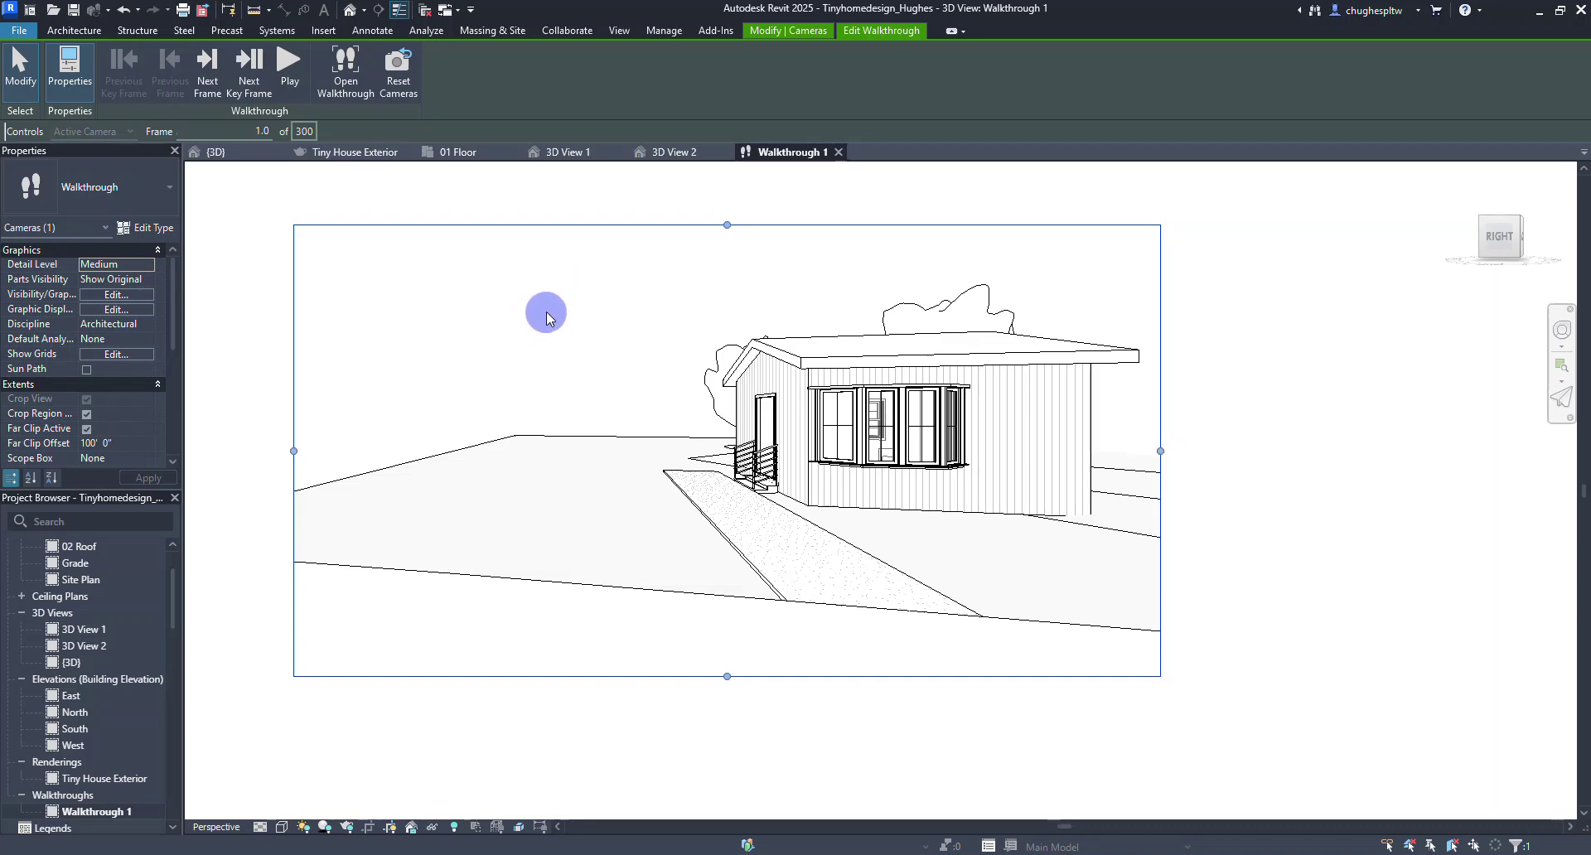
{"action": "key", "text": "ctrl+Tab"}
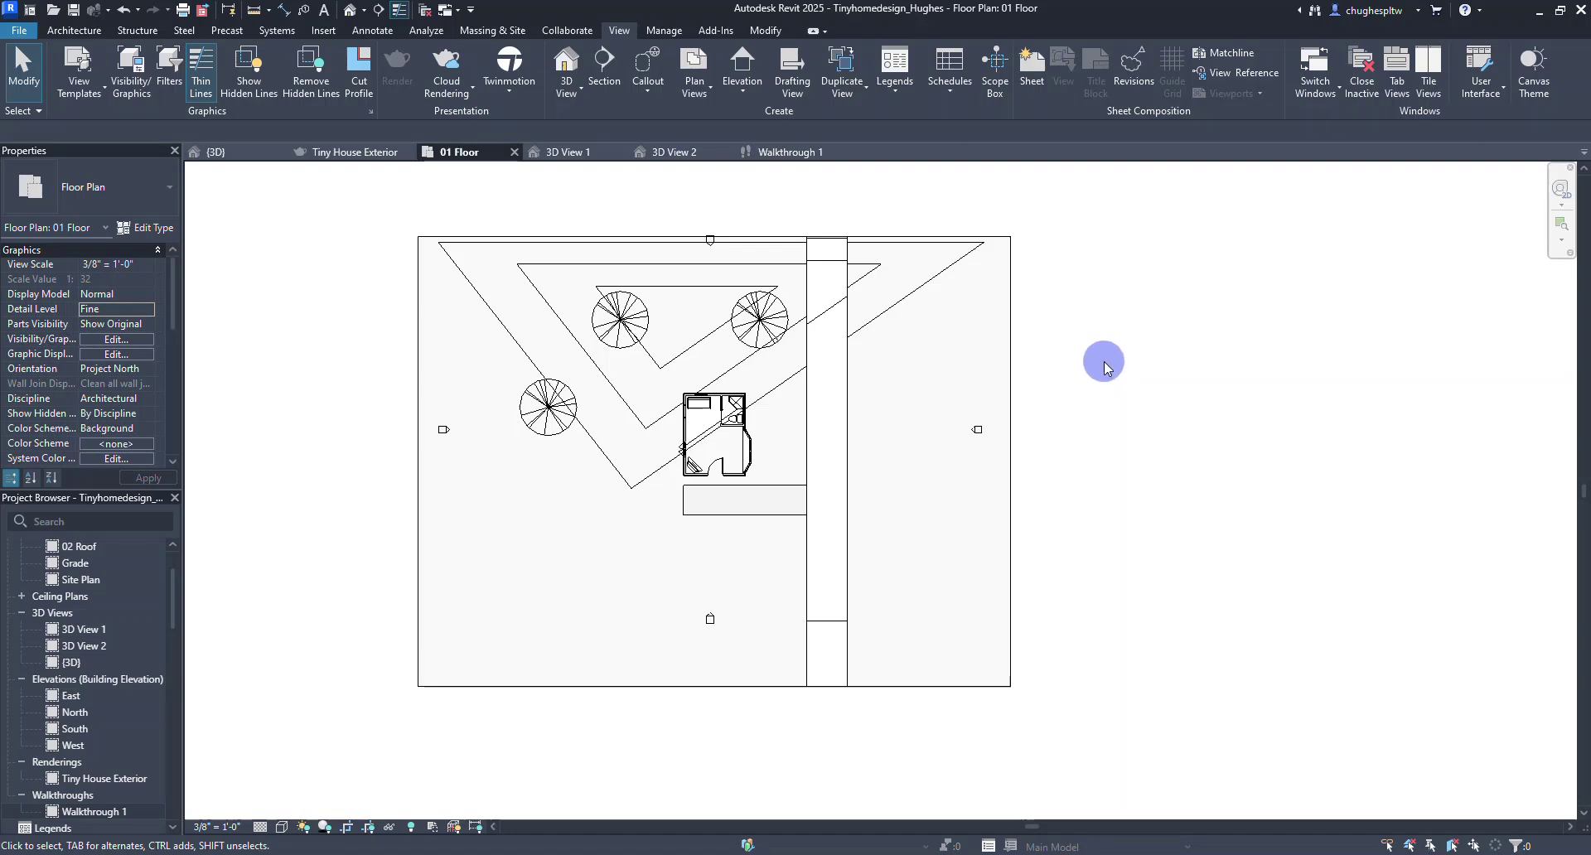
- Reopen Walkthrough 1 and resume editing its now 1000-frame camera path
{"action": "double_click", "coordinate": [104, 812]}
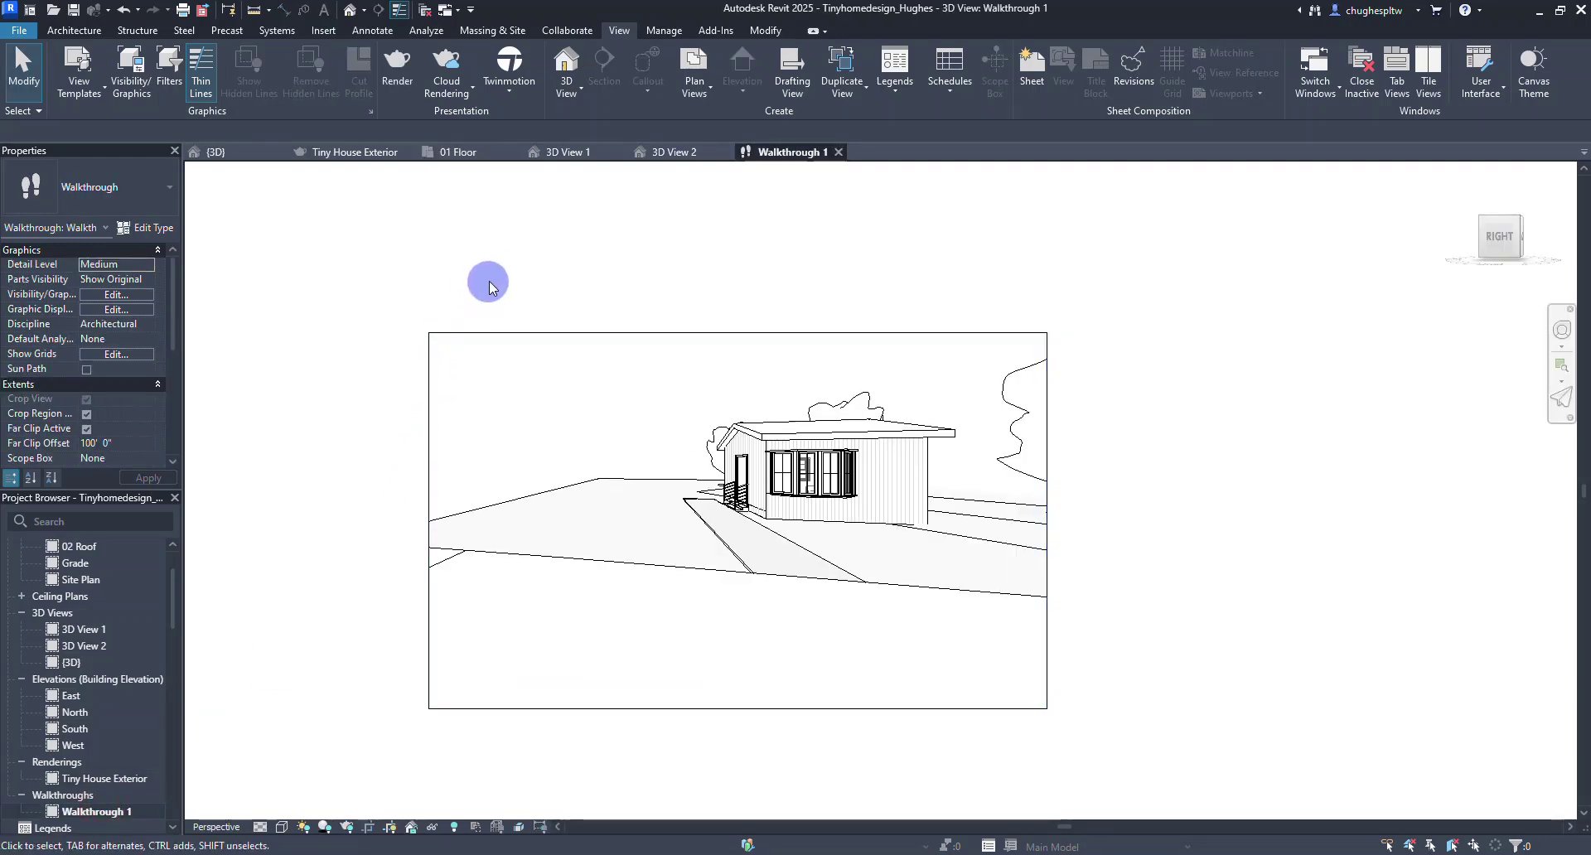
{"action": "left_click", "coordinate": [507, 332]}
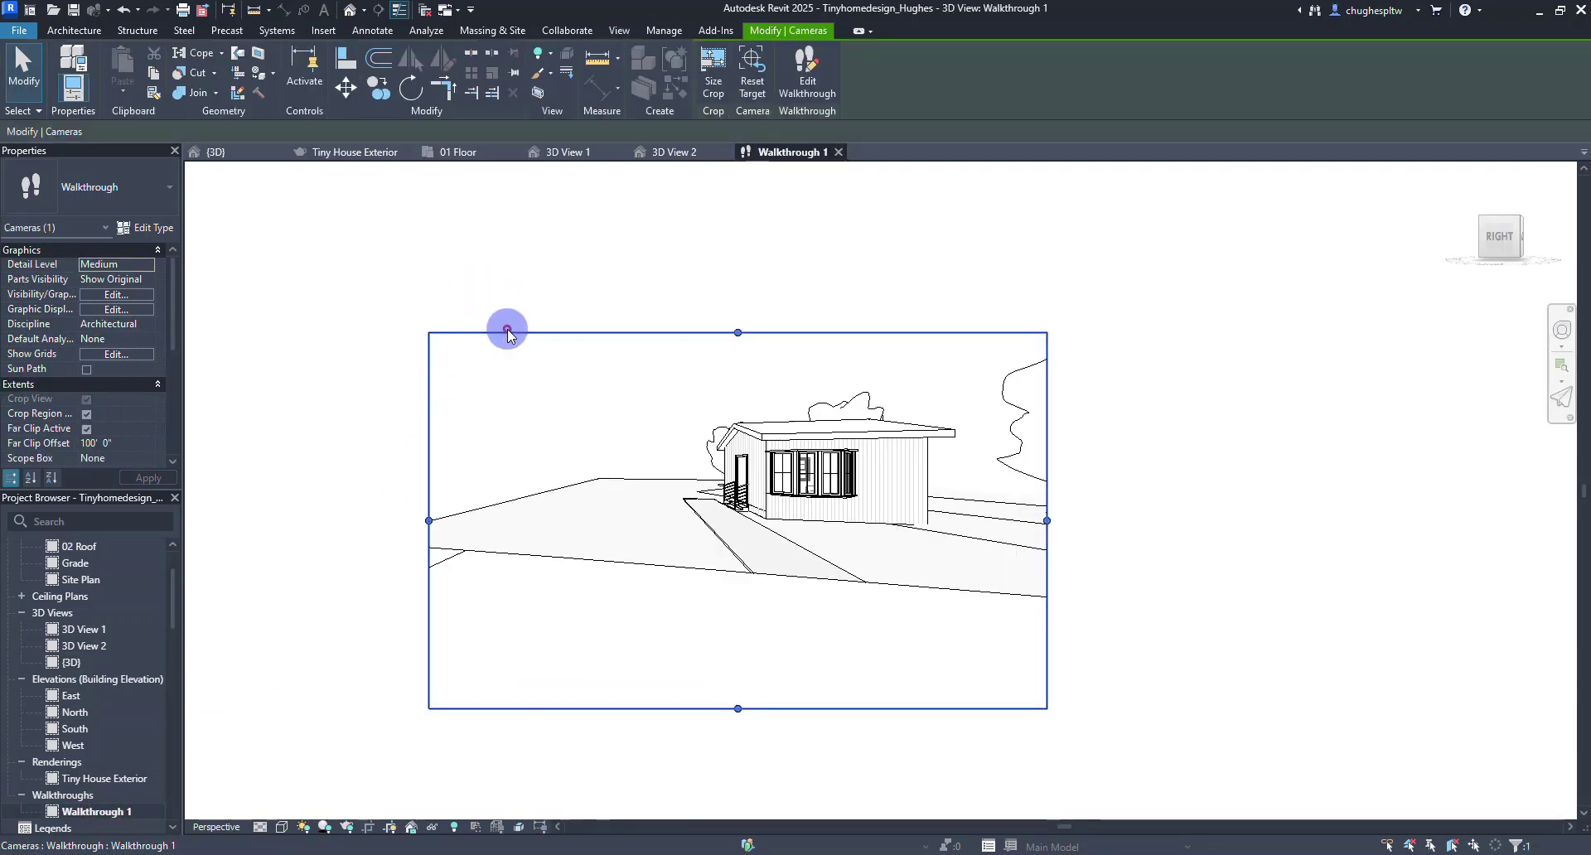
{"action": "left_click", "coordinate": [808, 81]}
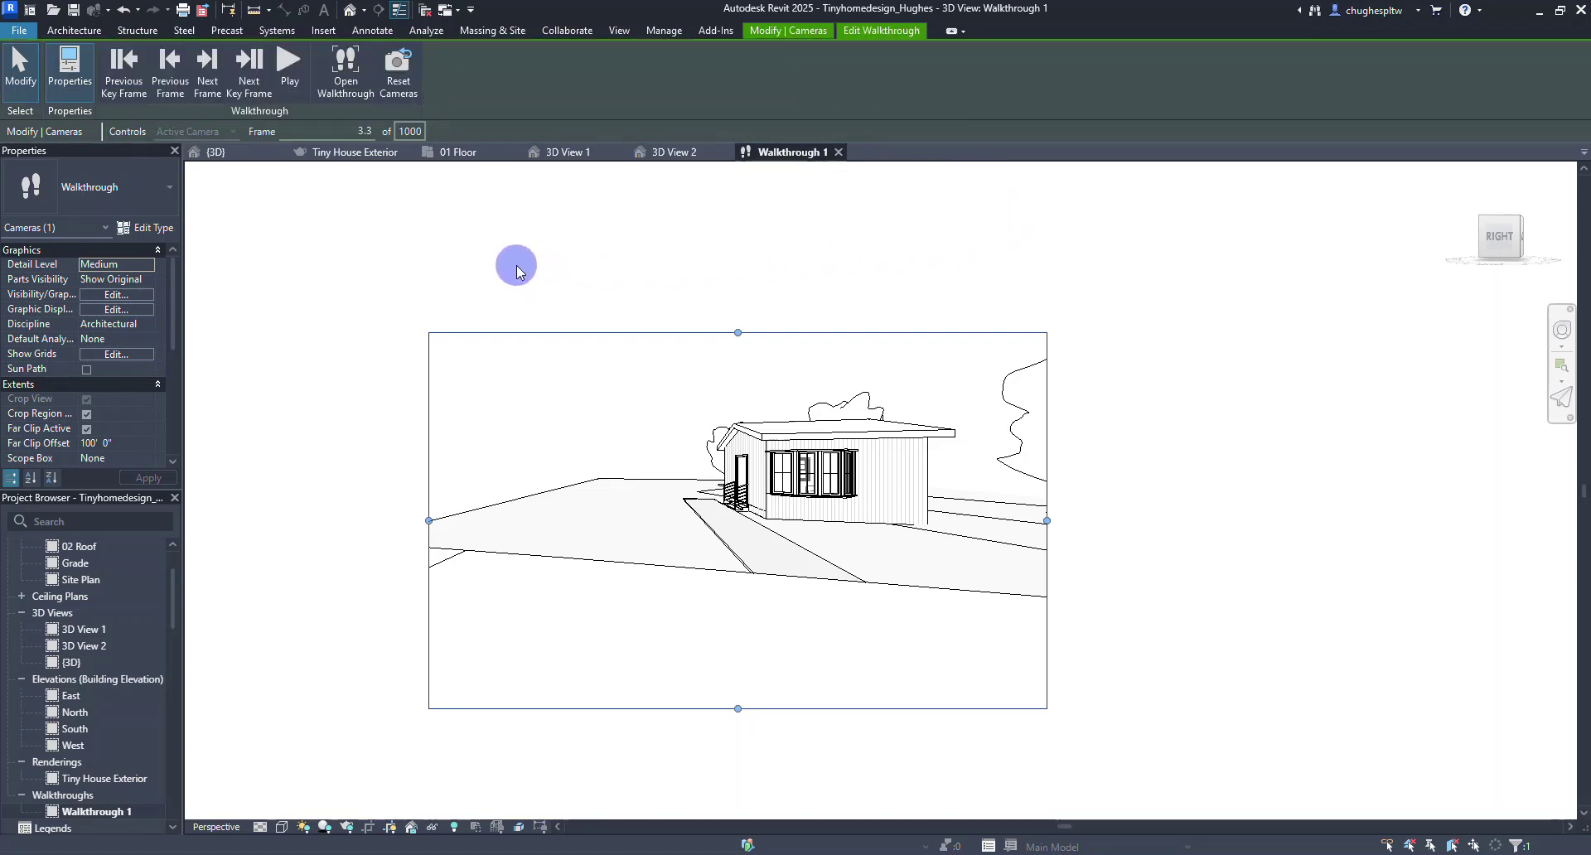
{"action": "left_click", "coordinate": [410, 131]}
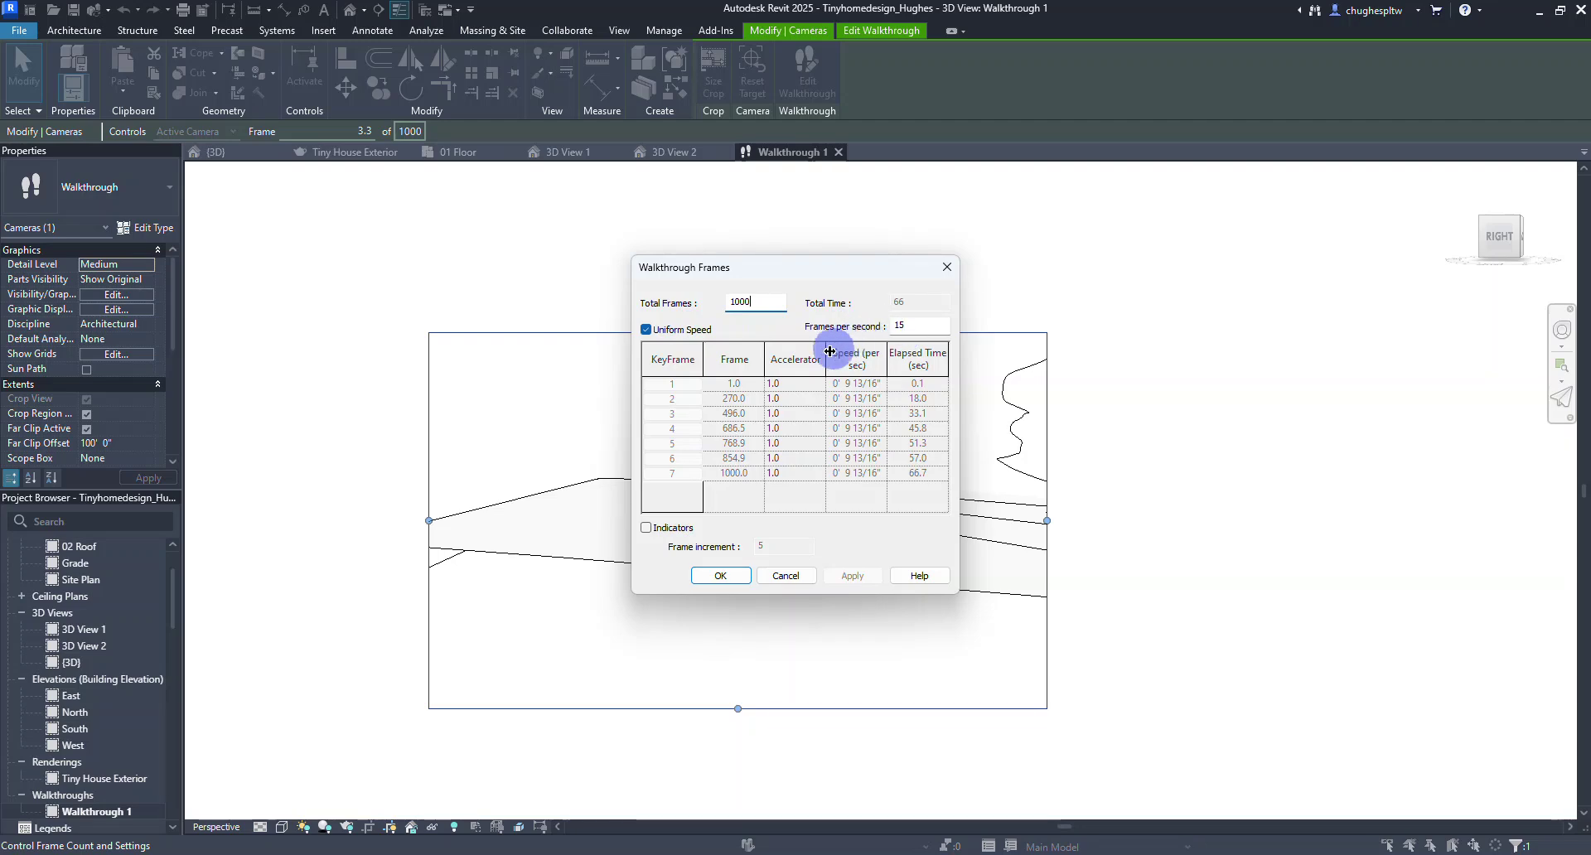
{"action": "left_click", "coordinate": [720, 578]}
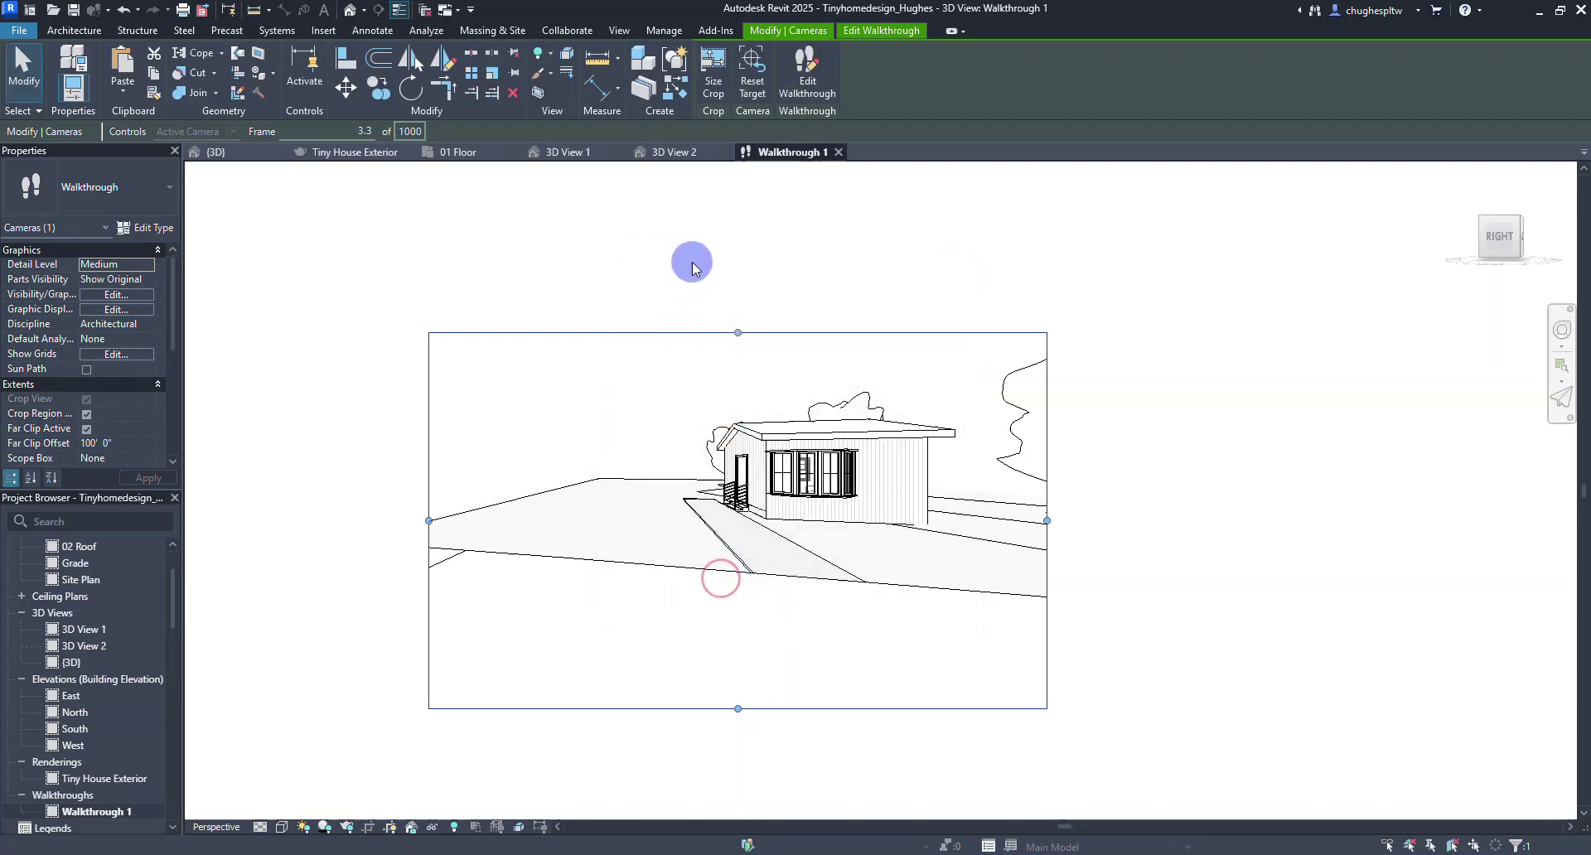
{"action": "left_click", "coordinate": [802, 83]}
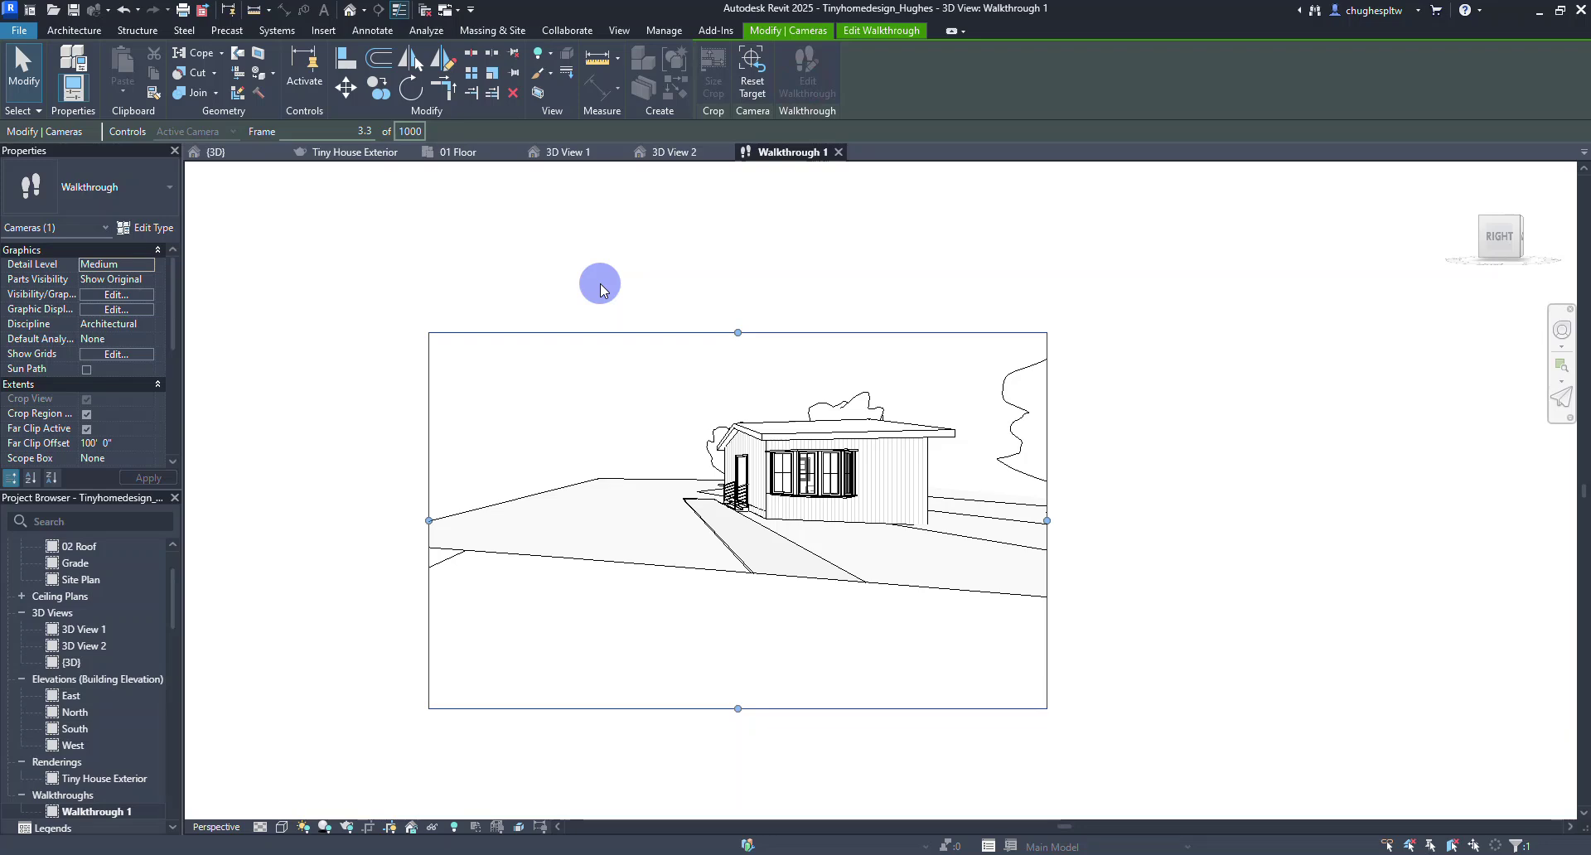
{"action": "left_click", "coordinate": [409, 133]}
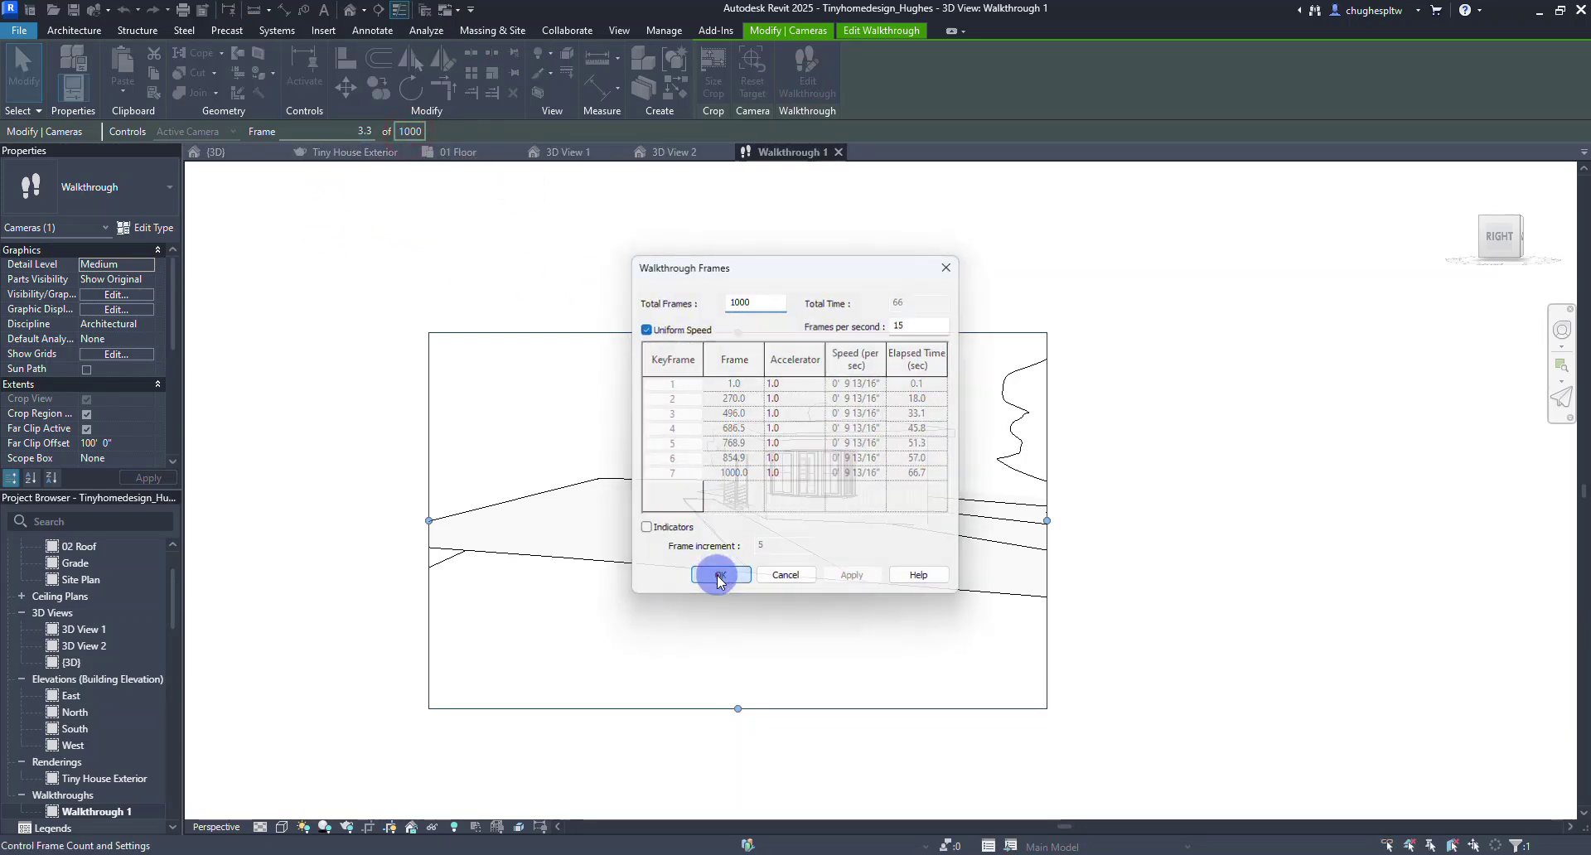
{"action": "left_click", "coordinate": [717, 575]}
{"action": "left_click", "coordinate": [658, 331]}
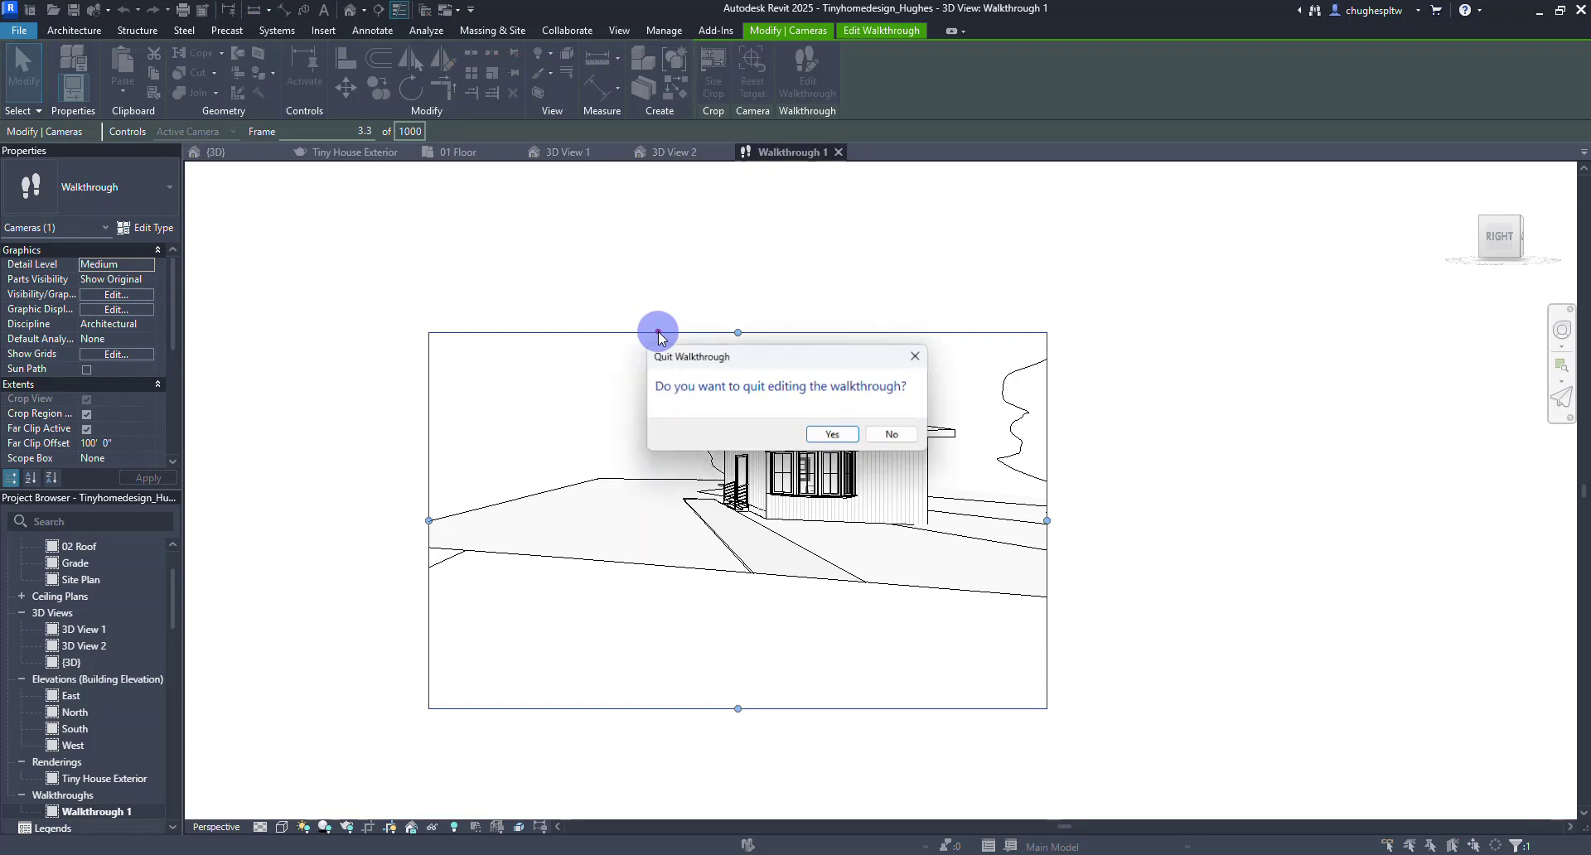
{"action": "left_click", "coordinate": [893, 437]}
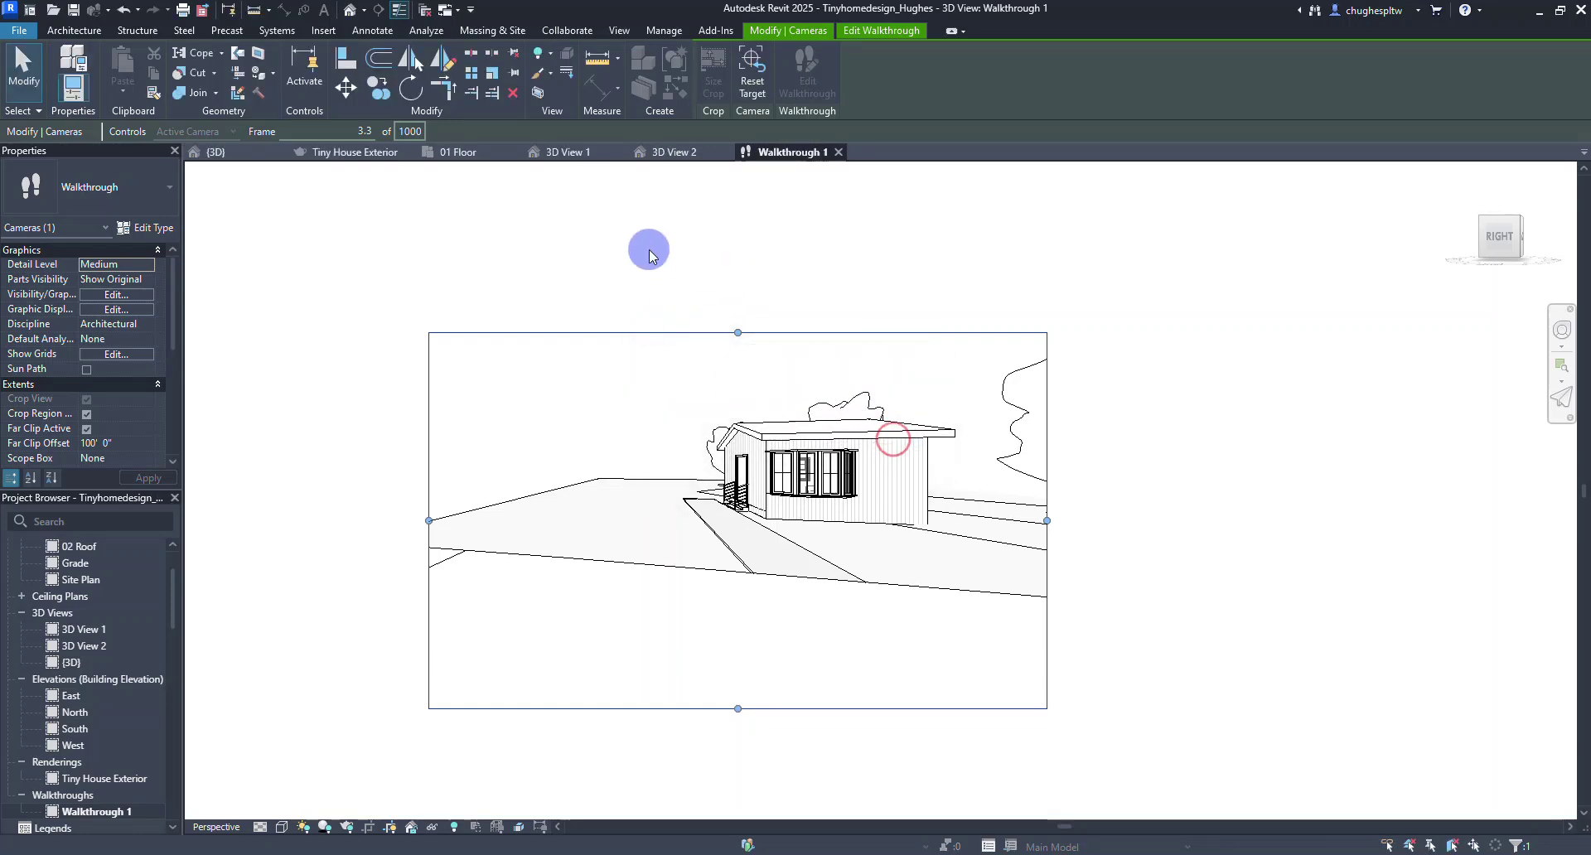
- Restart walkthrough editing and play all 1000 frames from the exterior into the living area
{"action": "right_click", "coordinate": [479, 261]}
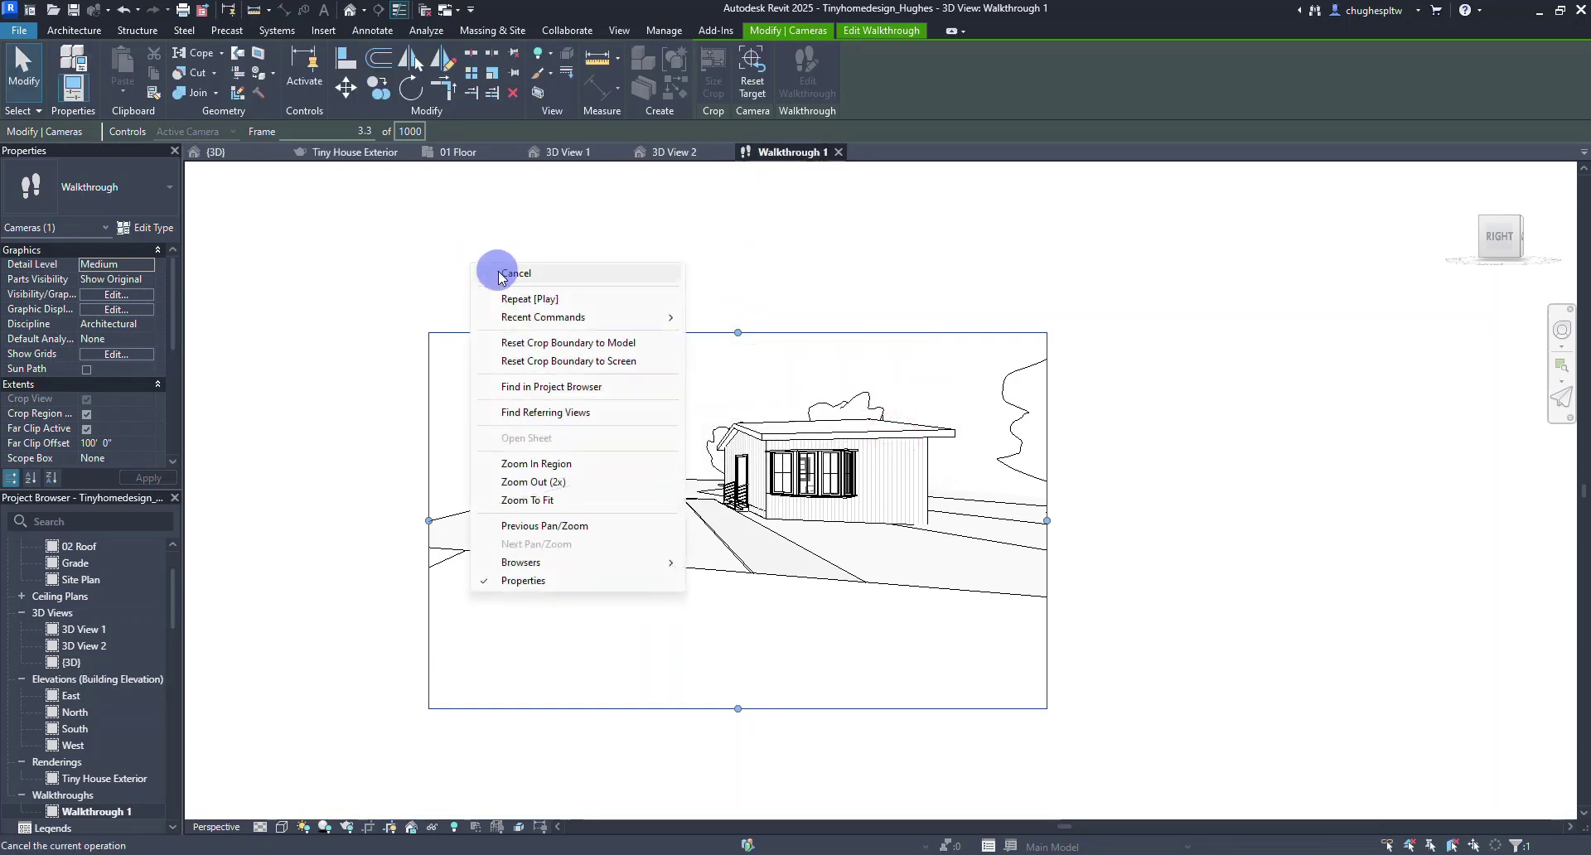
{"action": "left_click", "coordinate": [481, 276]}
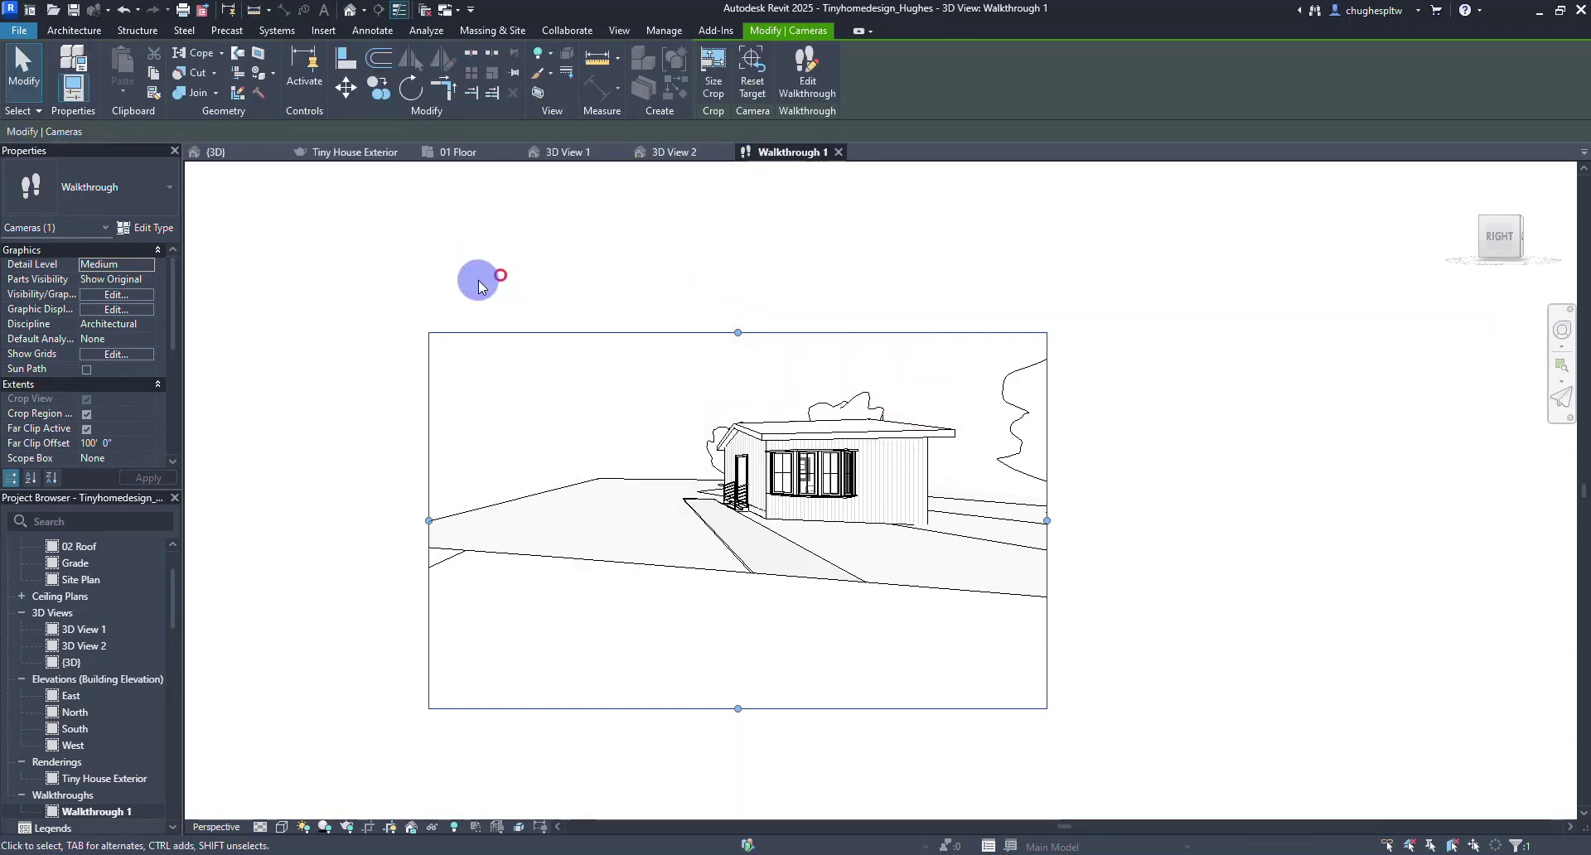
{"action": "left_click", "coordinate": [823, 74]}
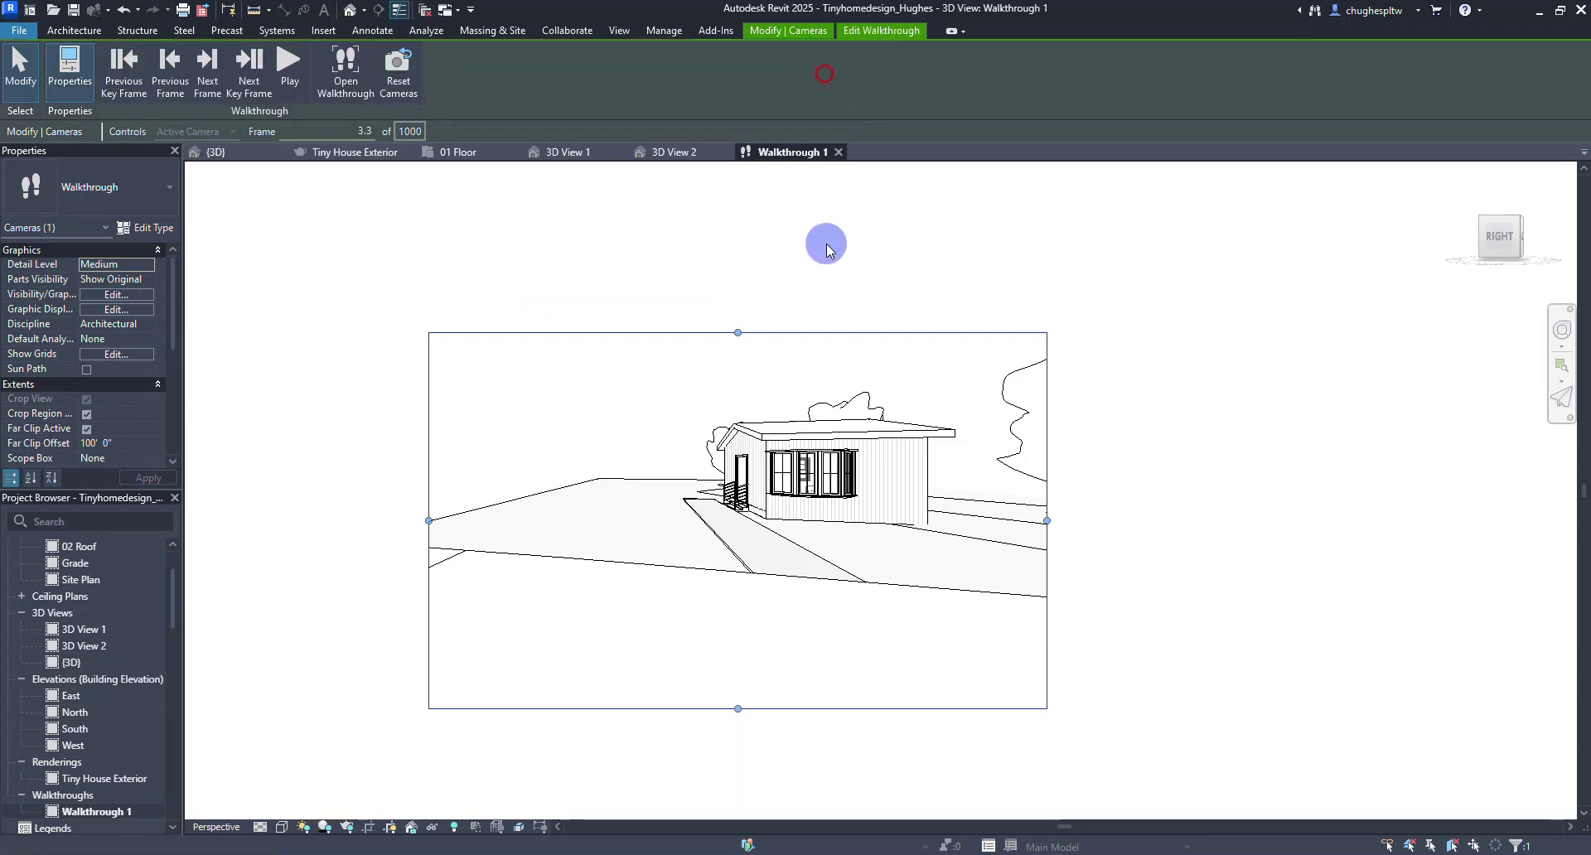
{"action": "left_click", "coordinate": [287, 63]}
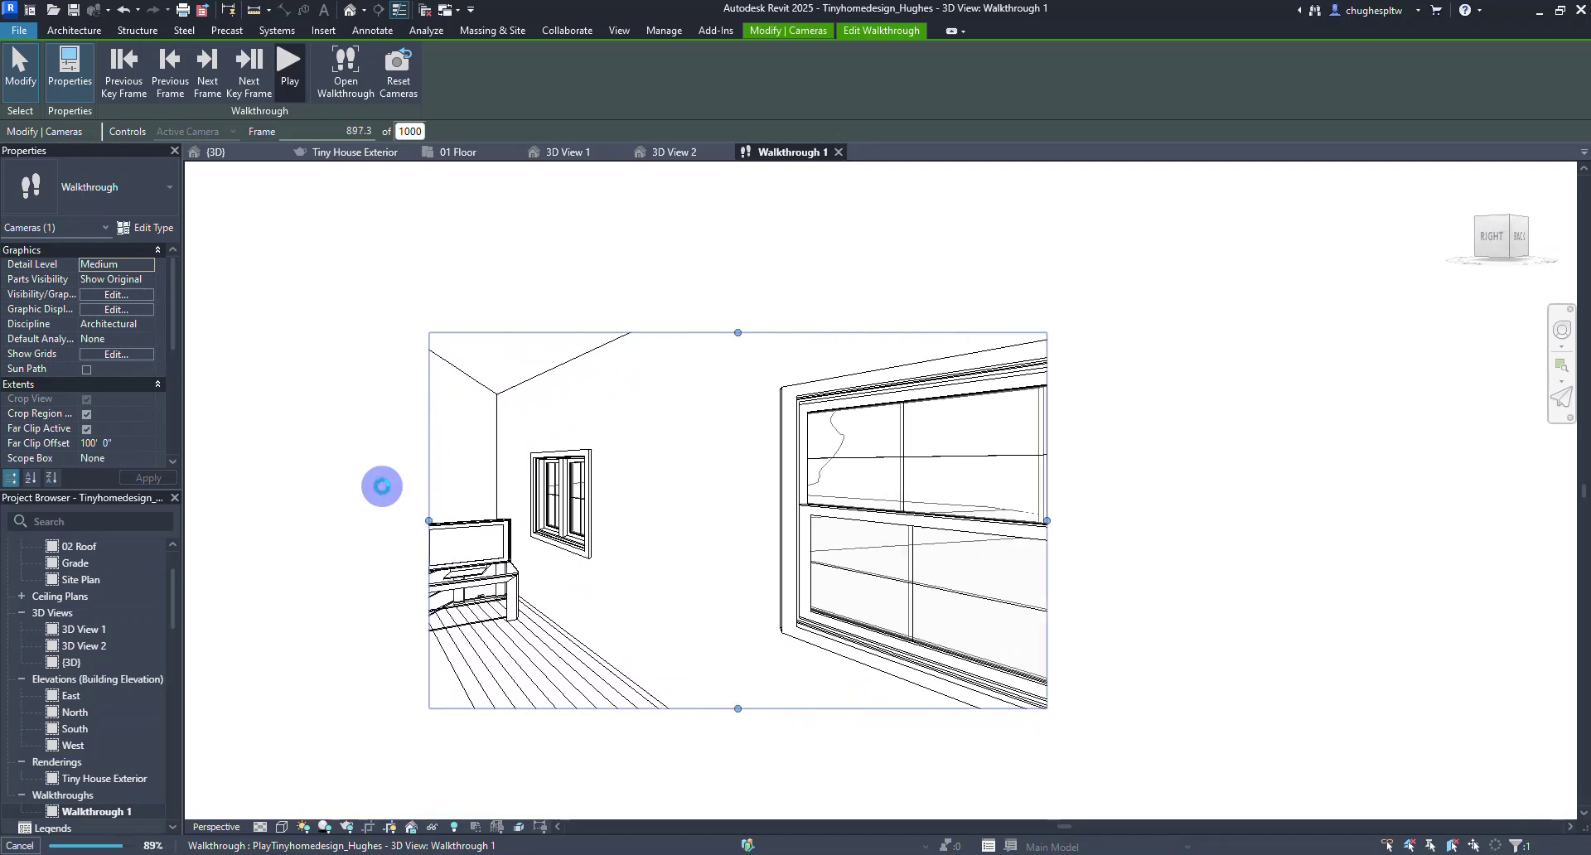
{"action": "left_click", "coordinate": [324, 827]}
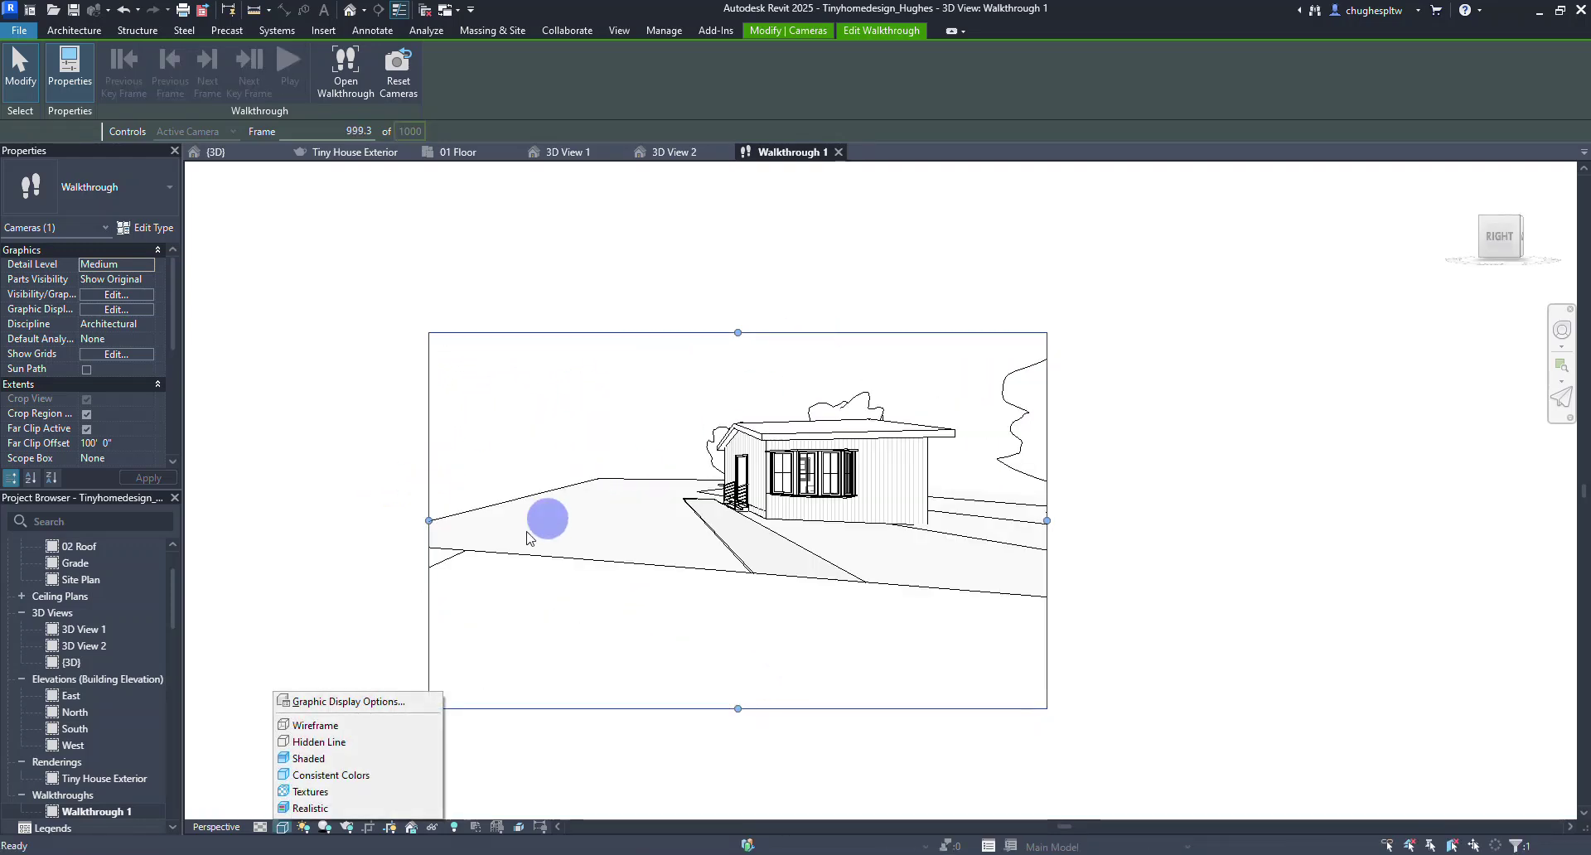
- Set Walkthrough 1 to Realistic visual style and replay it from the start
{"action": "left_click", "coordinate": [320, 809]}
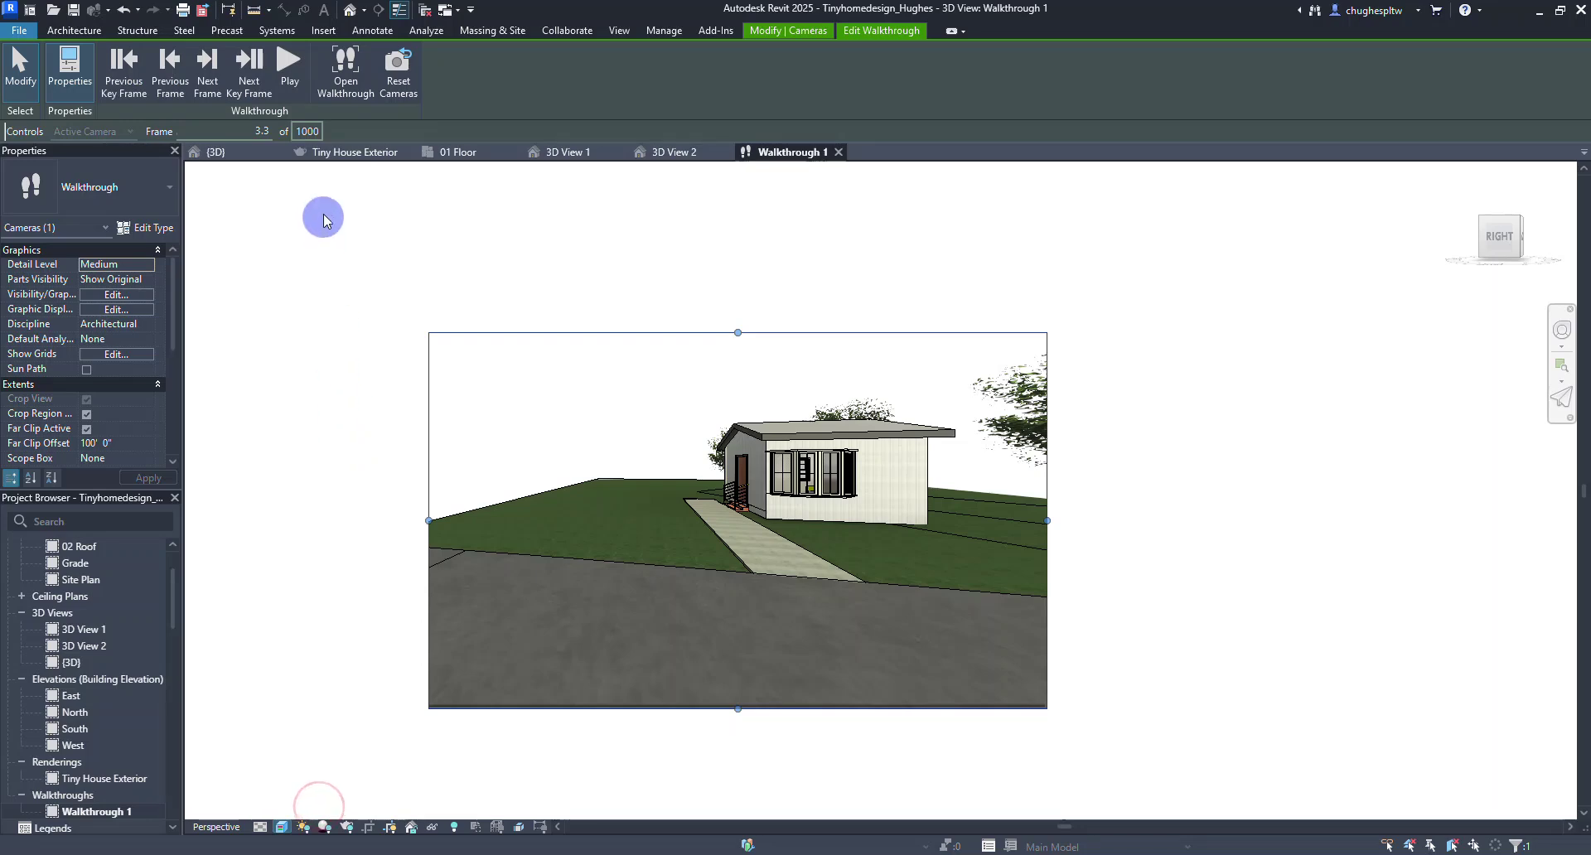
{"action": "left_click", "coordinate": [305, 72]}
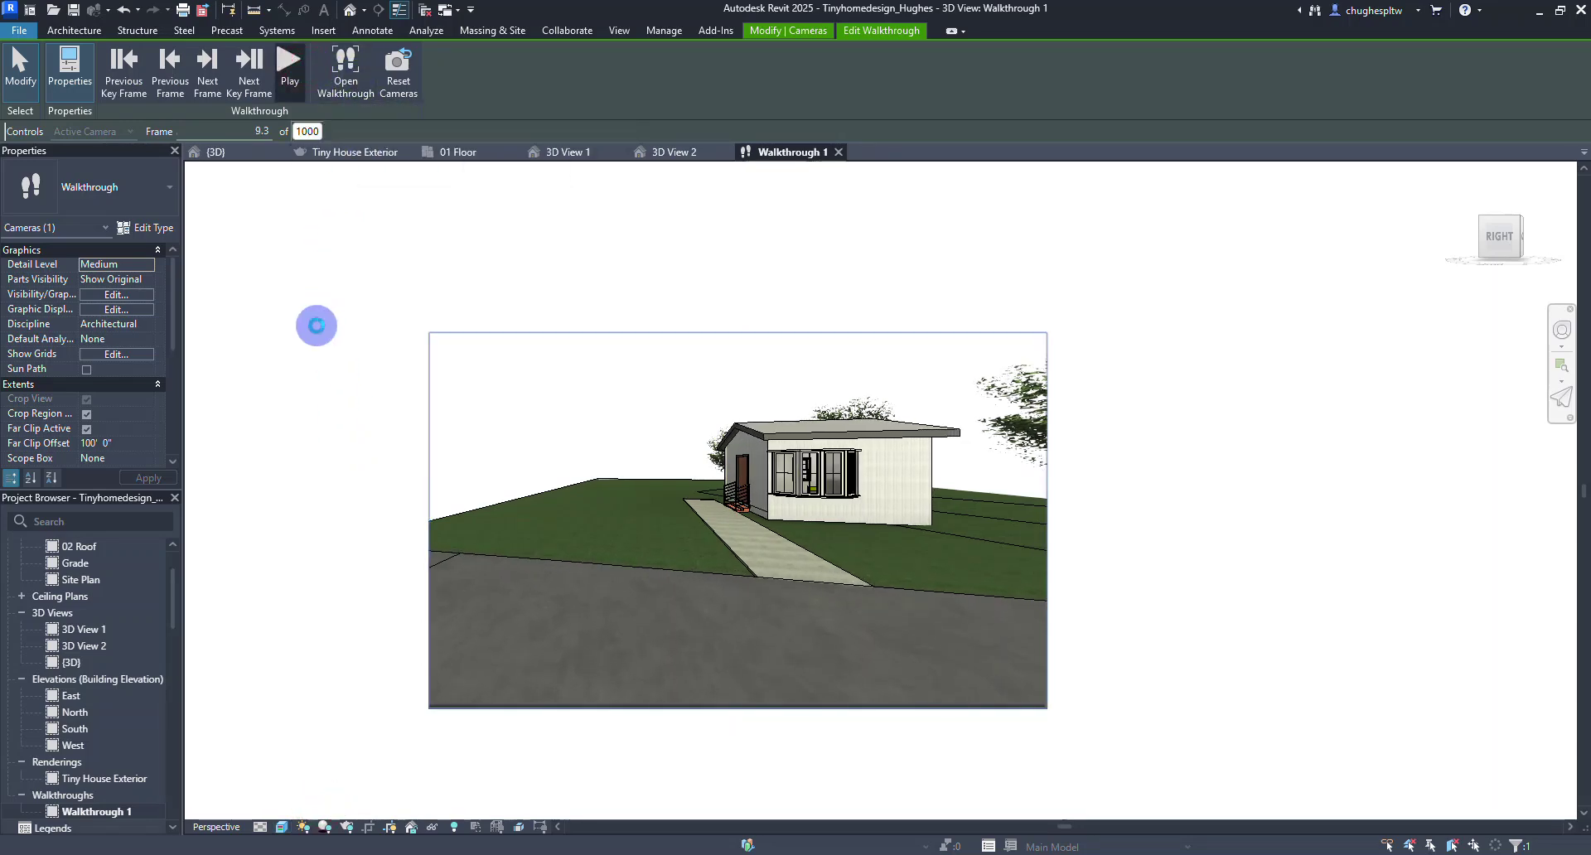